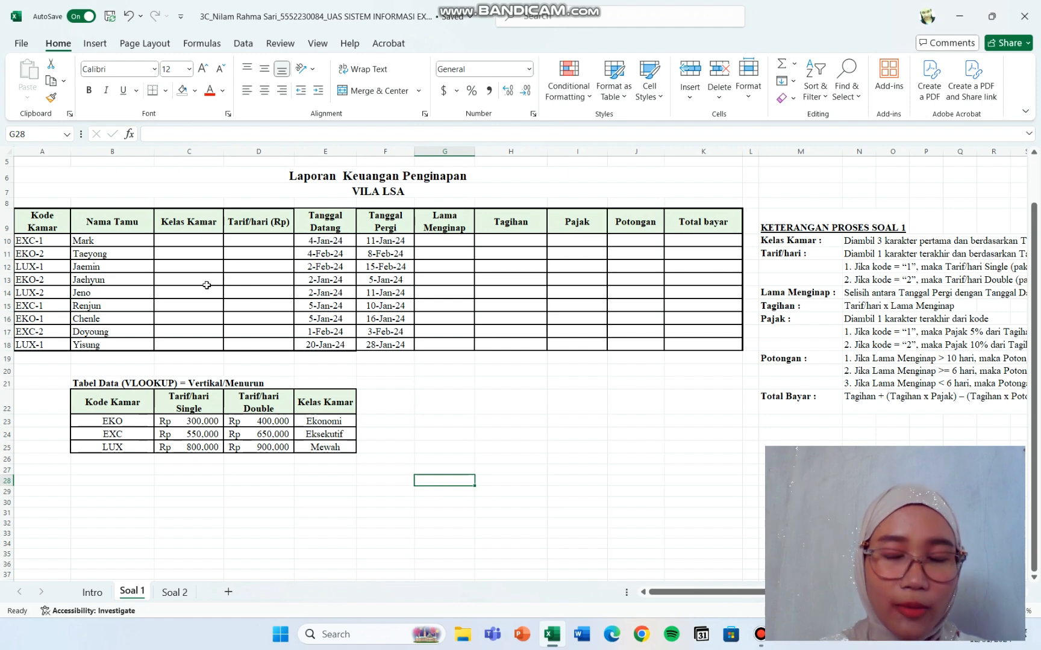
Step: Start a VLOOKUP formula in C10 under Kelas Kamar, using LEFT(A10,3) as the lookup value
scroll(607, 356, "right", 1)
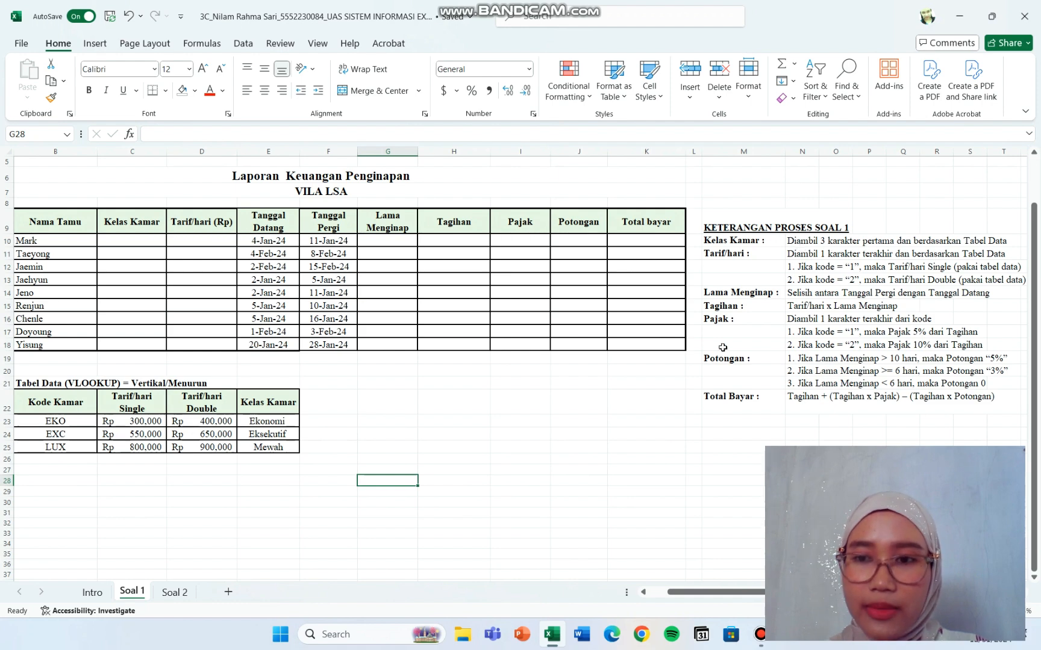
scroll(518, 445, "left", 1)
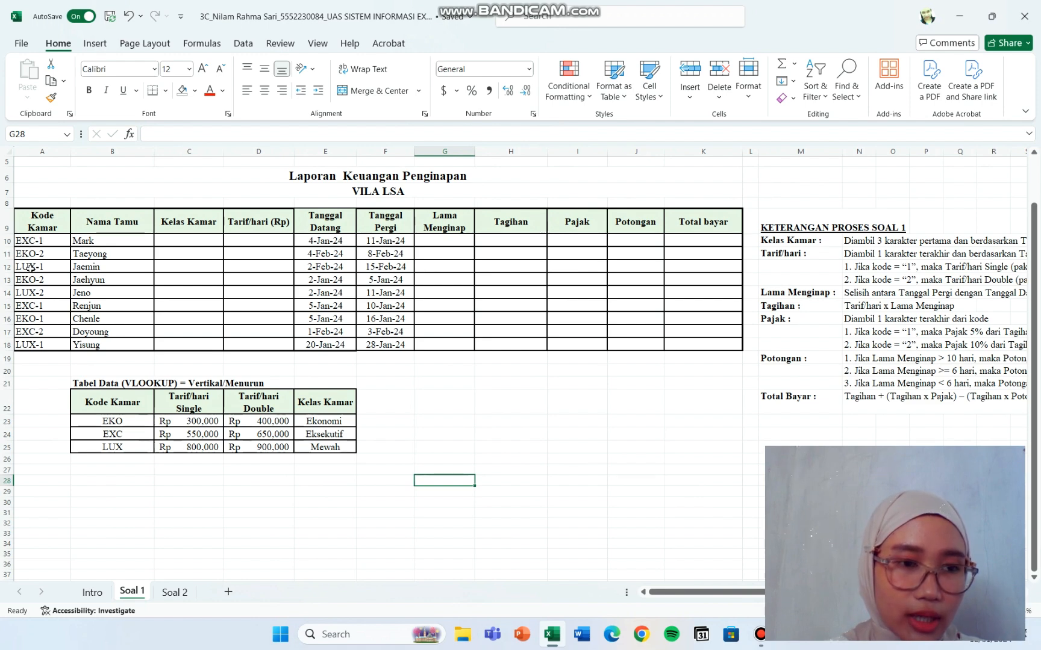
double_click(216, 242)
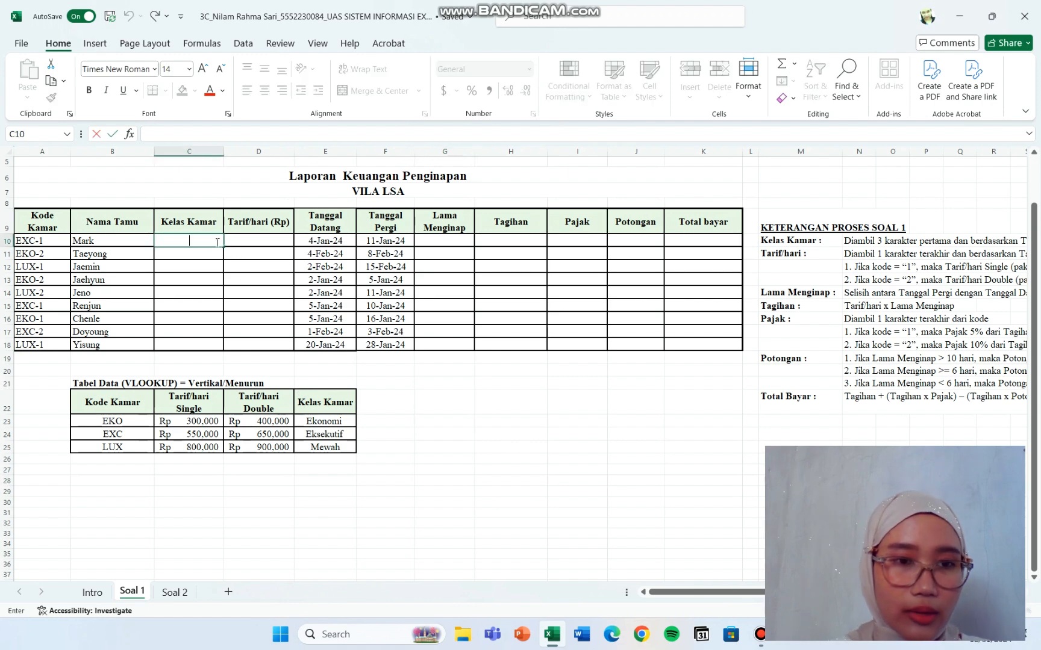
type("=")
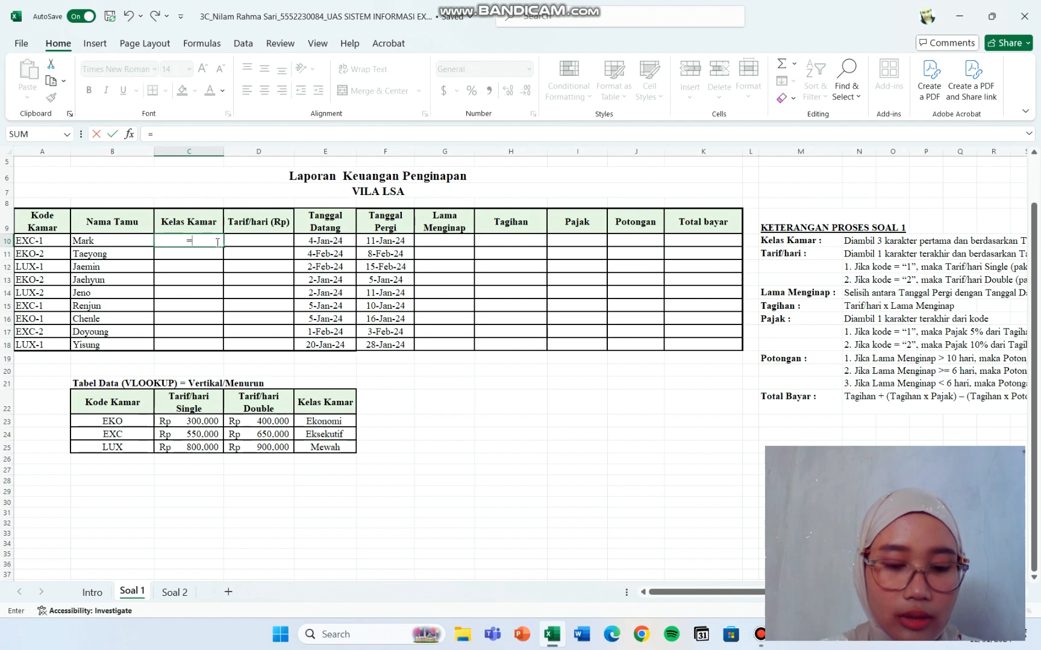
type("VLOOK")
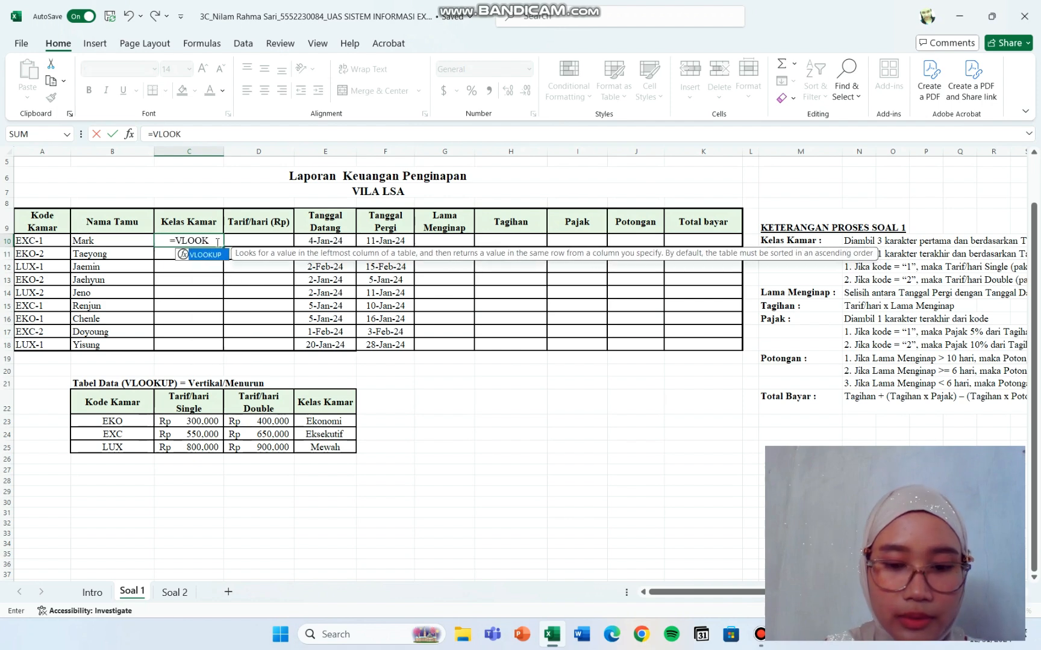
type("UP9")
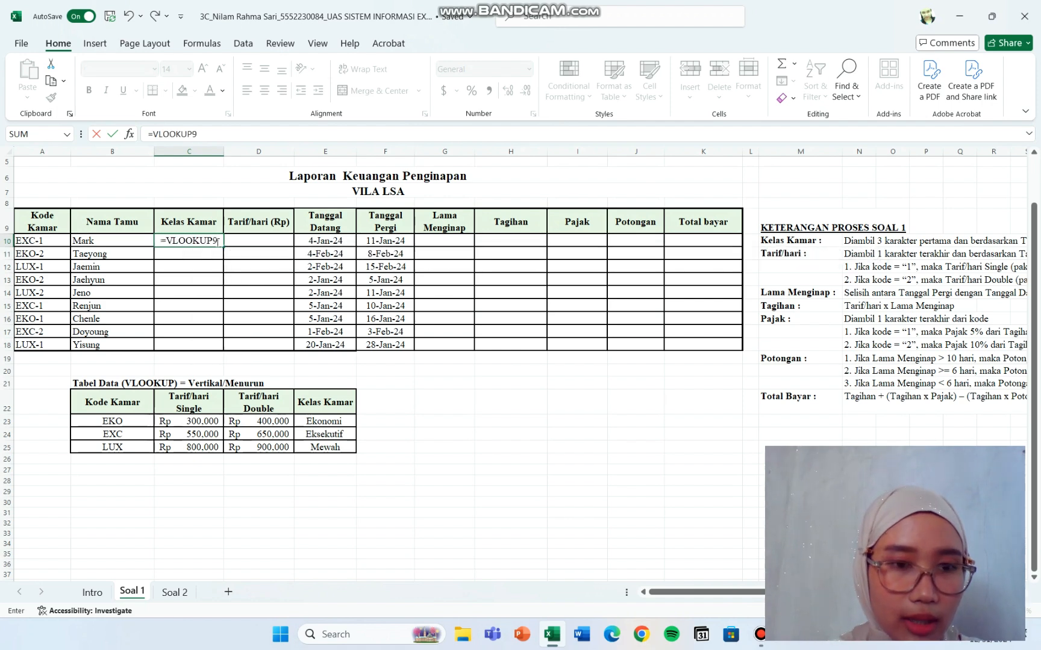
key("BackSpace")
type("(")
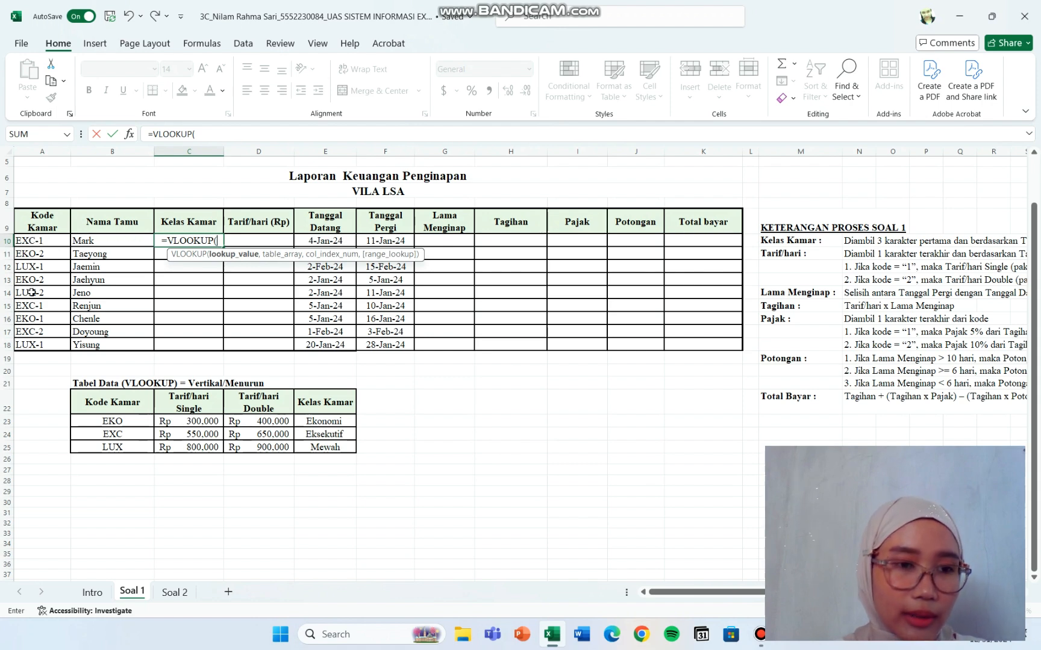
type("LEFT")
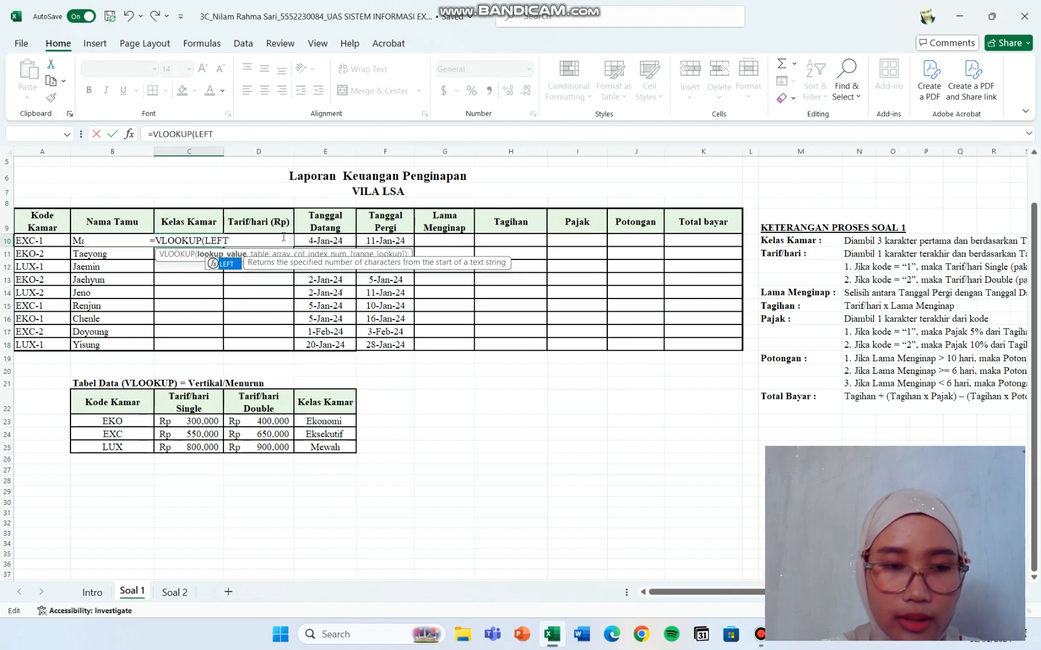
type("(")
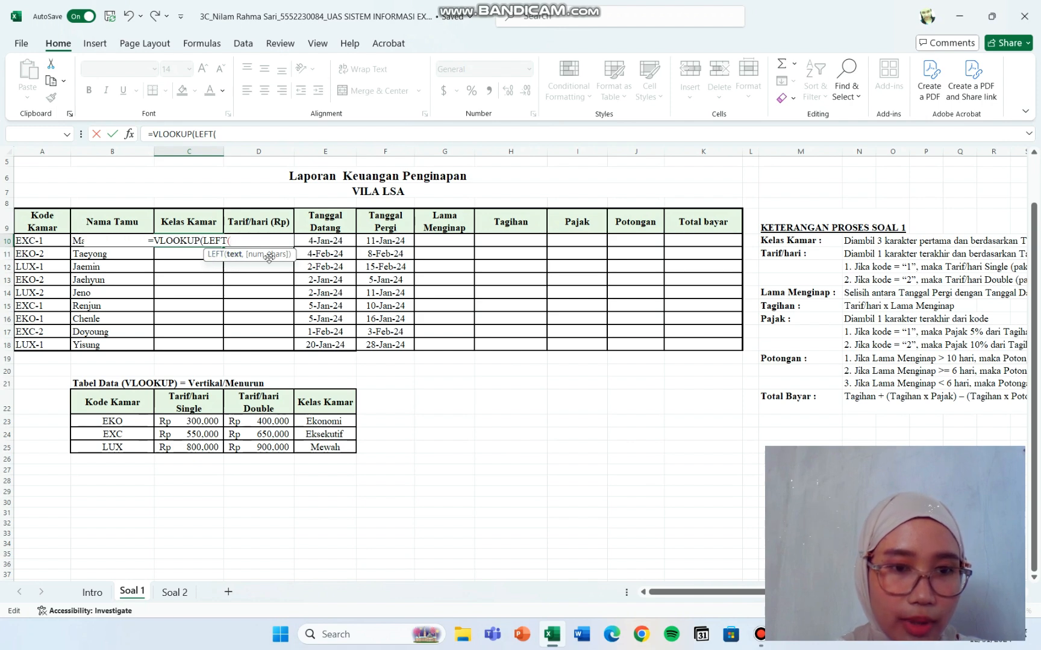
left_click(64, 243)
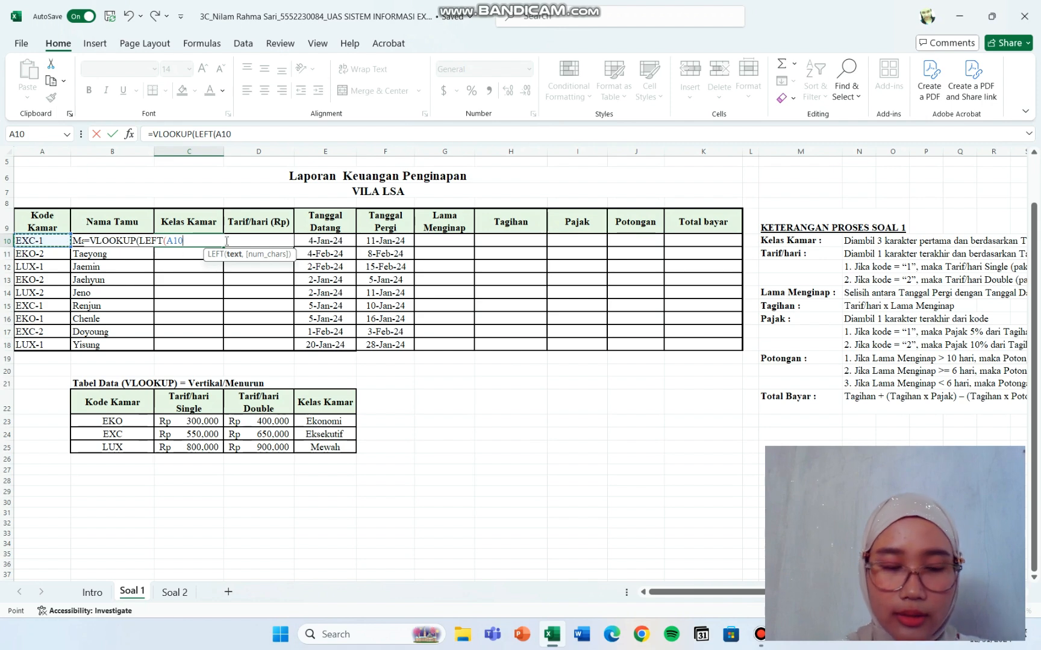
type(",3")
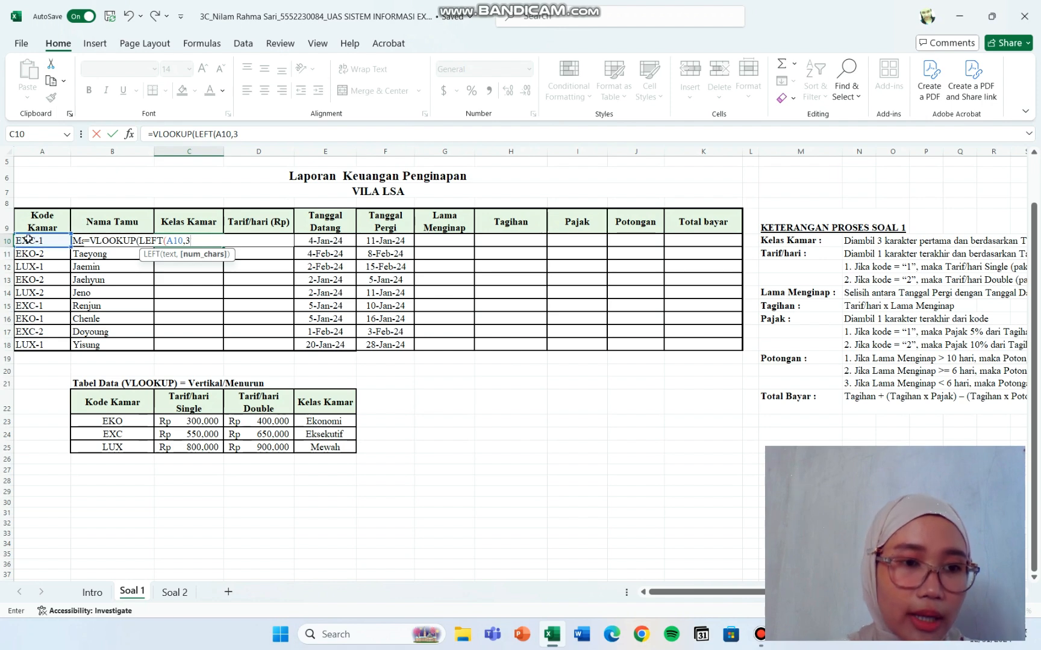
type(")")
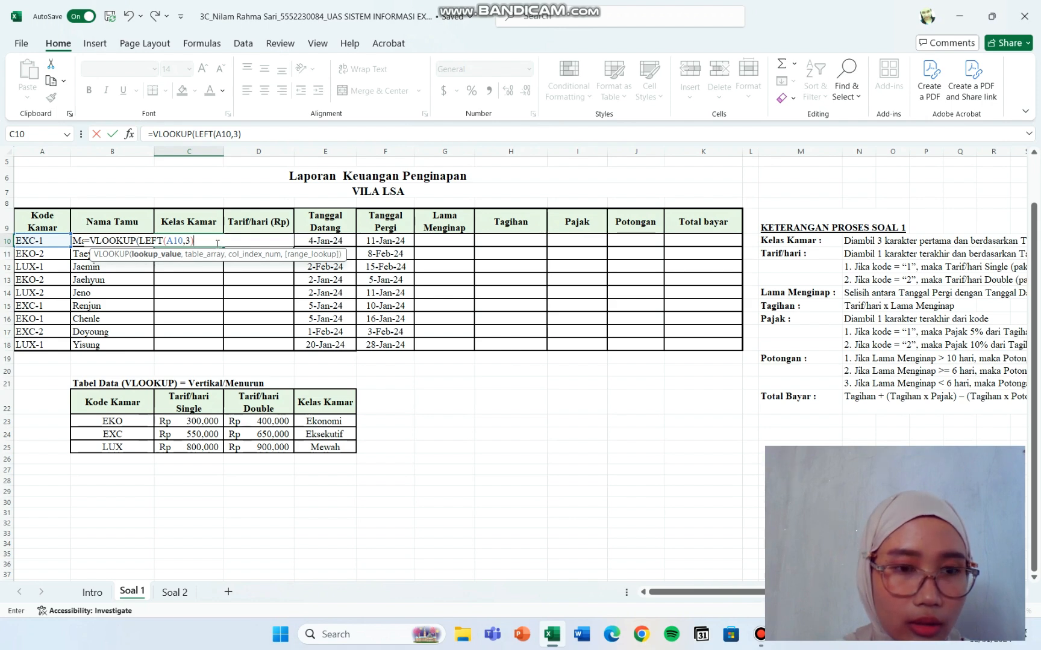
type(",")
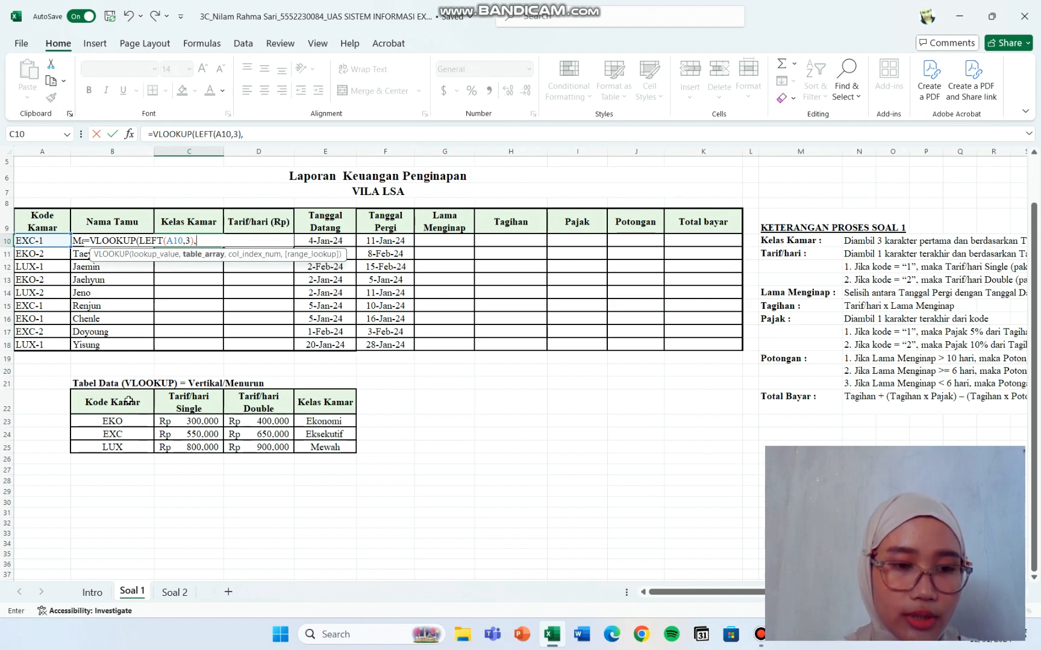
Step: Complete the C10 VLOOKUP with the absolute table range $B$22:$E$25, column index 4 and range lookup 0
left_click_drag(116, 400, 325, 448)
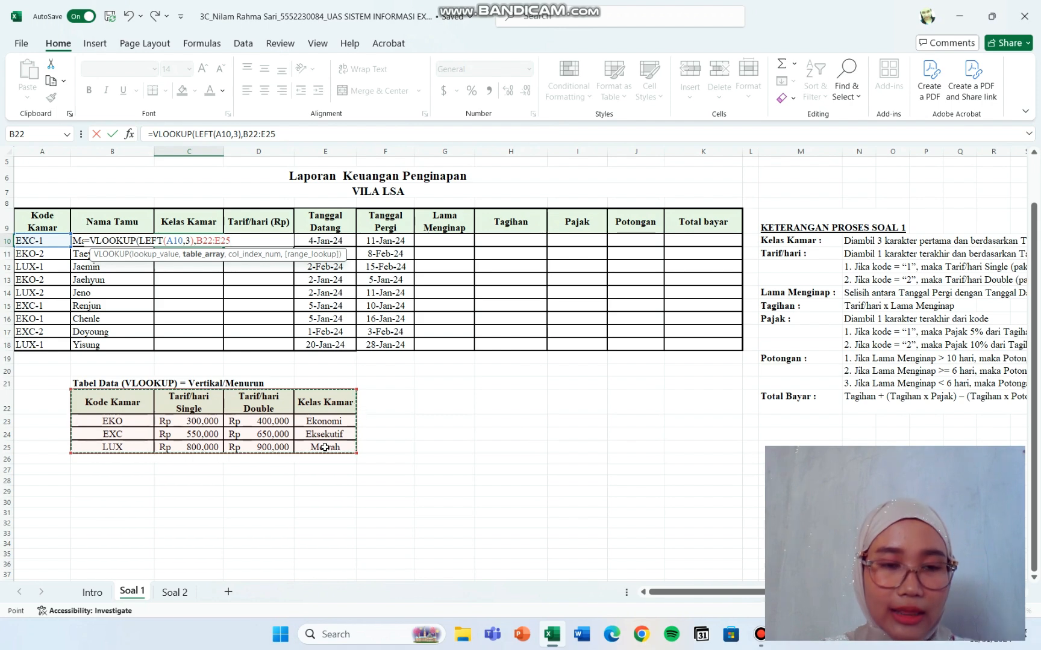
key("F4")
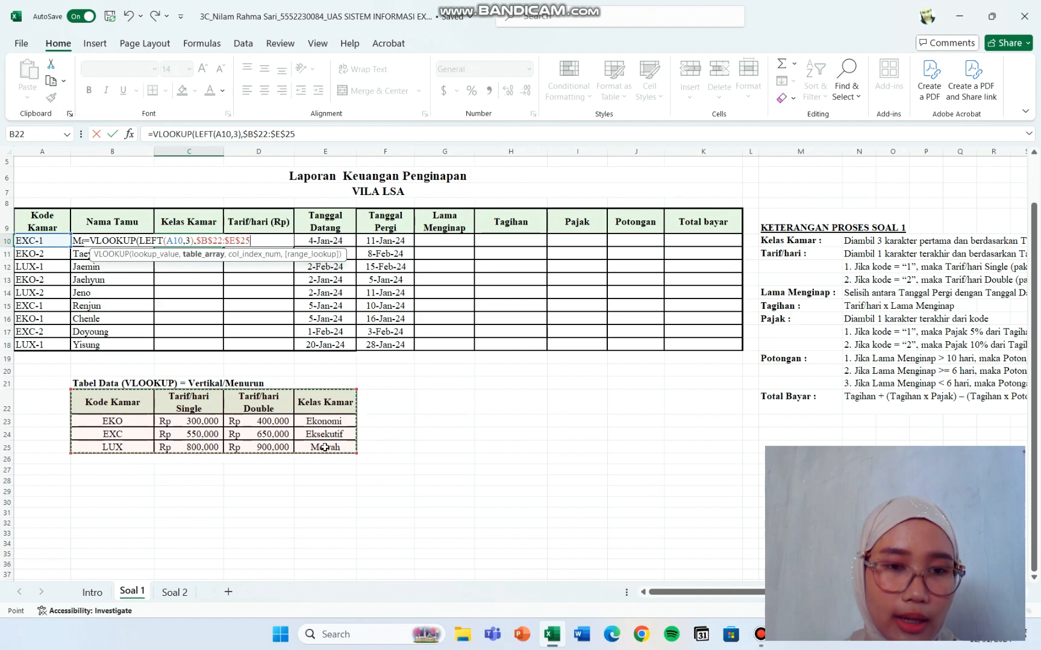
type(",")
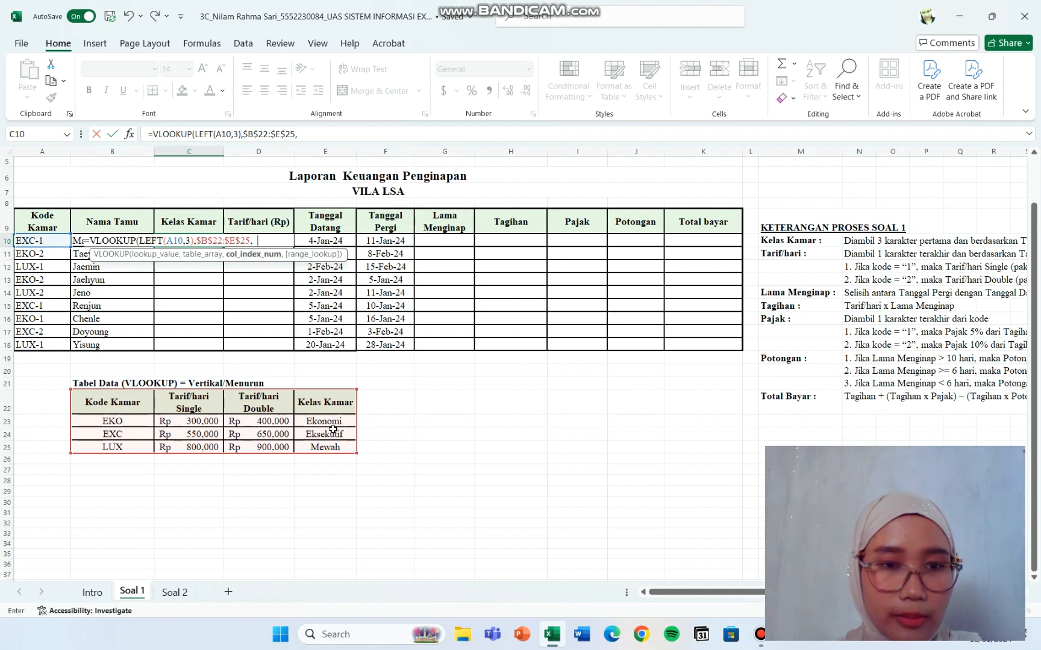
type("4")
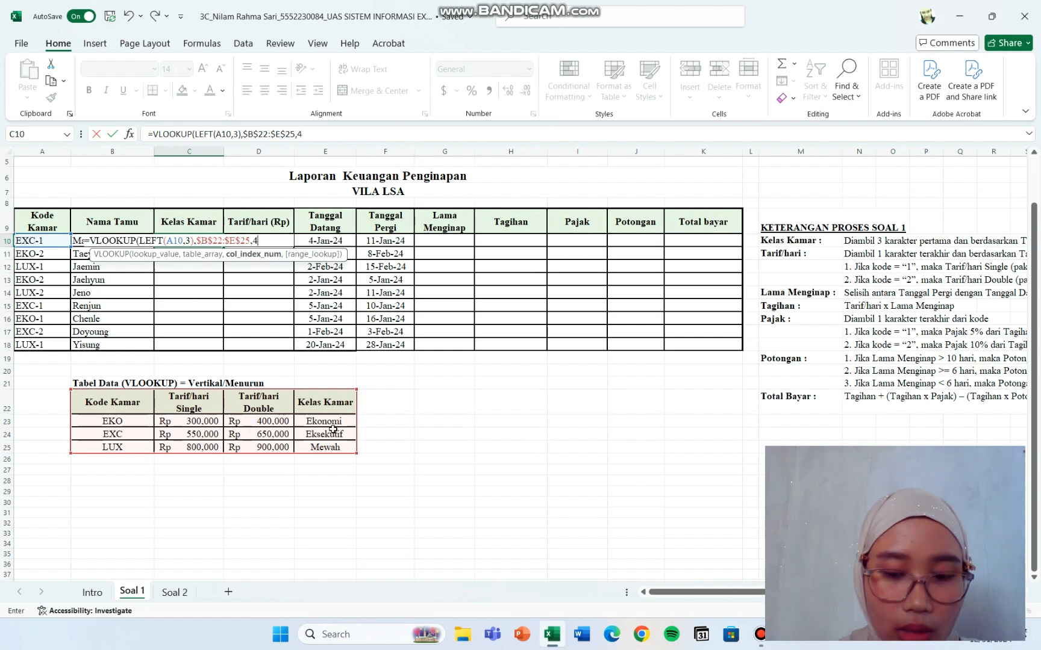
type(",0")
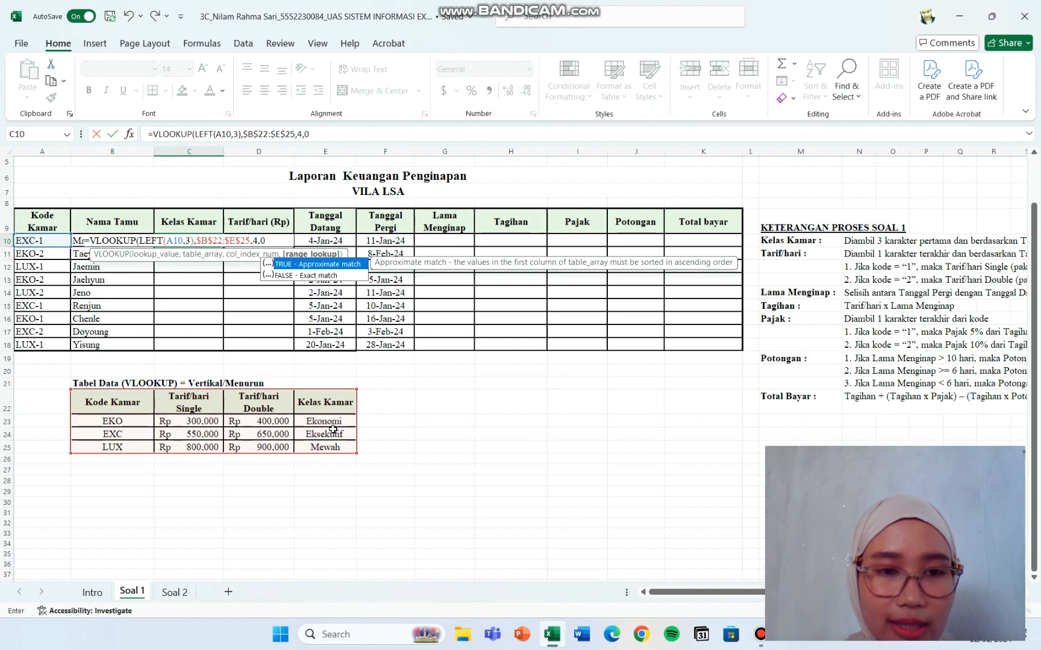
type(")")
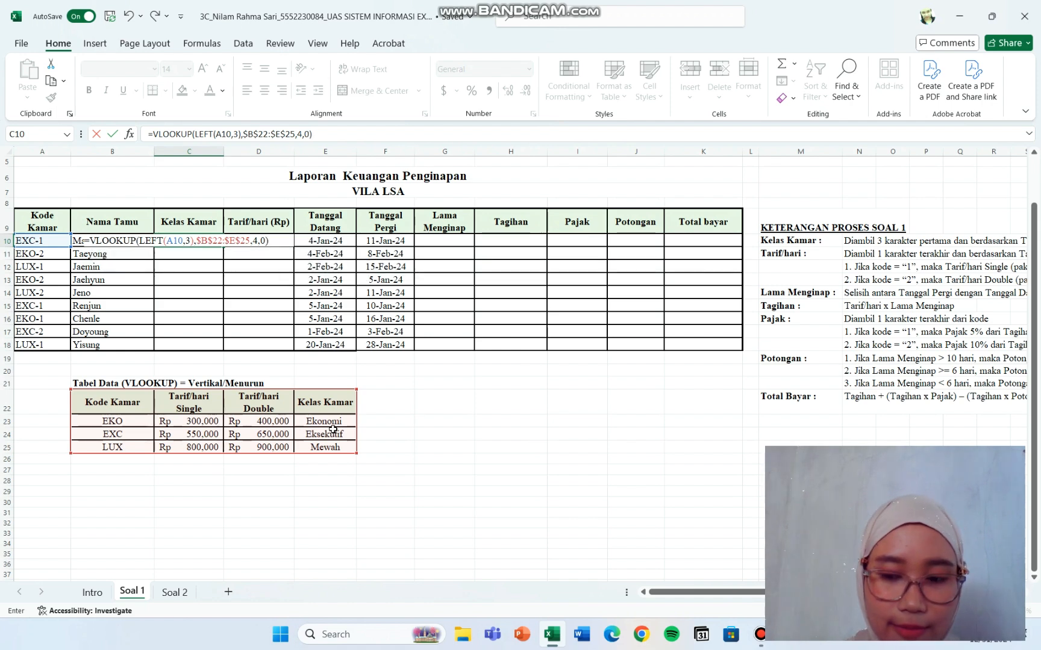
key("Return")
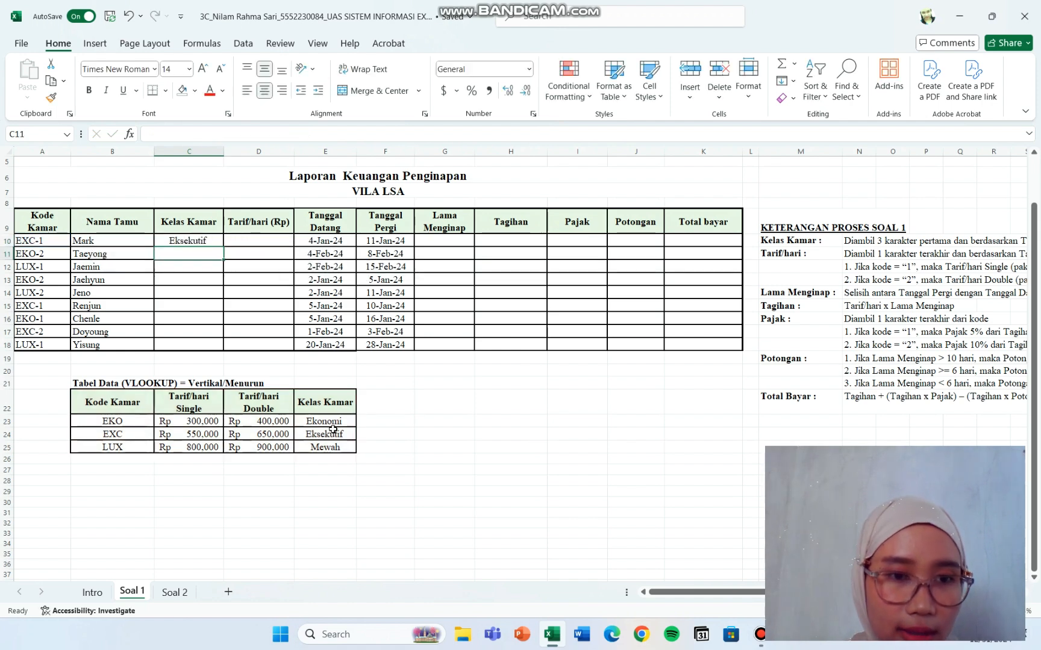
Step: Fill the Kelas Kamar formula from C10 down to C18 and clear the copies in C11:C18
left_click(207, 241)
left_click_drag(223, 246, 211, 349)
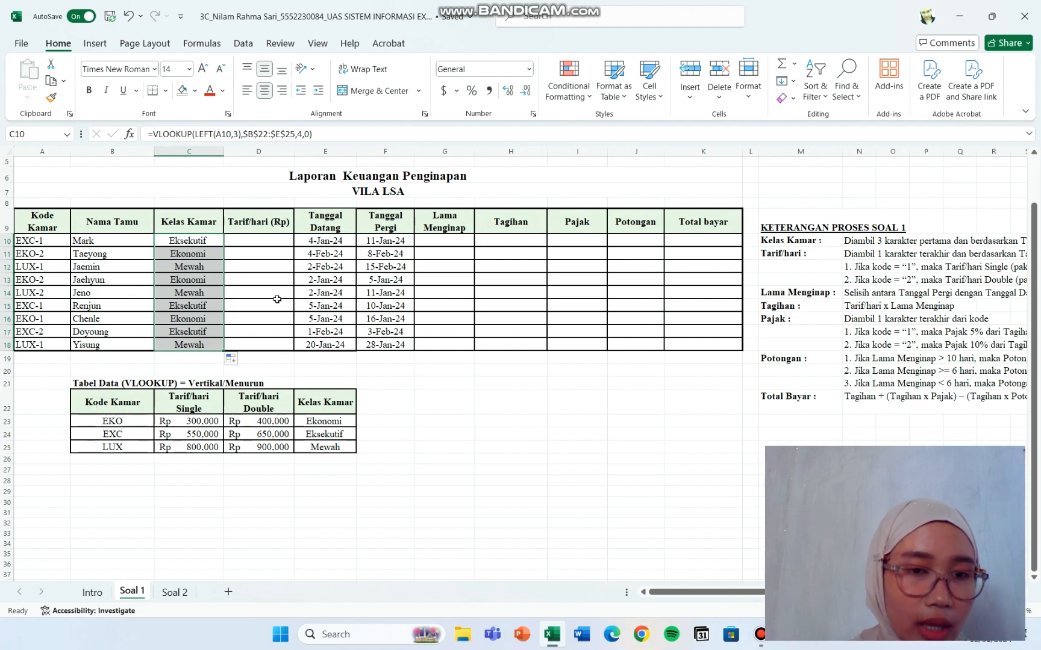
left_click_drag(277, 301, 209, 346)
key("Delete")
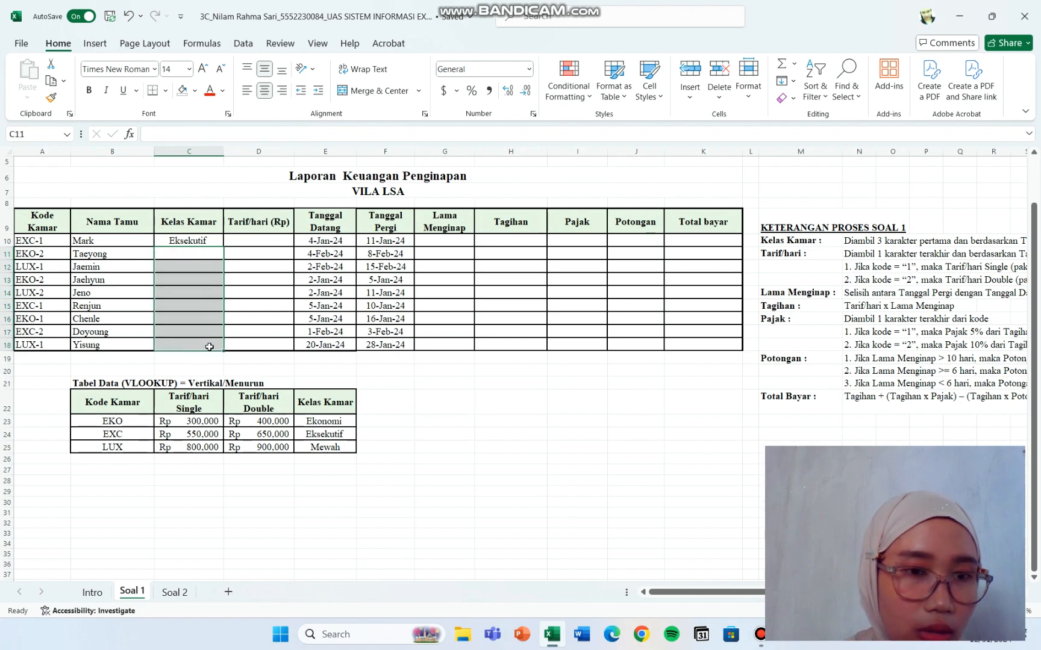
Step: Change the table range in the C10 VLOOKUP formula to the relative reference B22:E25
double_click(207, 240)
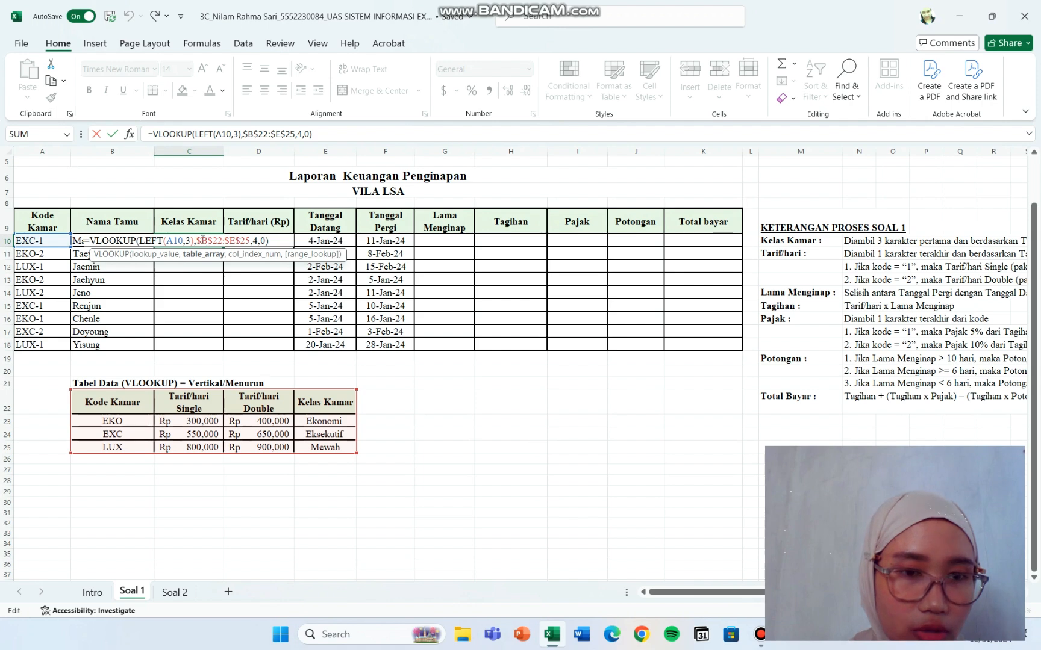
key("F4")
key("F4")
key("F4")
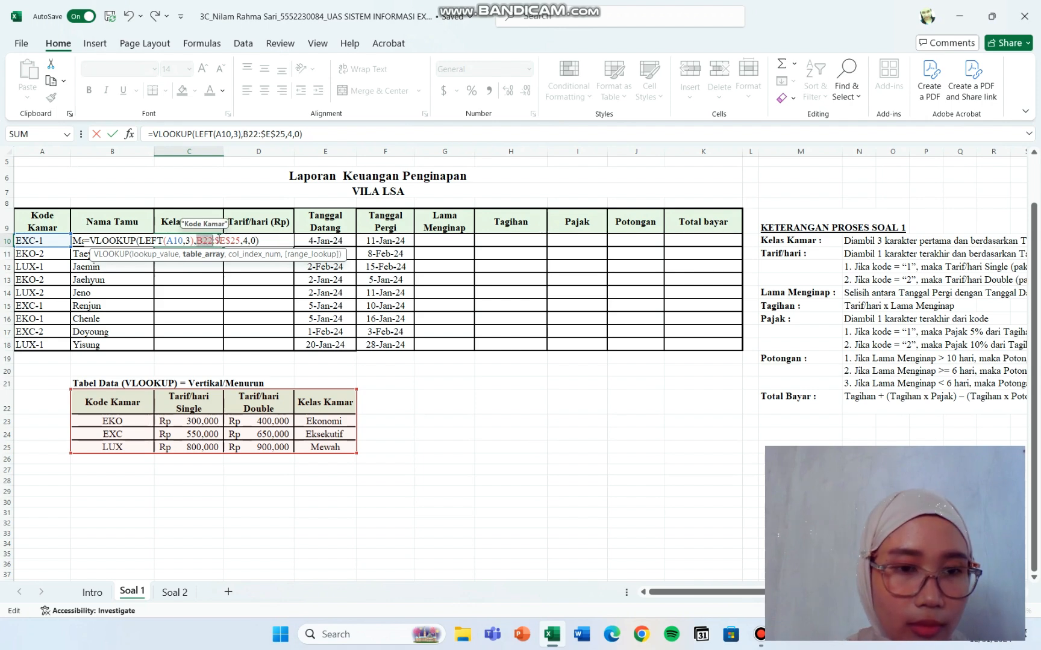
left_click(219, 240)
key("F4")
key("F4")
key("F4")
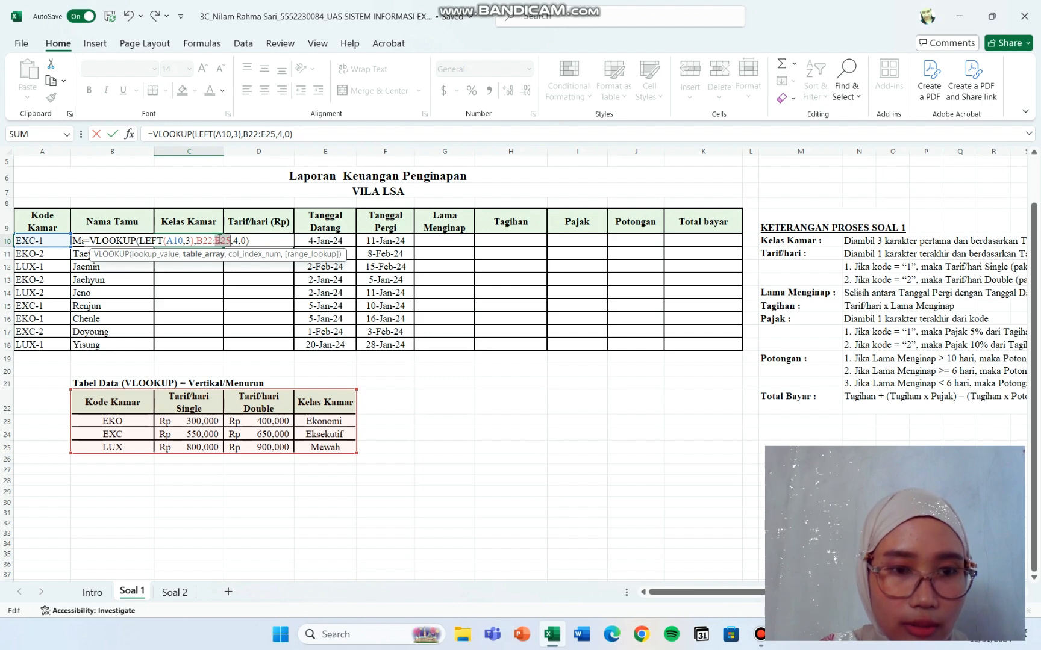
key("Return")
Step: Try filling the relative-reference formula down to C18, inspect the formula in C14, and clear C11:C18
left_click(219, 238)
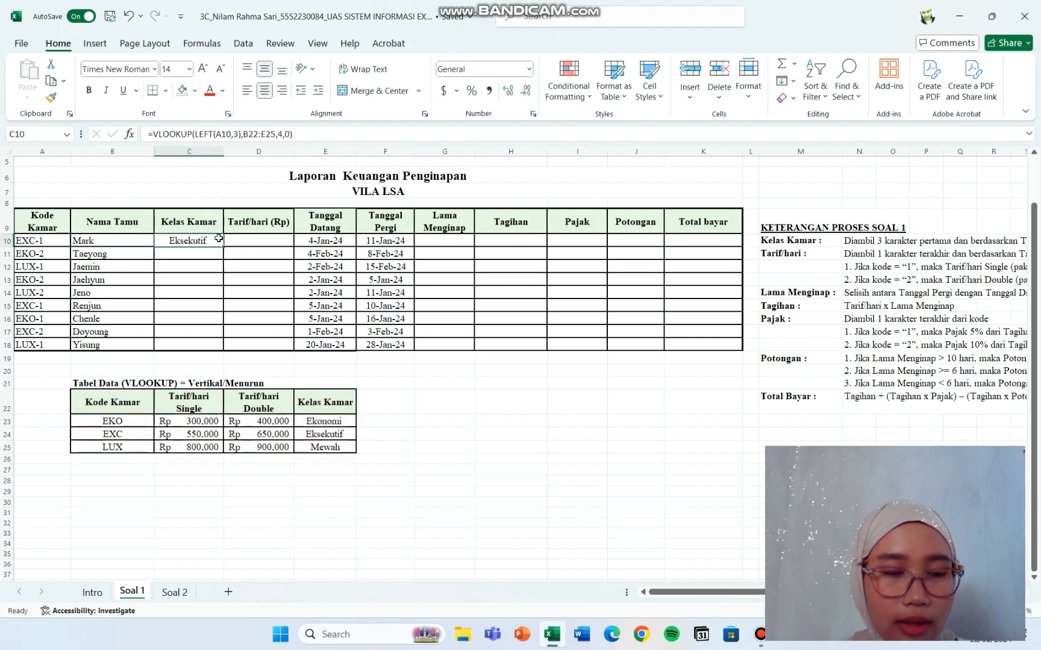
left_click_drag(219, 242, 215, 345)
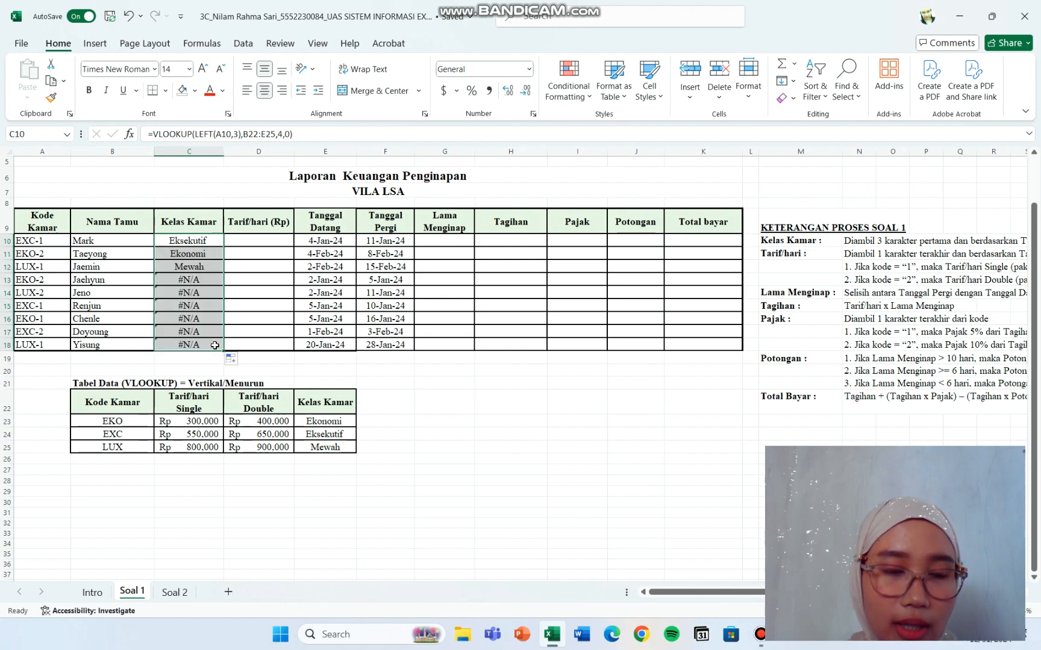
left_click(207, 291)
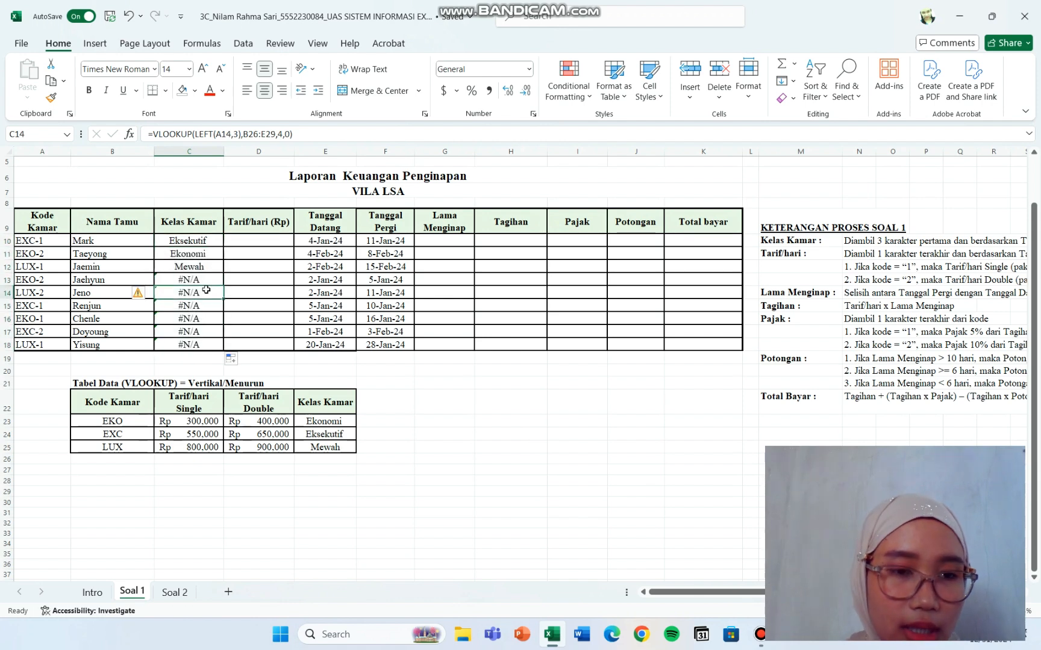
left_click_drag(208, 254, 202, 346)
key("Delete")
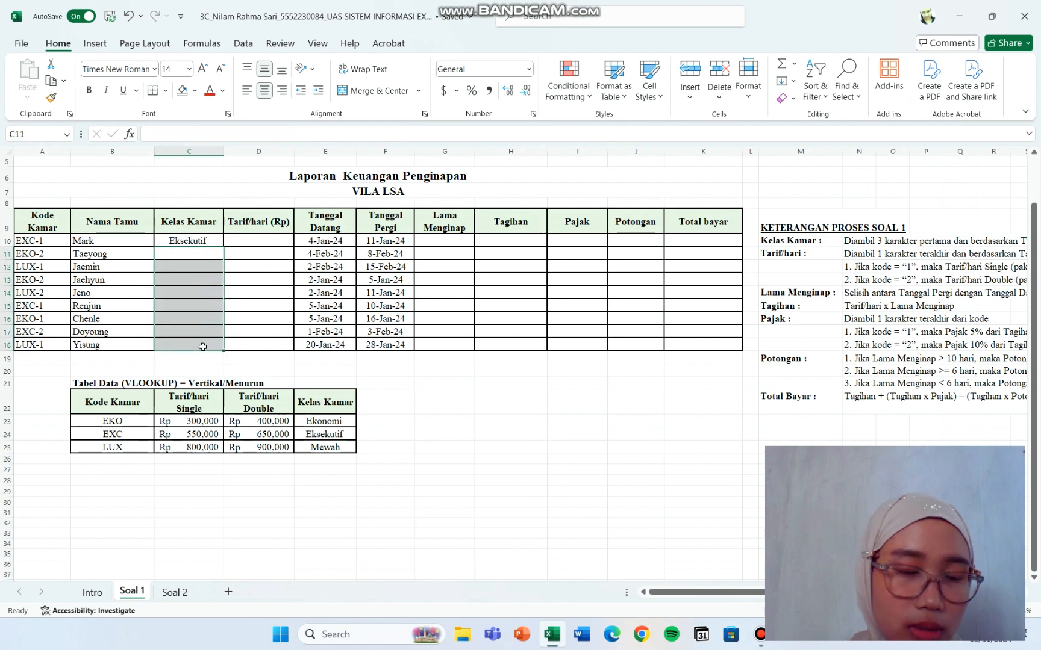
Step: Make the table range in C10 absolute as $B$22:$E$25 and fill the formula down to C18
double_click(205, 240)
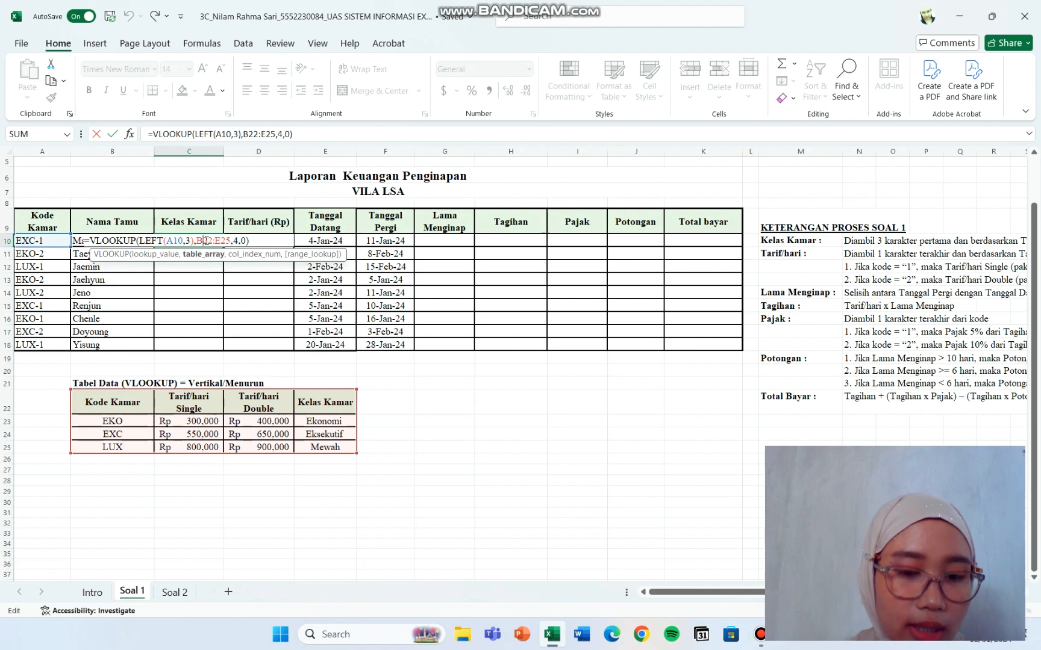
key("F4")
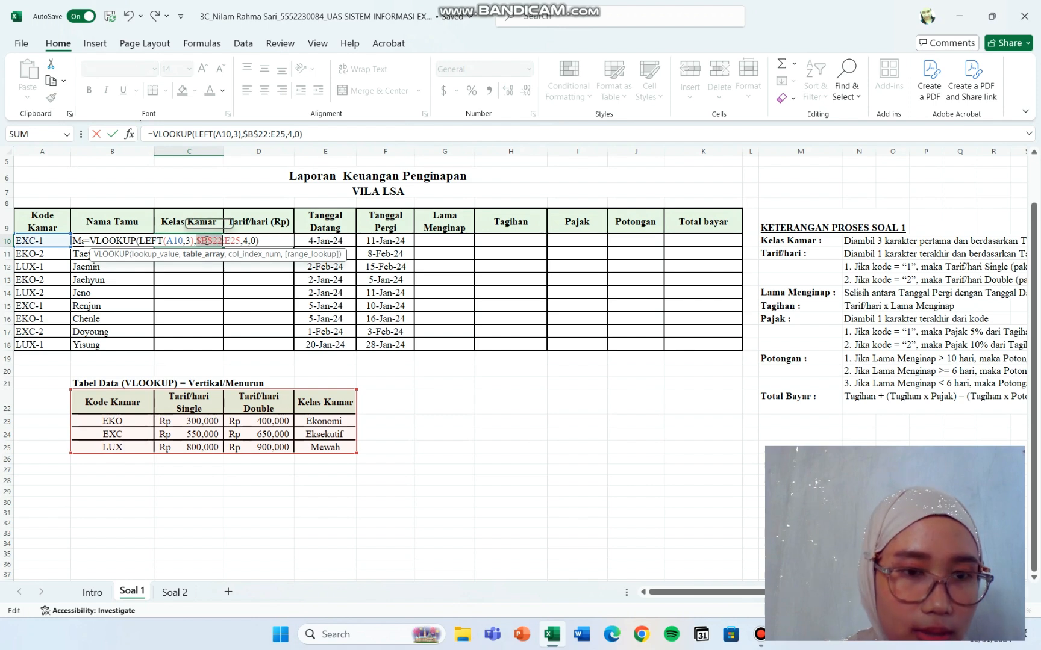
left_click(229, 241)
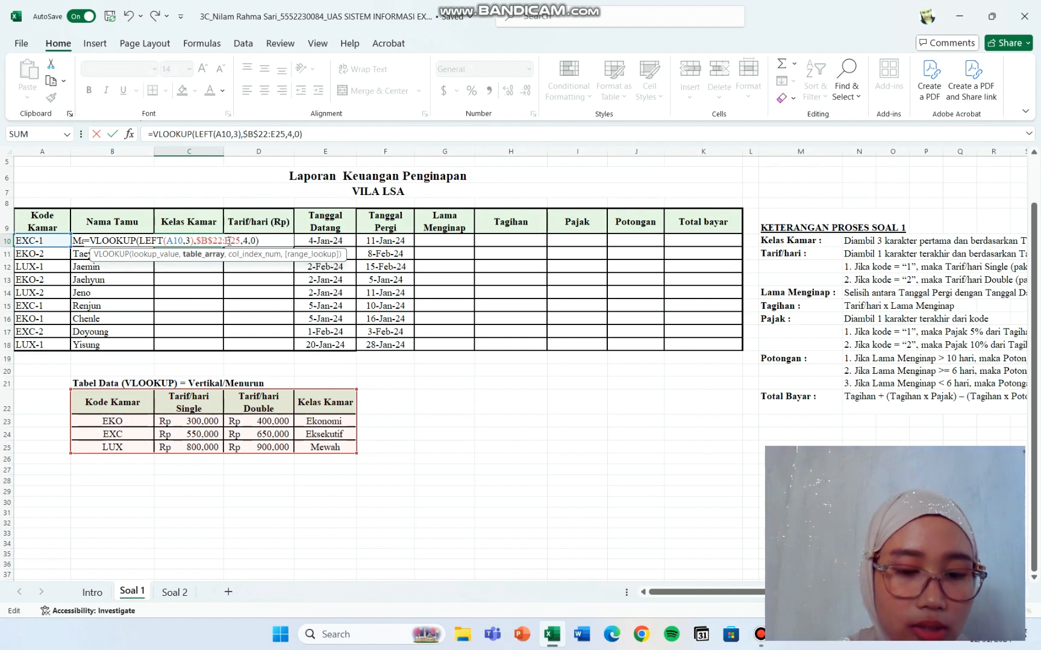
key("F4")
key("Return")
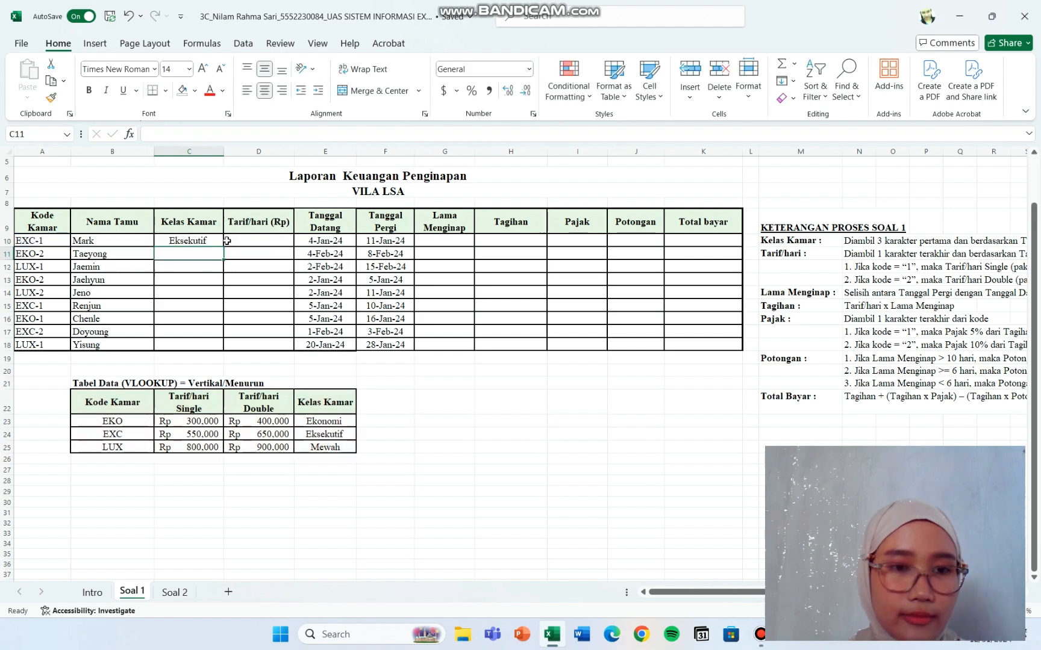
left_click(204, 240)
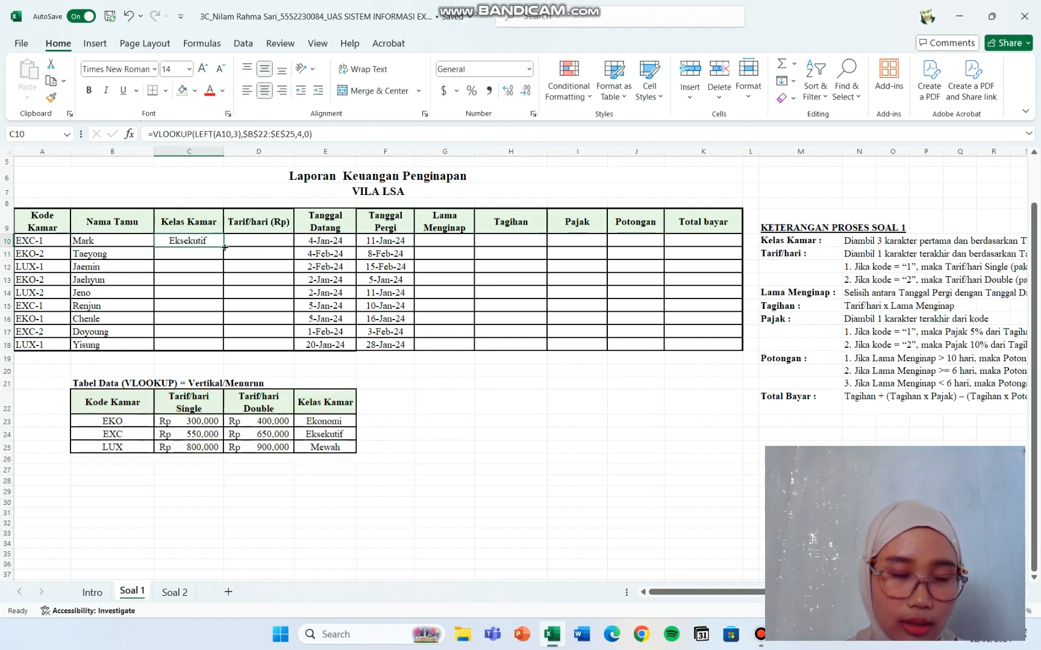
left_click_drag(224, 246, 215, 351)
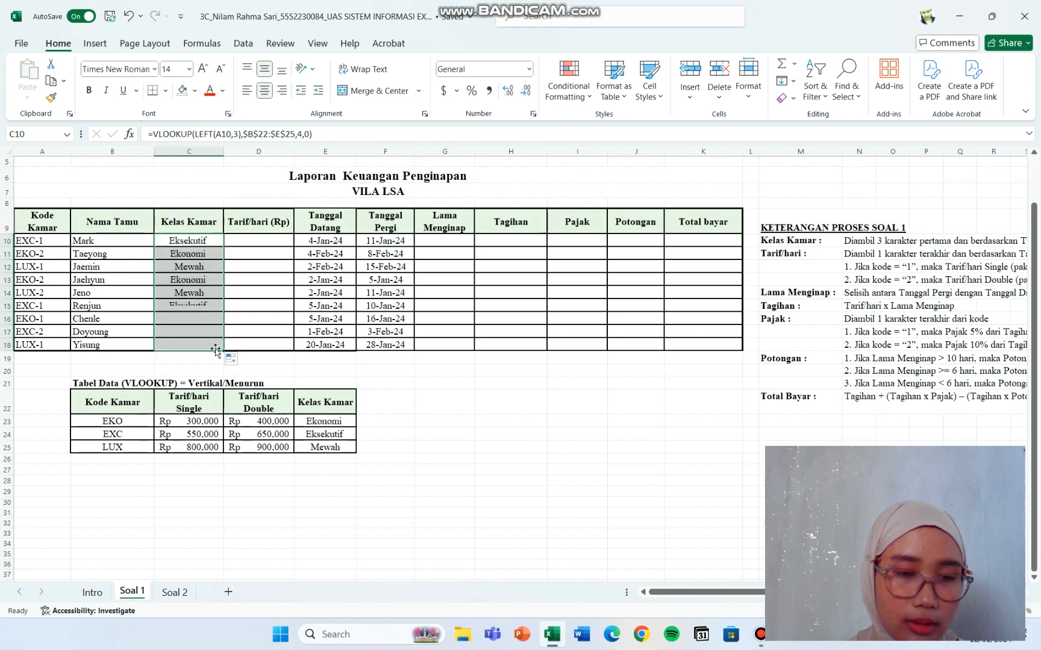
Step: Begin the Tarif/hari formula in D10 with an IF test that the last character of A10 is 1: =IF(RIGHT(A10,1)="1",
left_click(336, 380)
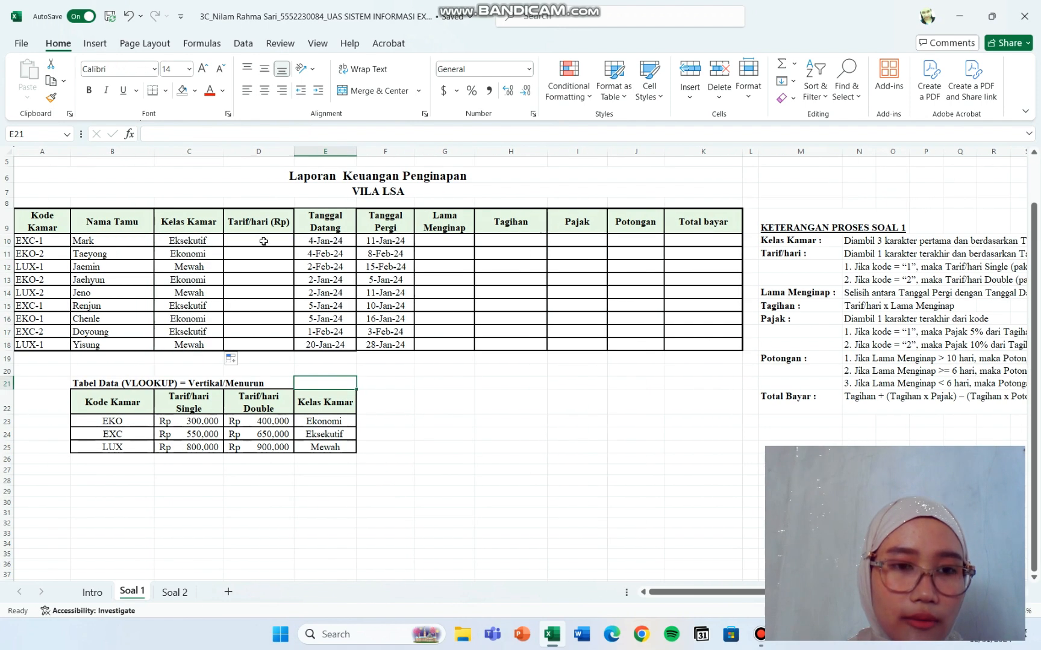
scroll(488, 338, "right", 1)
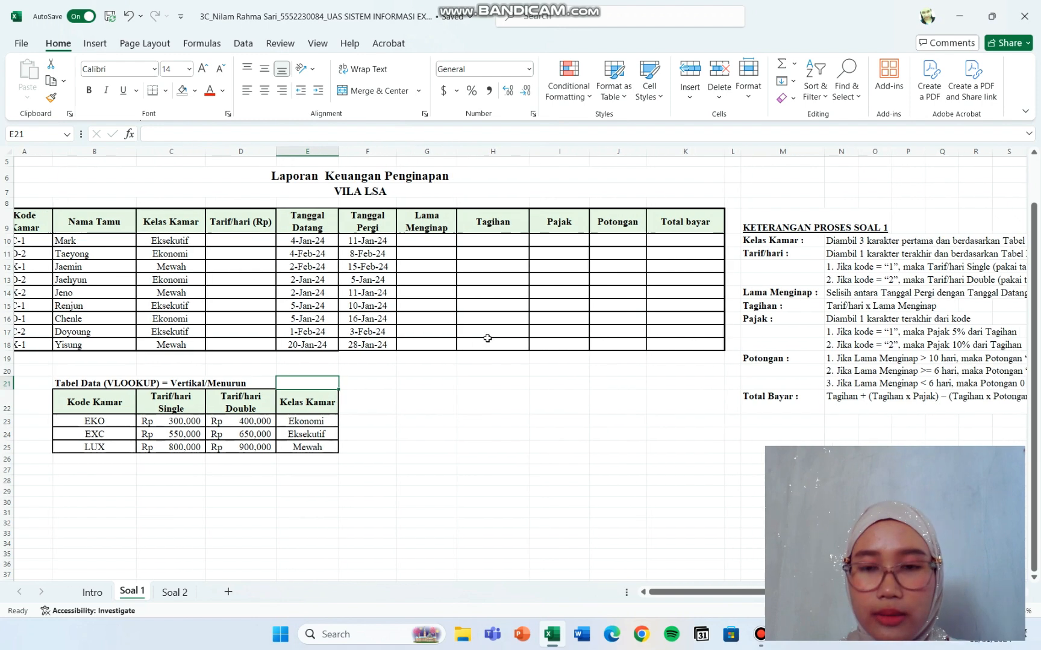
scroll(487, 338, "left", 1)
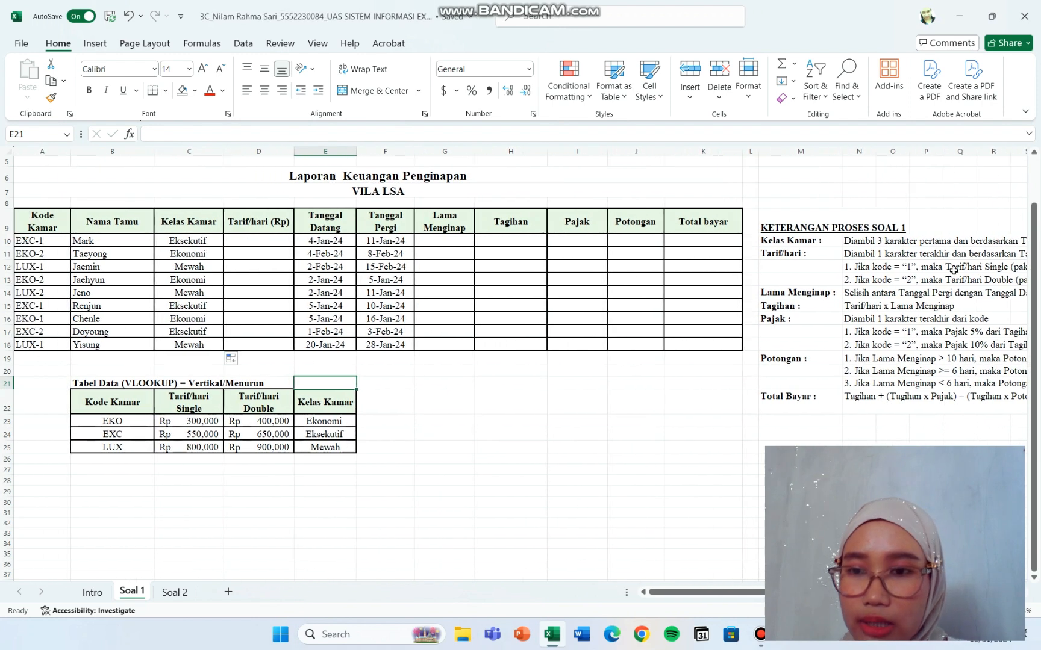
scroll(954, 270, "right", 3)
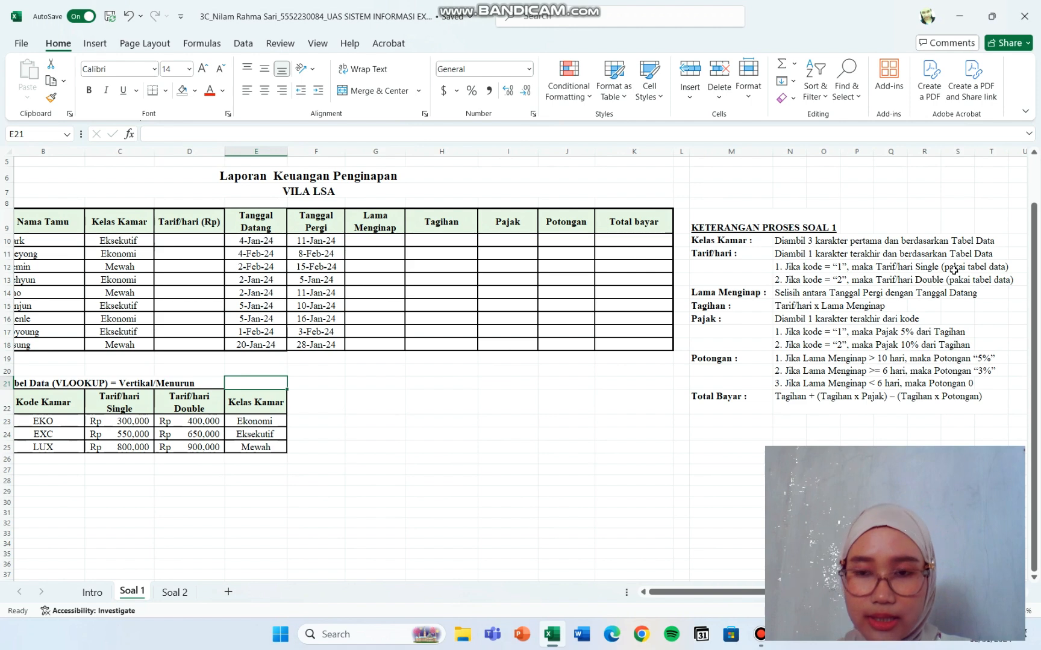
scroll(951, 269, "left", 1)
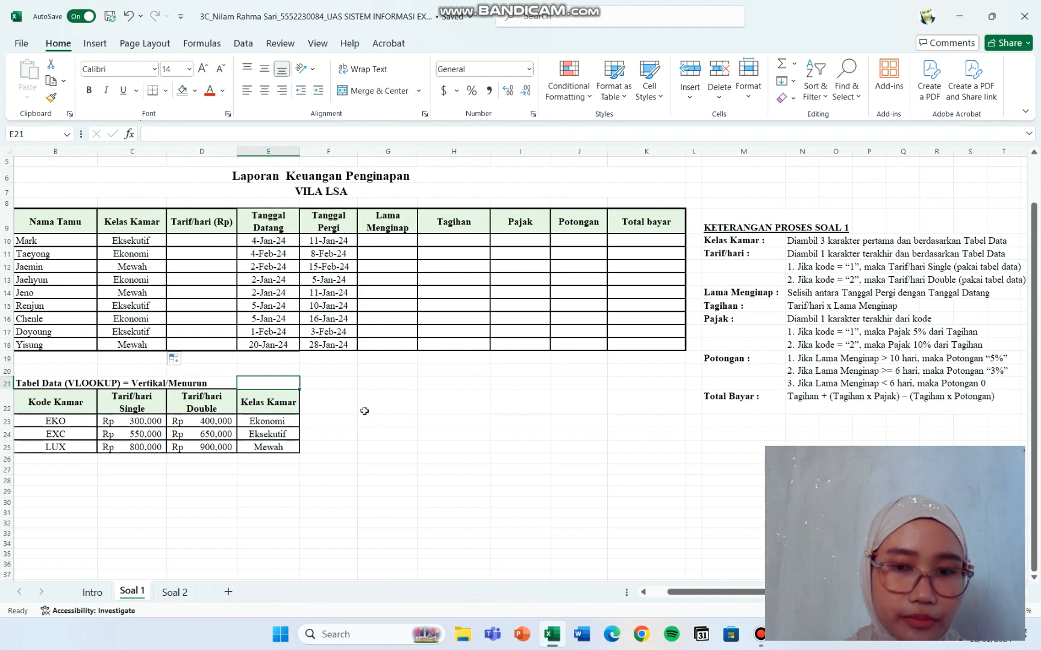
scroll(362, 412, "left", 1)
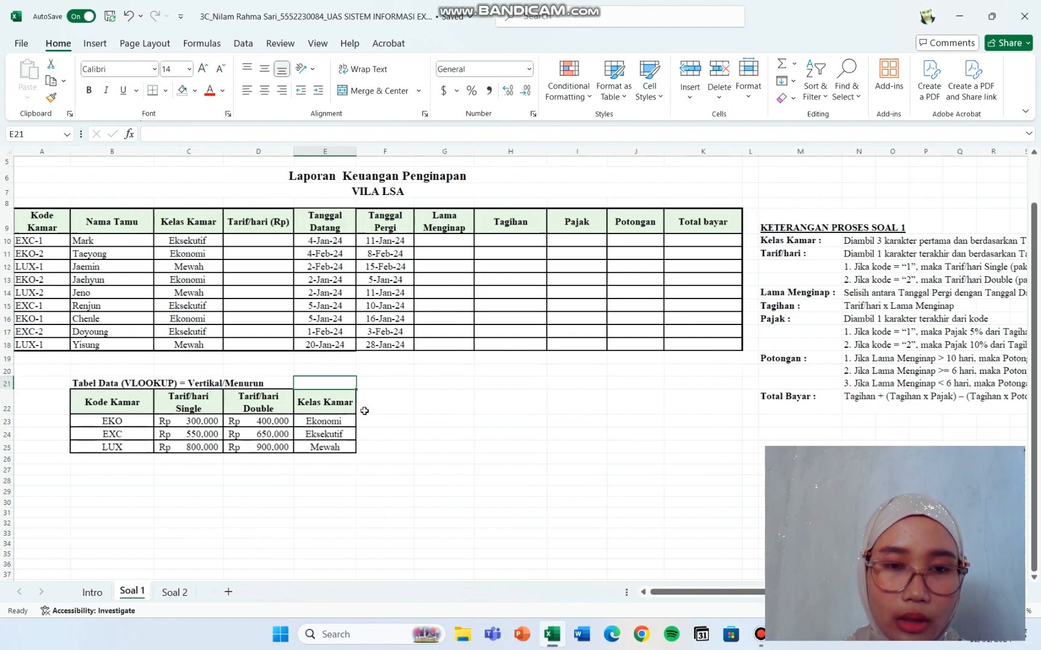
double_click(285, 242)
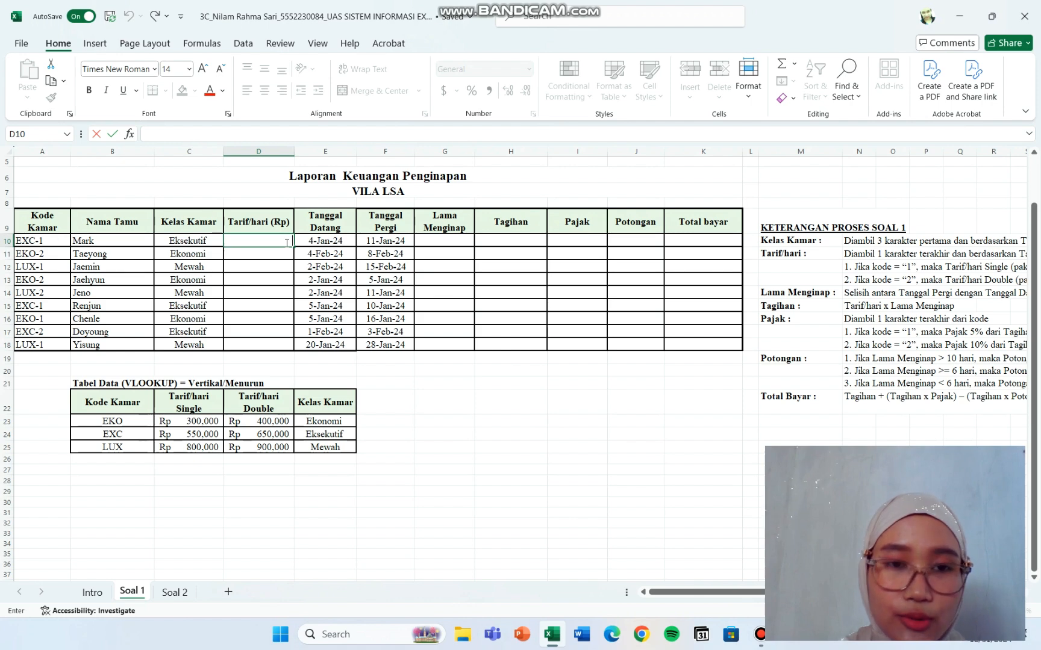
type("=IF(")
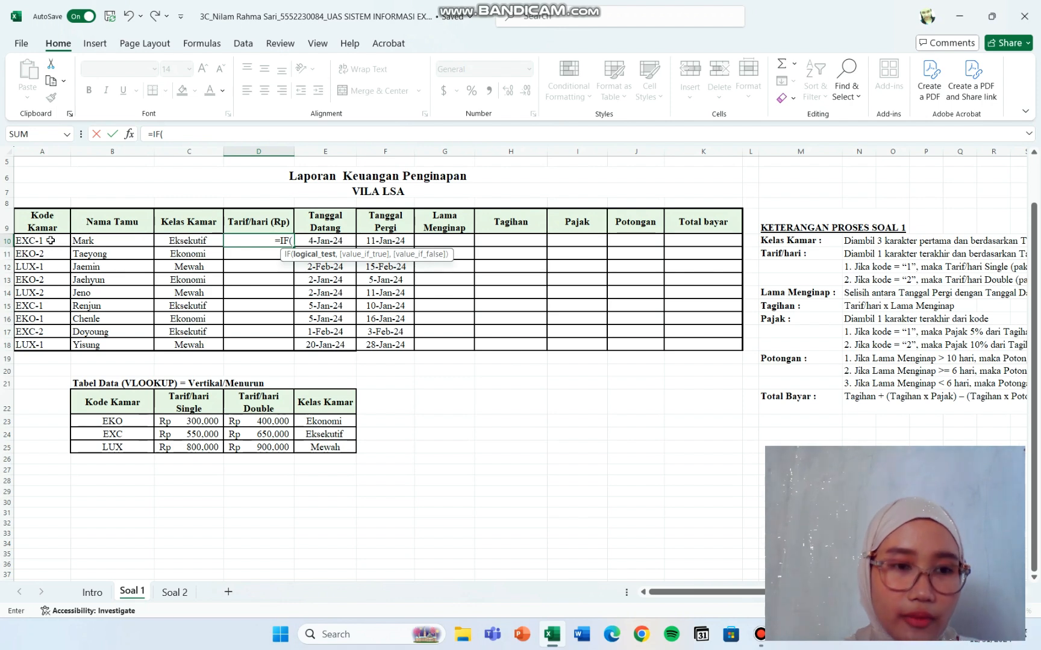
type("RI")
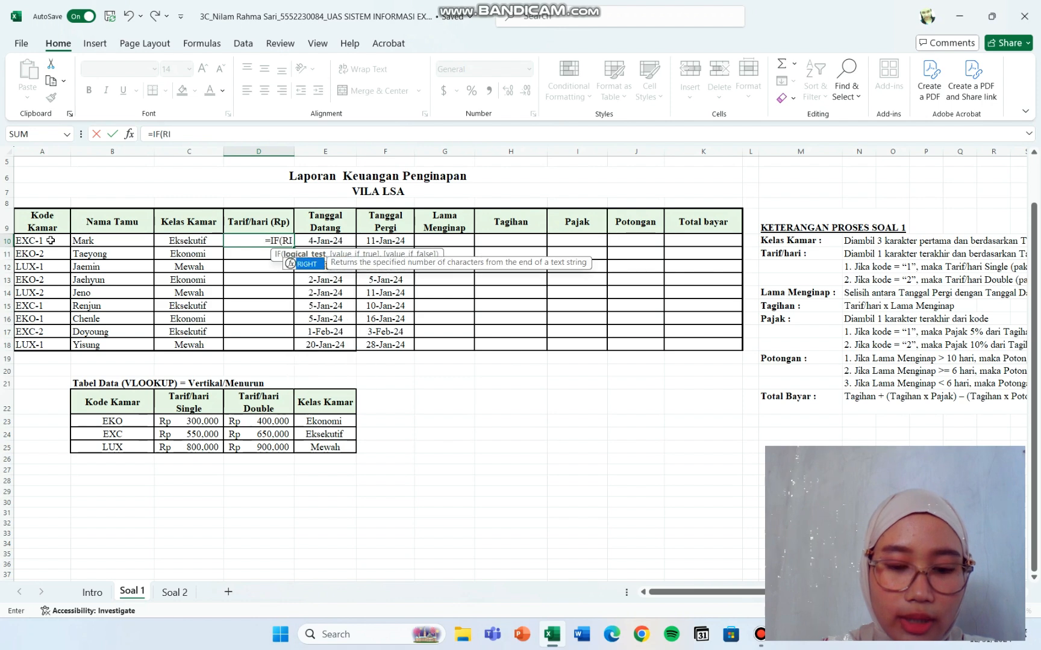
type("GHT(")
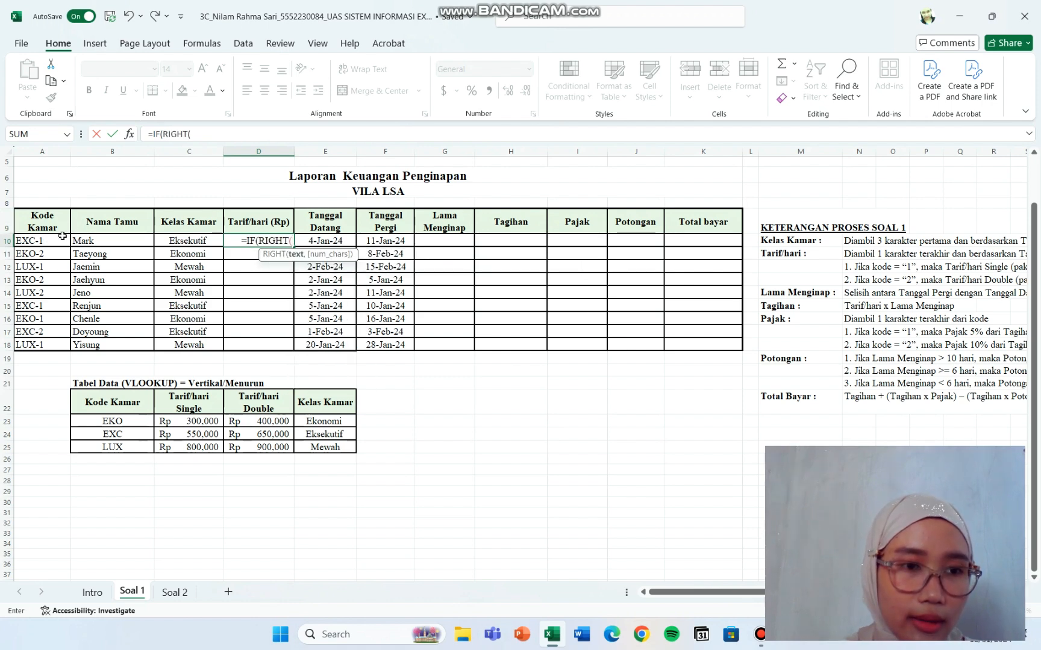
left_click(63, 238)
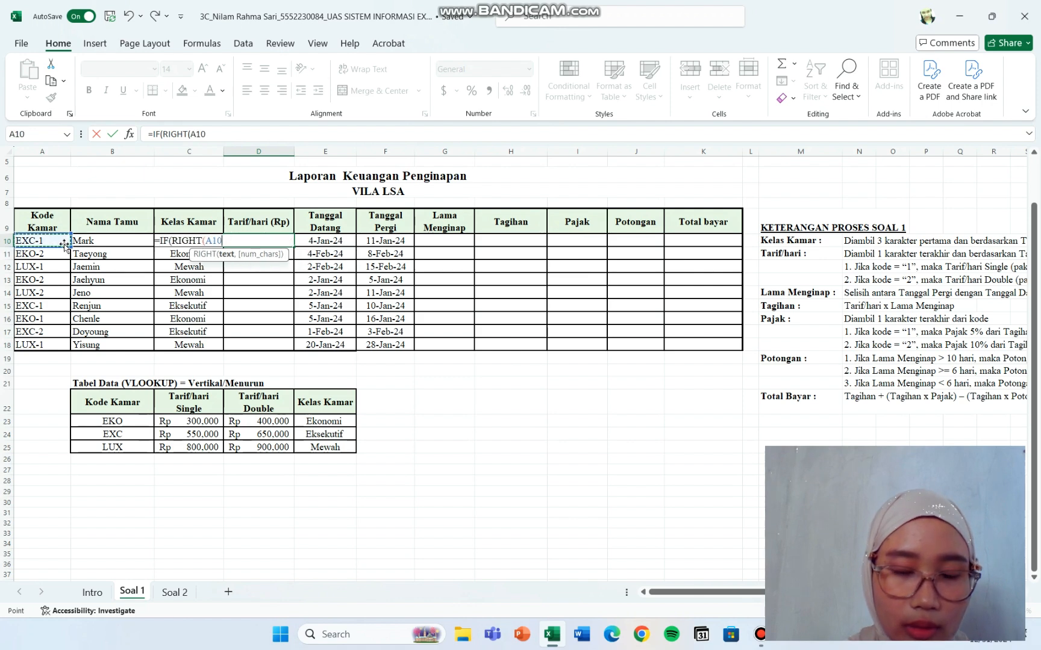
type(",1")
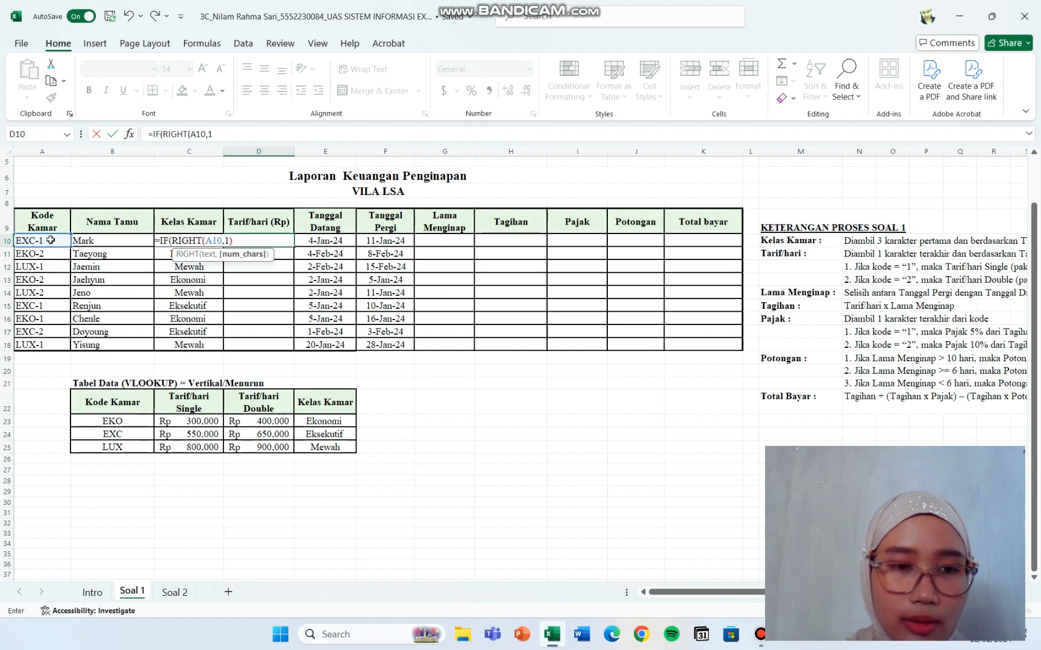
type(")=\"")
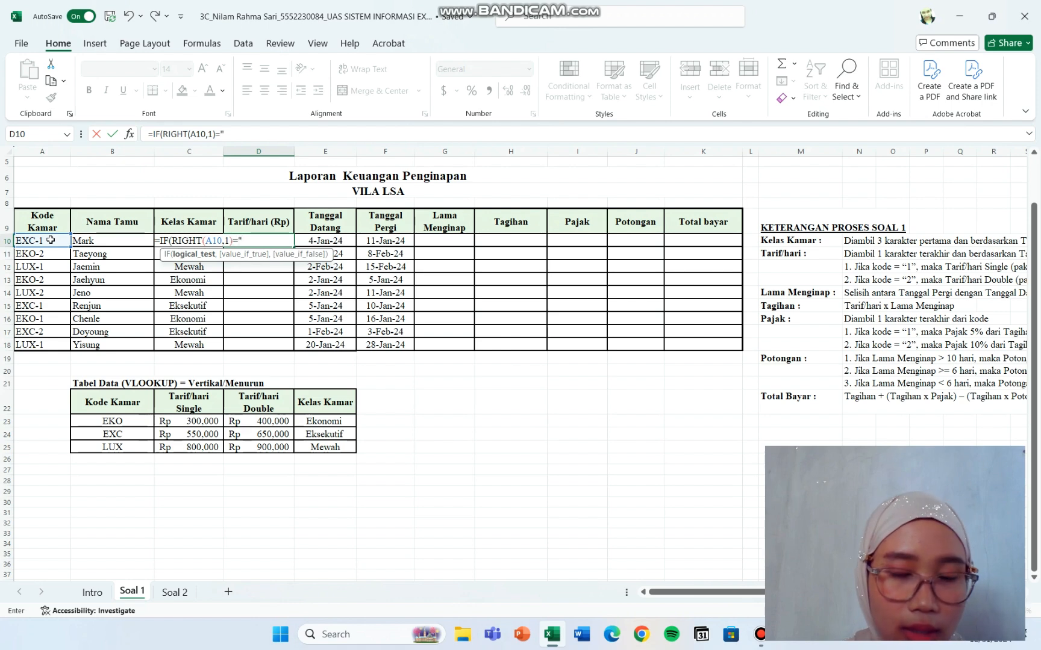
type("1\"")
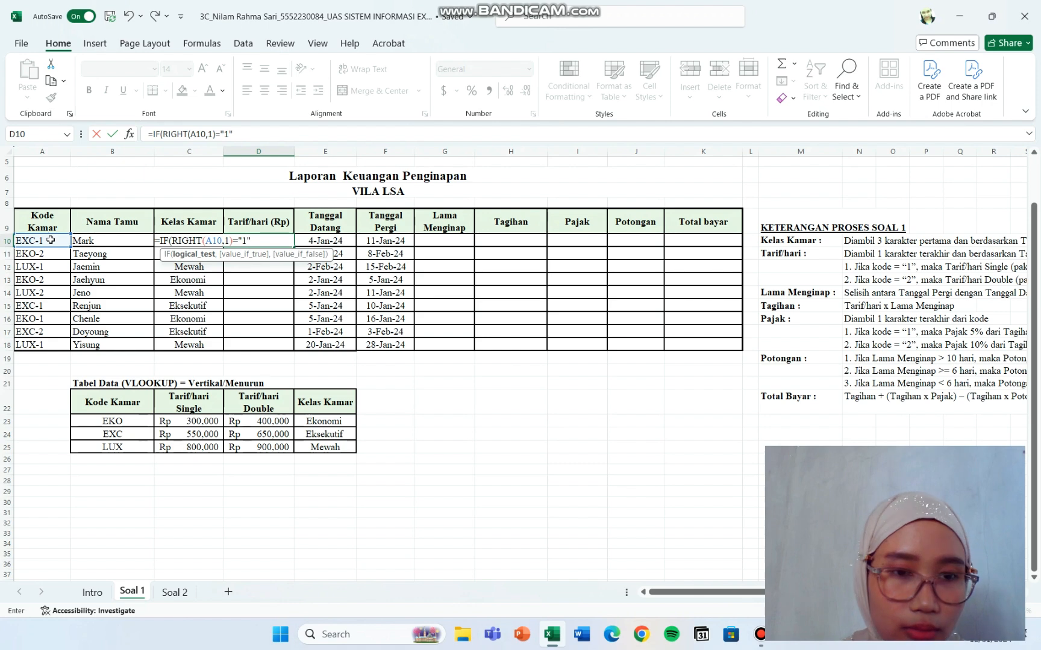
type(",")
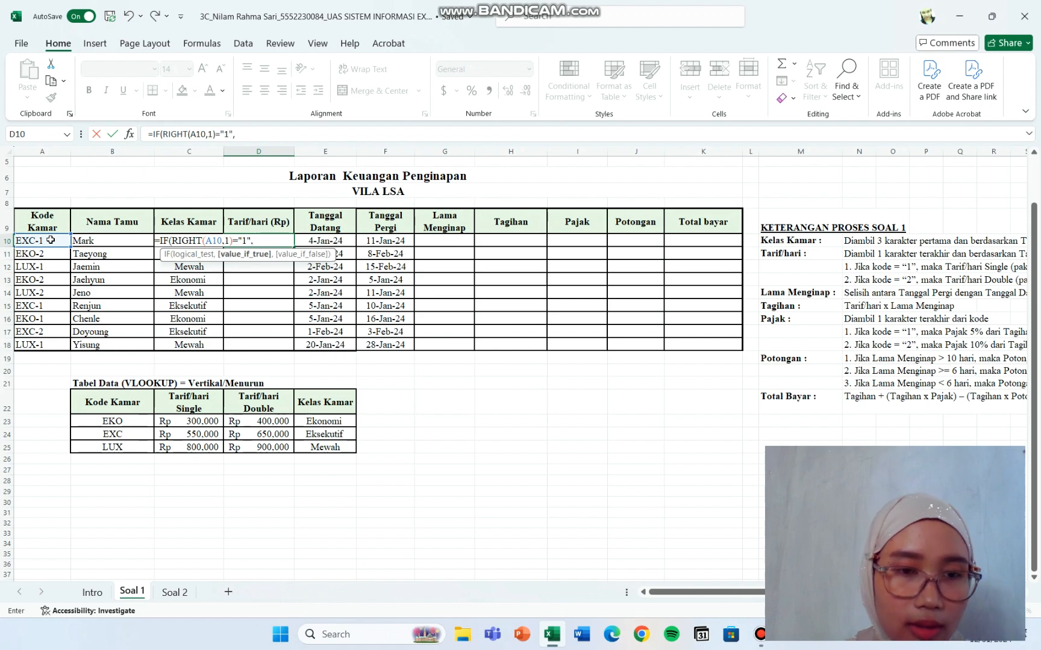
Step: Add a VLOOKUP as the true result of the D10 formula, with LEFT(A10,3) as its lookup value
scroll(443, 408, "right", 1)
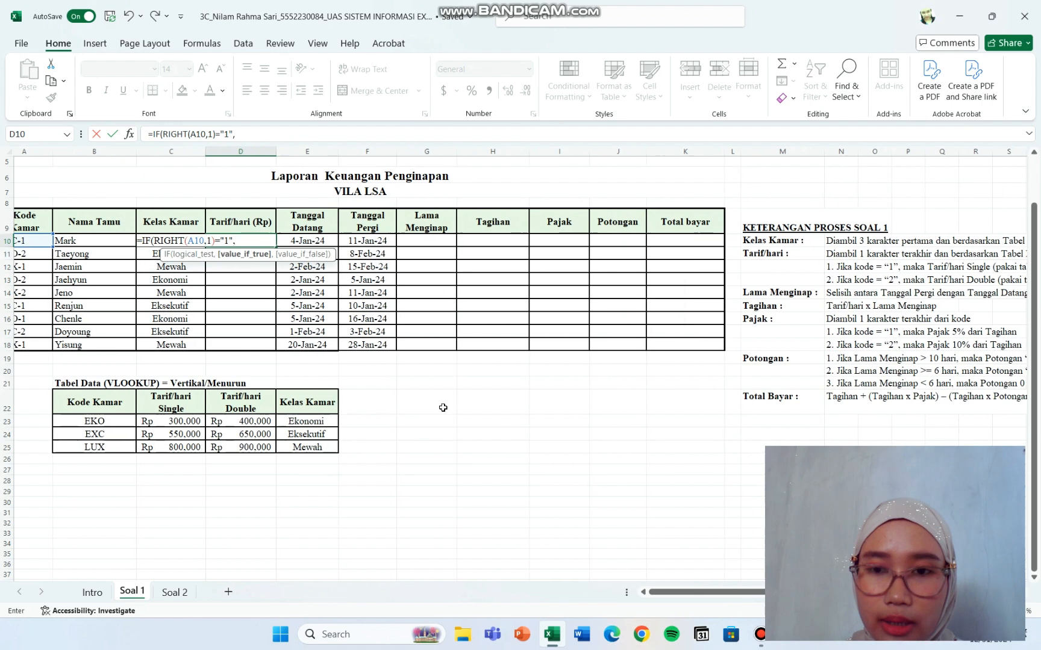
scroll(443, 408, "left", 1)
scroll(443, 408, "right", 2)
scroll(442, 407, "left", 2)
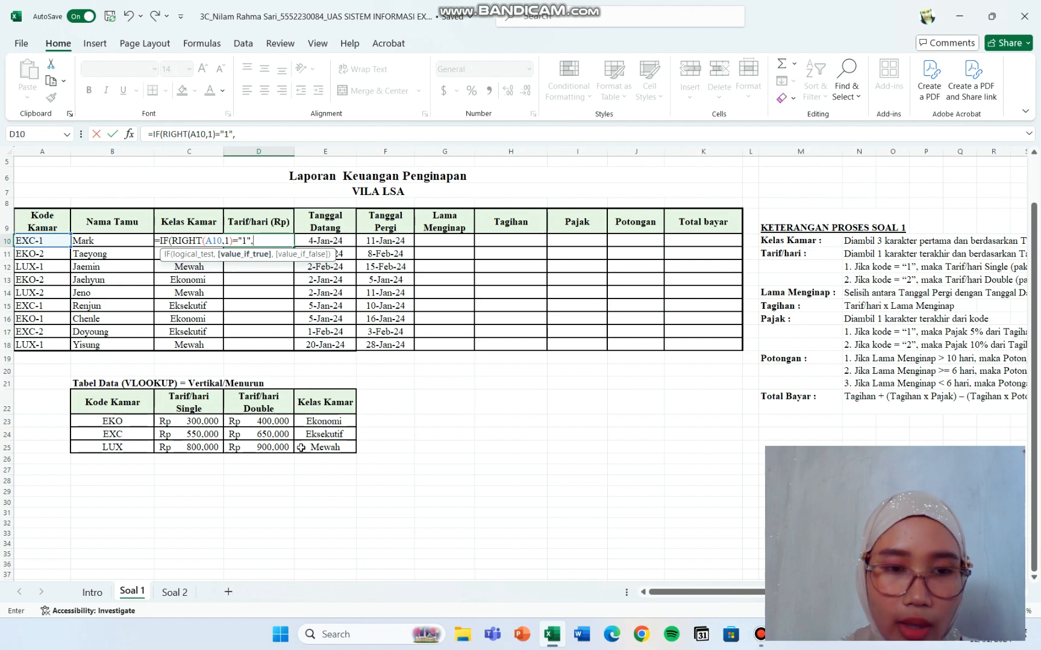
type("VLOO")
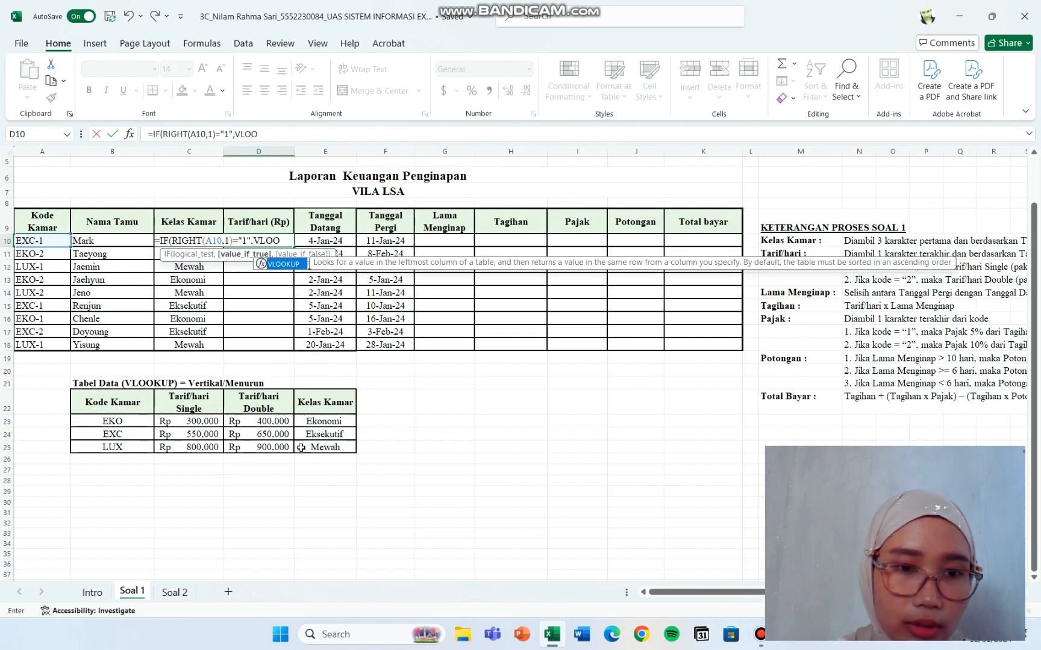
type("KUP")
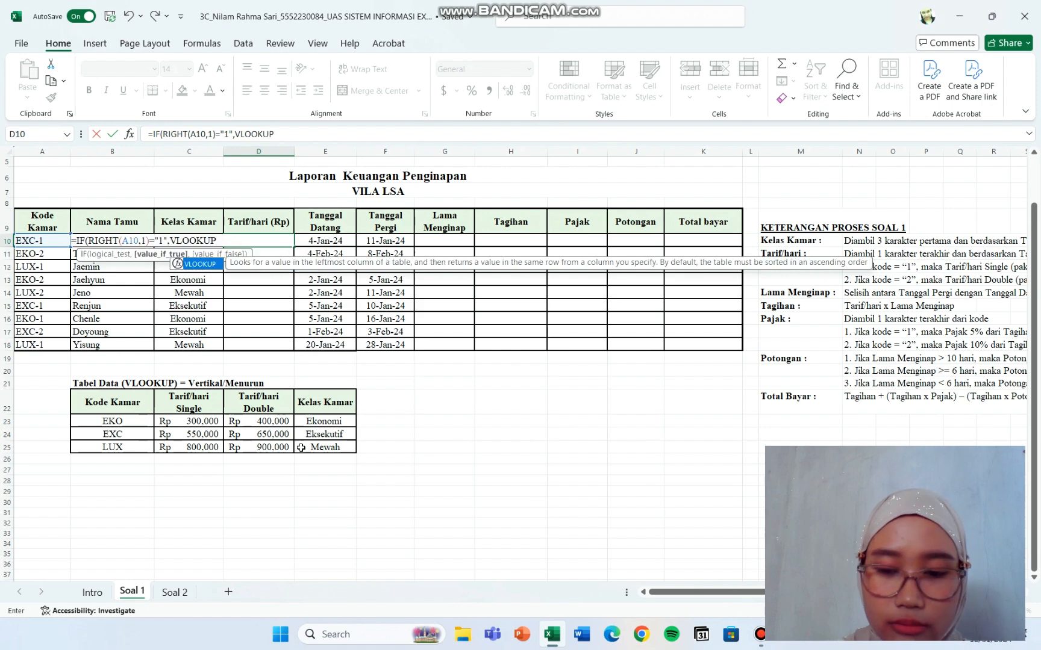
type("(")
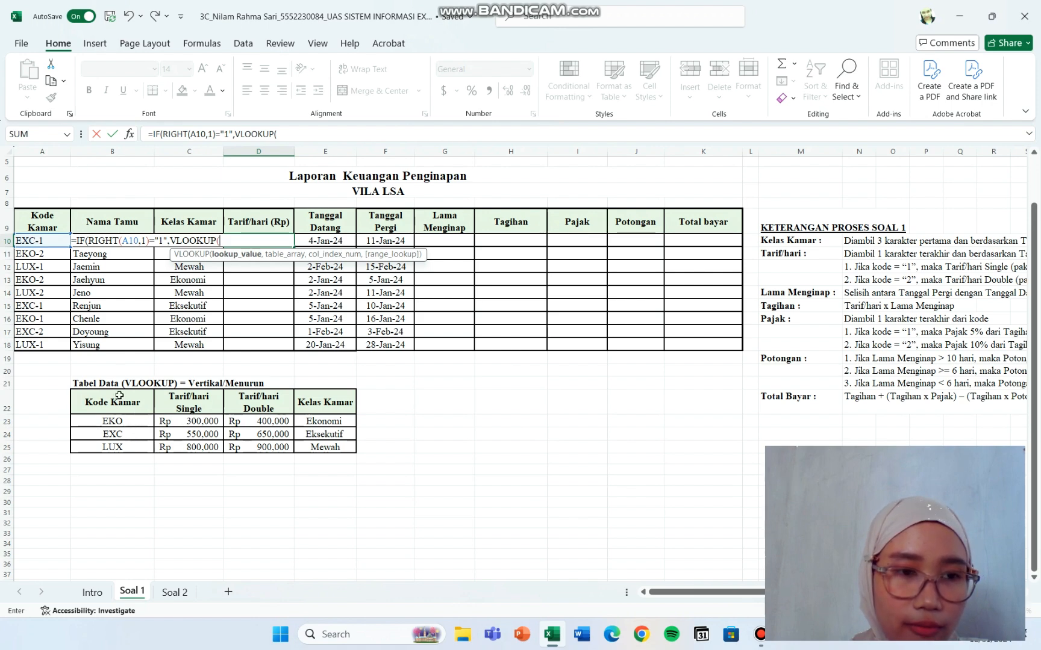
type("L")
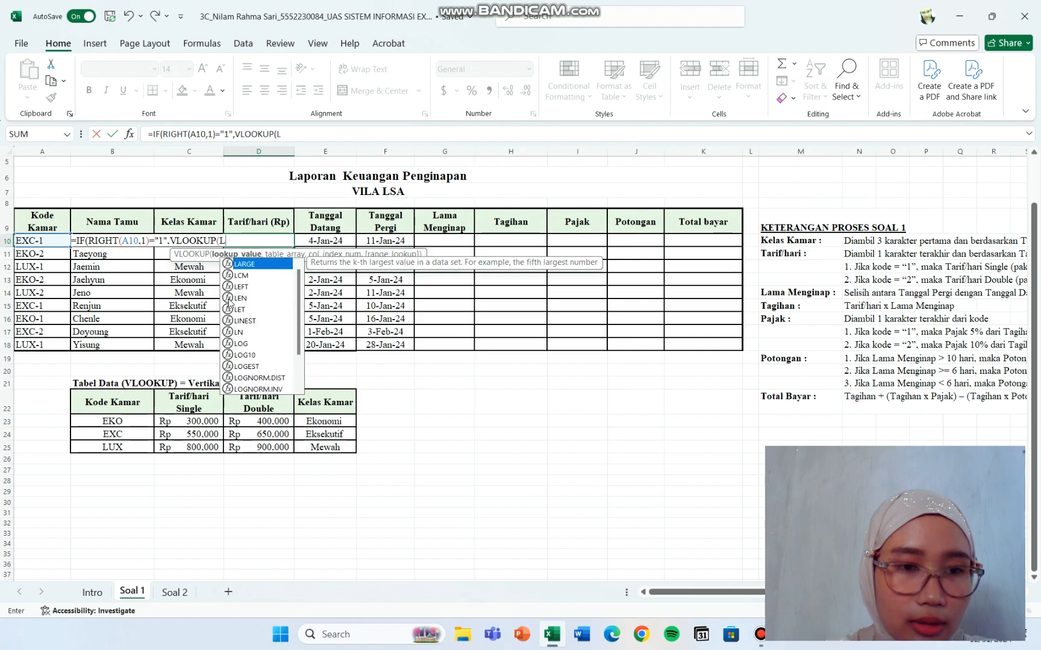
type("EFT")
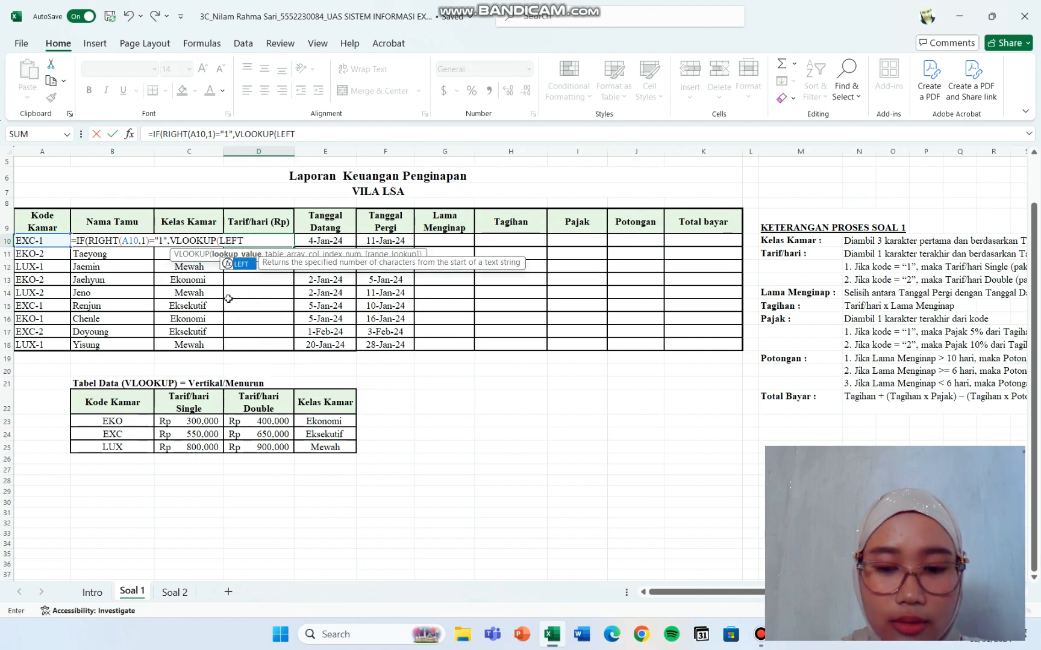
type("(")
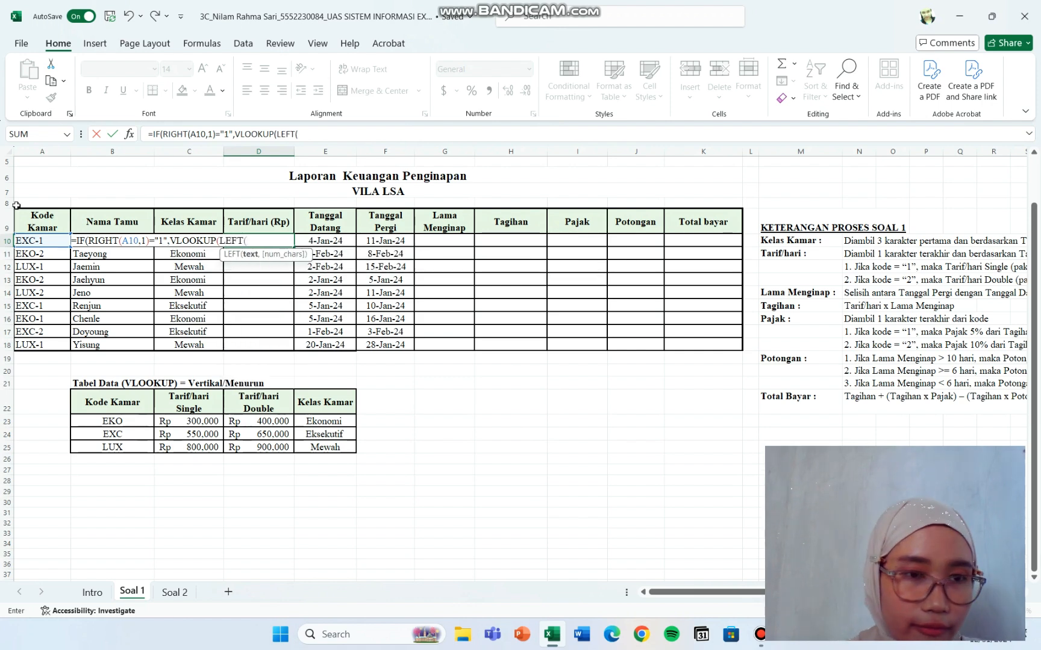
left_click(48, 240)
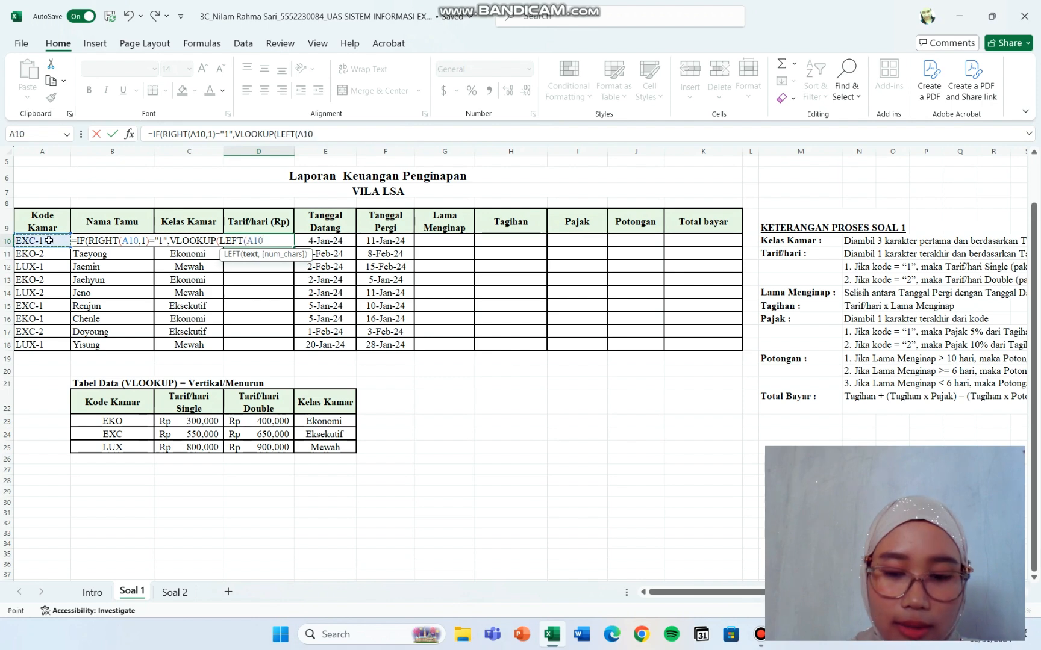
type(",")
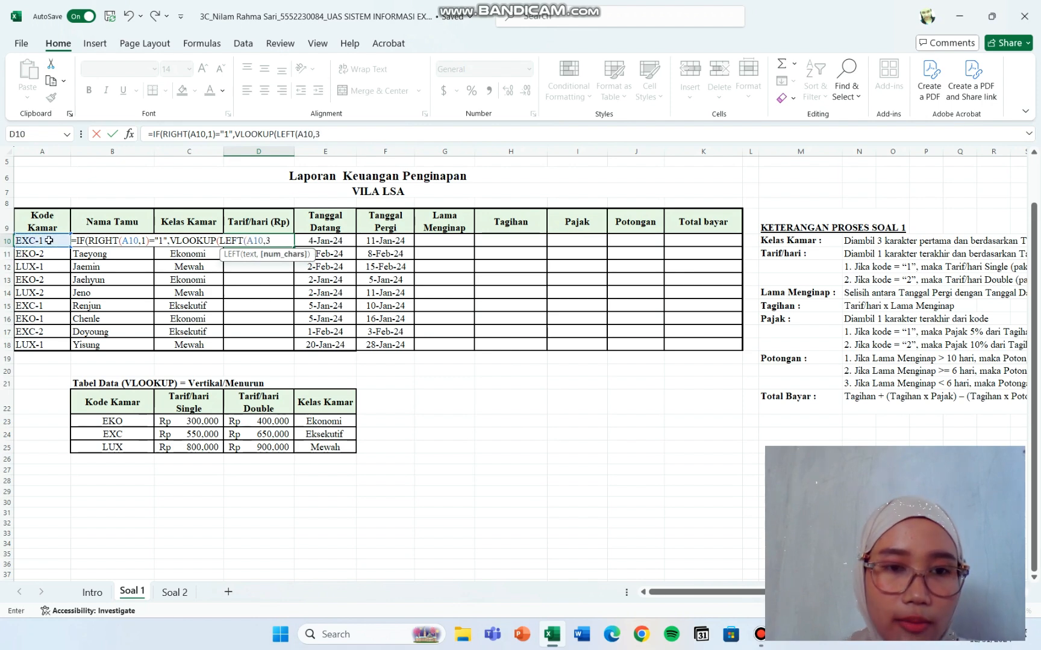
type("3)")
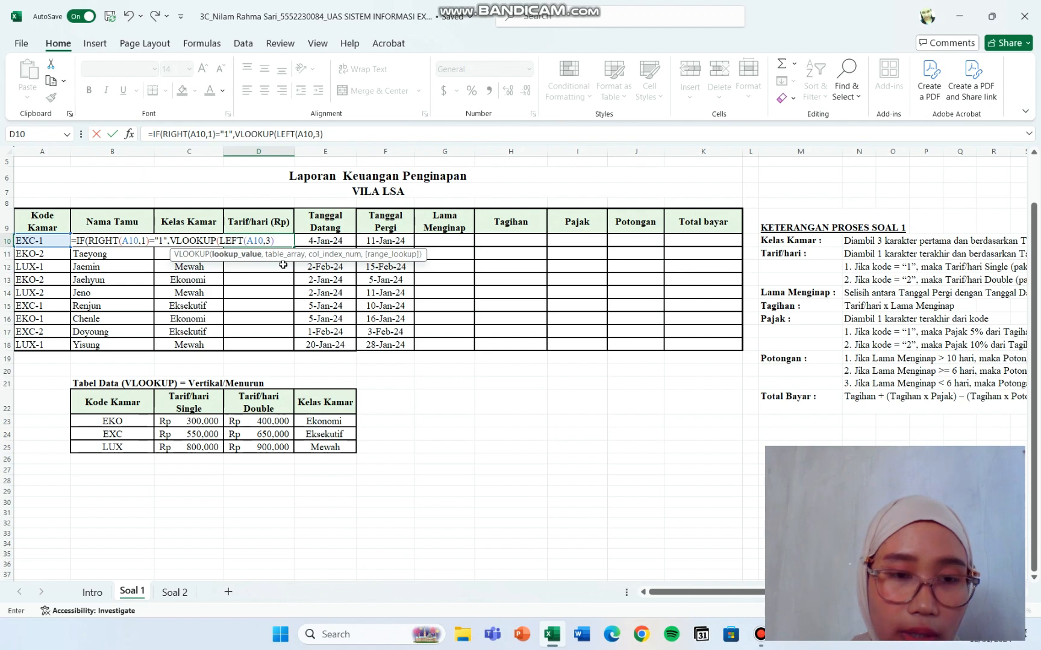
type("),")
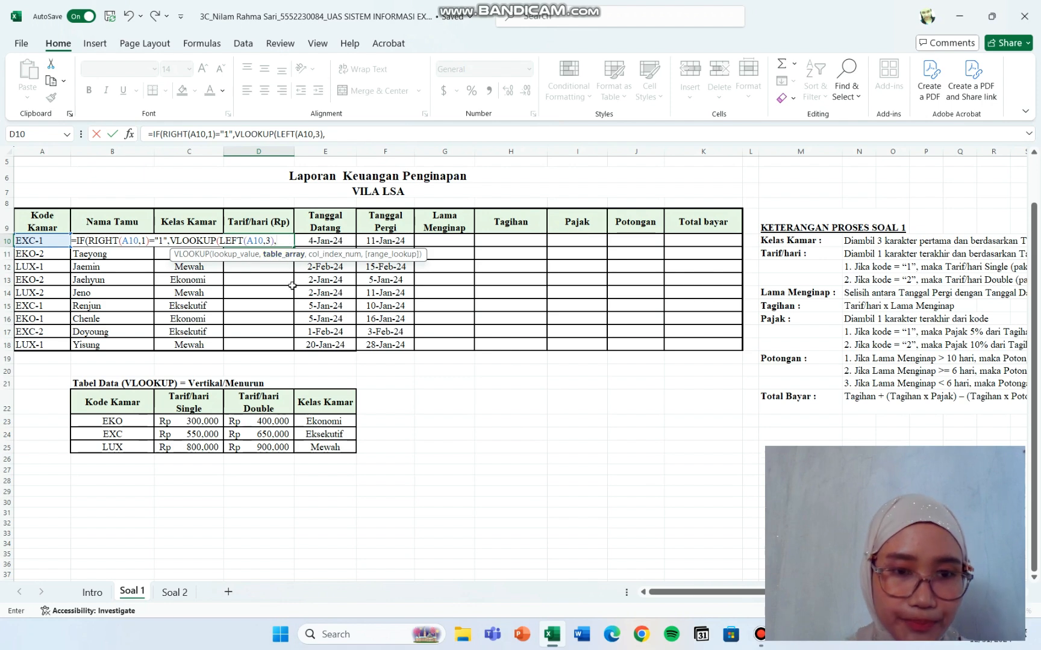
Step: Complete the D10 VLOOKUP with the absolute table range $B$22:$E$25, column index 2 and exact match 0
left_click_drag(139, 402, 309, 446)
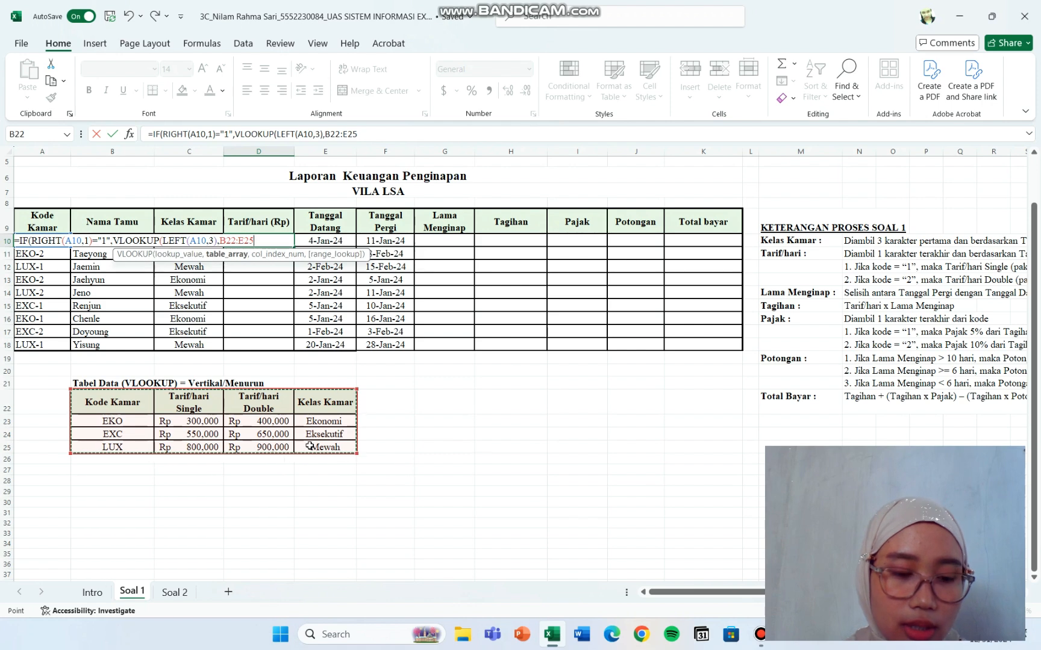
key("F4")
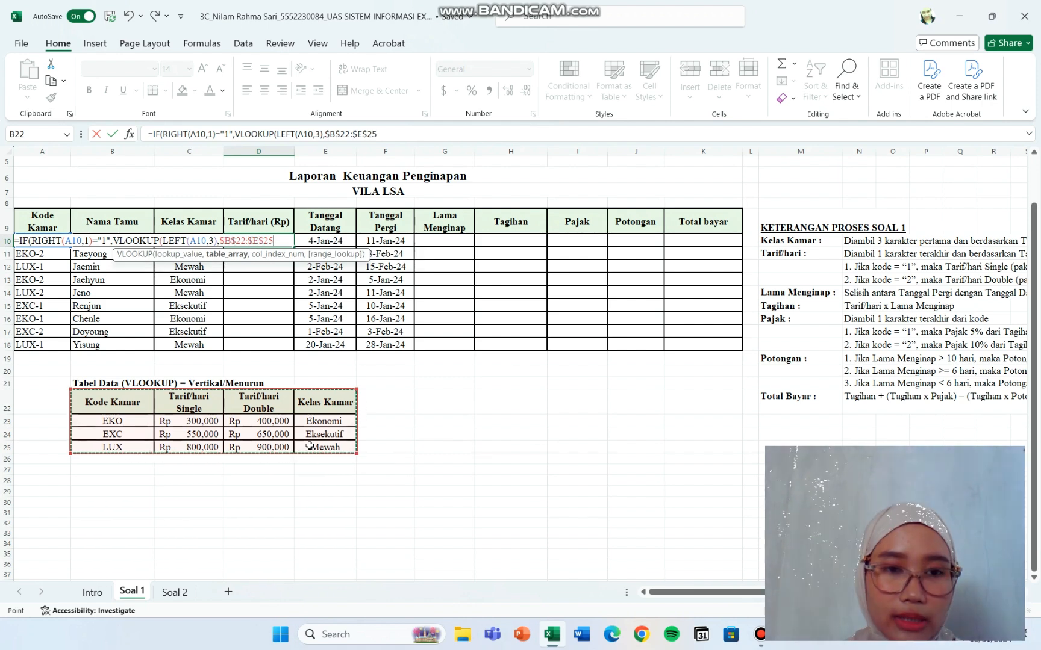
type(",")
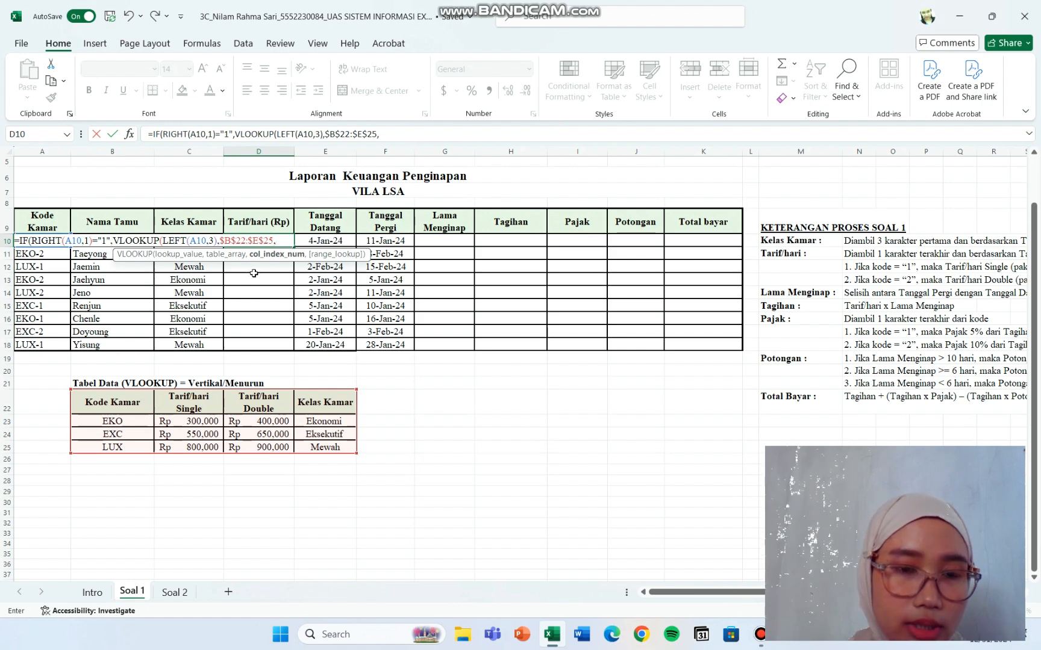
type("2")
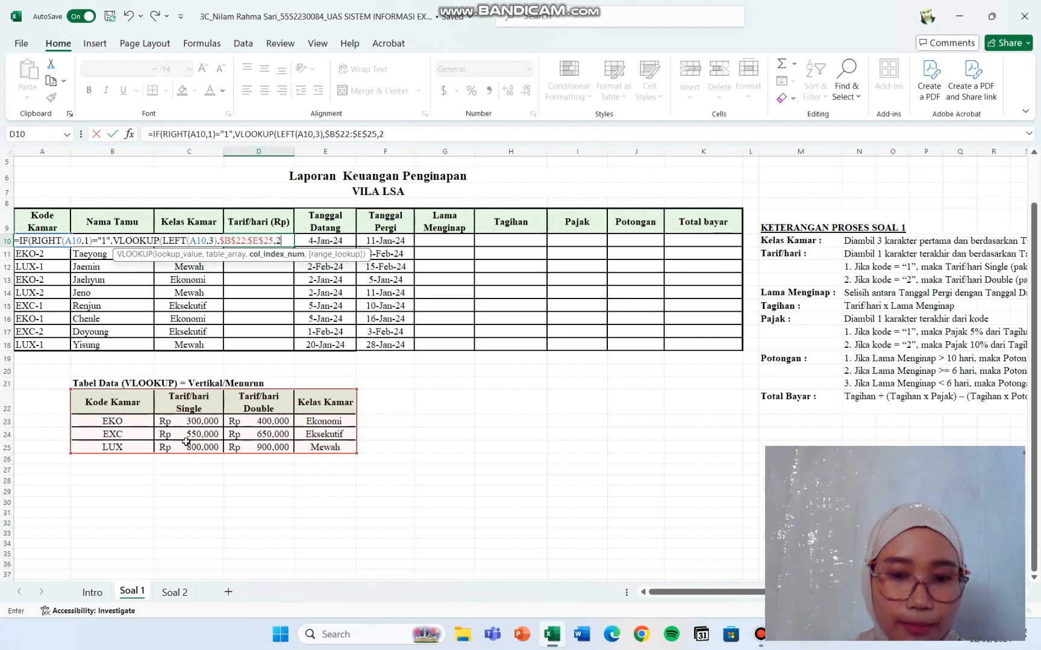
type(",0")
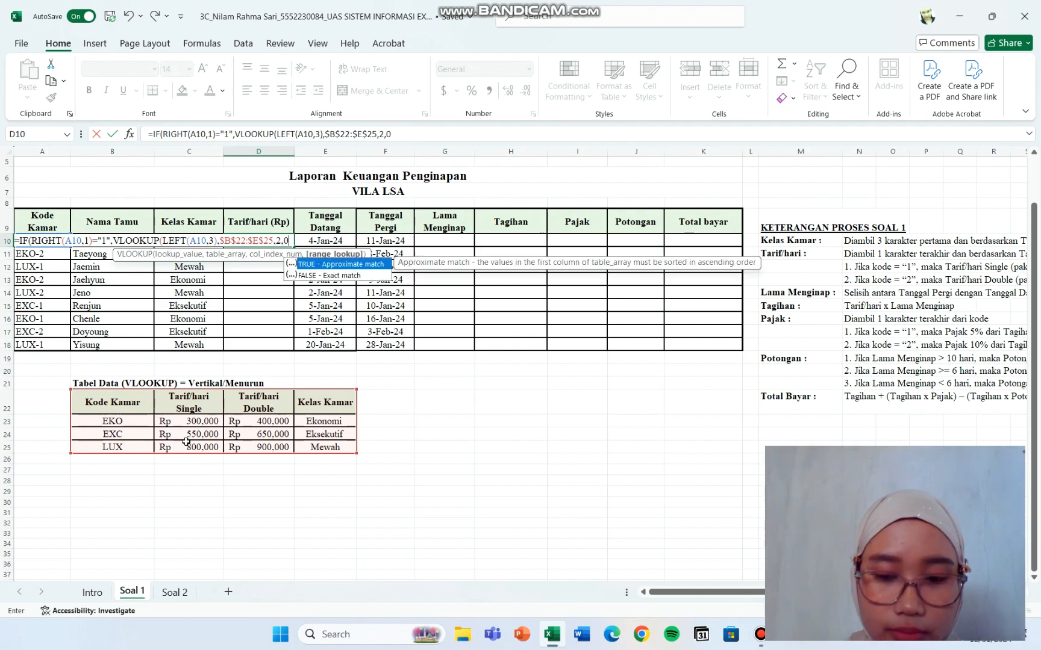
type(")")
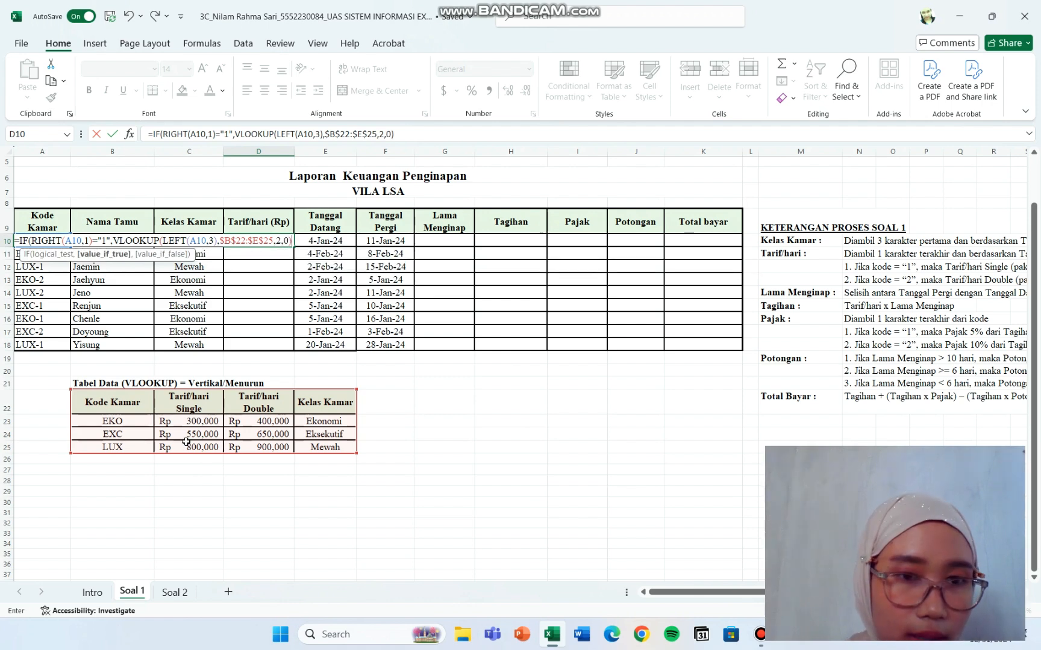
Step: Copy the VLOOKUP expression in the D10 formula and paste it in as the IF function's false result
type(",")
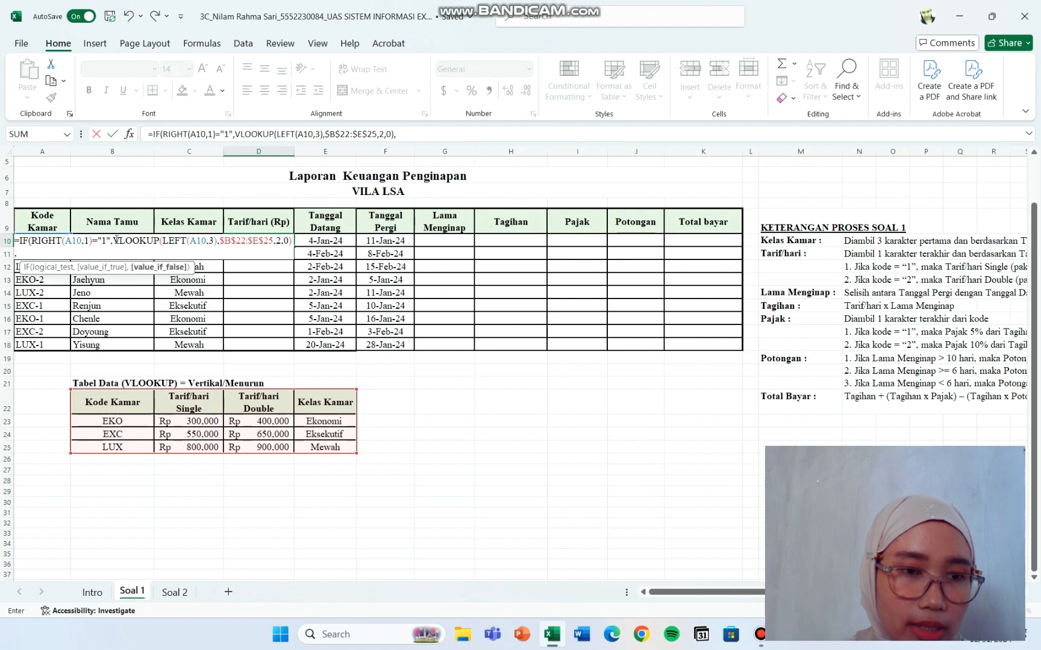
left_click_drag(114, 241, 290, 241)
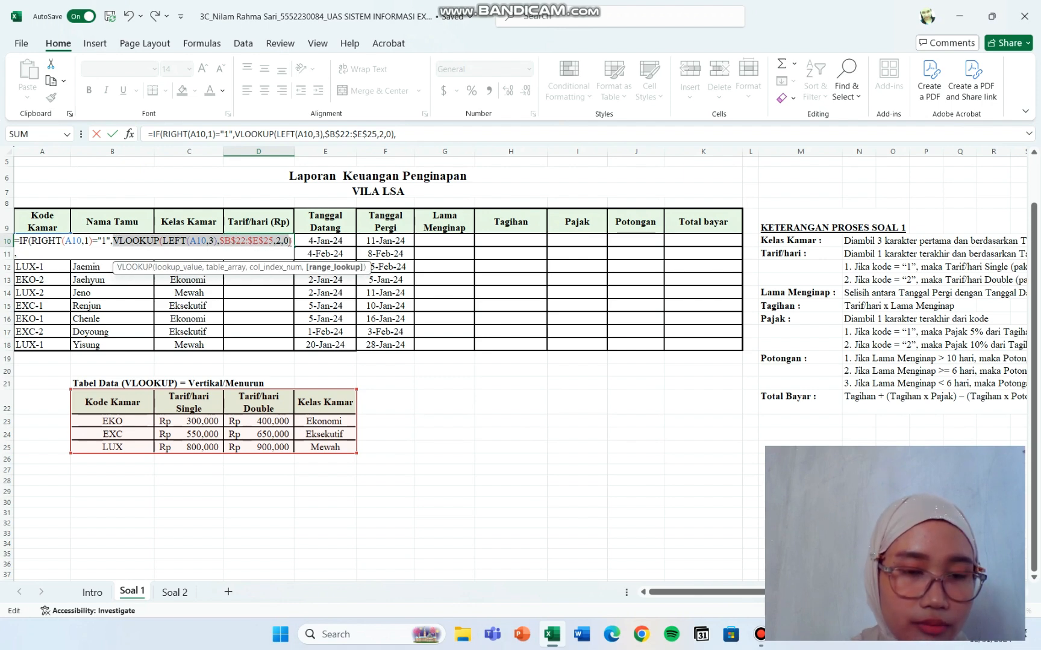
key("ctrl+c")
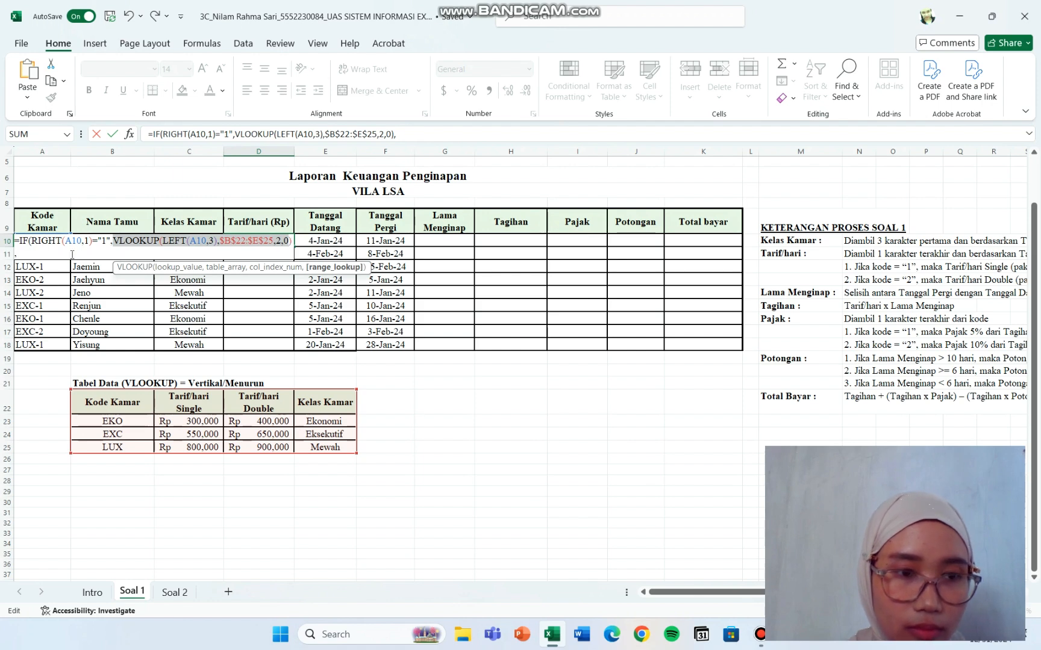
left_click(72, 254)
key("ctrl+v")
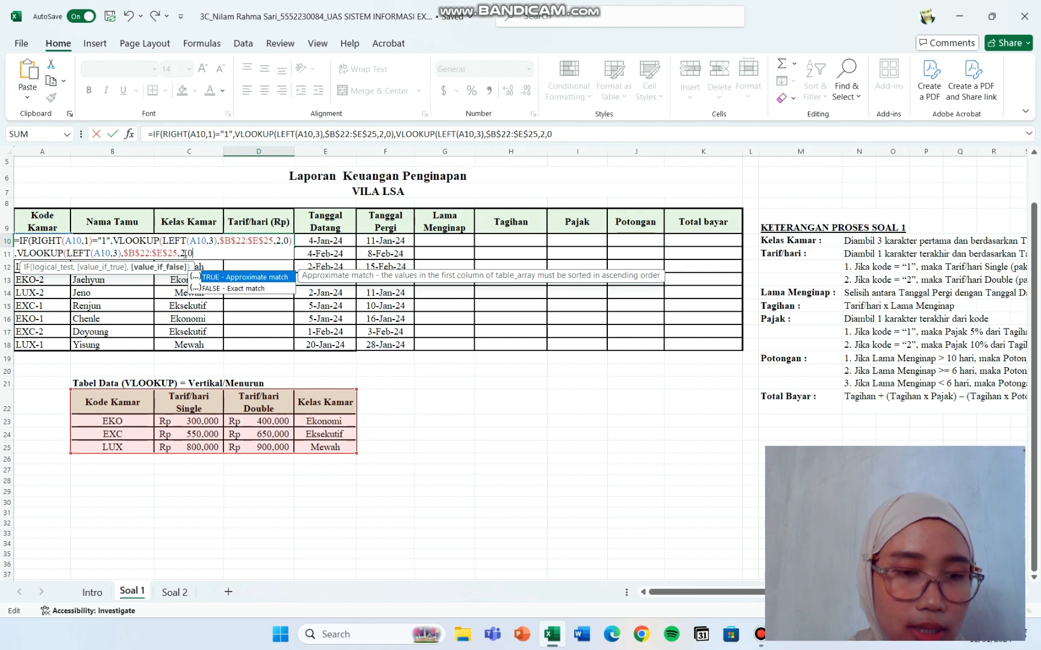
Step: Change the second VLOOKUP's column index in D10 to 3, then close the parentheses and commit the formula
left_click(183, 253)
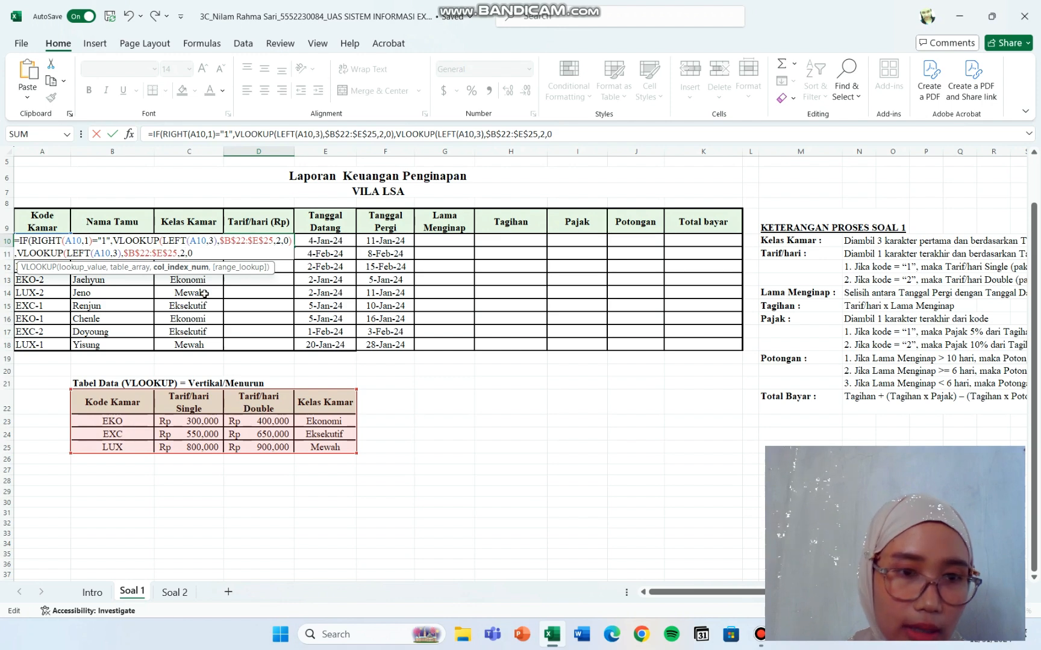
left_click(186, 253)
key("BackSpace")
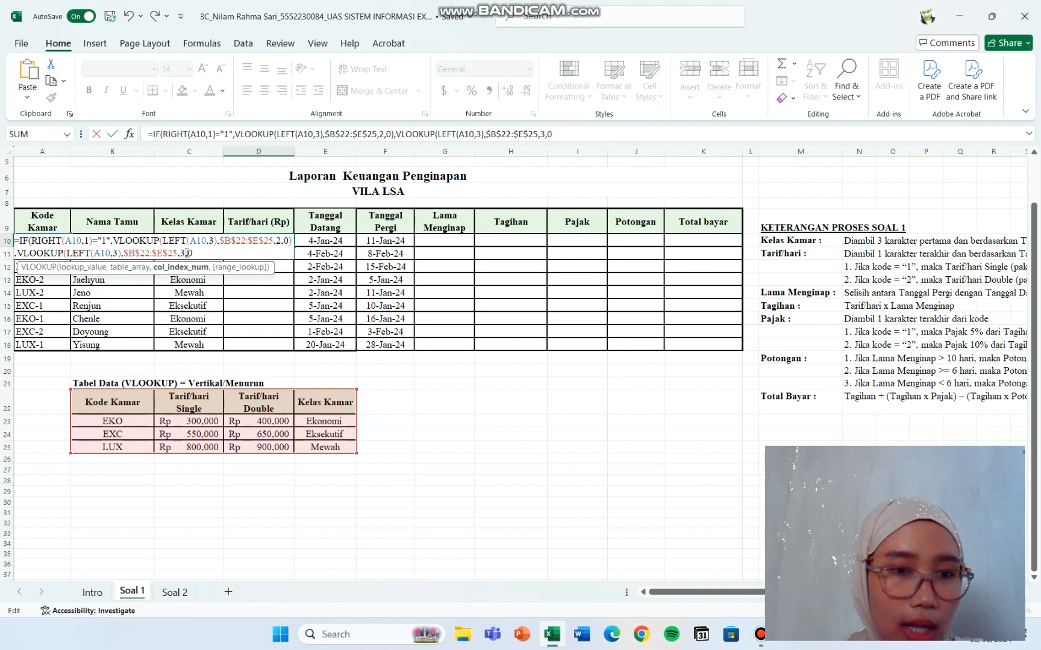
key("Right")
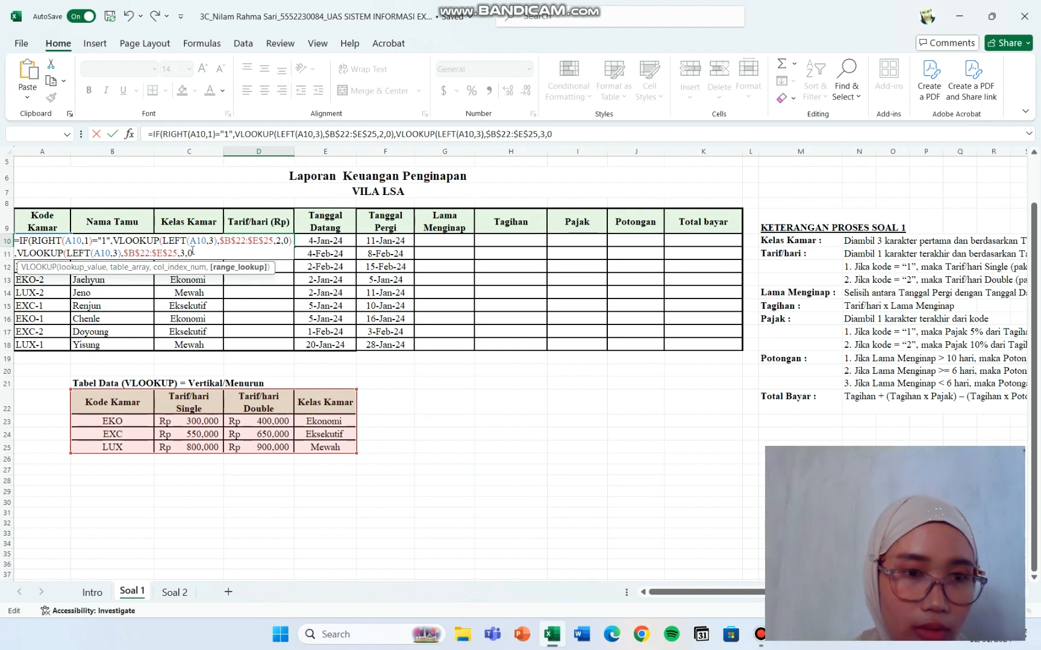
type(")")
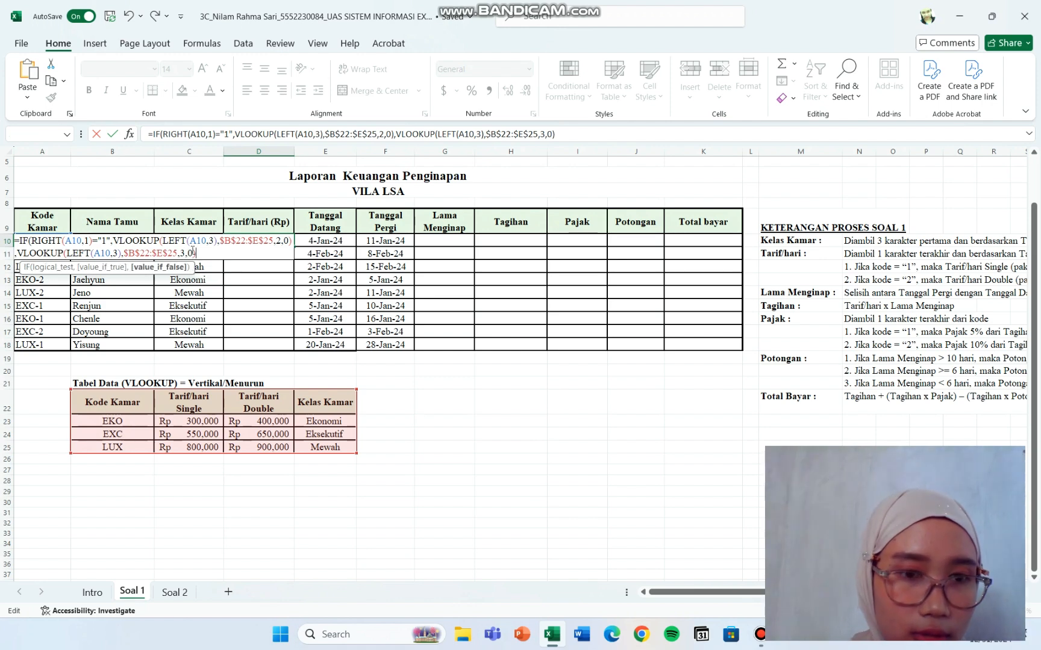
key("Return")
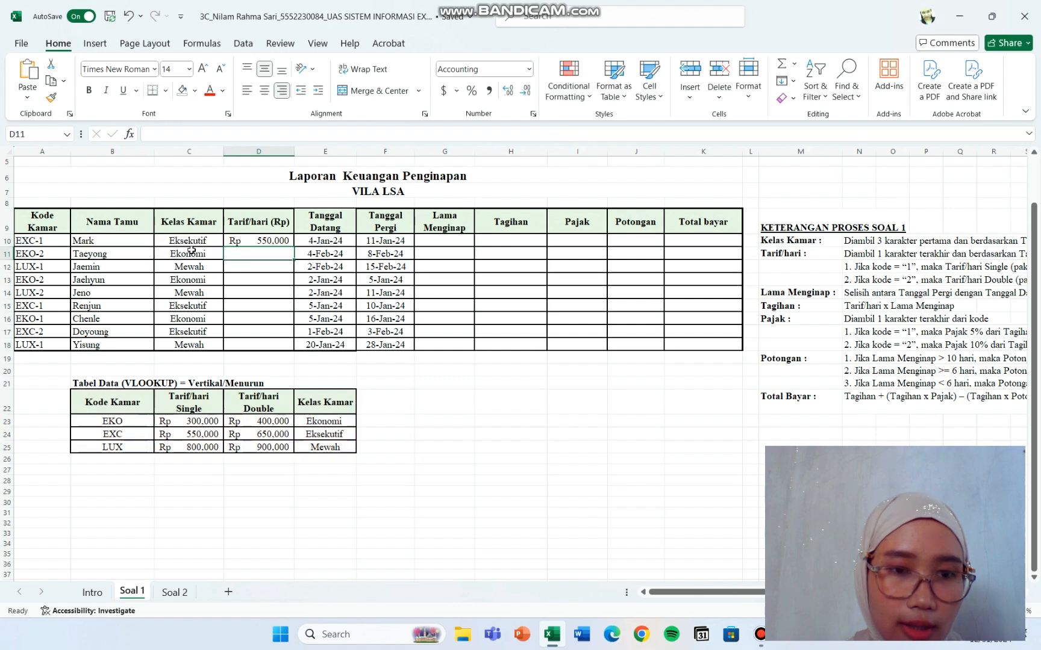
Step: Fill the D10 Tarif/hari formula down to D18
left_click(275, 238)
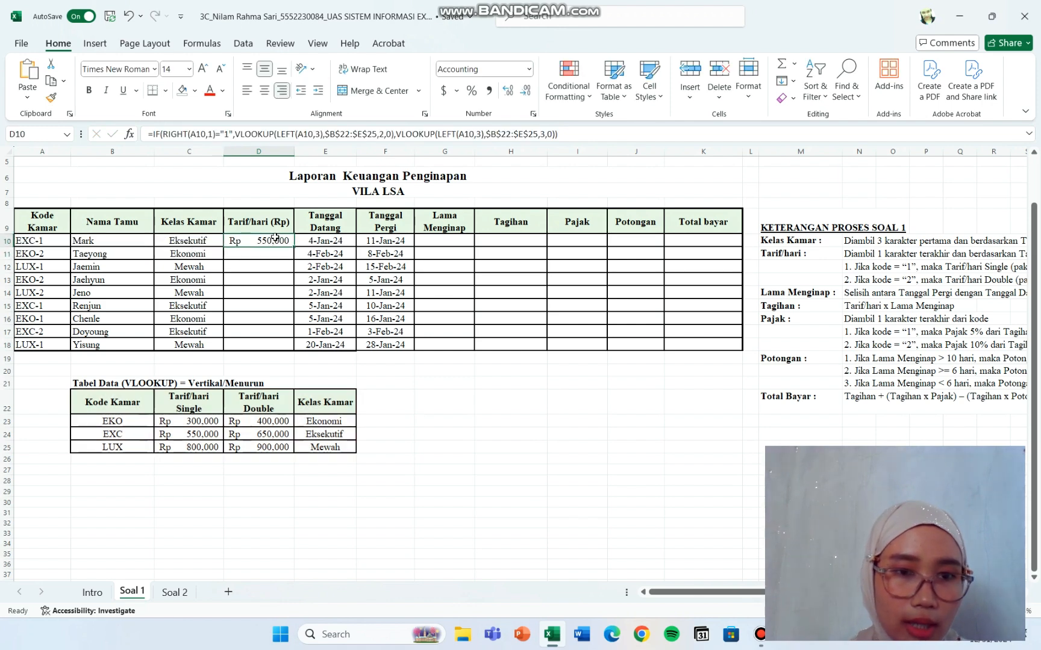
left_click_drag(294, 246, 286, 346)
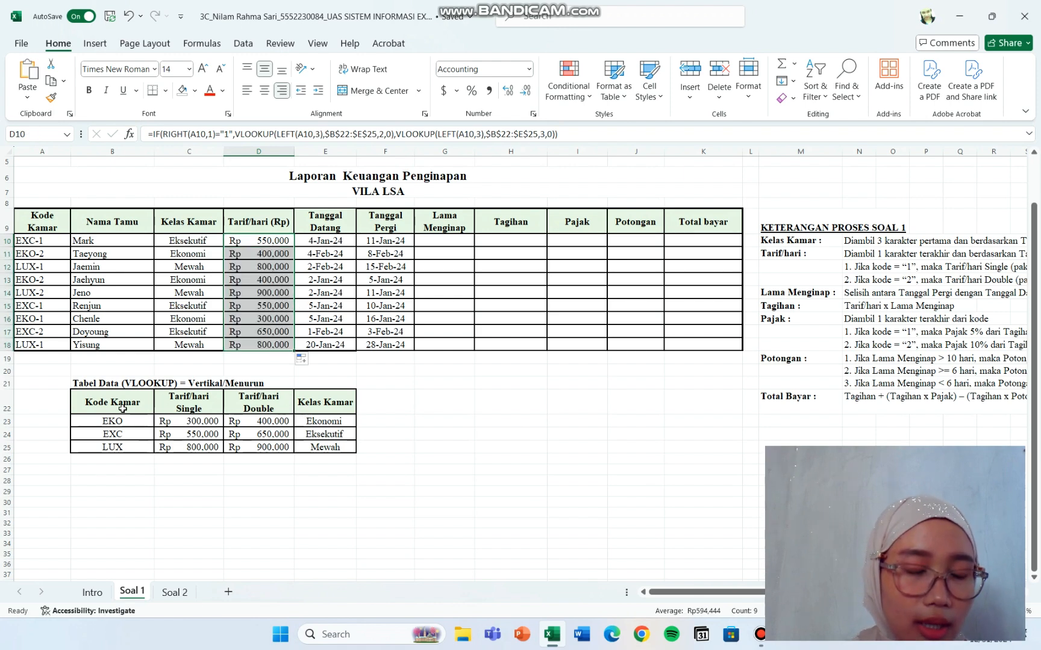
left_click(280, 489)
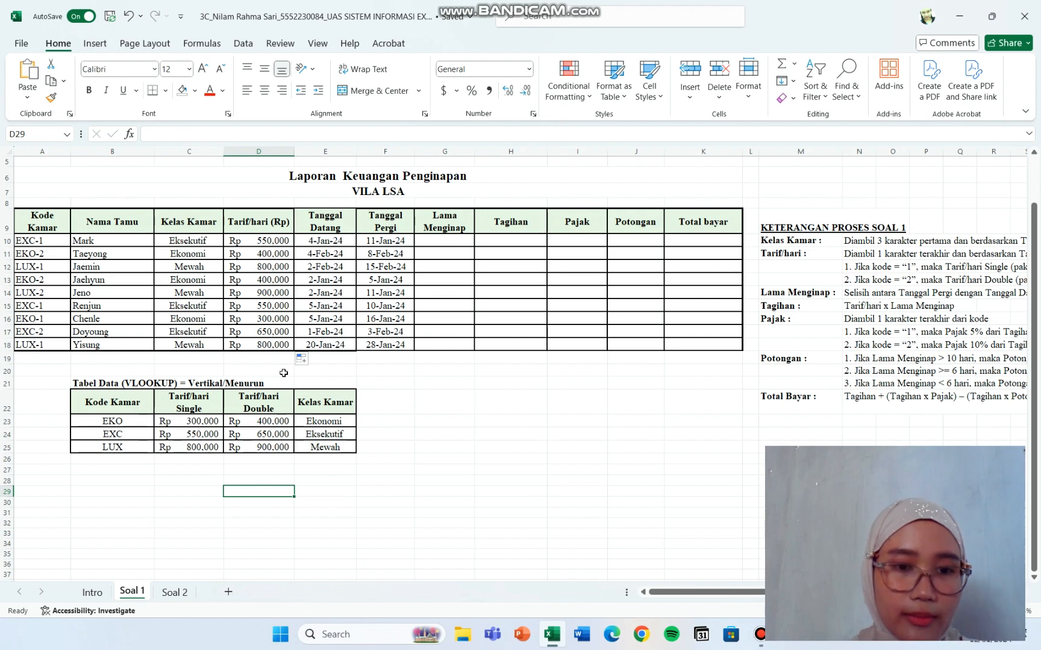
left_click(448, 392)
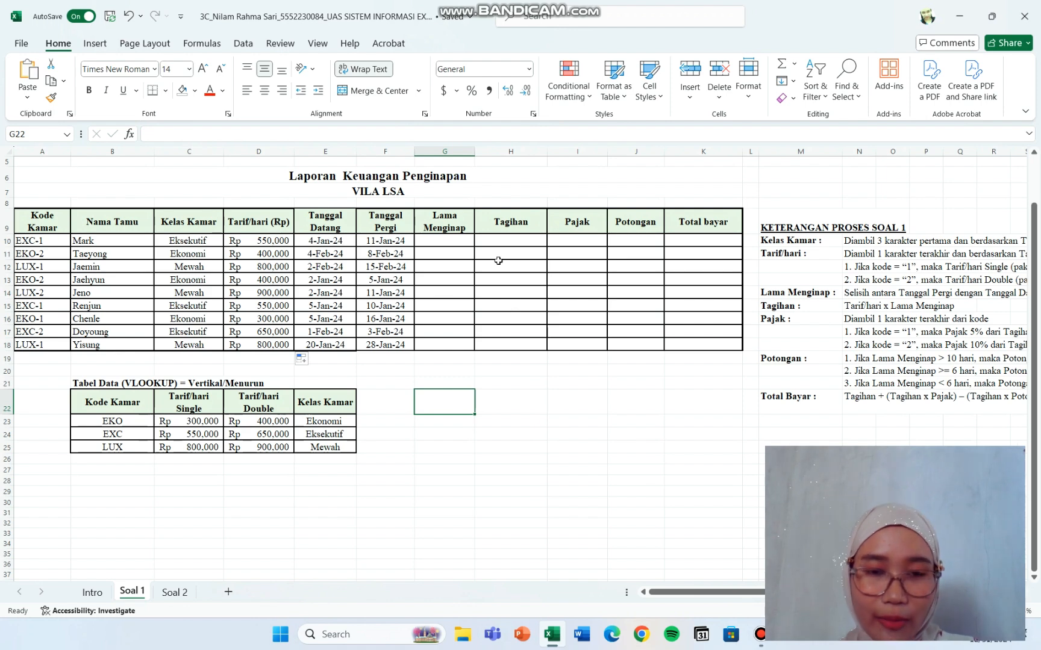
Step: Calculate Lama Menginap in G10 with =F10-E10 and fill the formula down to G18
scroll(498, 260, "right", 1)
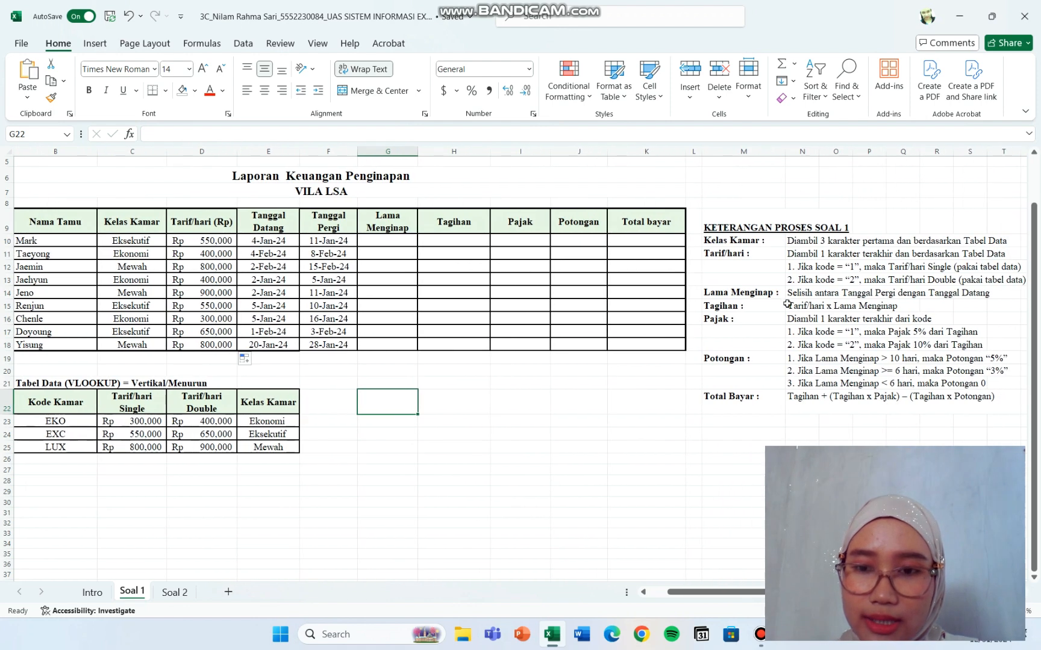
left_click(393, 241)
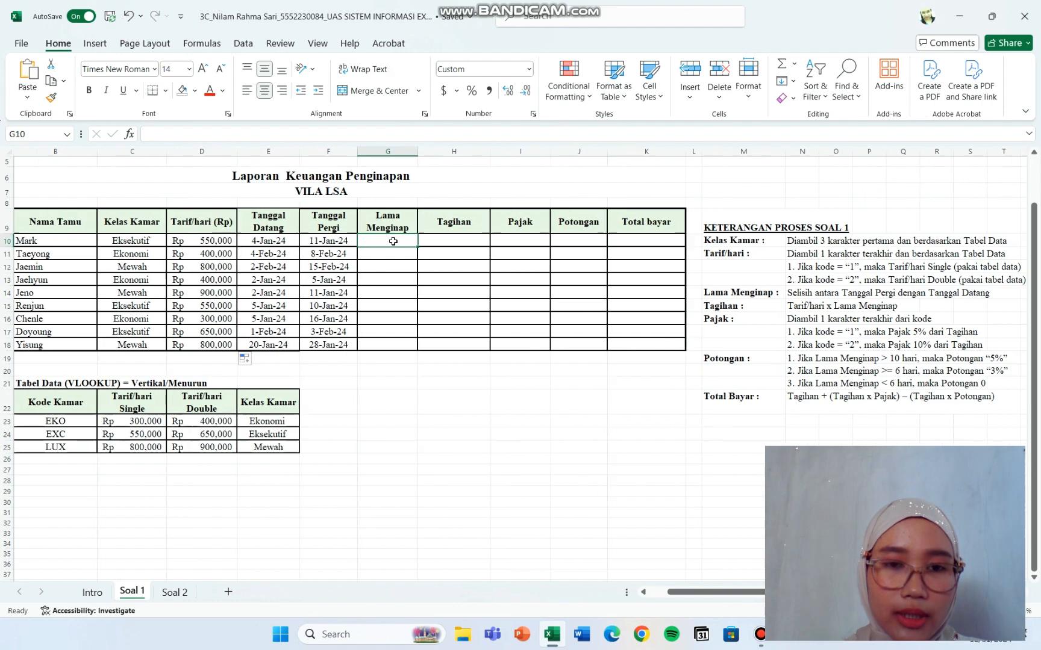
type("=")
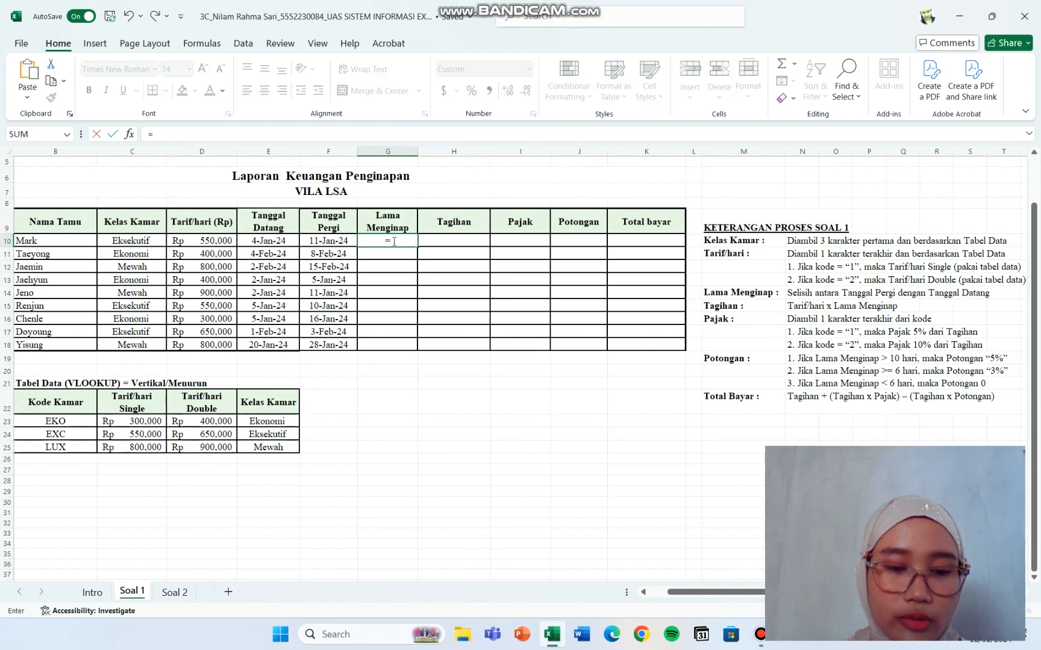
left_click(349, 241)
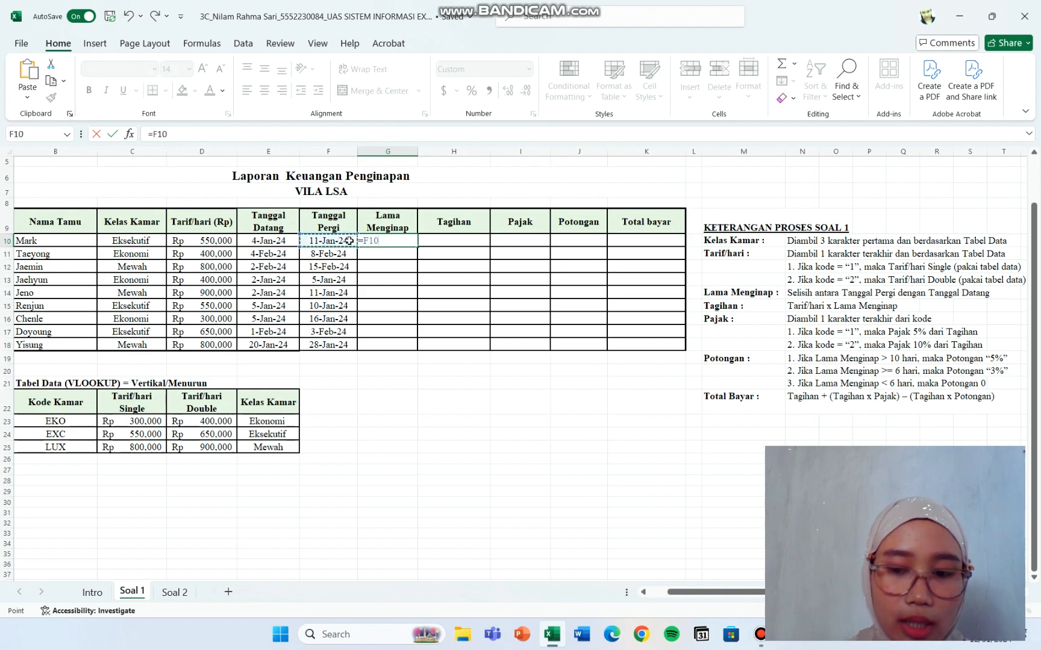
type("-")
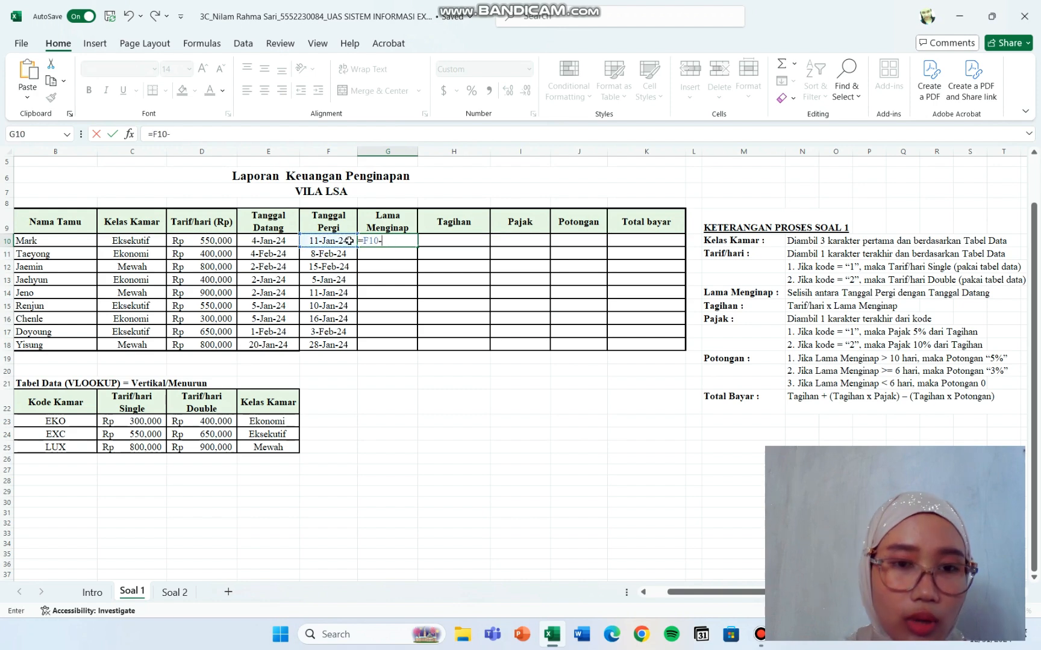
left_click(289, 240)
key("Return")
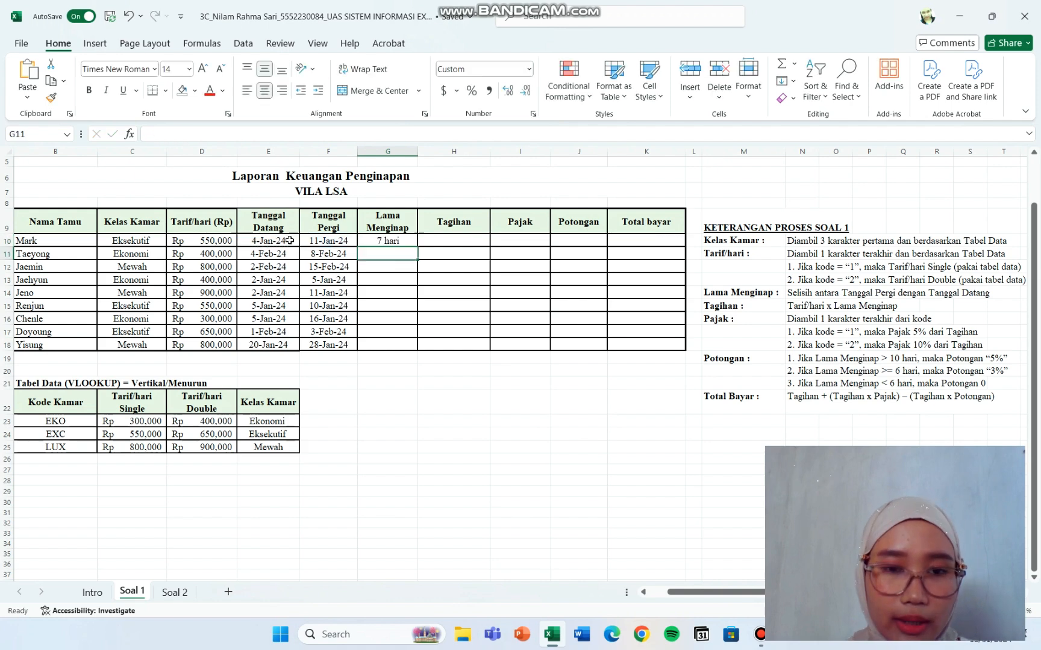
left_click(412, 241)
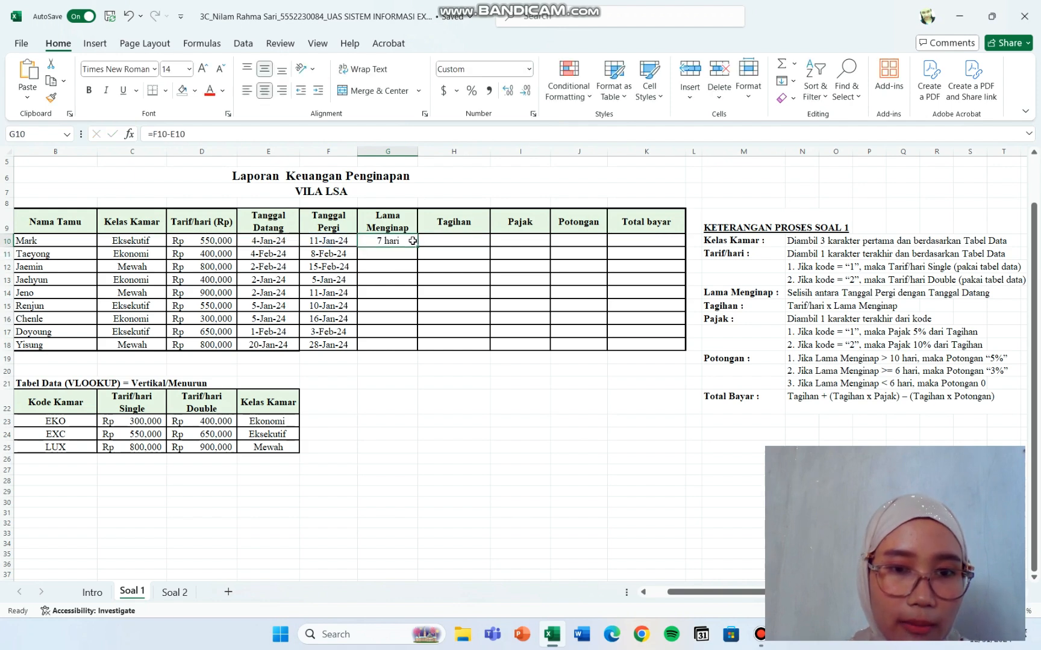
left_click_drag(418, 249, 410, 344)
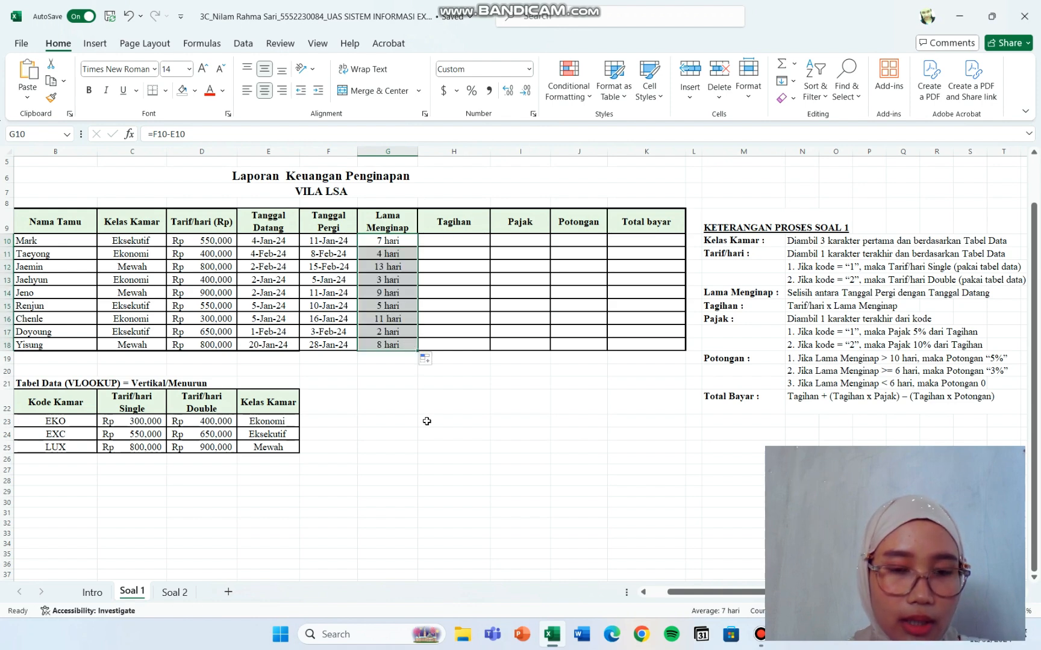
left_click(473, 436)
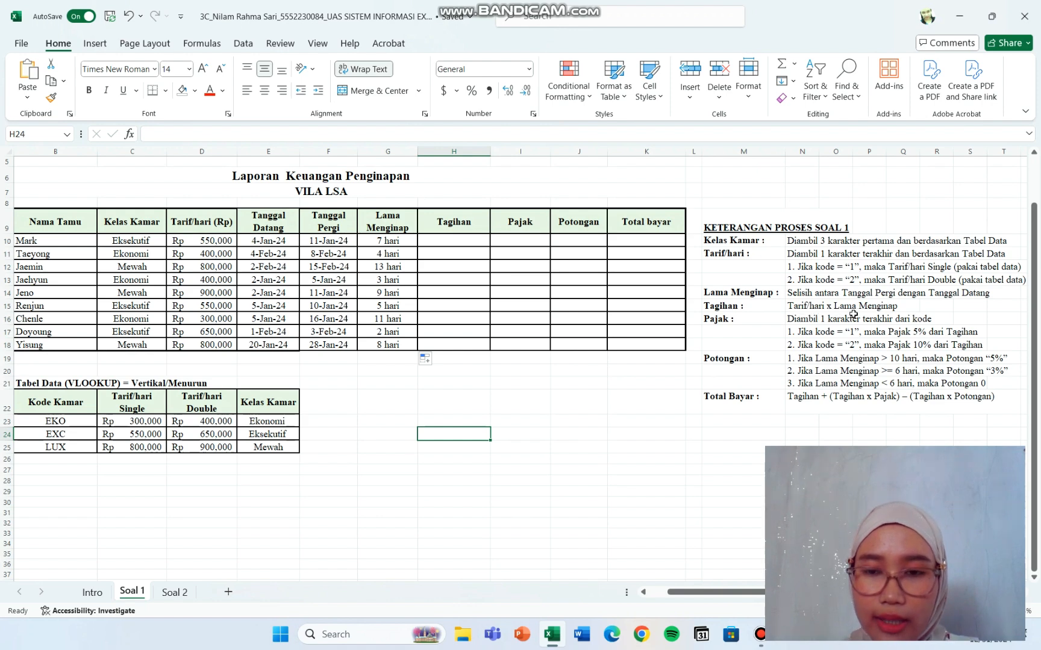
Step: Calculate Tagihan in H10 with =D10*G10 and fill the formula down to H18
left_click(478, 244)
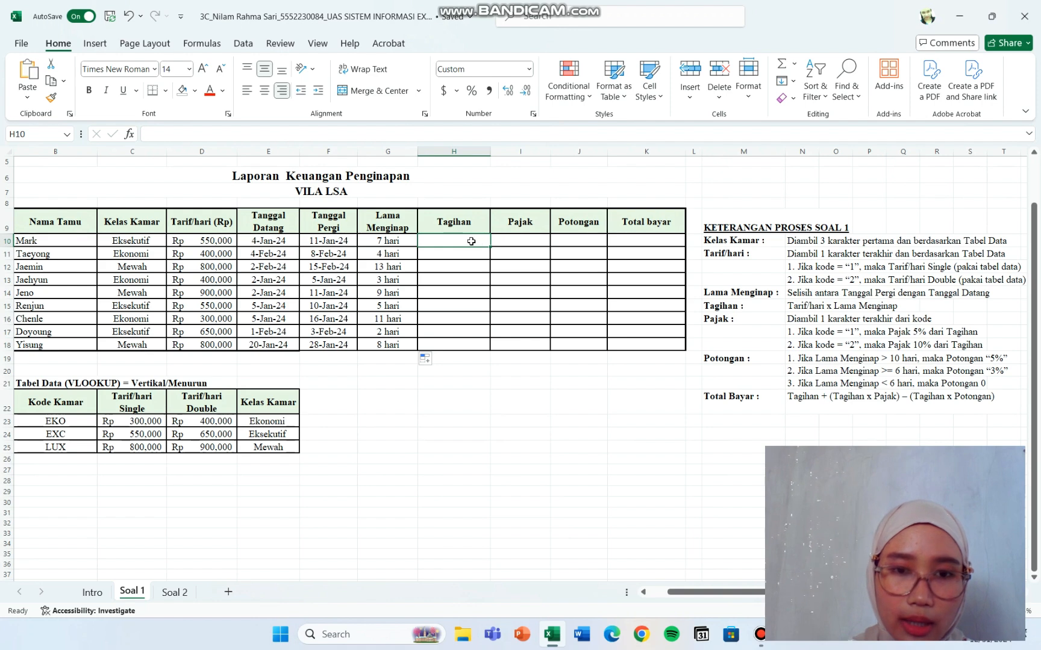
type("=")
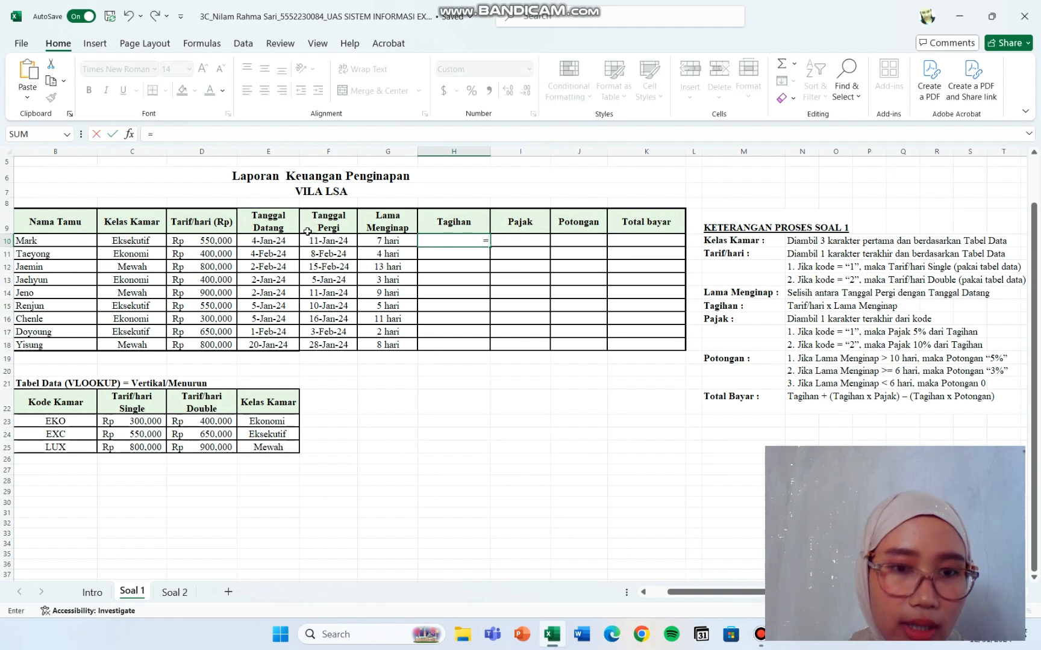
left_click(215, 243)
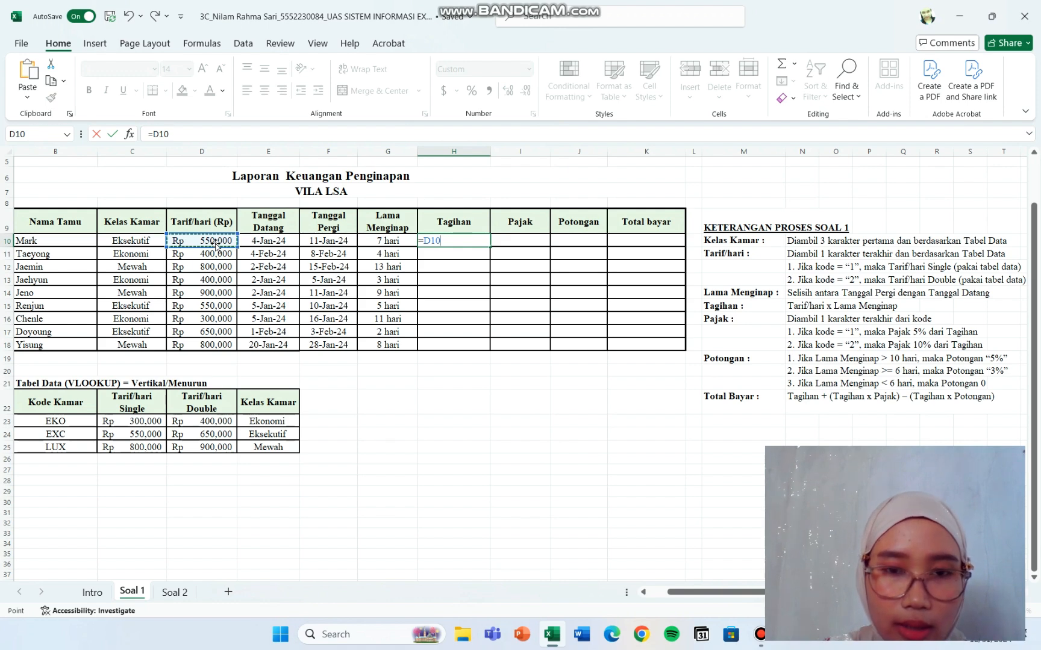
type("*")
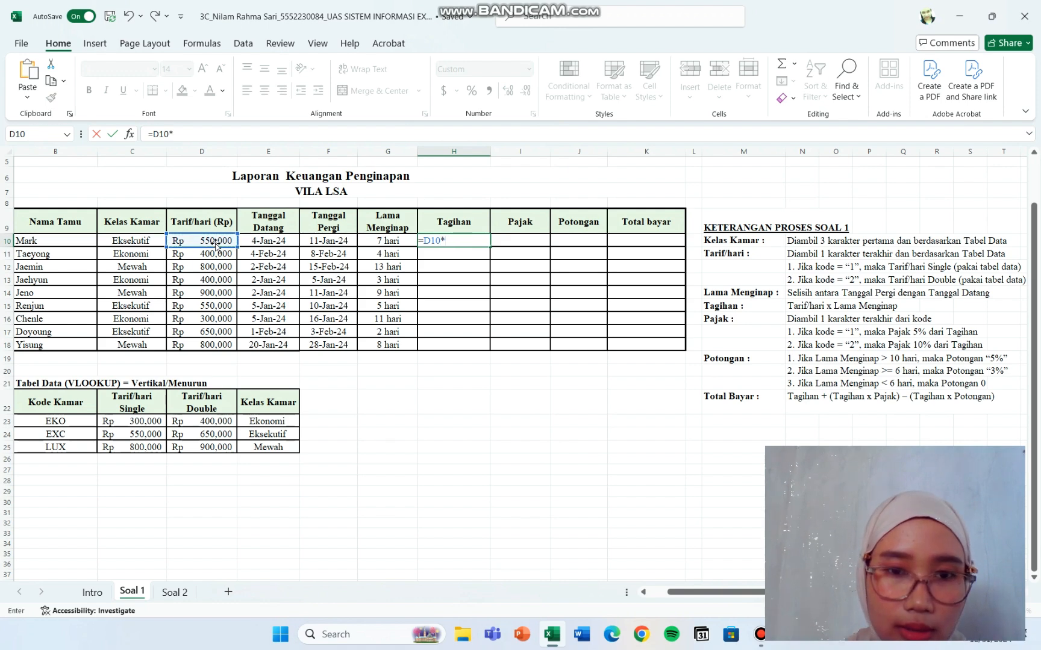
left_click(406, 241)
key("Return")
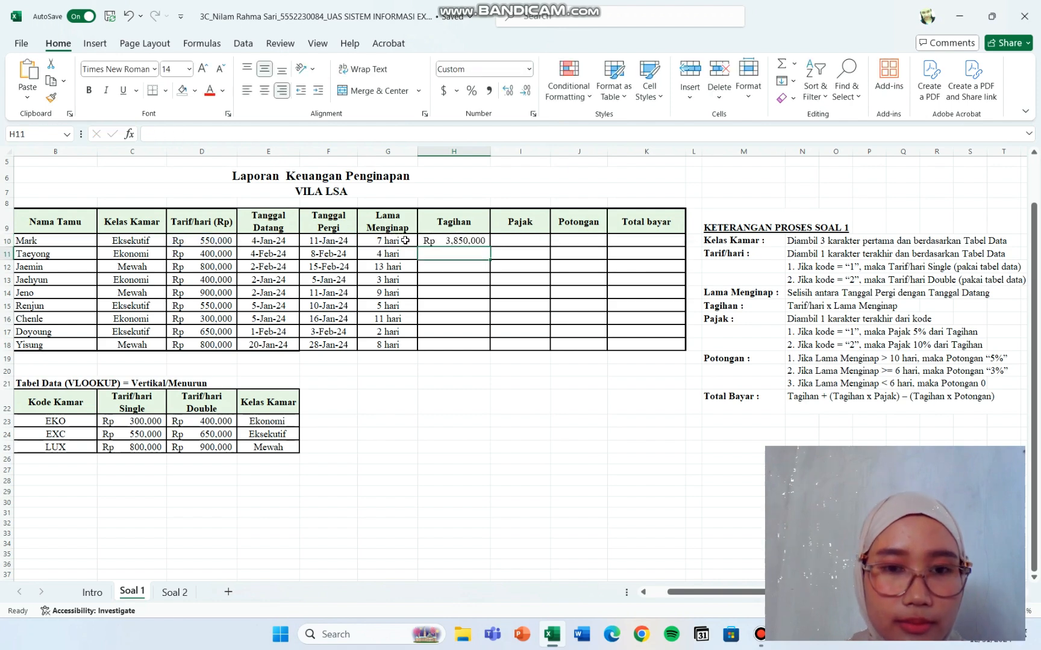
left_click(473, 242)
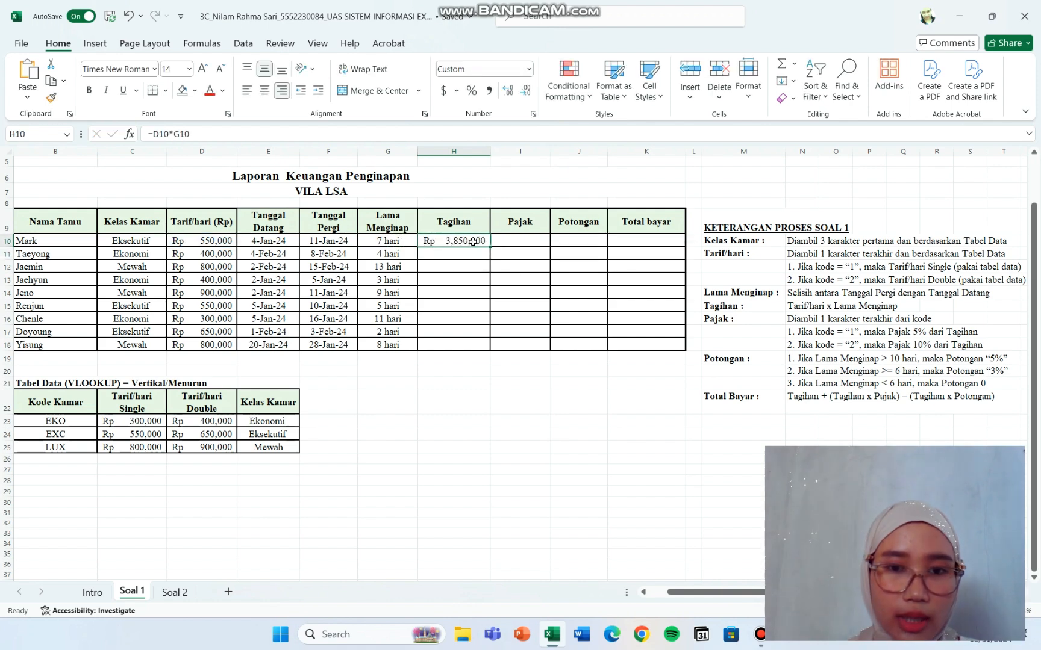
left_click_drag(489, 247, 477, 346)
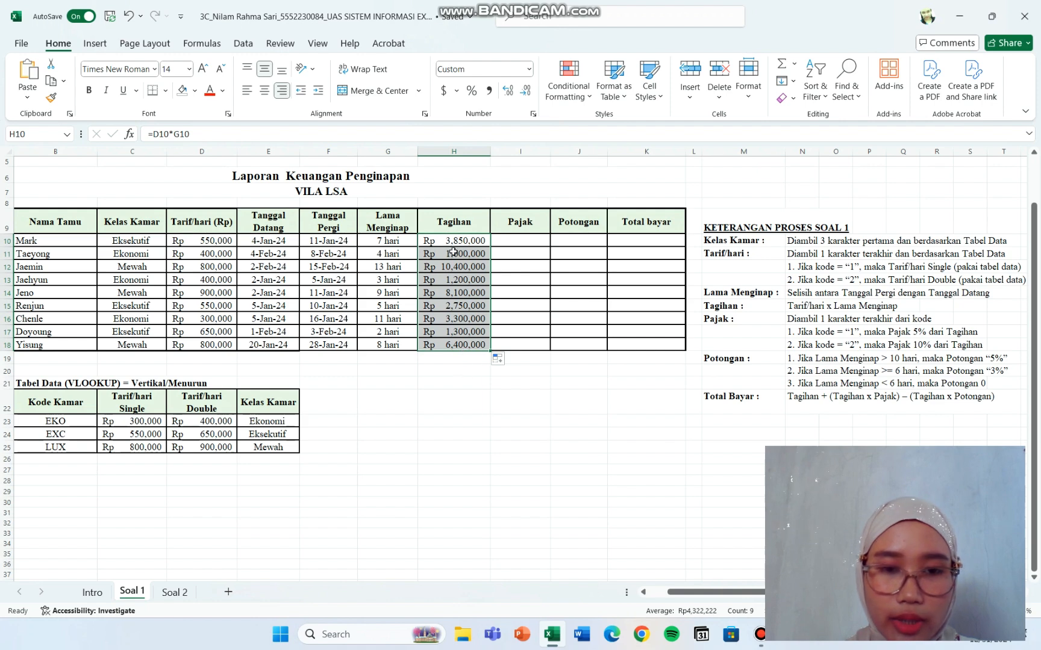
left_click(510, 409)
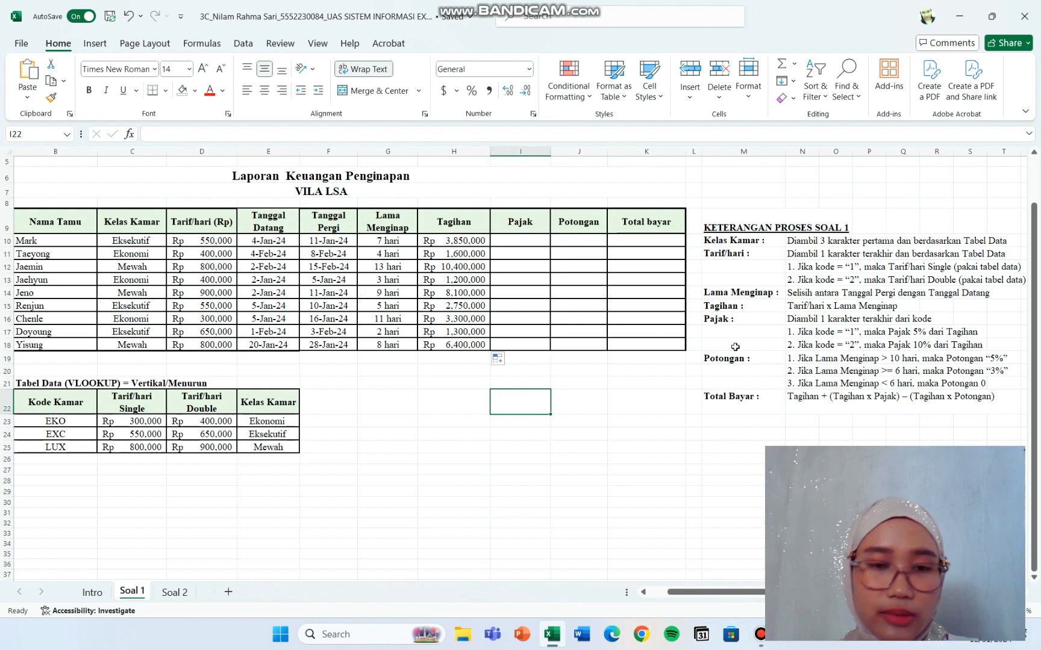
Step: Begin the Pajak formula in I10 with an IF test on the last character of the room code: =IF(RIGHT(A10,1)=
scroll(553, 433, "left", 1)
scroll(553, 433, "right", 1)
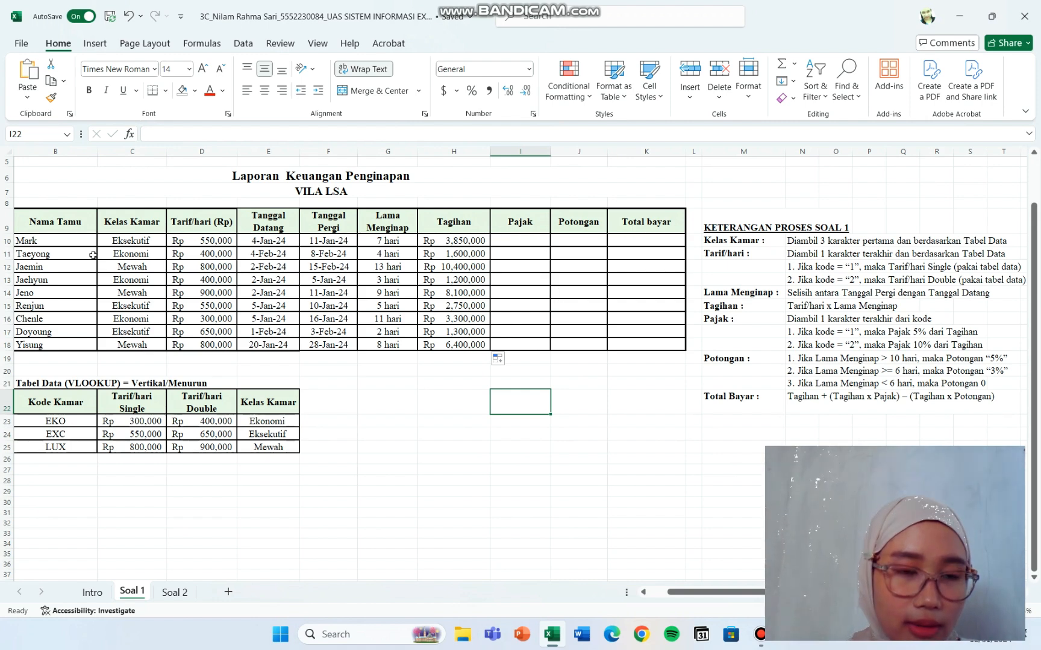
scroll(93, 255, "left", 3)
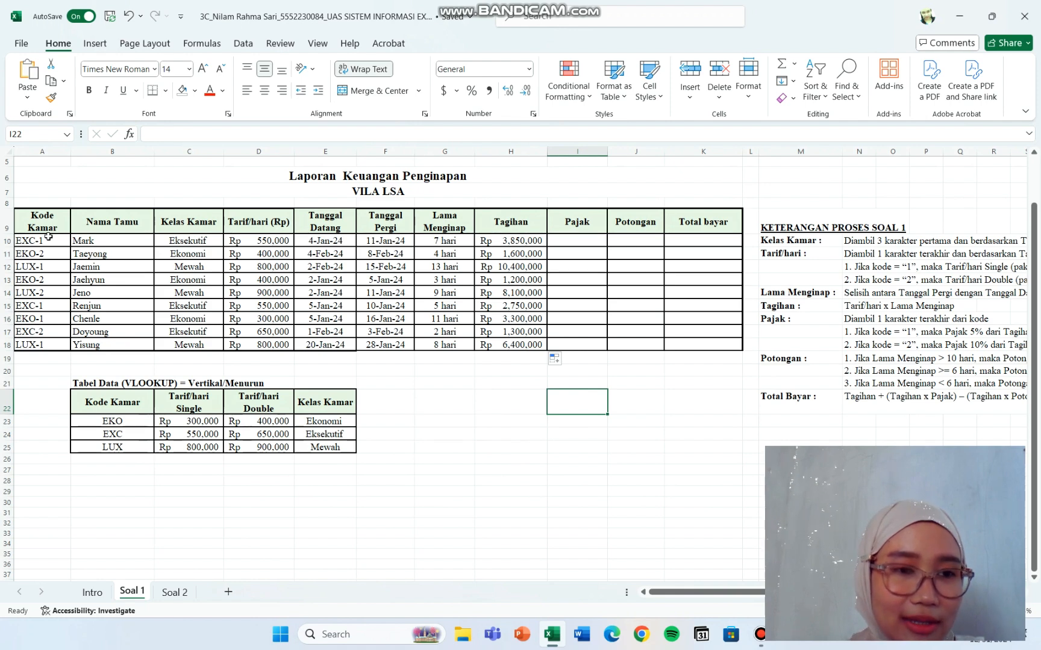
double_click(587, 241)
type("=")
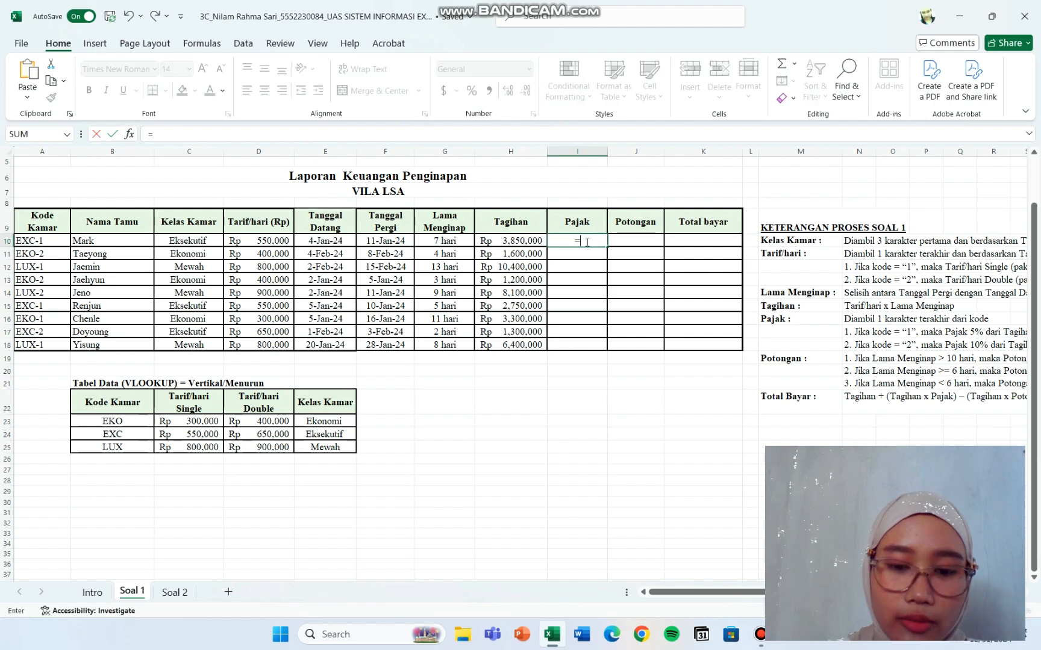
type("IF")
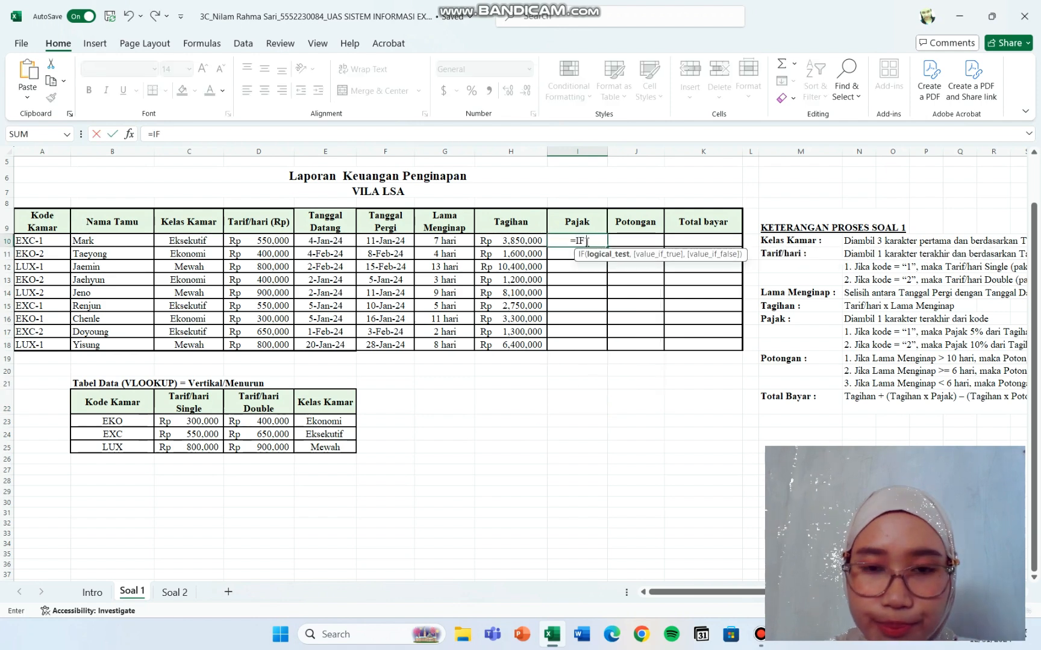
type("(R")
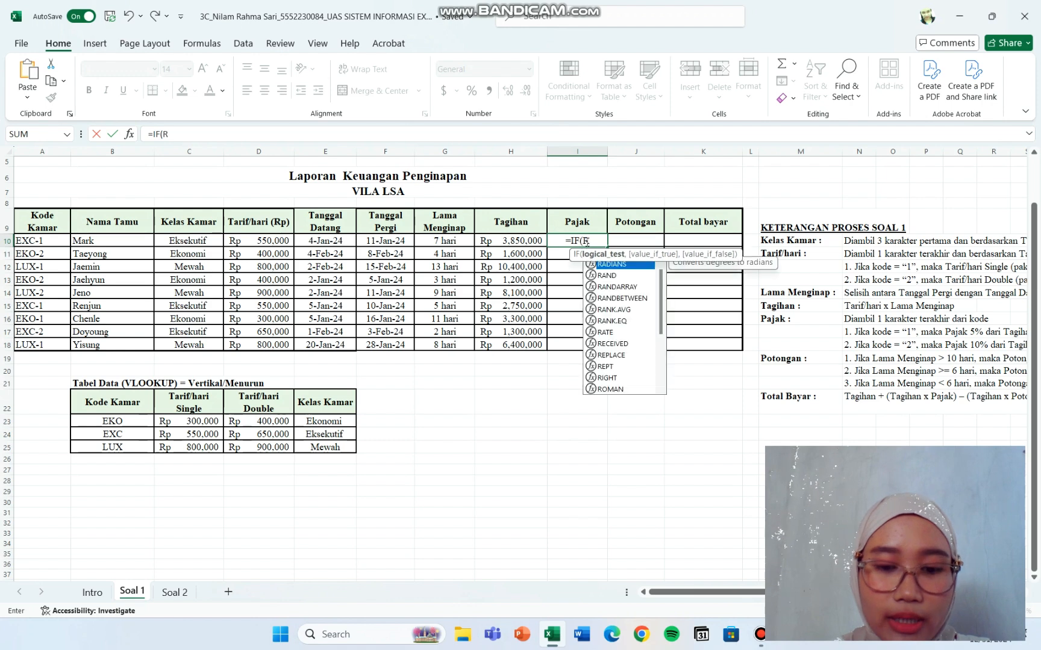
type("IGHT(")
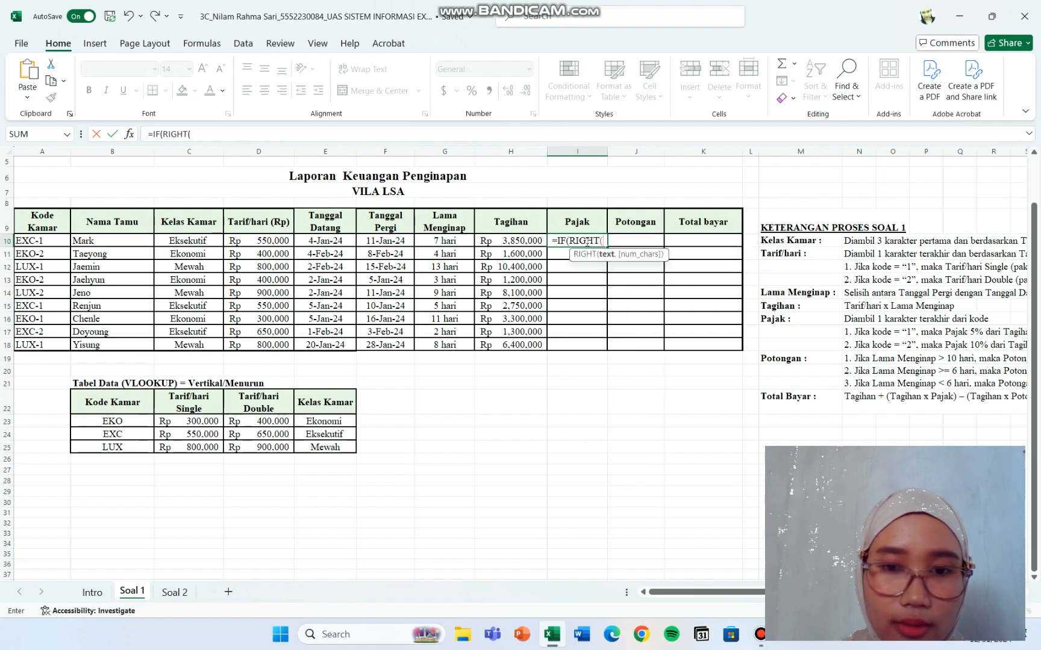
left_click(66, 241)
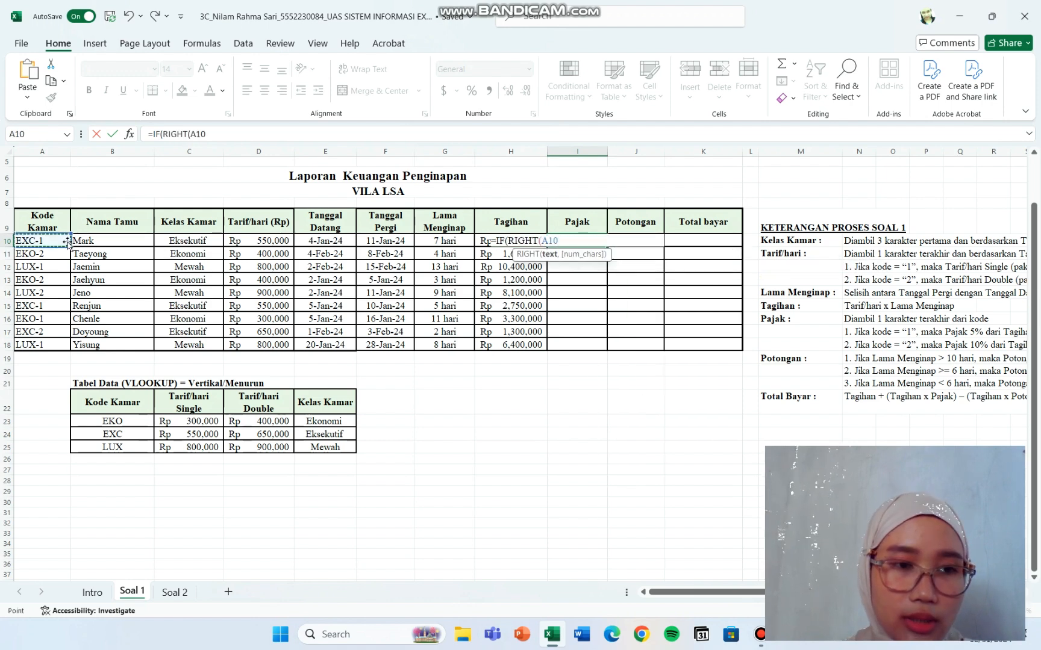
type(",")
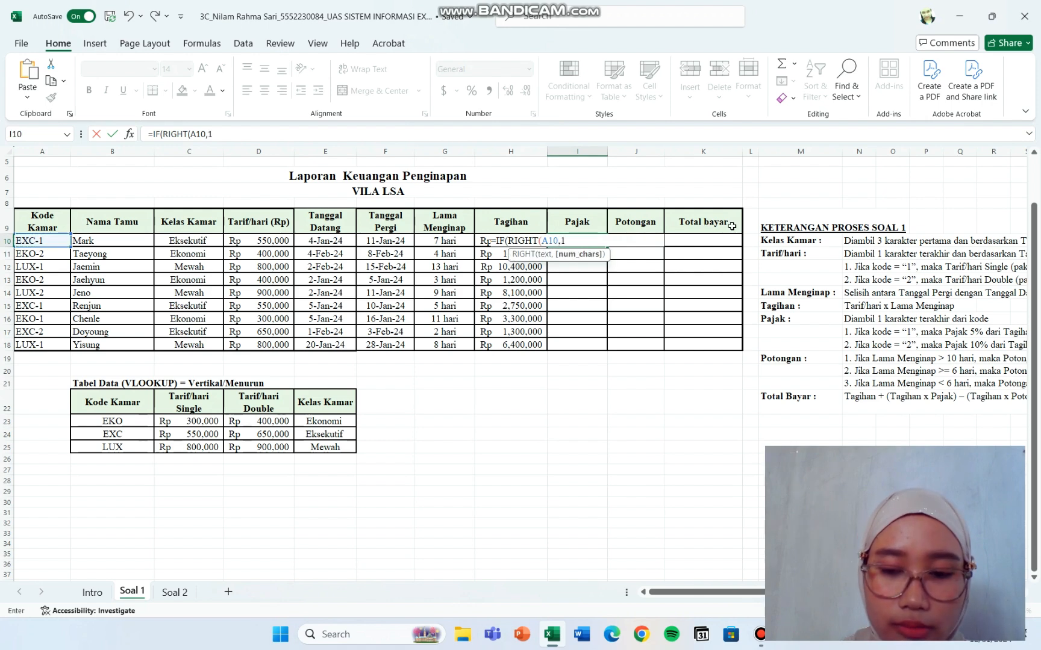
type("1)=")
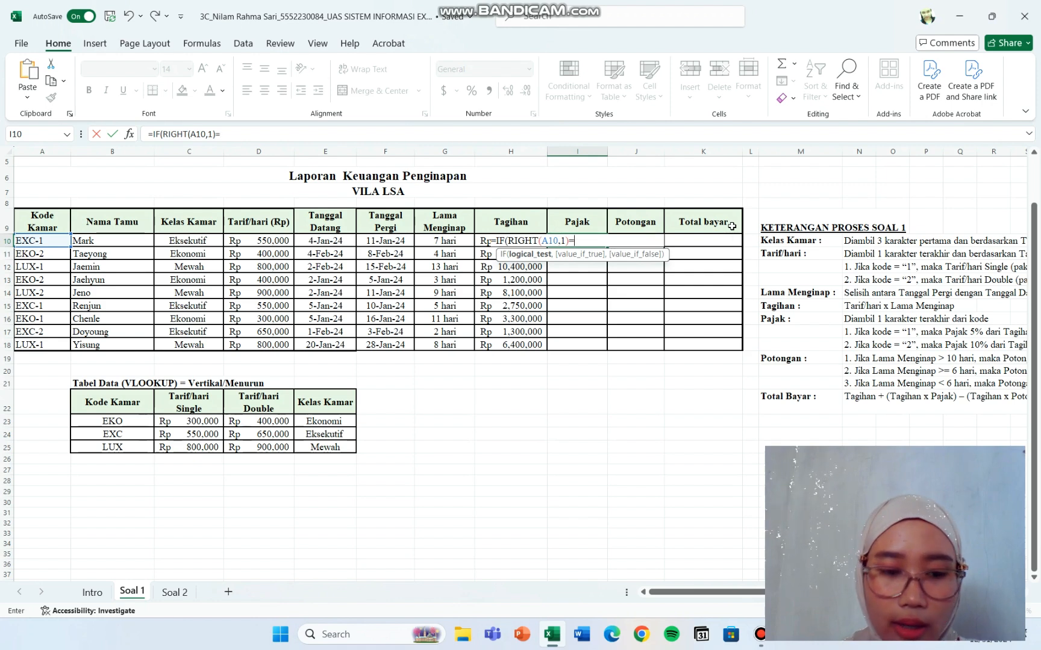
Step: Complete the I10 formula by comparing with "1", returning "5%" if true and "10%" otherwise, and commit it
type("\"1\",\"")
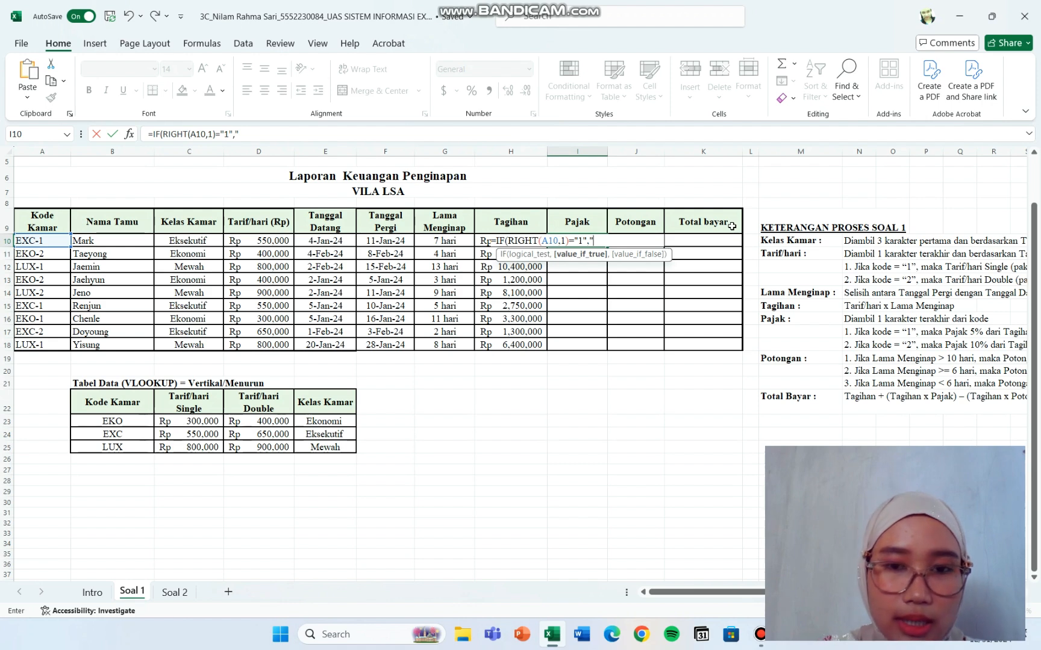
type("5%")
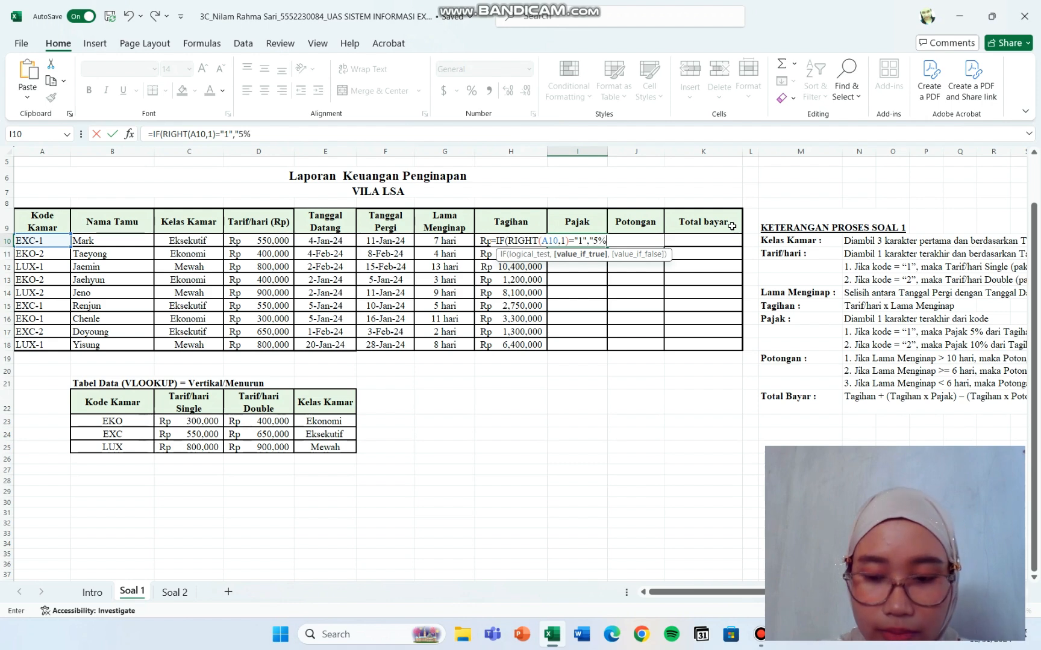
type("\",\"10%\"")
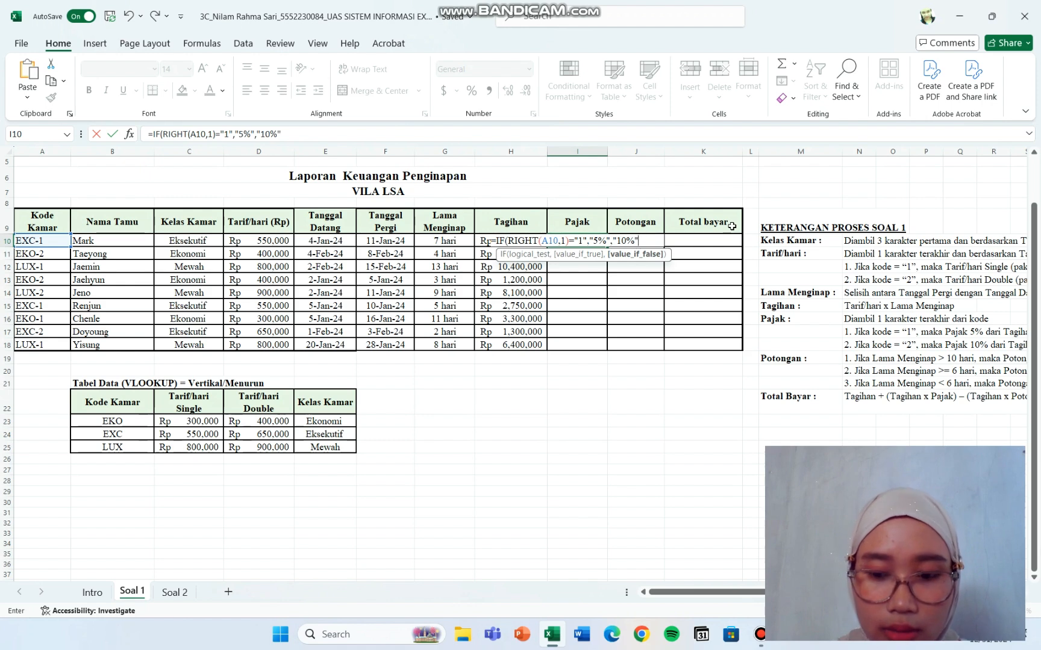
type(")")
key("Return")
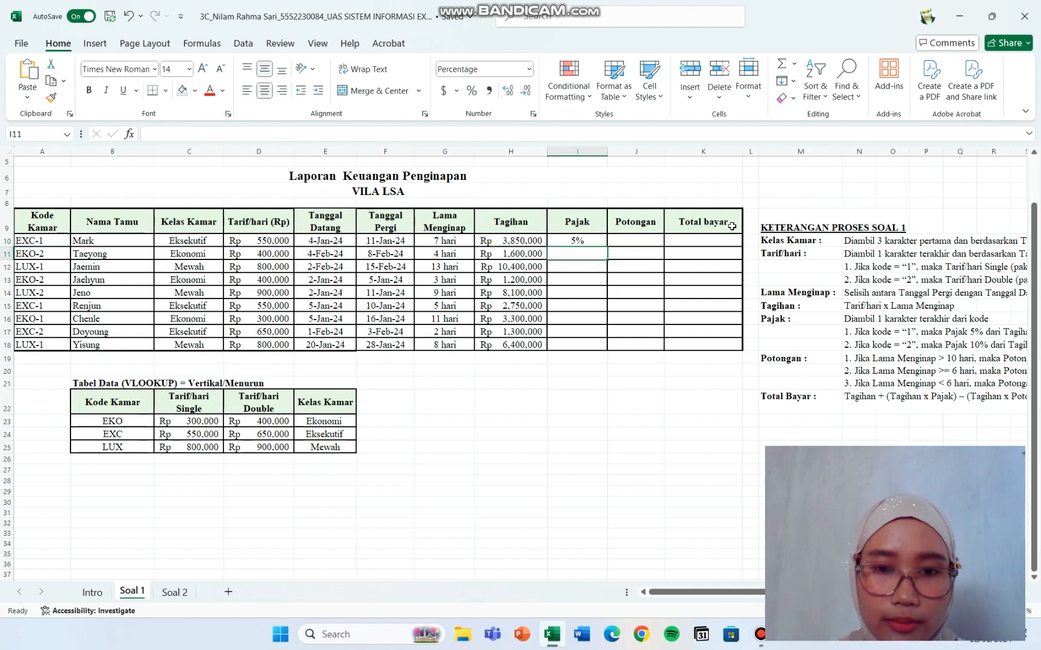
Step: Fill the I10 Pajak formula down to I18
left_click(587, 241)
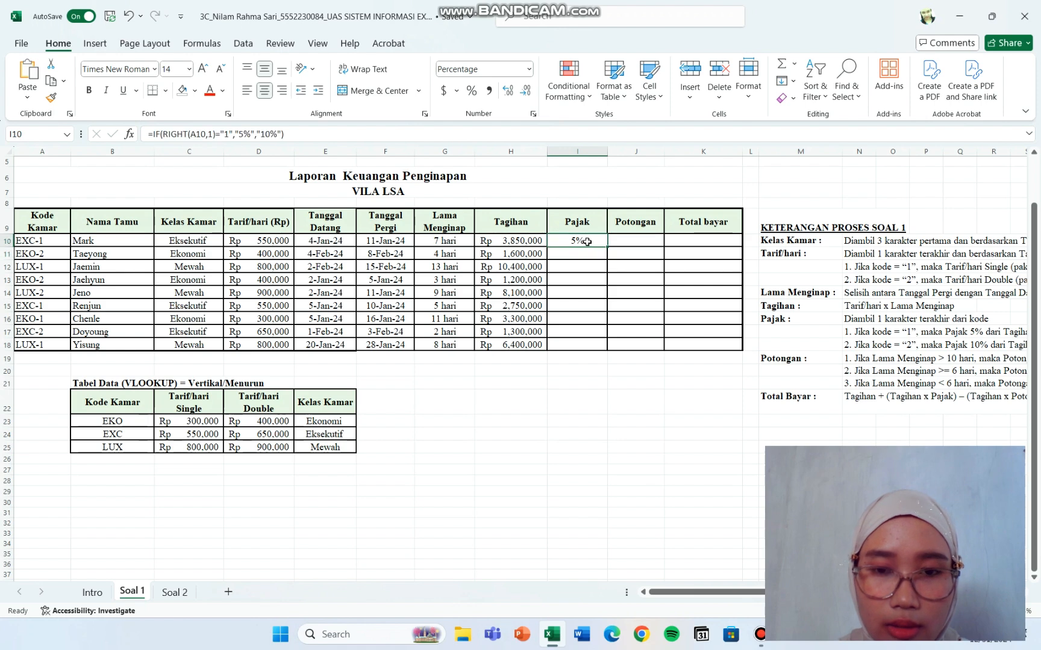
left_click_drag(606, 246, 598, 352)
left_click(593, 400)
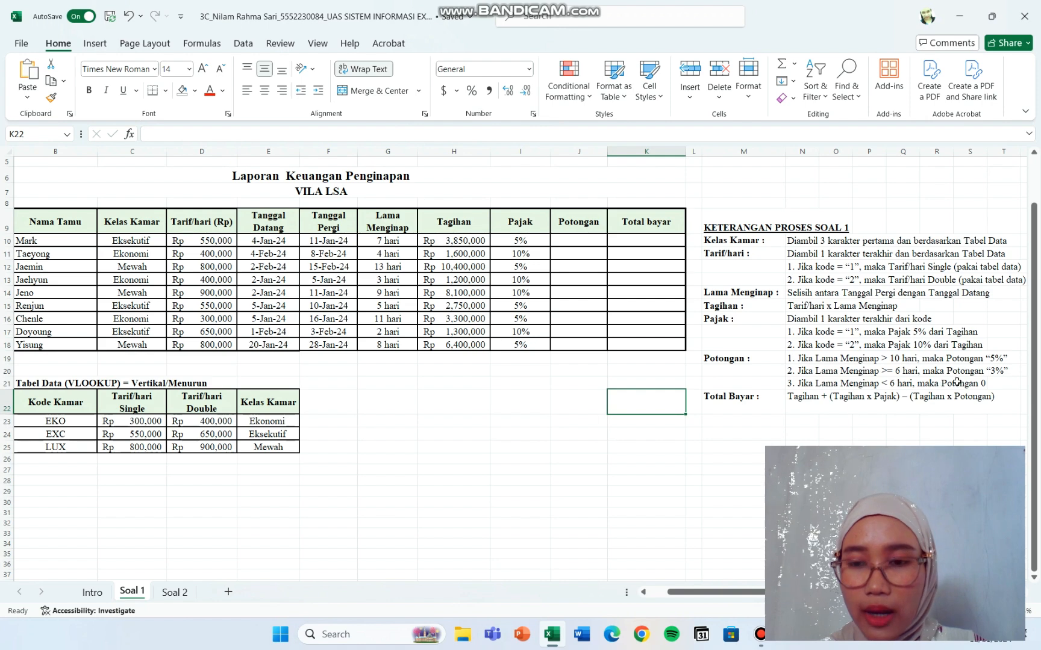
Step: Begin the Potongan formula in J10 with =IF(G10>=10,"5%", referencing Lama Menginap
double_click(592, 242)
type("=IF(")
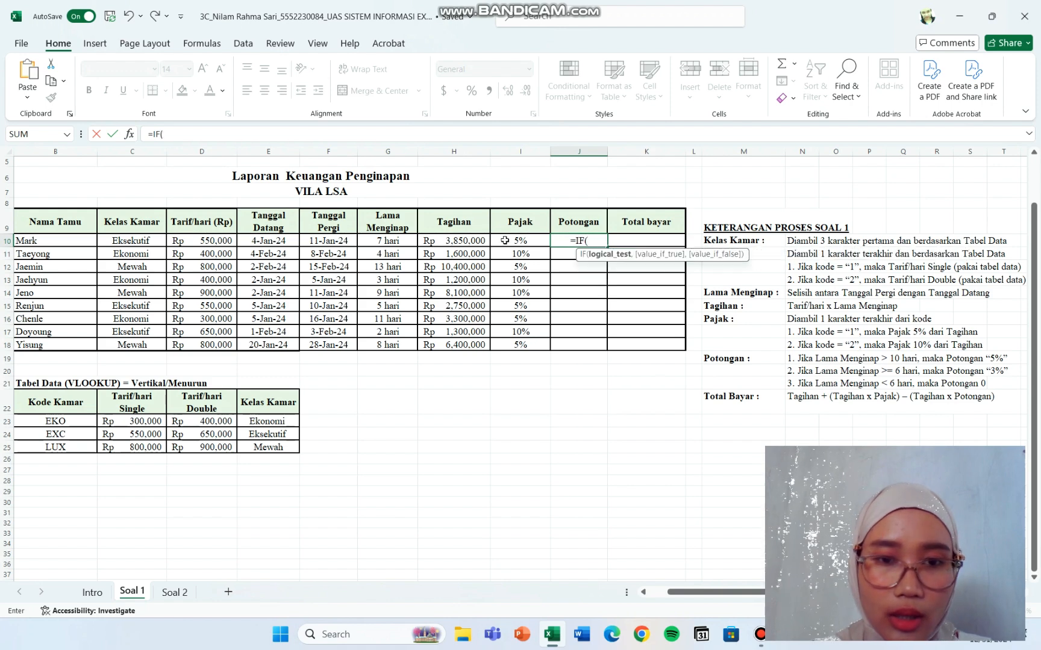
left_click(396, 243)
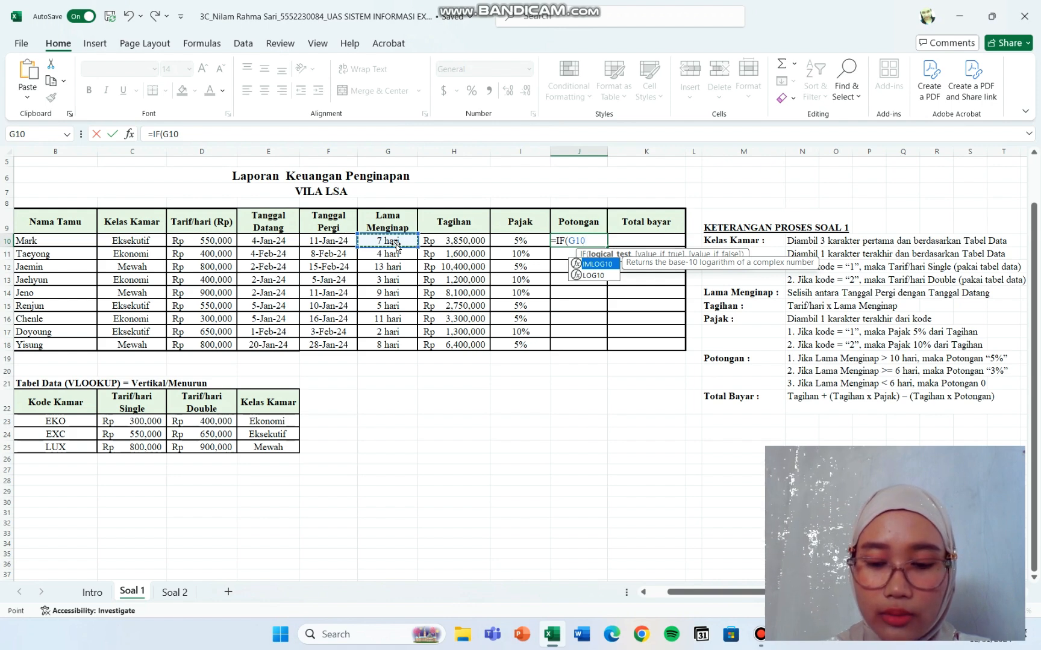
type(">=")
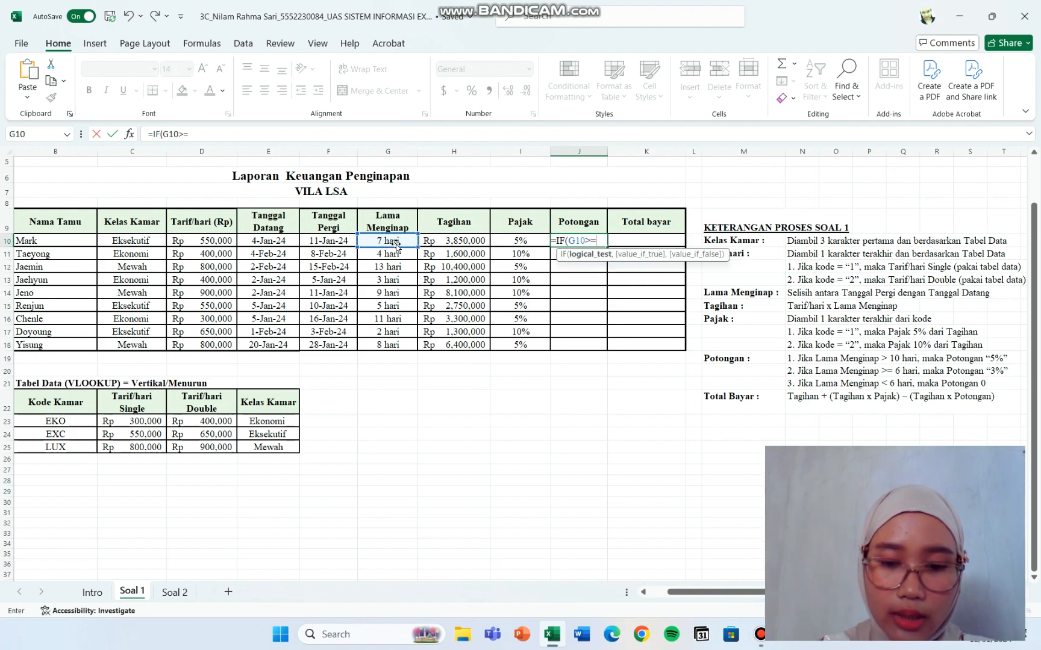
type("10")
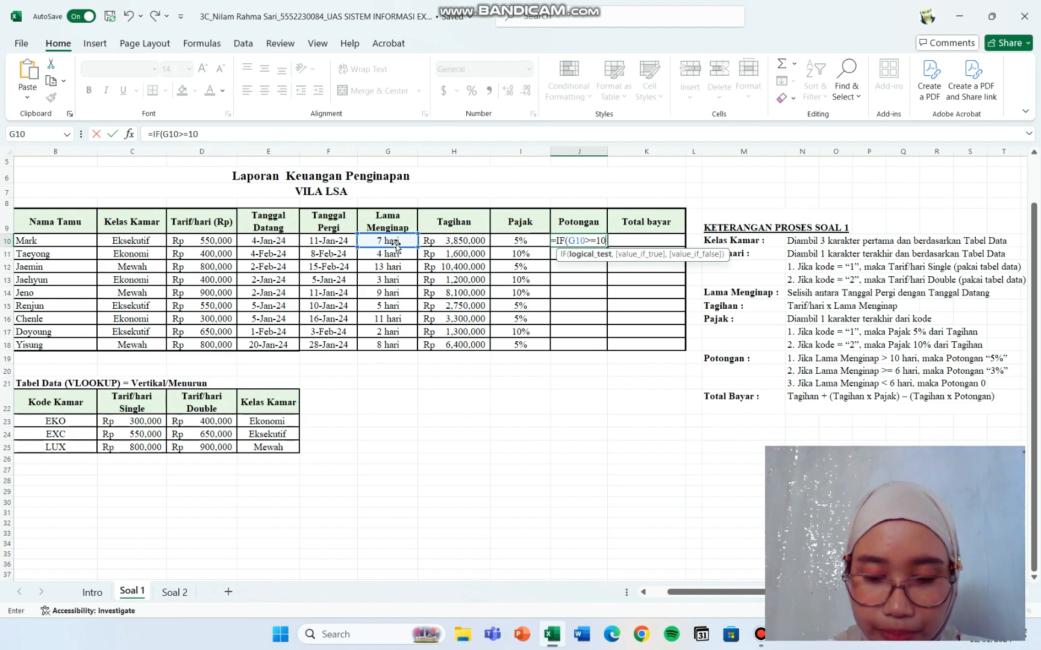
type(",")
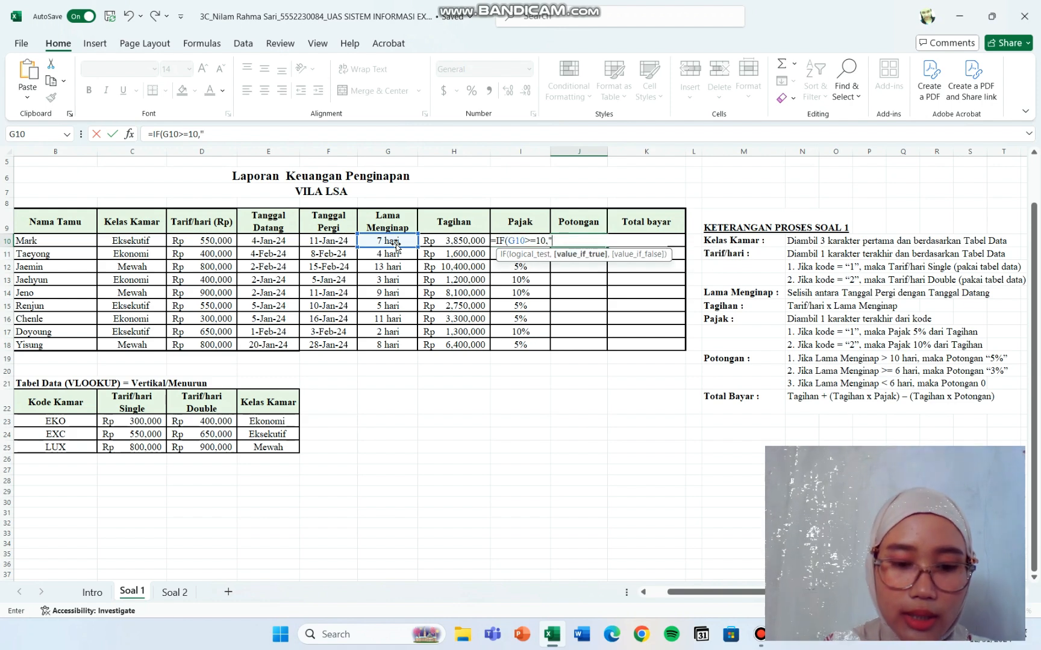
type("\"5%")
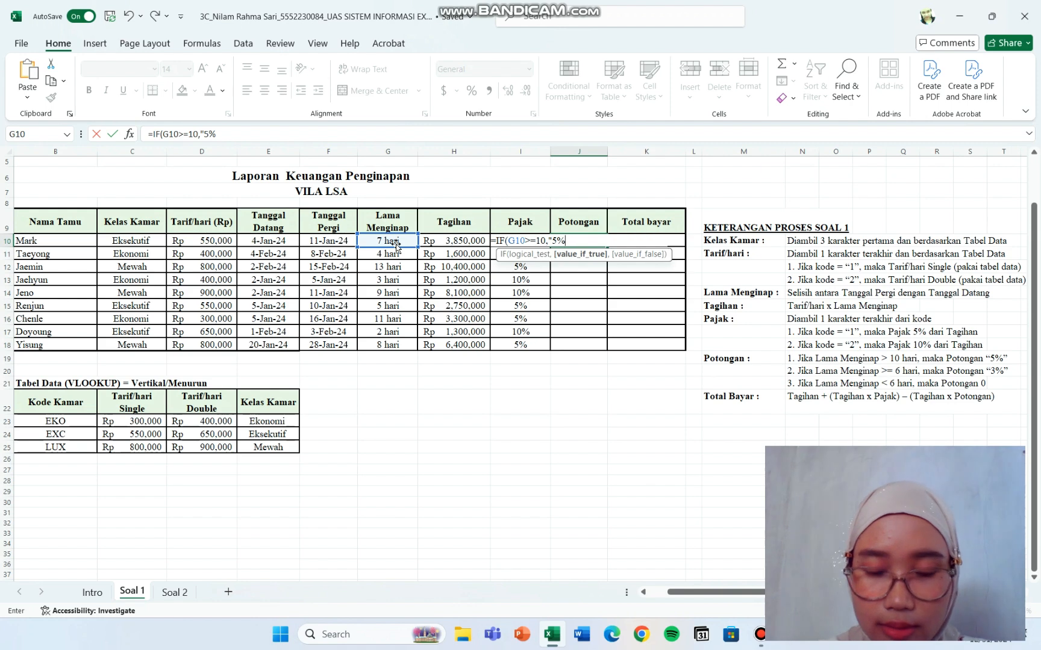
type("\",")
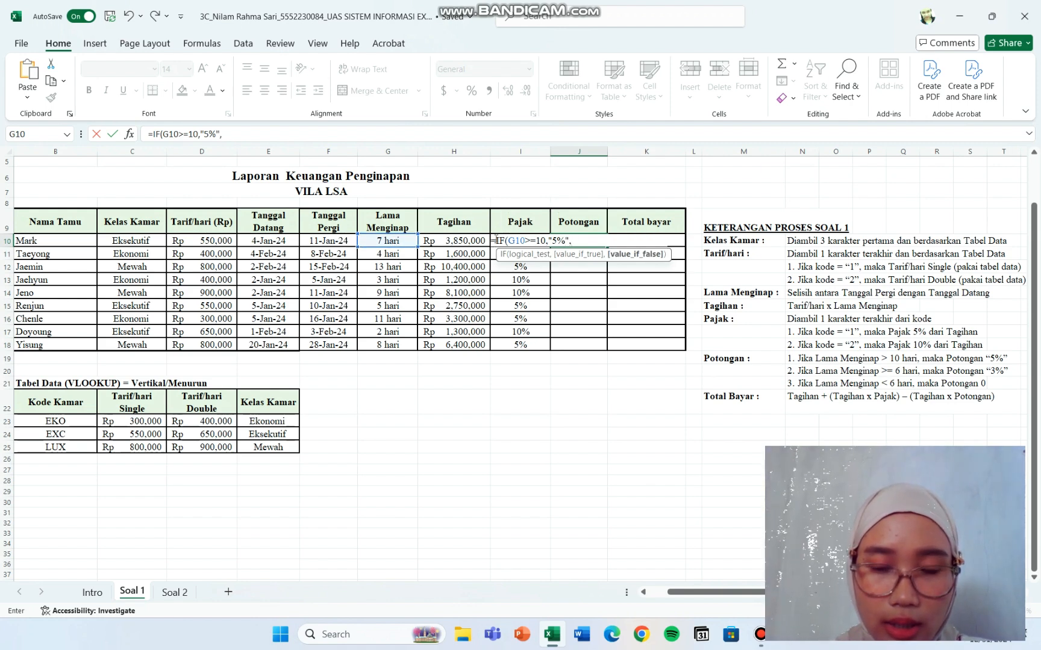
Step: Copy the IF(G10>=10,"5% portion of the J10 formula and paste it as the value-if-false argument
left_click_drag(496, 240, 562, 238)
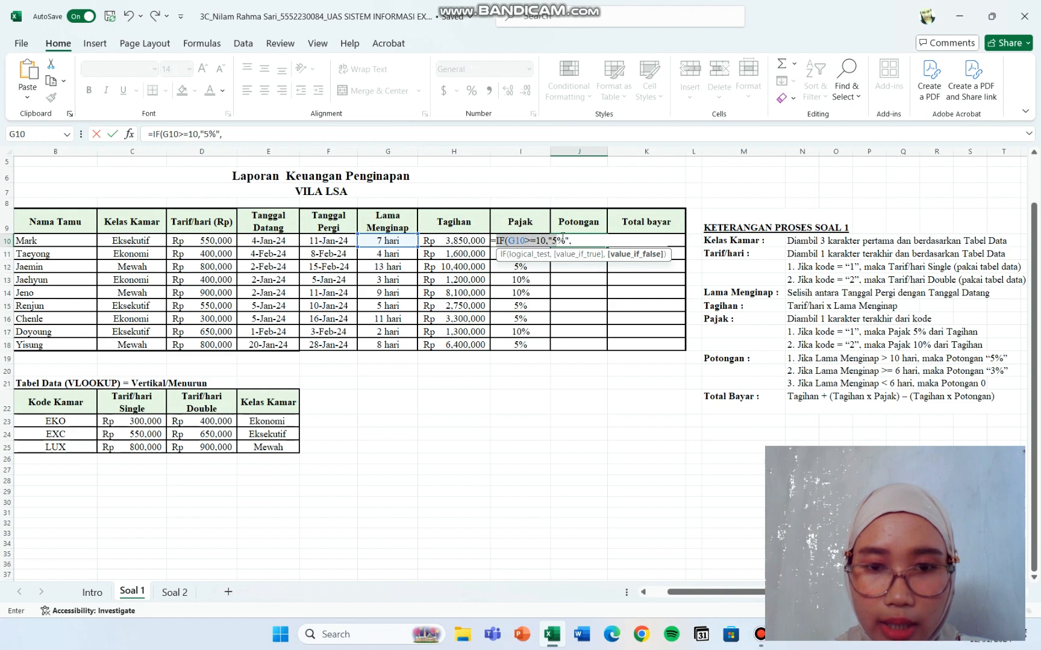
left_click(568, 240)
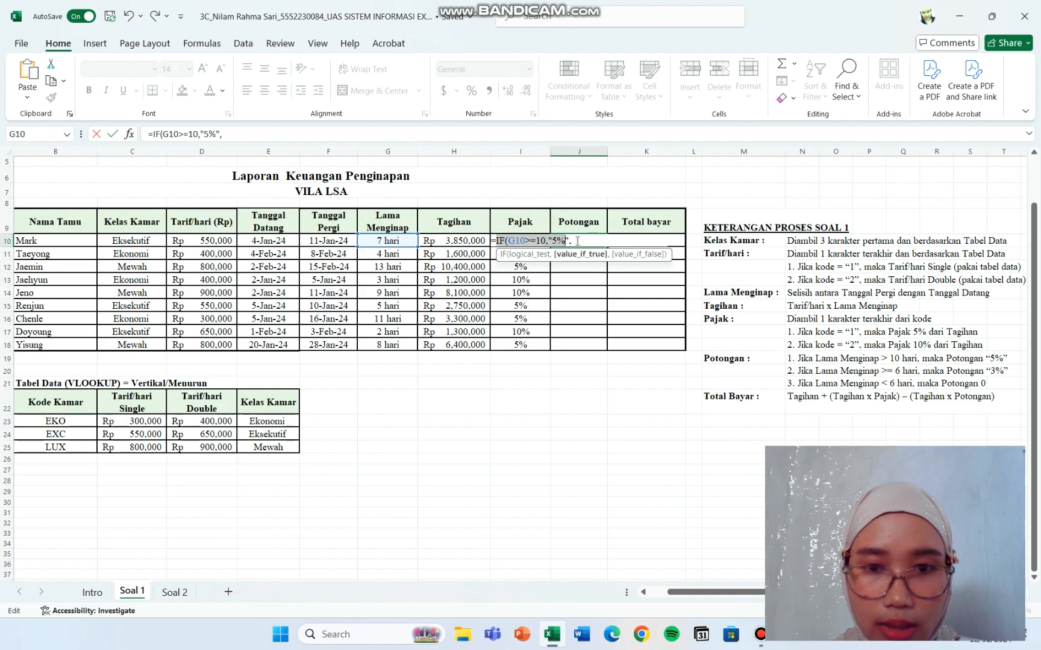
left_click(577, 241)
type("IF(G10>=10,\"5%")
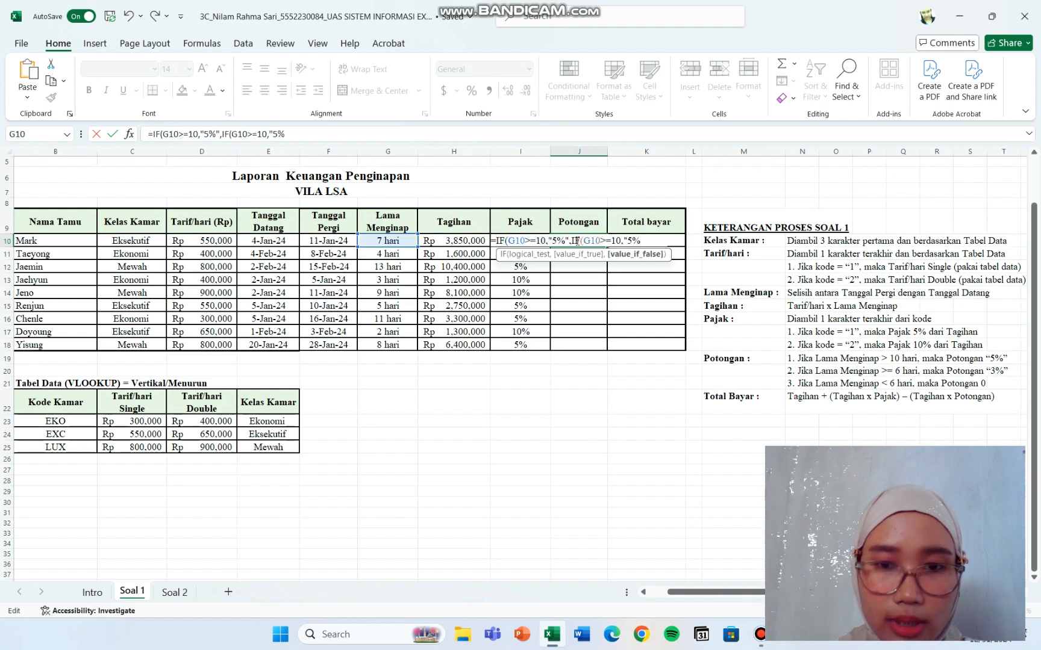
Step: Change the nested IF in J10 to test G10>=6 and return "3%"
left_click(621, 240)
key("BackSpace")
key("BackSpace")
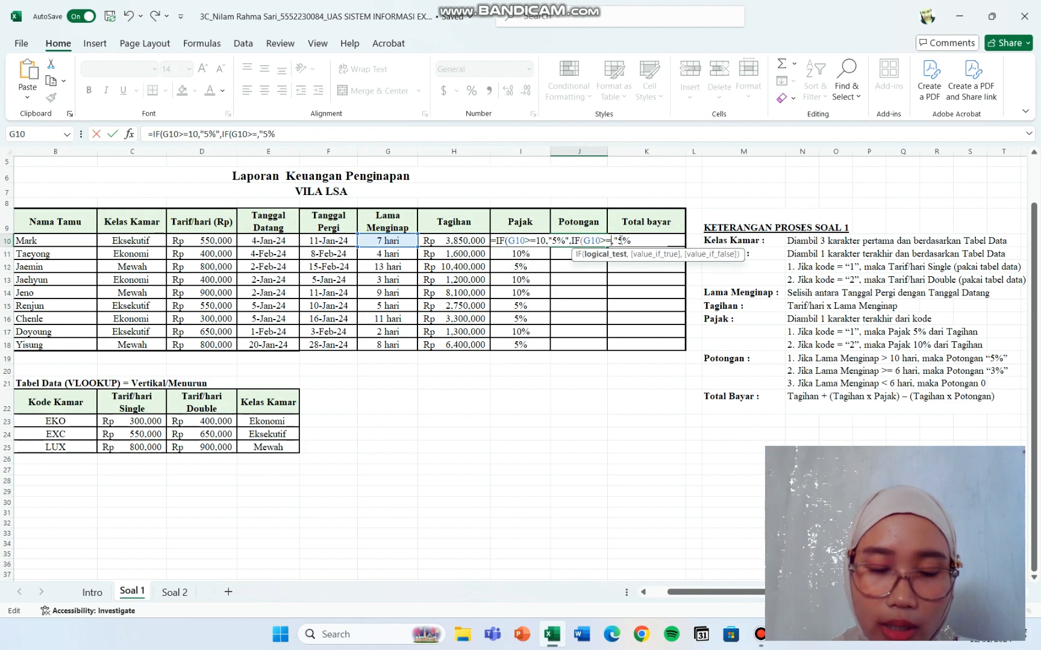
type("6")
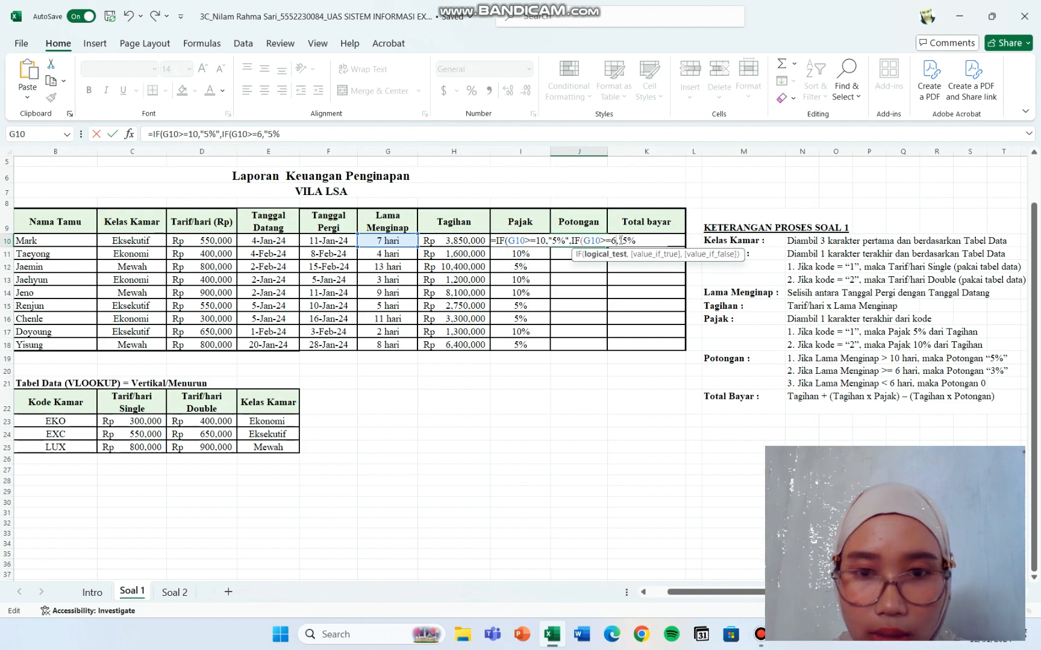
left_click(626, 241)
key("BackSpace")
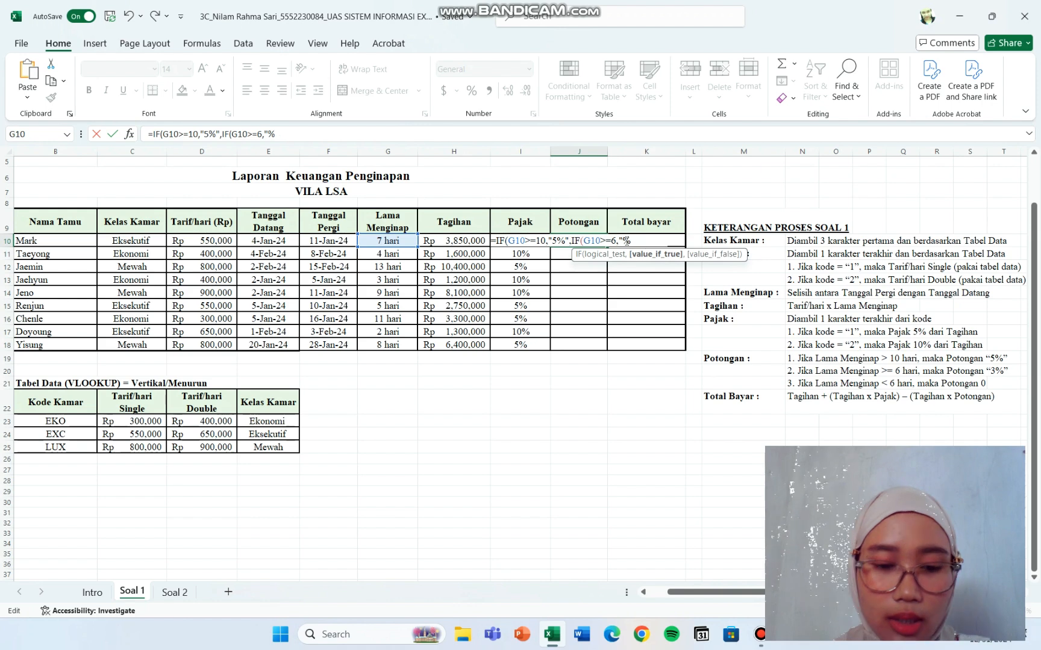
type("3%\"")
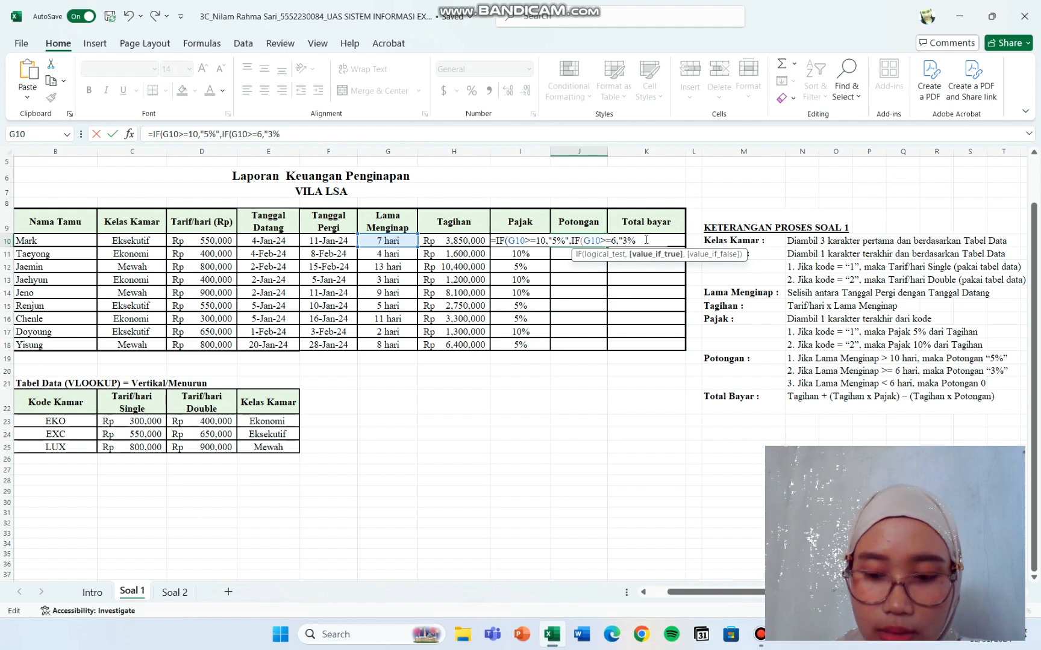
Step: Add "0" as the nested IF's false value in J10, close both parentheses and commit the formula
type(",\"0")
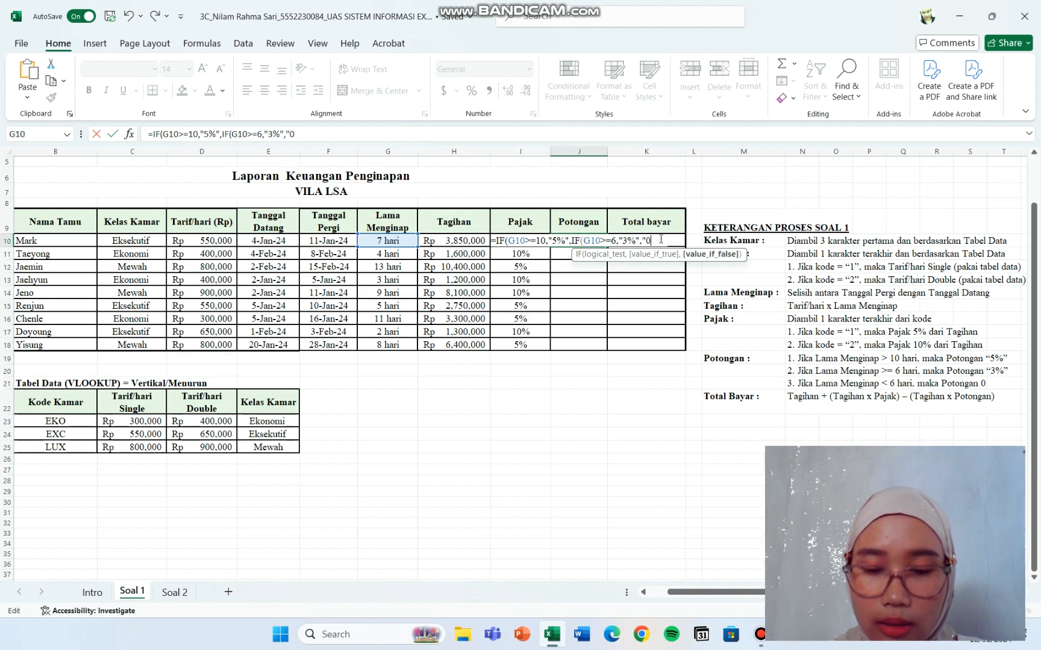
type("\")")
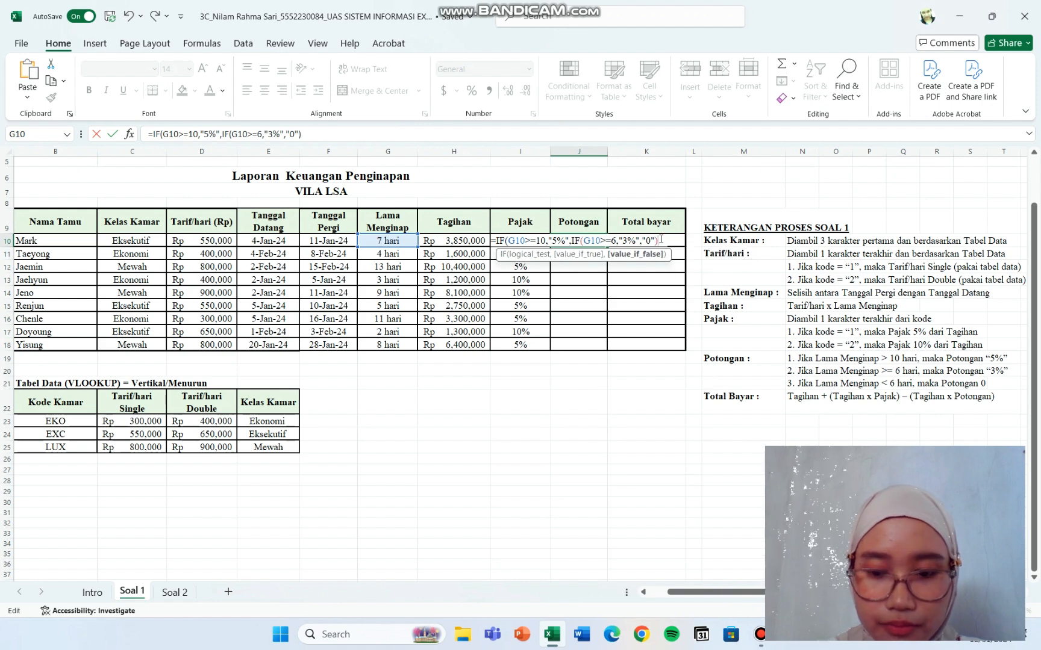
type(")")
key("Return")
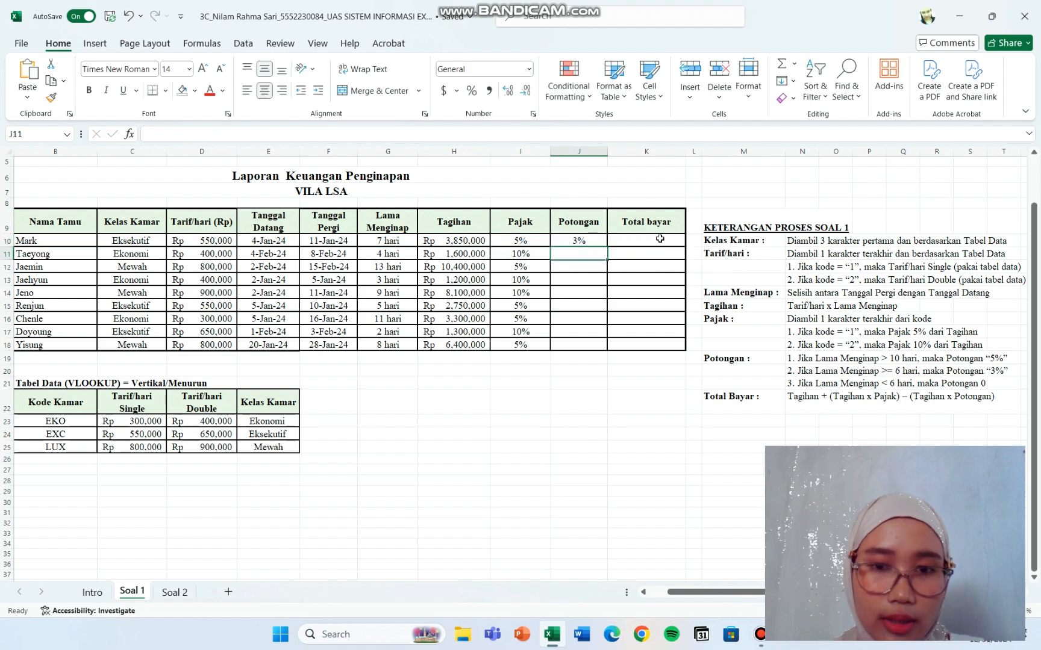
Step: Fill the J10 Potongan formula down to J18
left_click(579, 241)
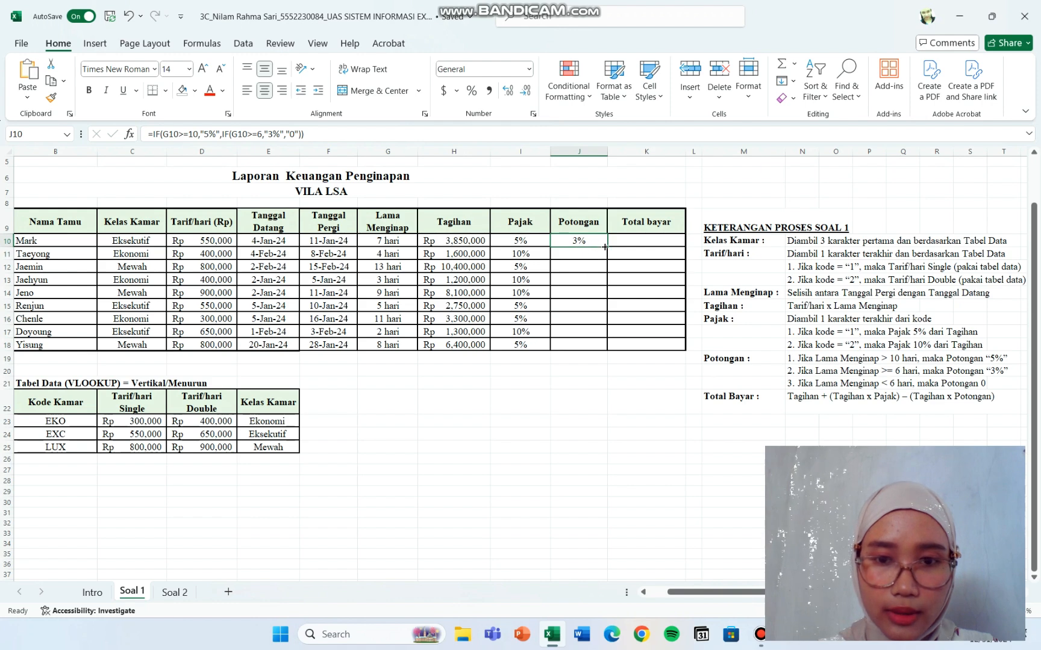
left_click_drag(605, 247, 600, 345)
left_click(511, 397)
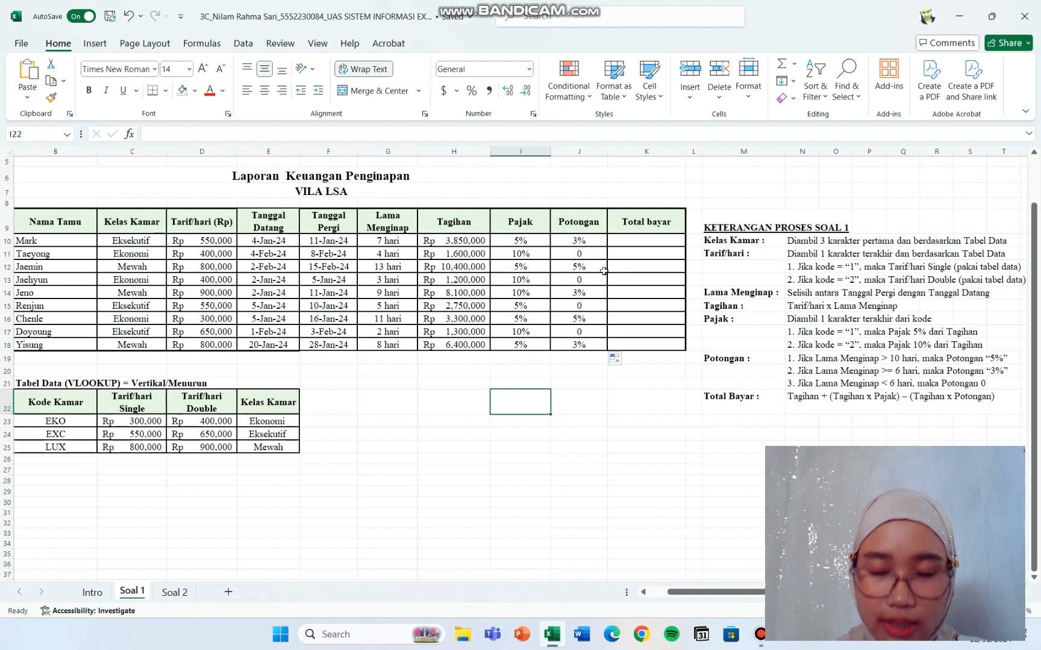
left_click(651, 419)
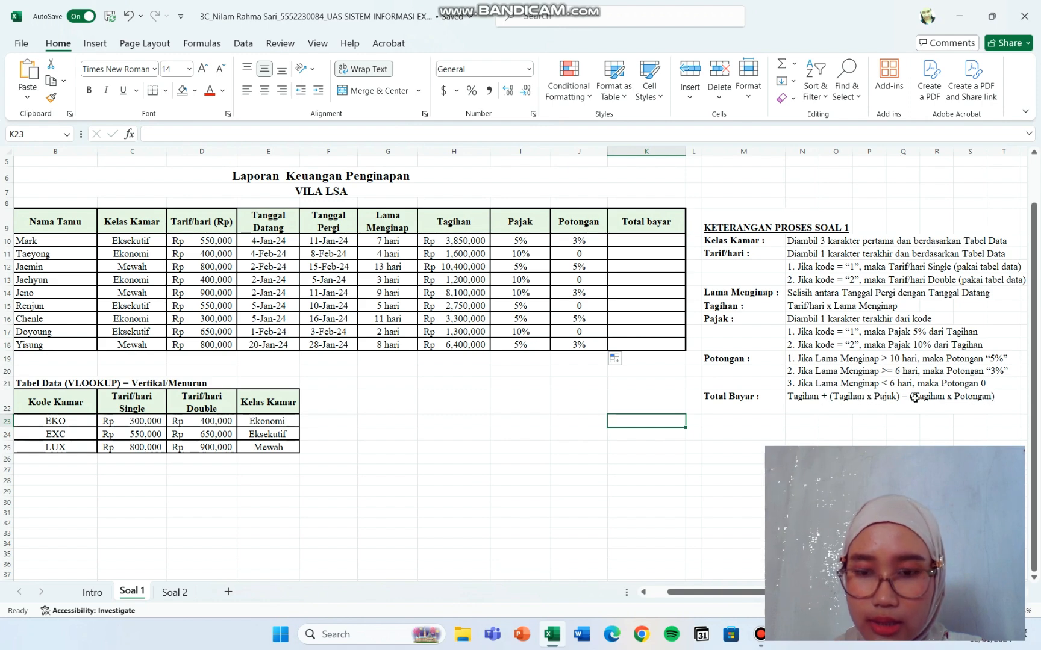
Step: Start the Total bayar formula in K10 with Tagihan plus the tax portion, =H10+(H10*I10)
double_click(638, 243)
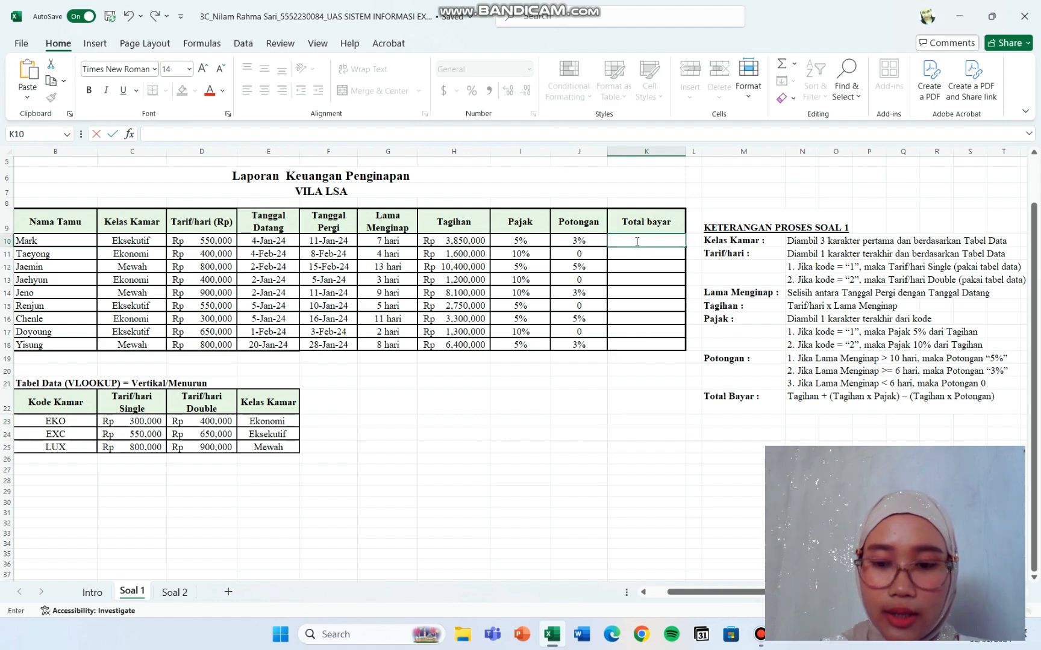
type("=")
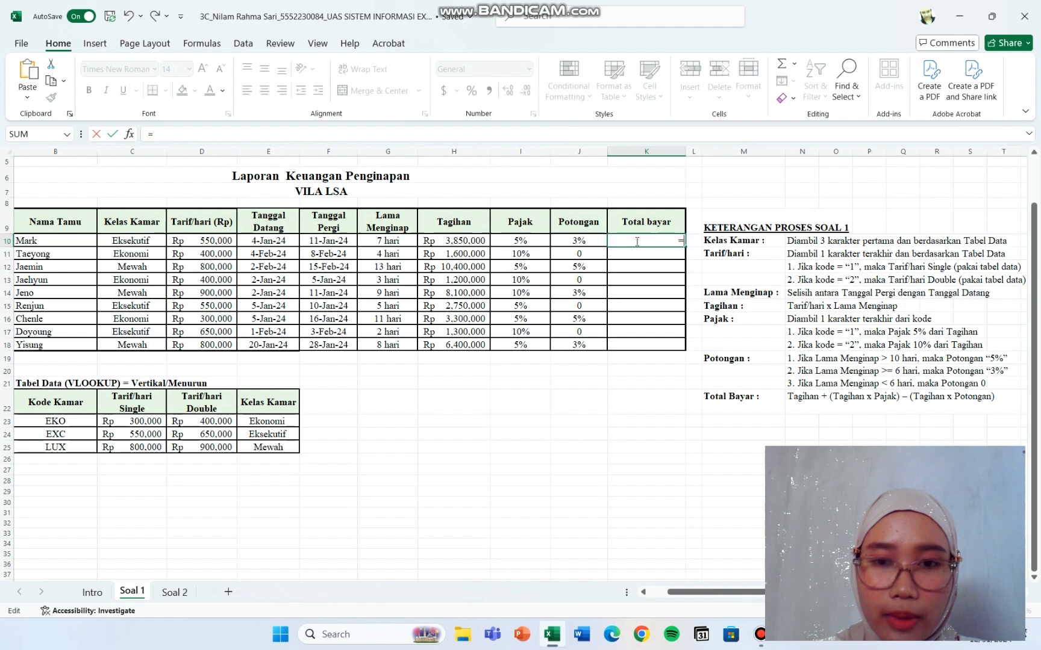
left_click(475, 241)
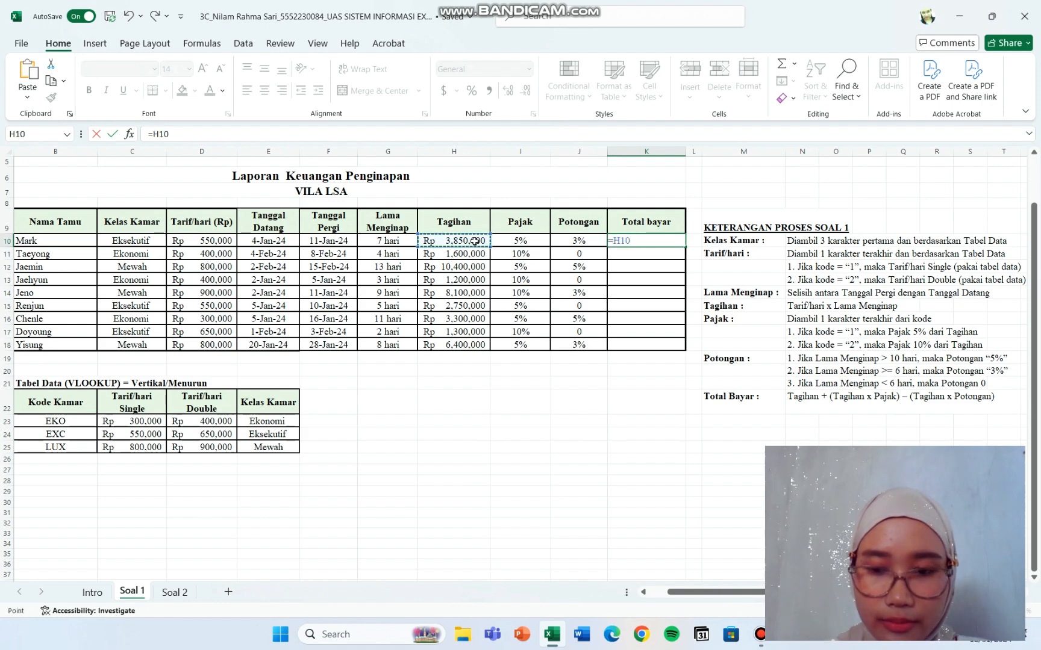
type("+(")
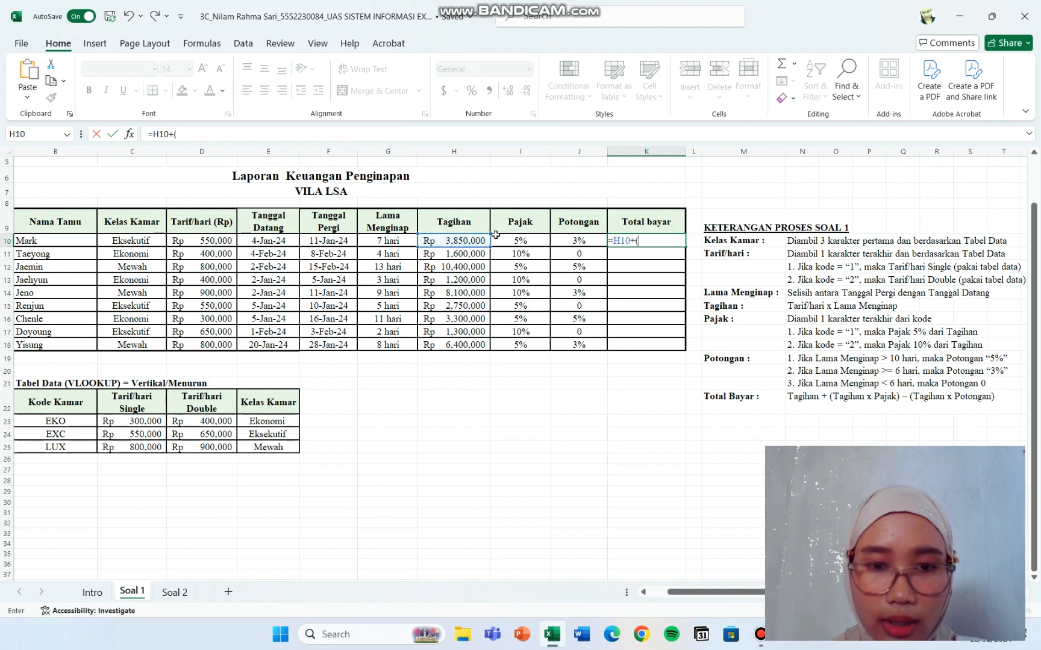
left_click(477, 241)
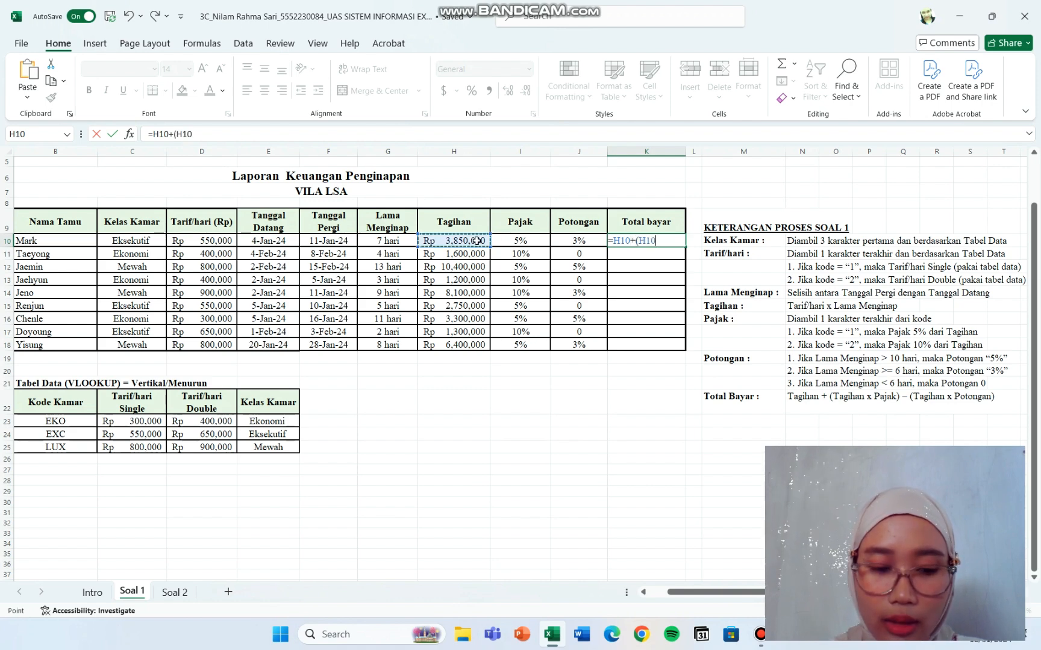
type("&")
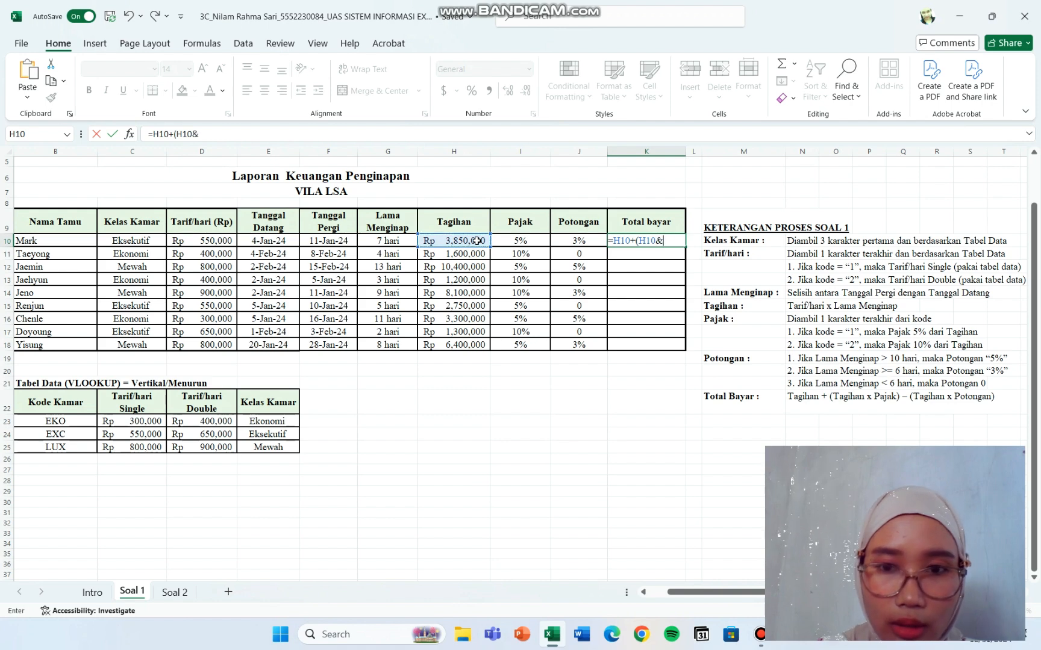
left_click(524, 239)
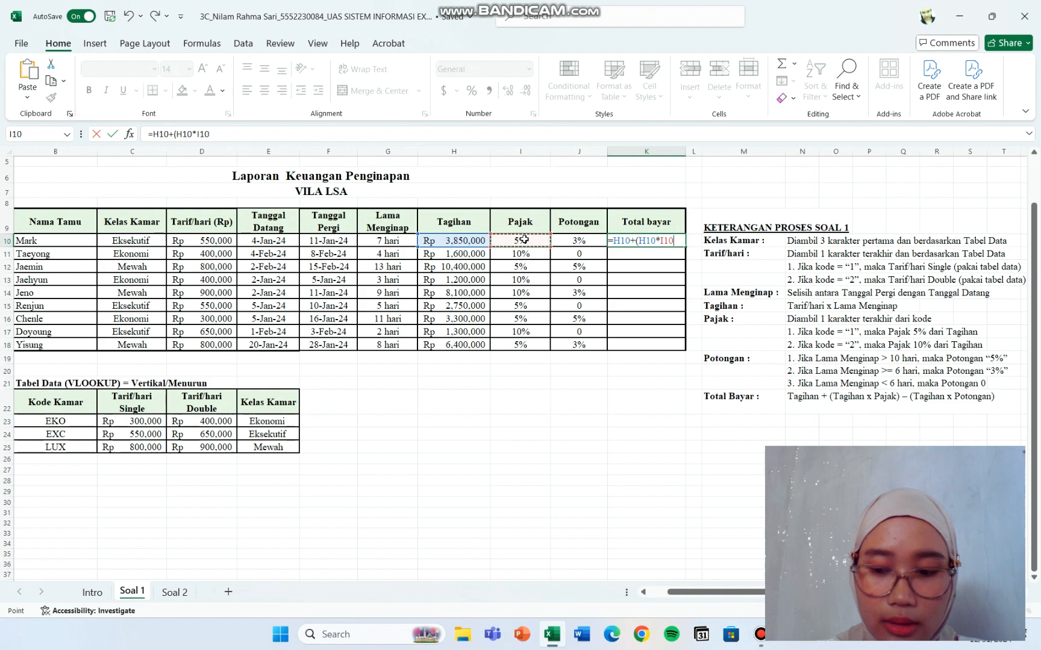
type(")")
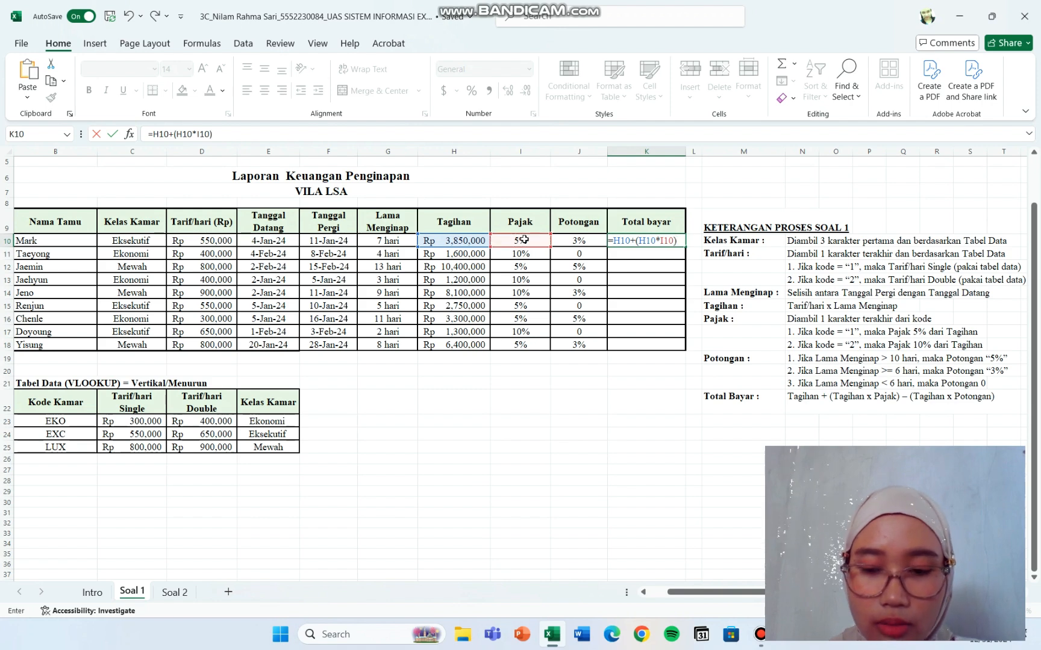
Step: Subtract the discount portion (H10*J10) in the K10 formula and commit it
type("-")
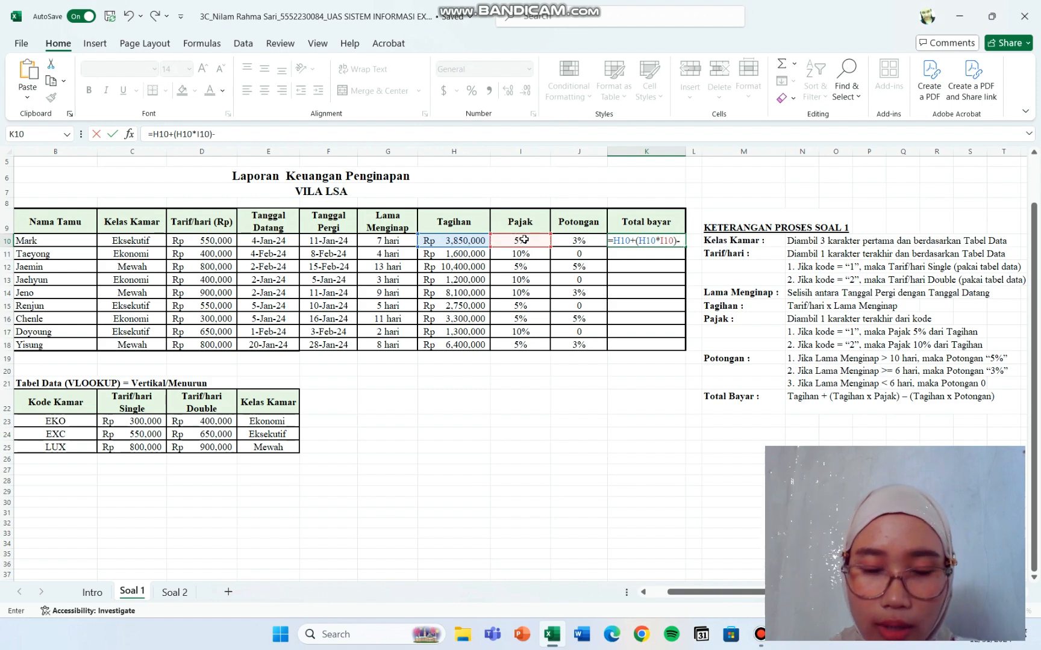
type("(")
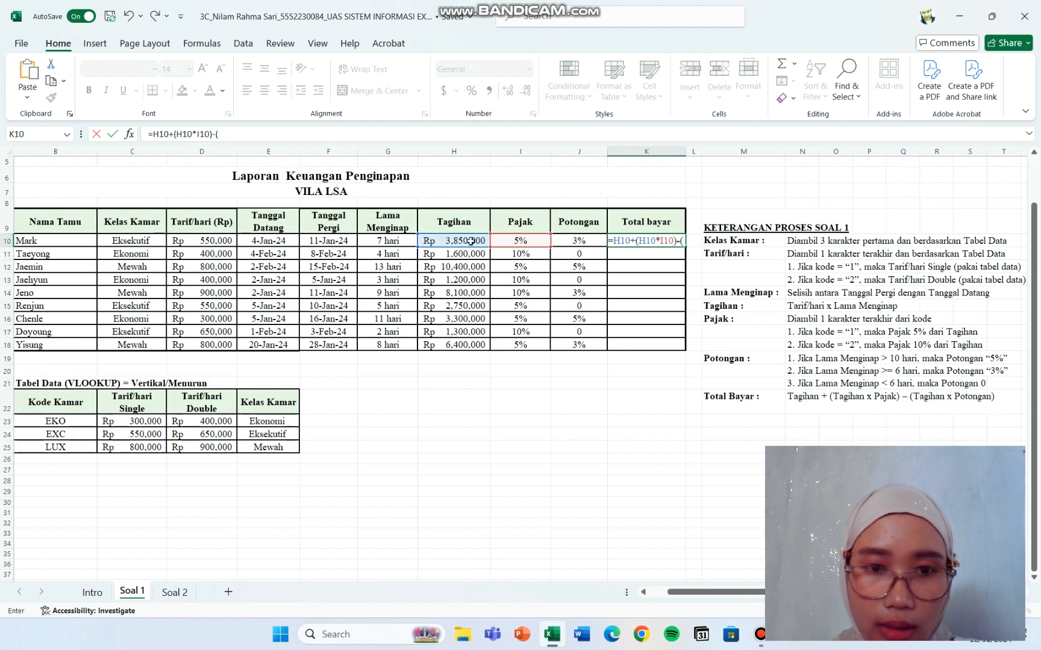
left_click(471, 241)
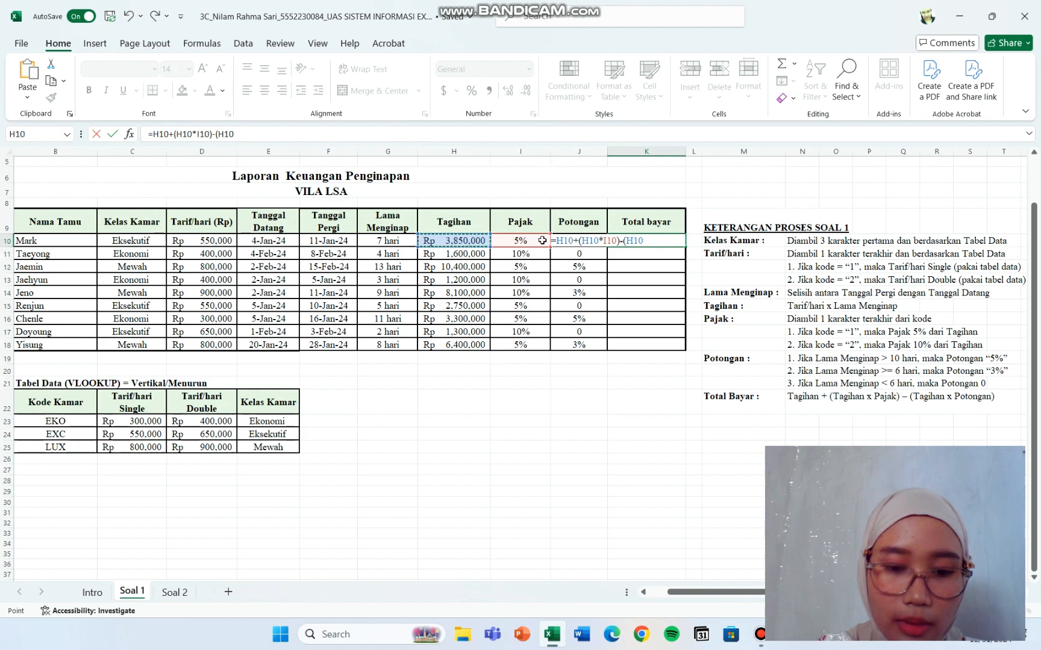
type("*")
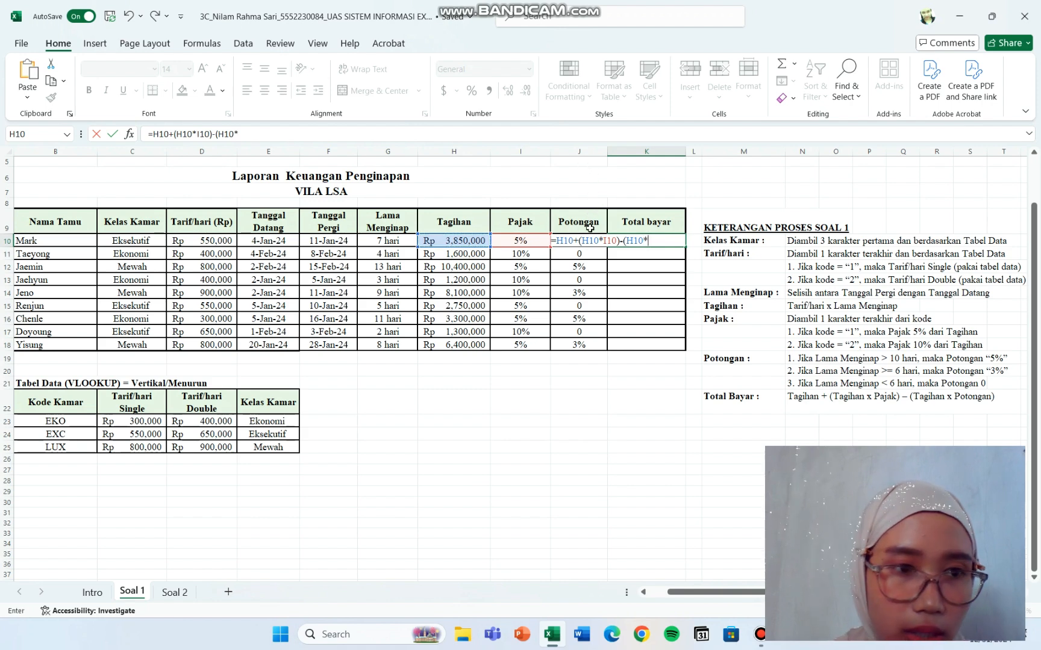
type("J1")
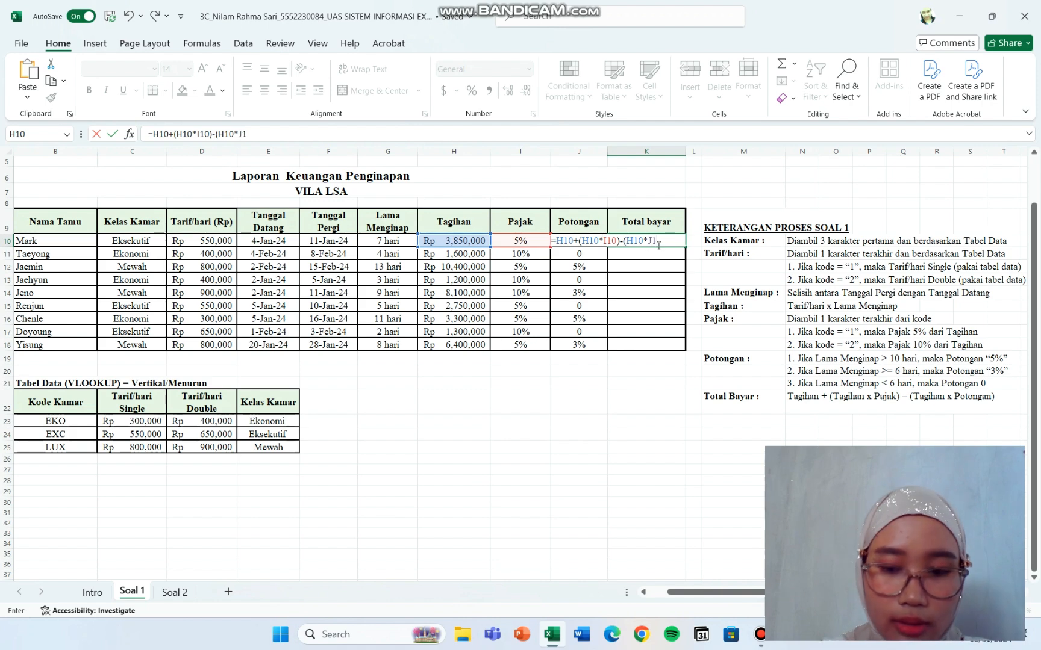
type("0")
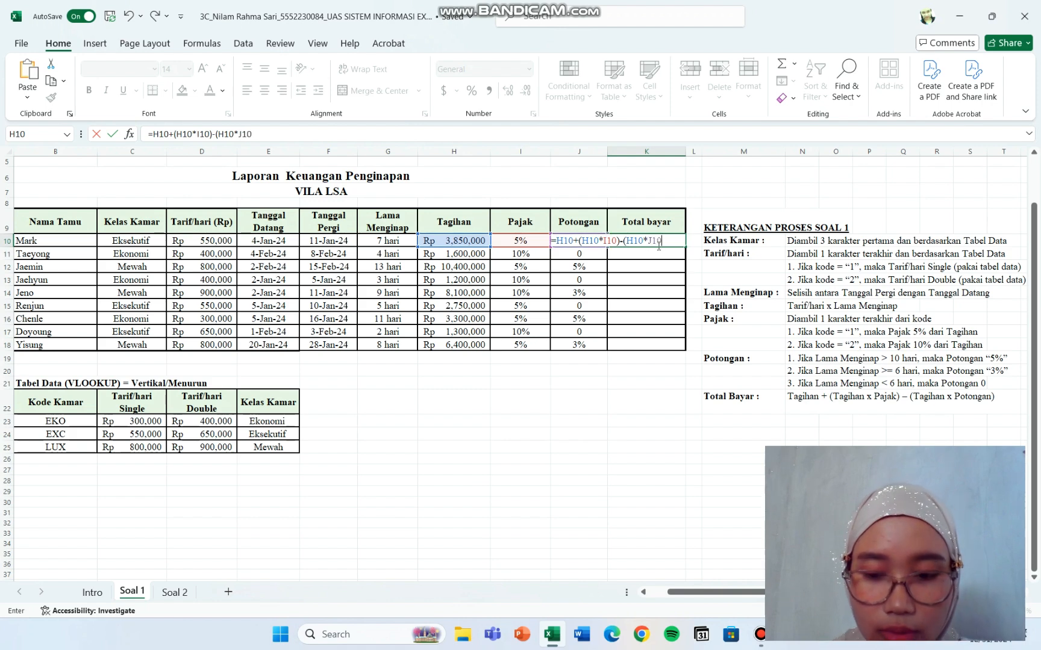
key("Return")
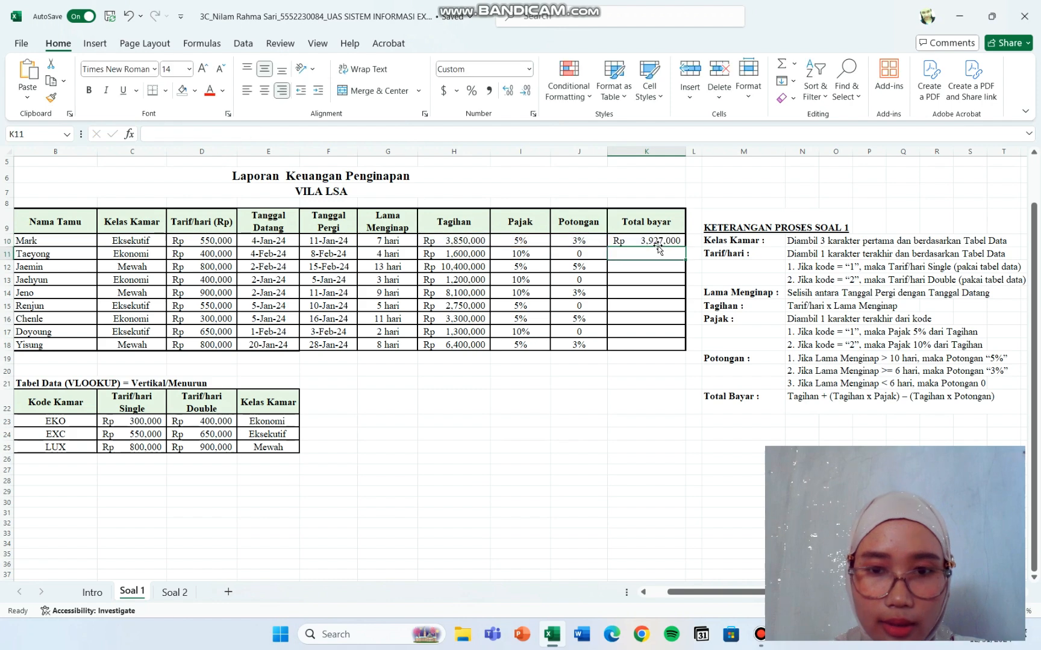
Step: Fill the K10 Total bayar formula down to K18
left_click(674, 241)
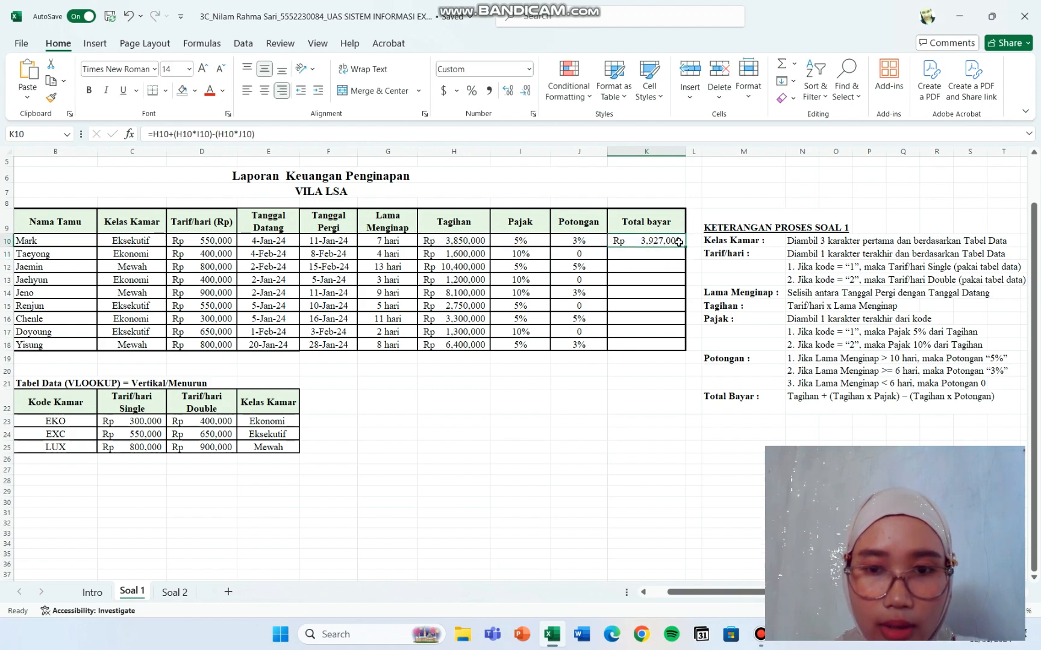
left_click_drag(684, 247, 680, 346)
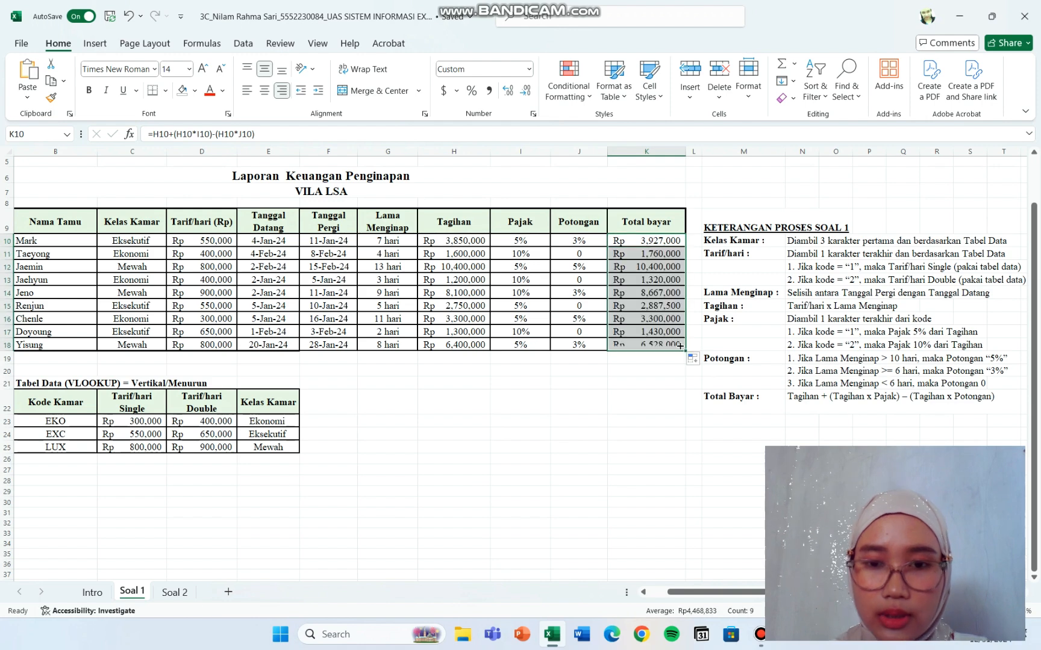
left_click(645, 380)
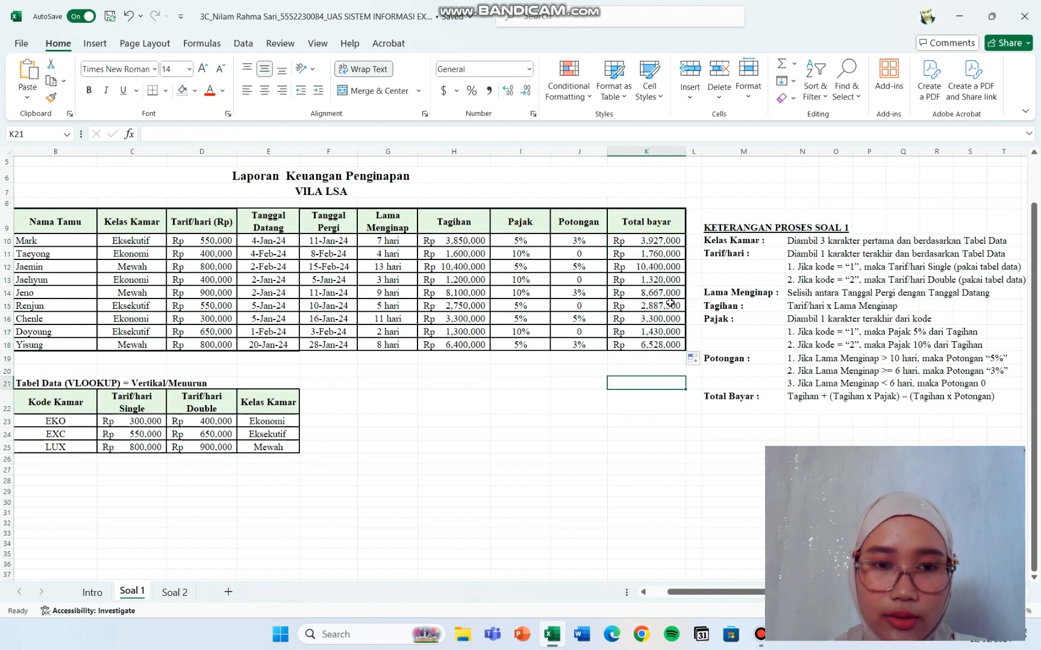
scroll(533, 415, "left", 1)
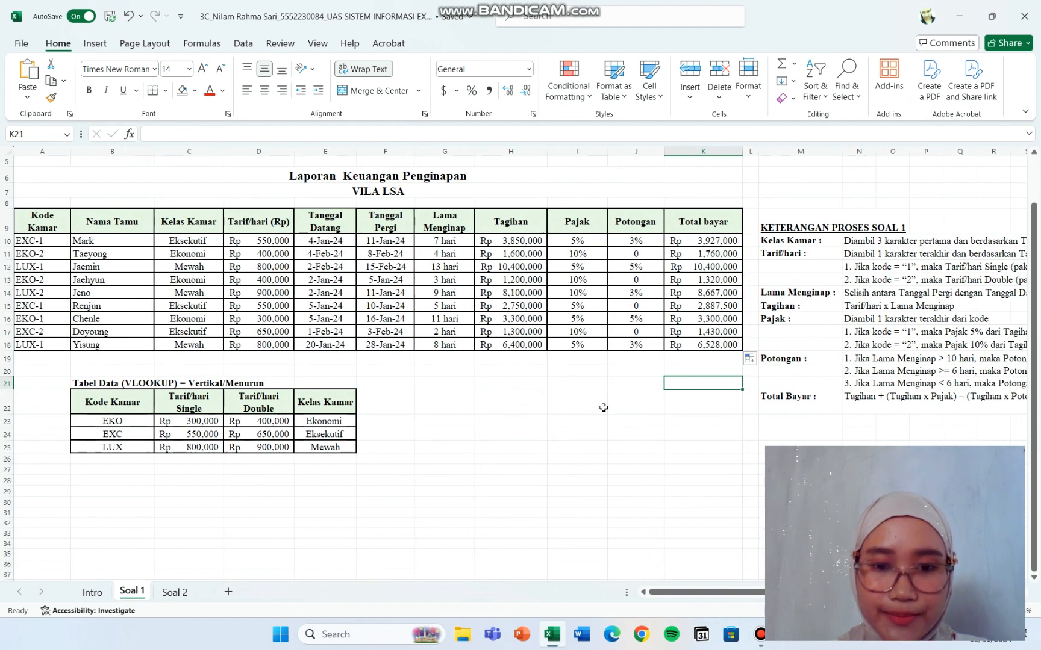
Step: Switch to the Soal 2 sheet and examine the processing rules beside the student registration table
key("ctrl+Page_Down")
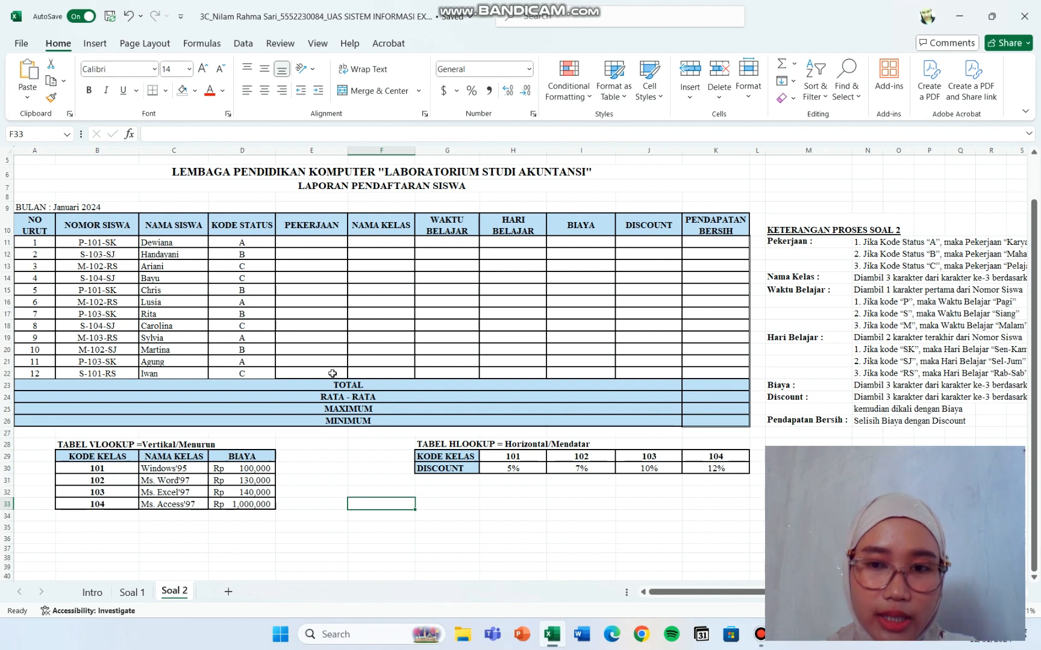
scroll(532, 384, "right", 1)
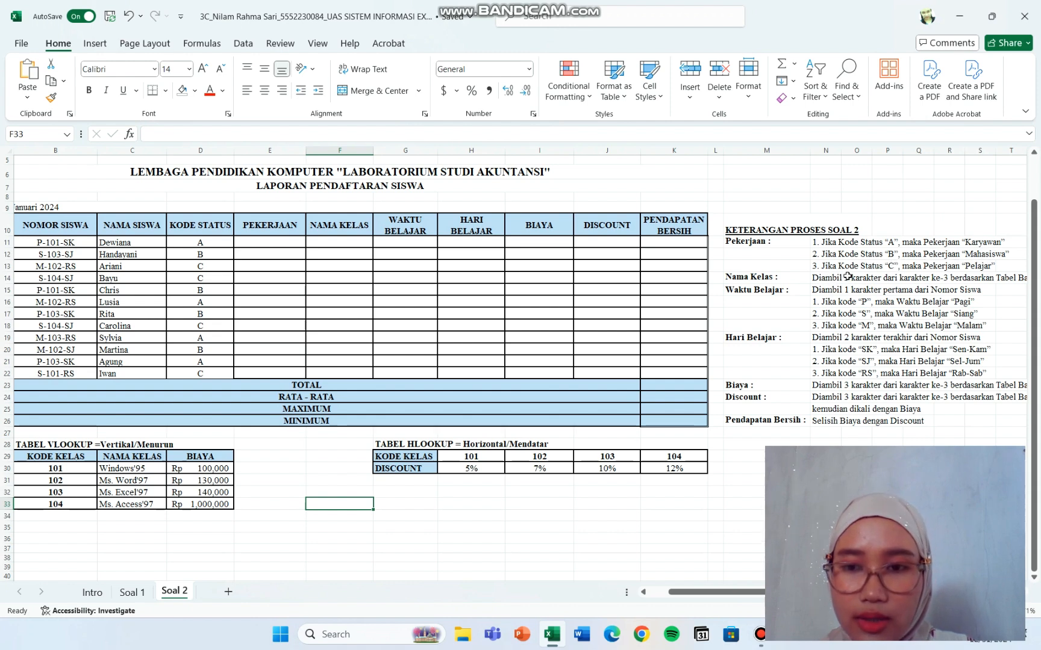
scroll(576, 372, "left", 1)
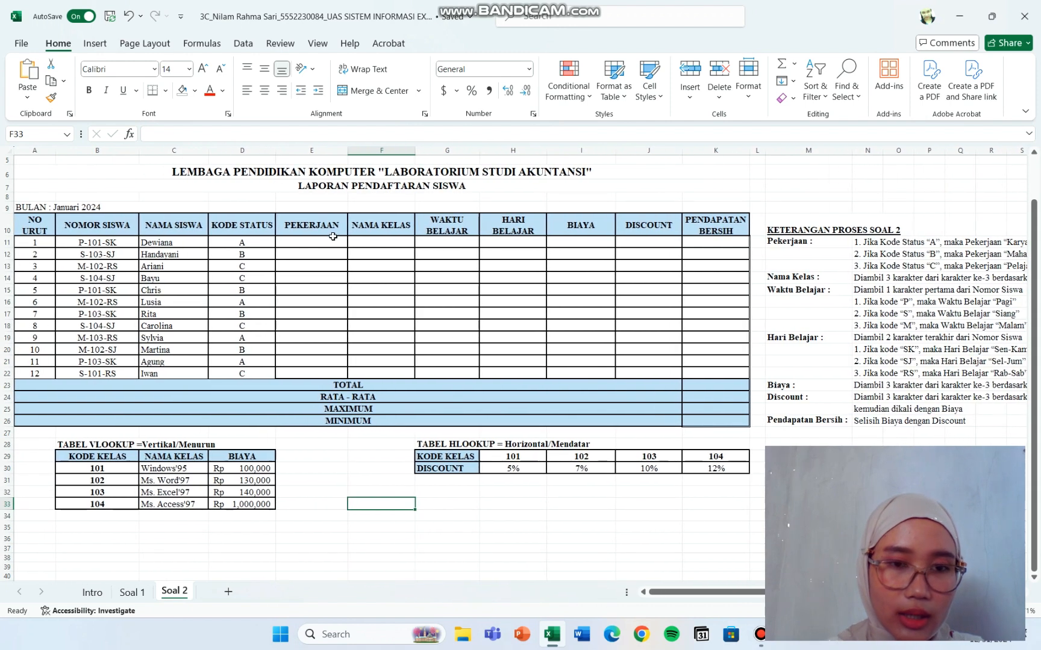
Step: Start the Pekerjaan formula in E11 with an IF that returns "Karyawan" when D11 equals "A"
left_click(333, 240)
type("=")
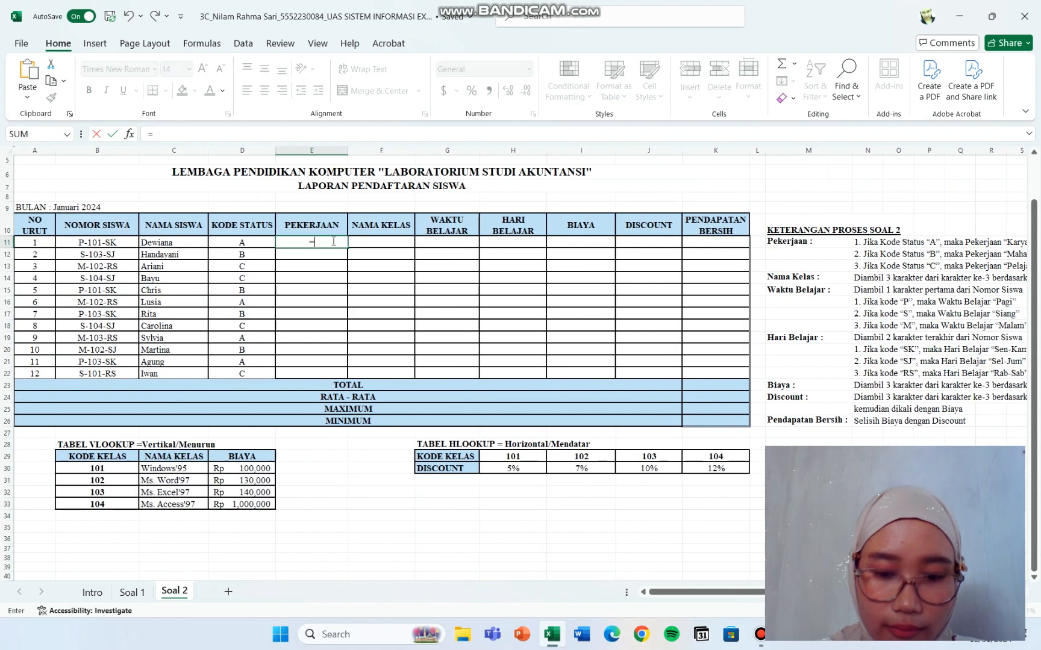
type("IF(")
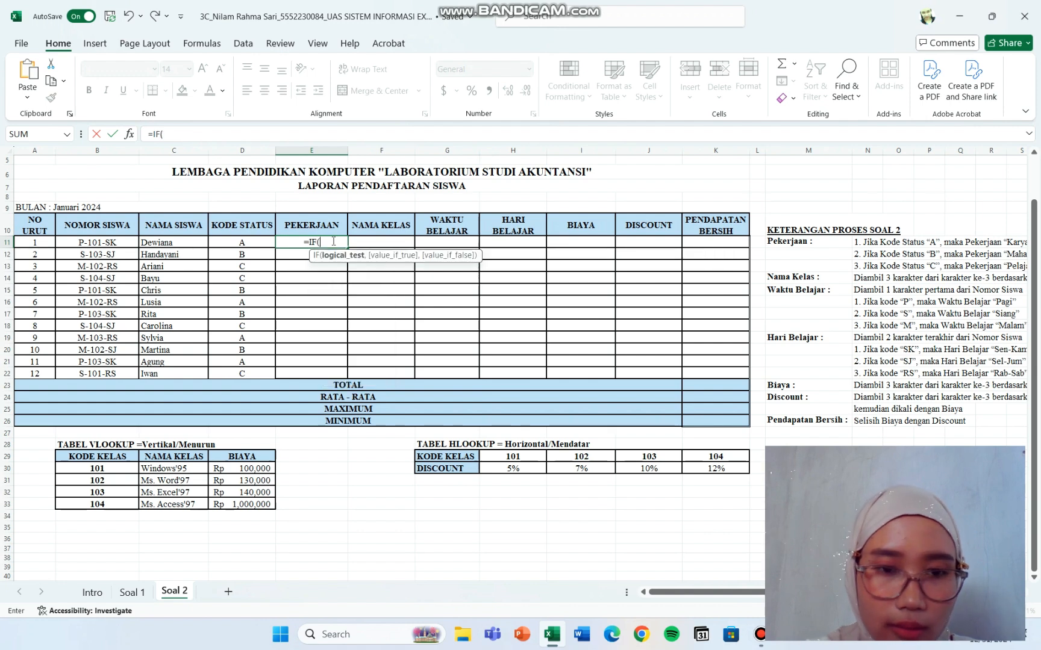
left_click(257, 245)
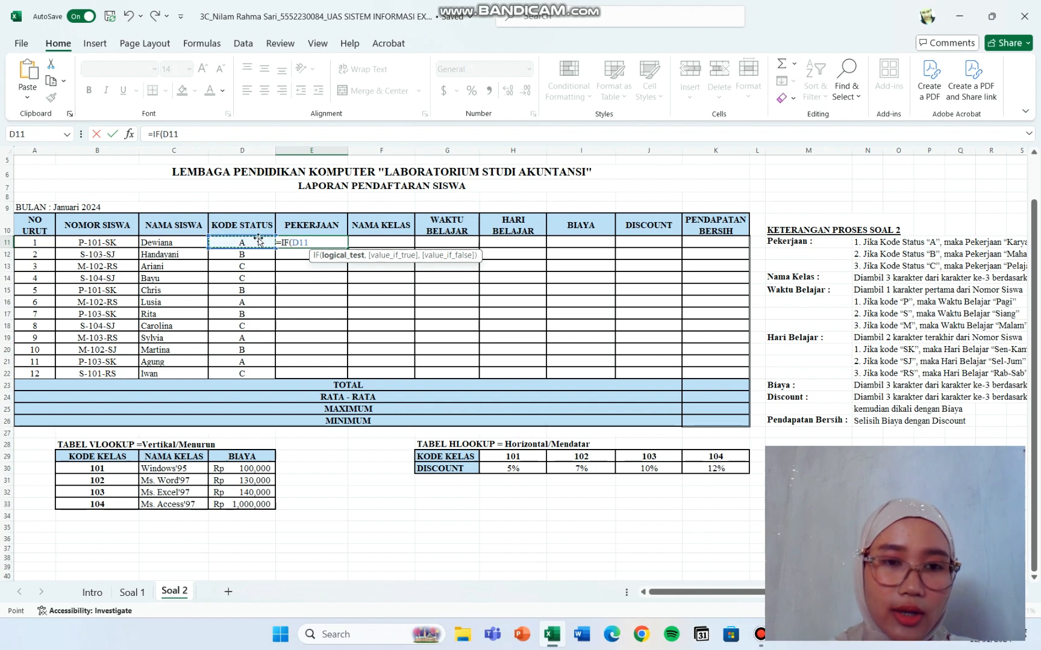
type("=")
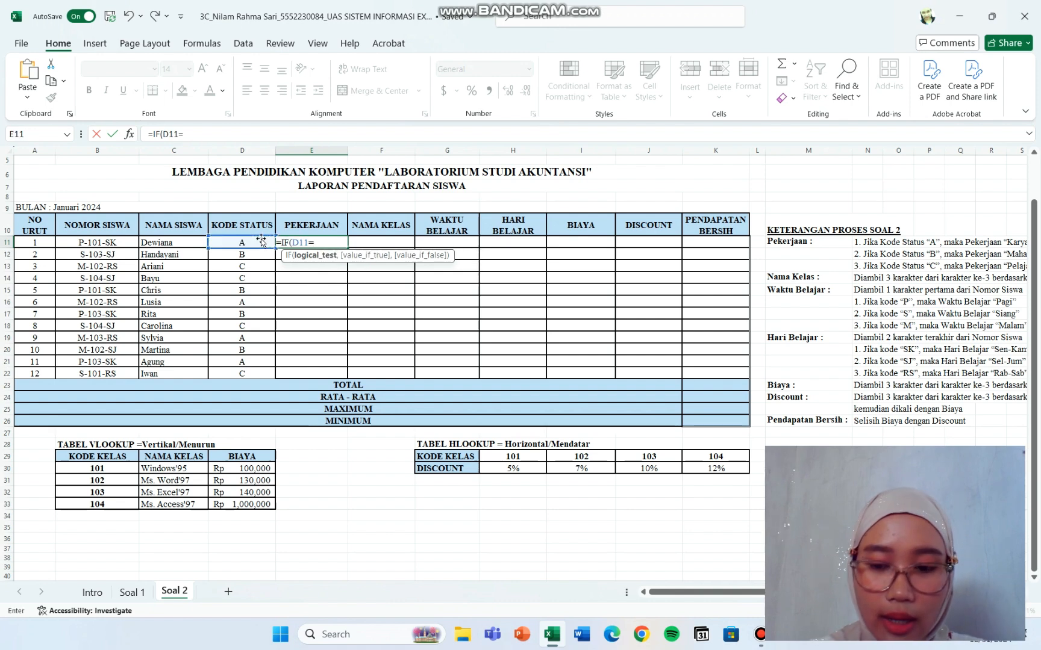
type("\"A")
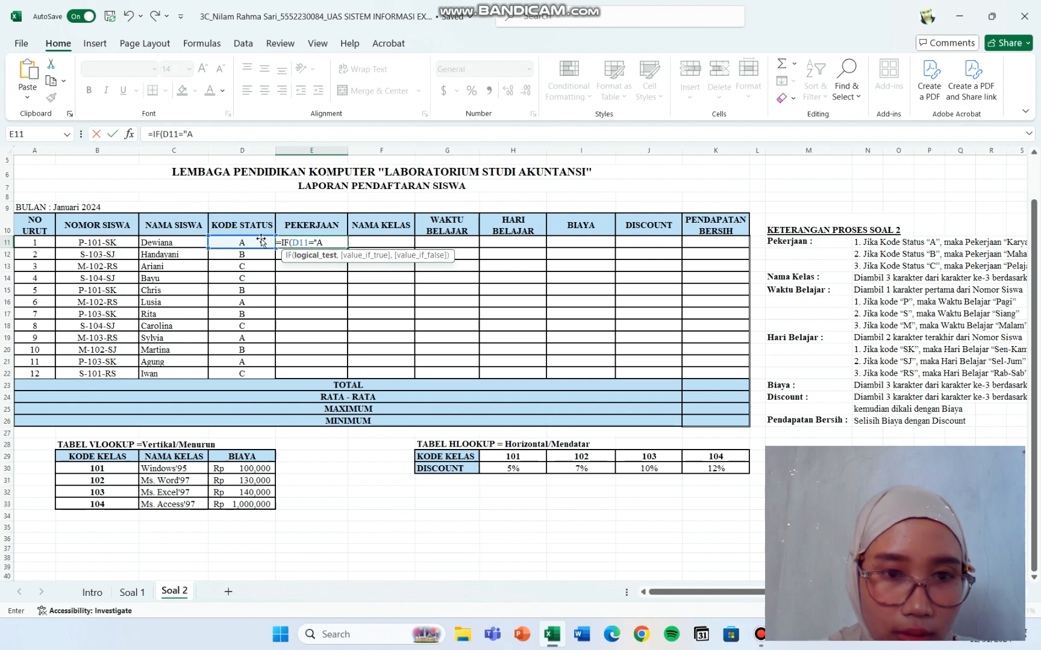
type("\",")
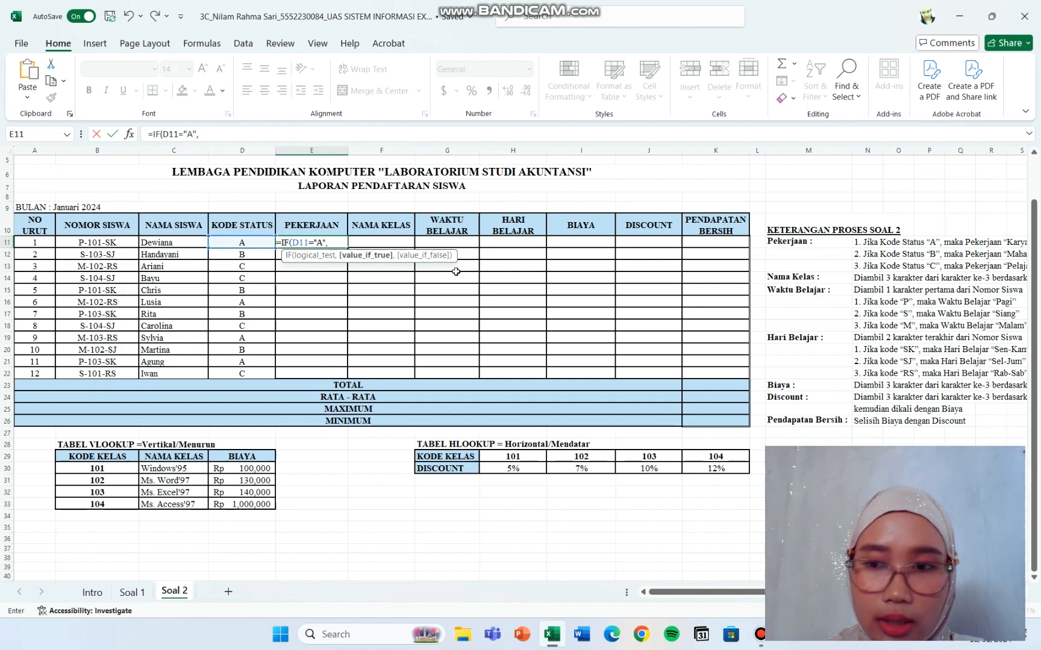
scroll(455, 272, "right", 2)
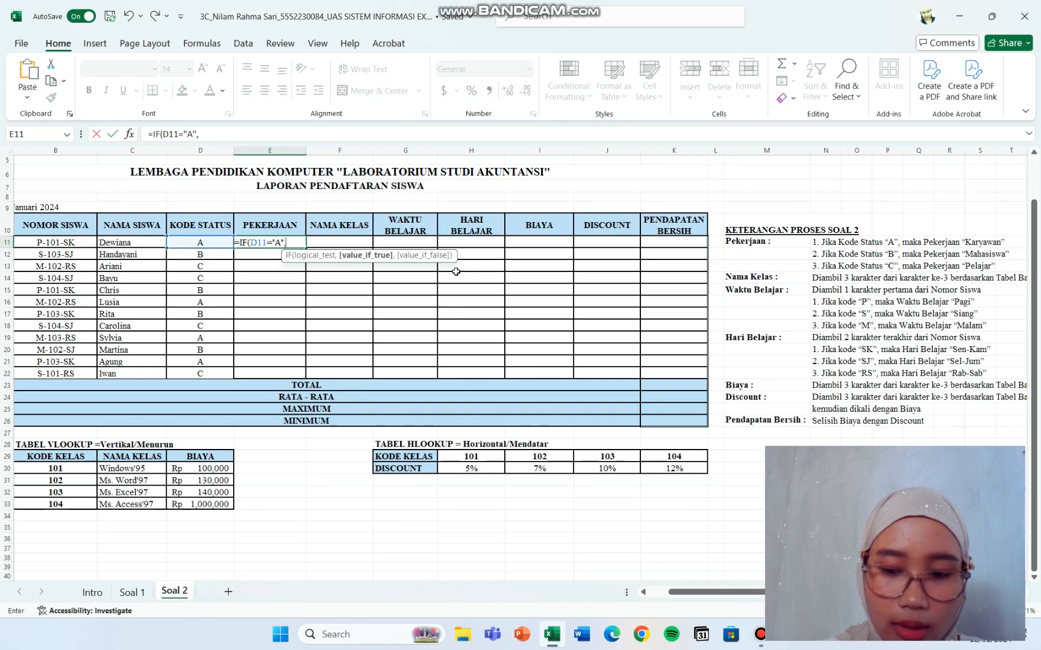
type("\"Ka")
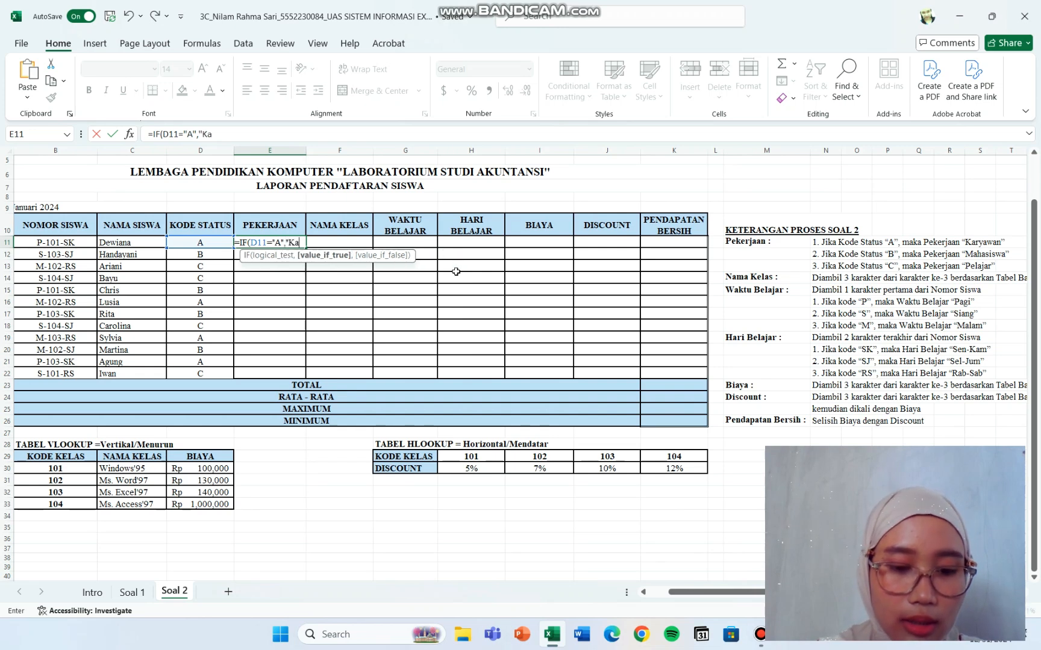
type("ryawan\"")
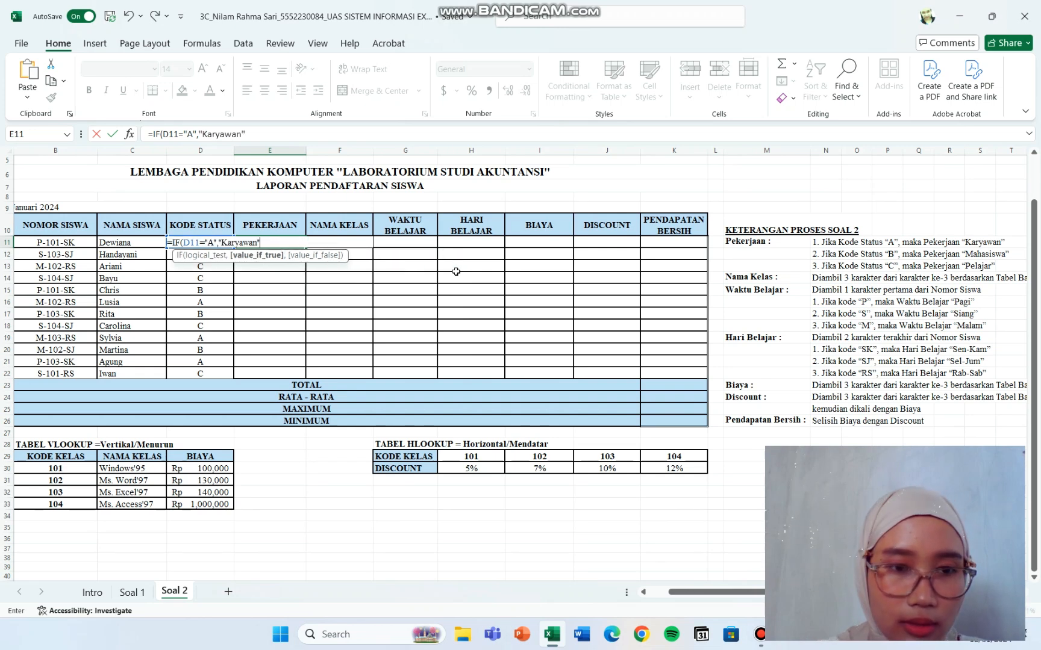
Step: Nest a second IF in the E11 Pekerjaan formula that returns "Mahasiswa" when D11 equals "B"
type(",")
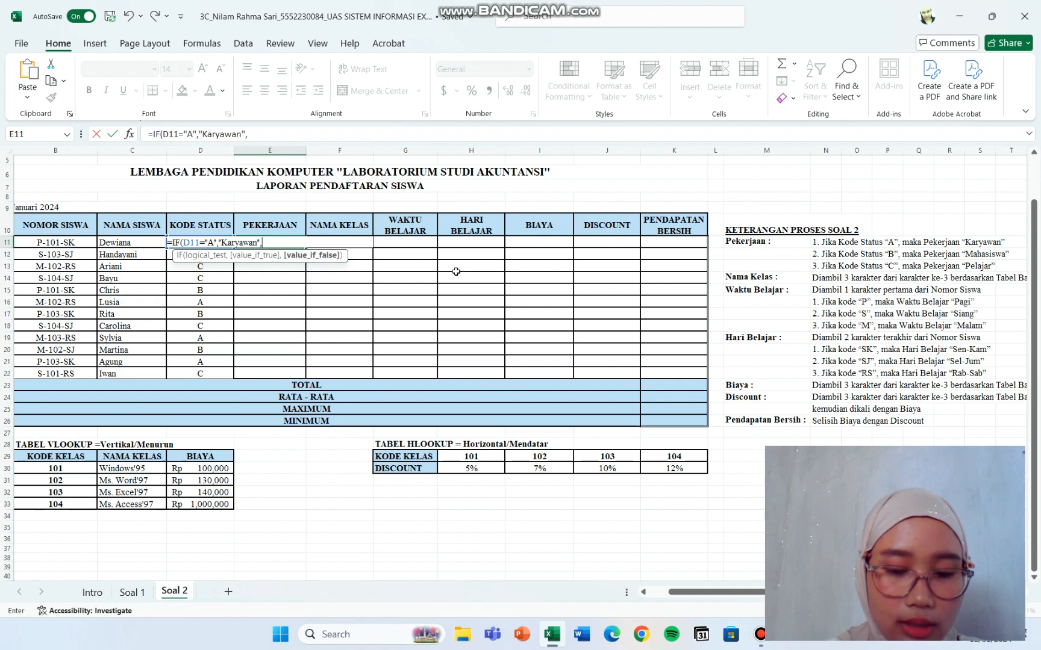
type("IF")
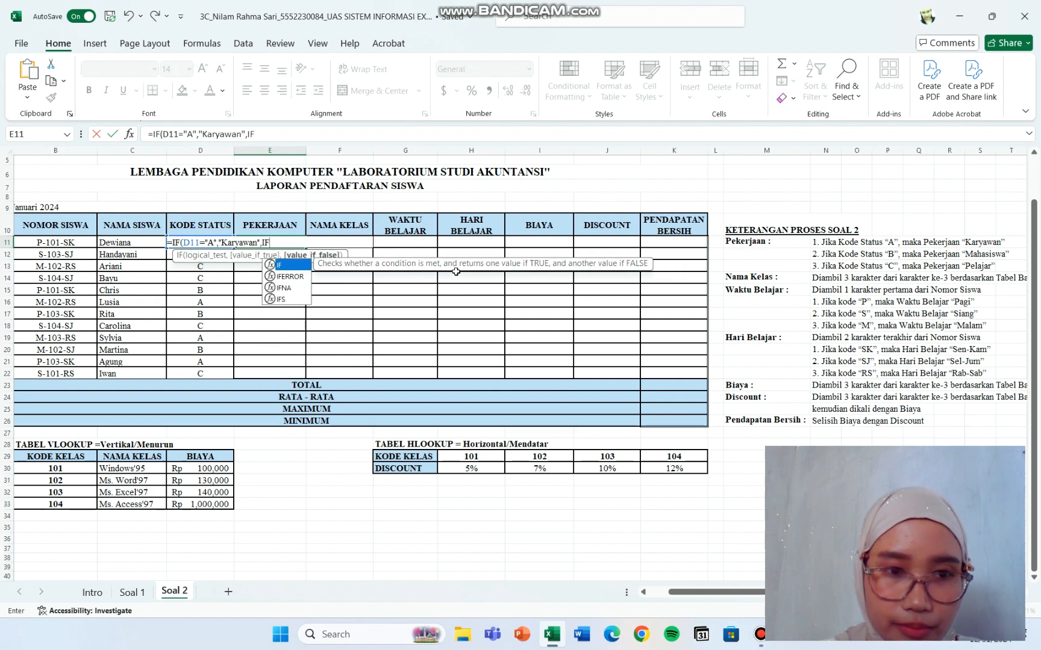
type("(")
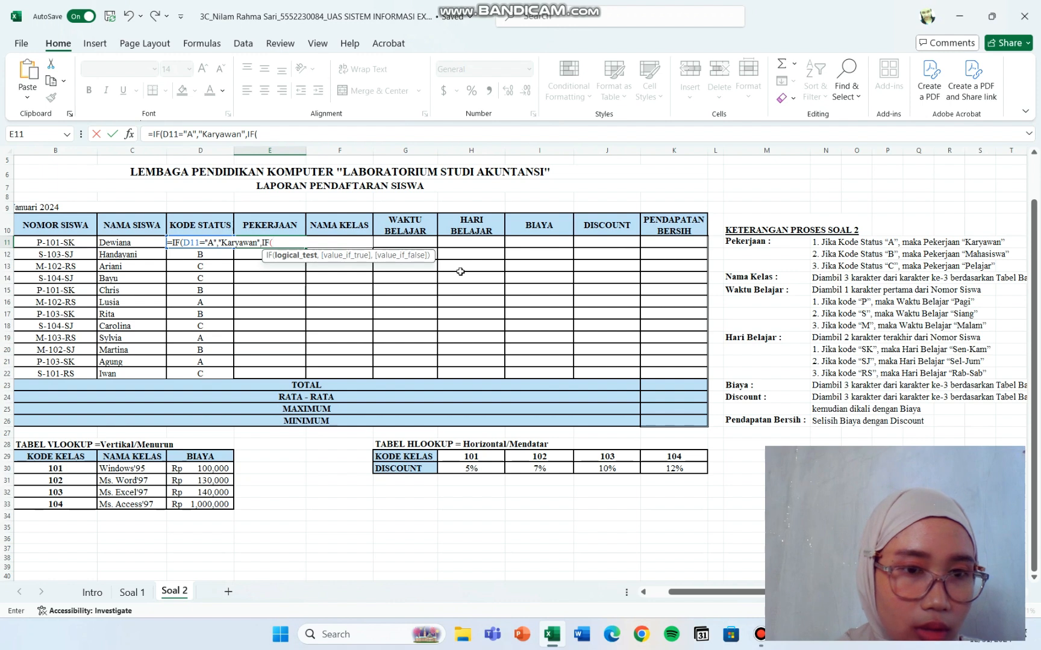
type("D1")
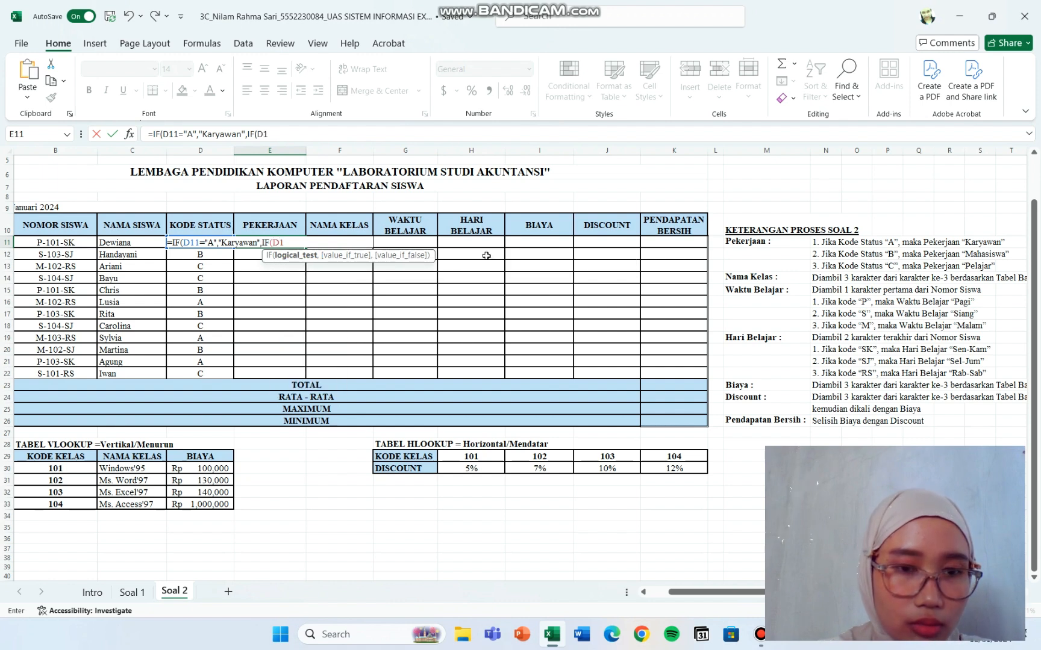
type("1=")
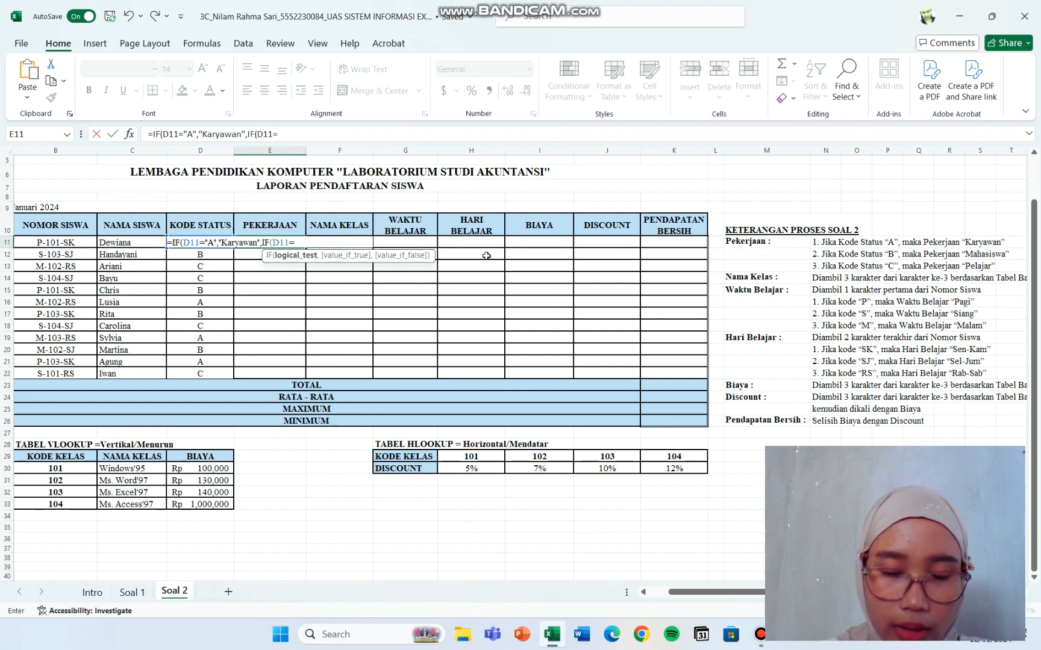
type("\"")
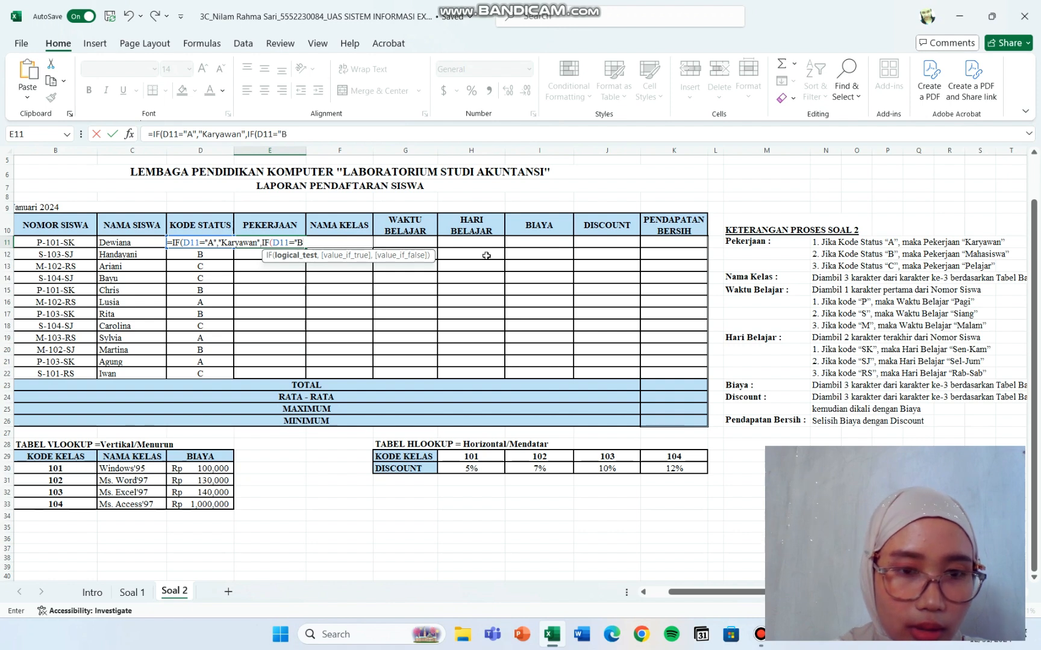
type("B\",")
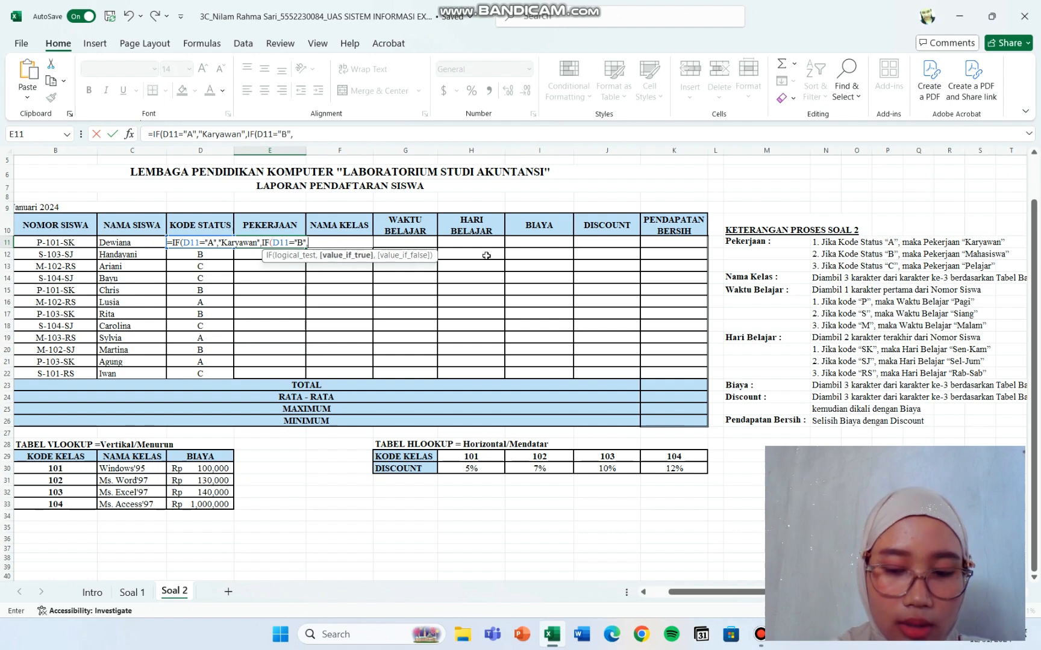
type("\"Mahasiswa")
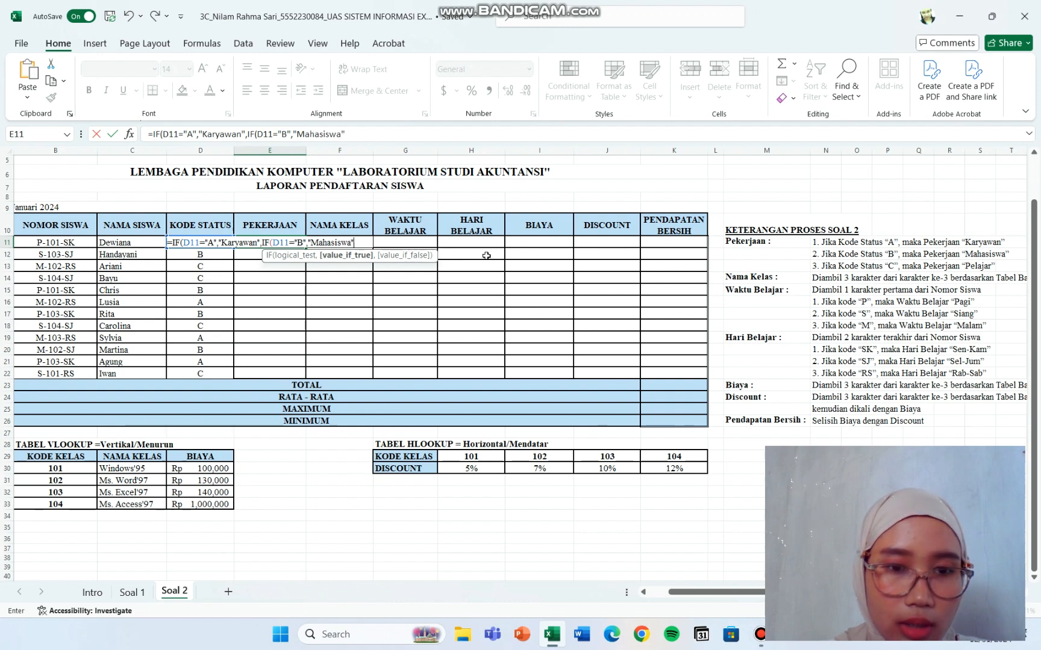
Step: Make "Pelajar" the remaining result of the nested IF in E11, close both functions and commit the formula
type("\",")
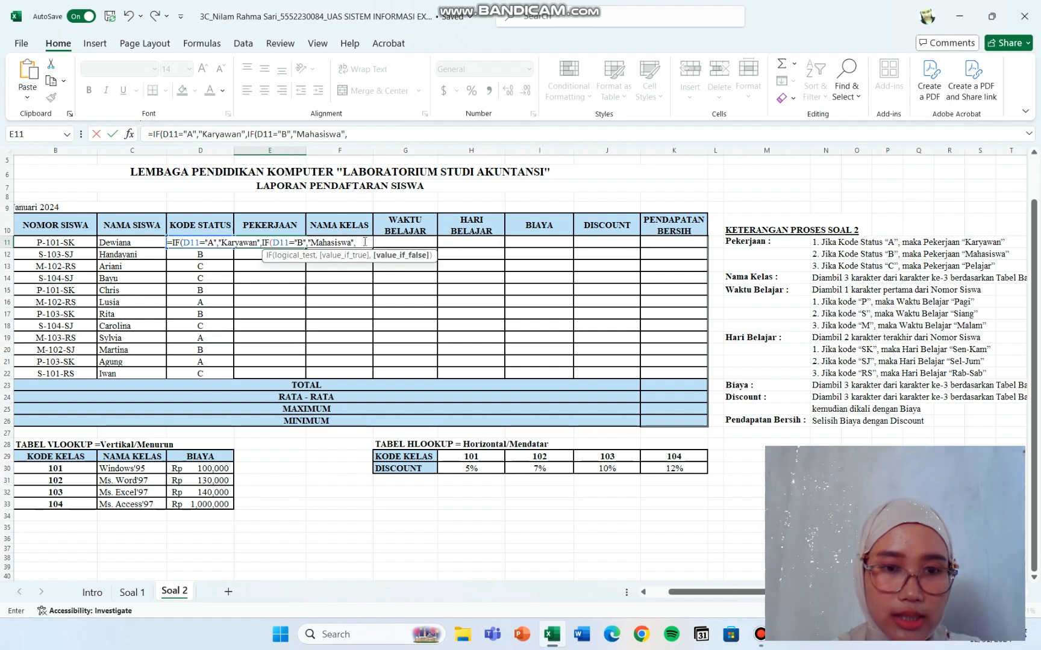
type("\"")
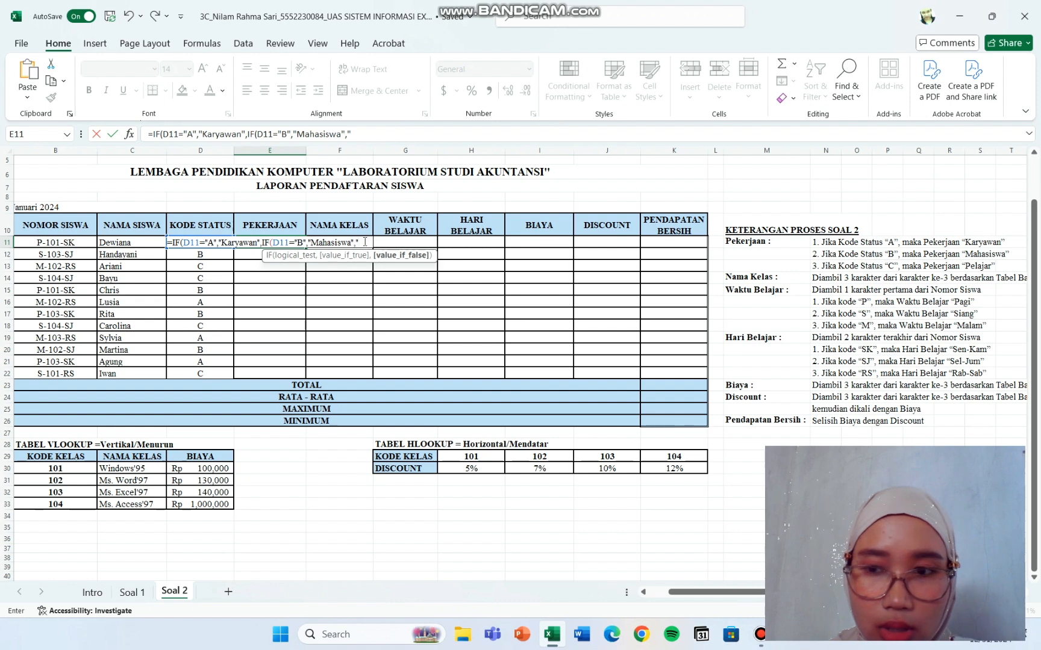
type("Pe")
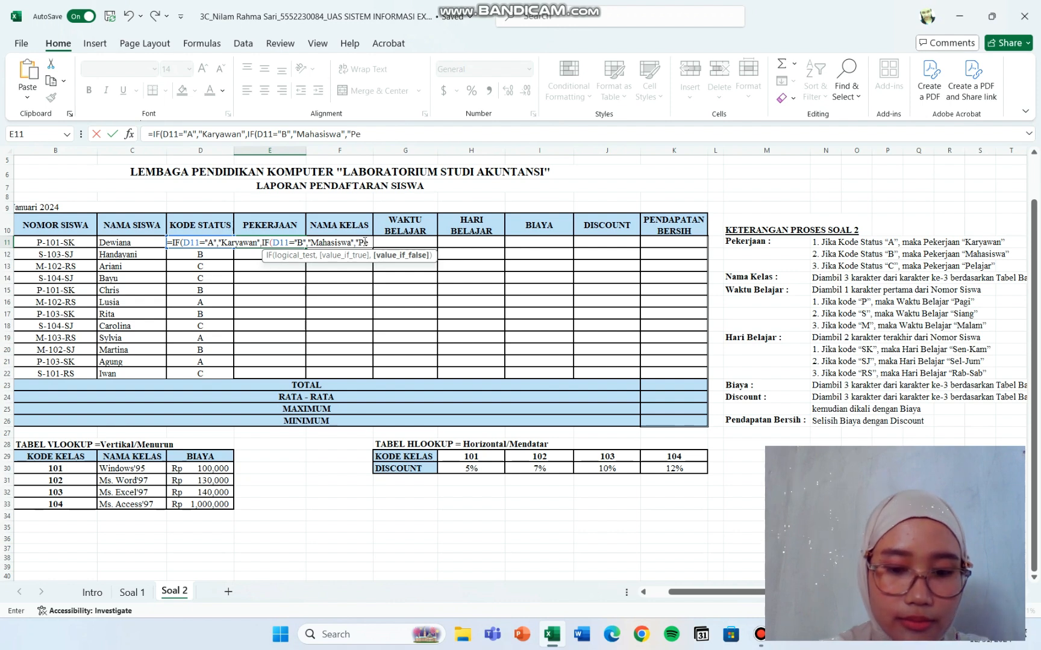
type("lajar")
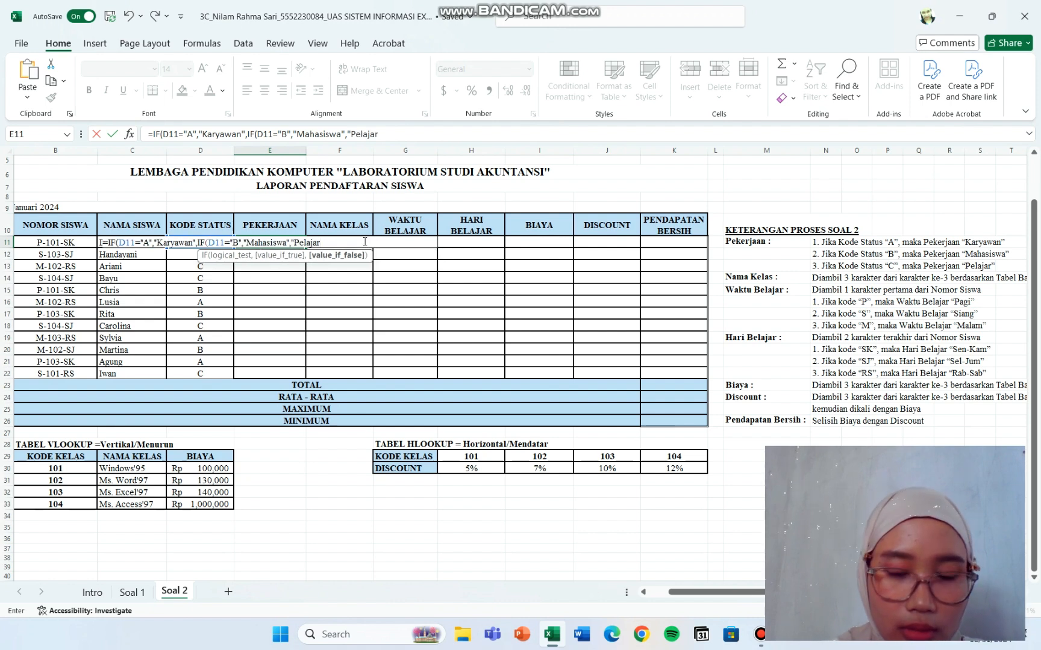
type("\")")
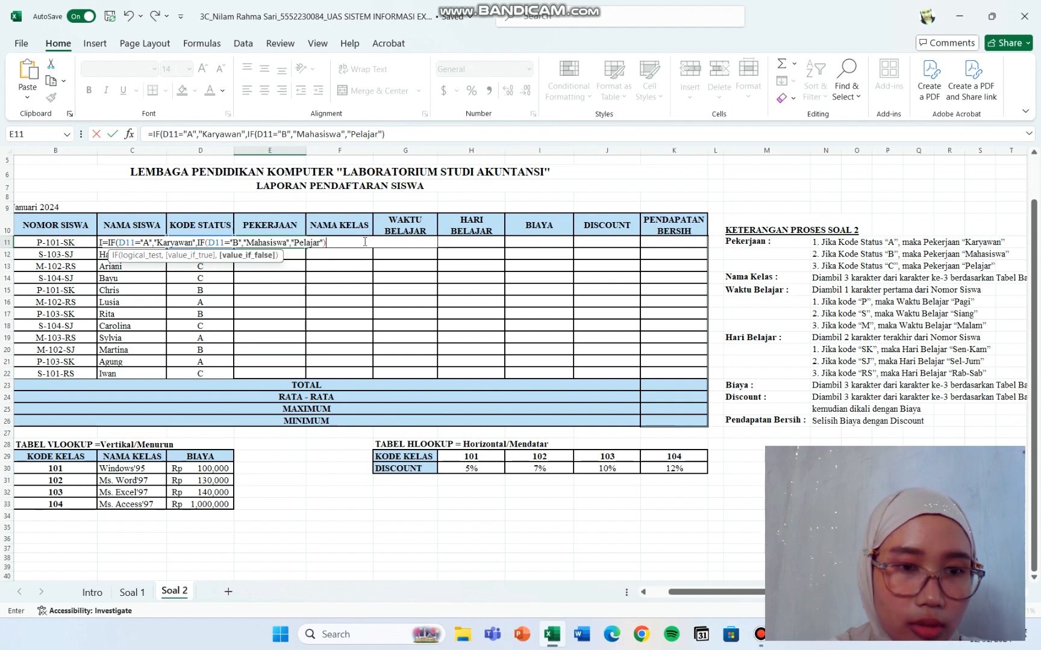
type(")")
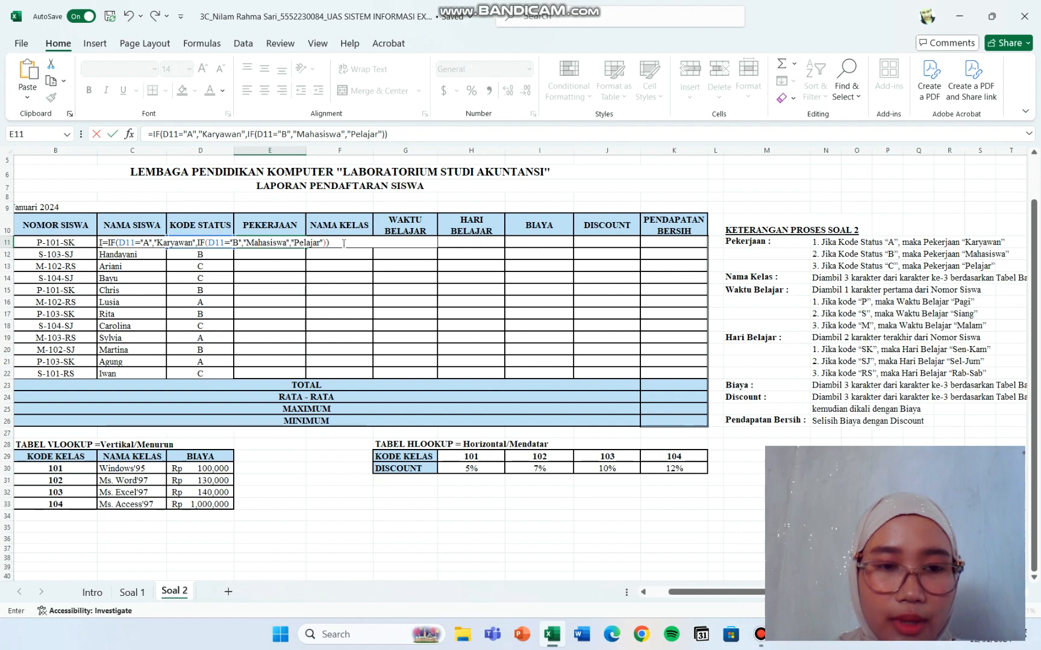
key("Return")
Step: Fill the E11 Pekerjaan formula down to E22
left_click(301, 243)
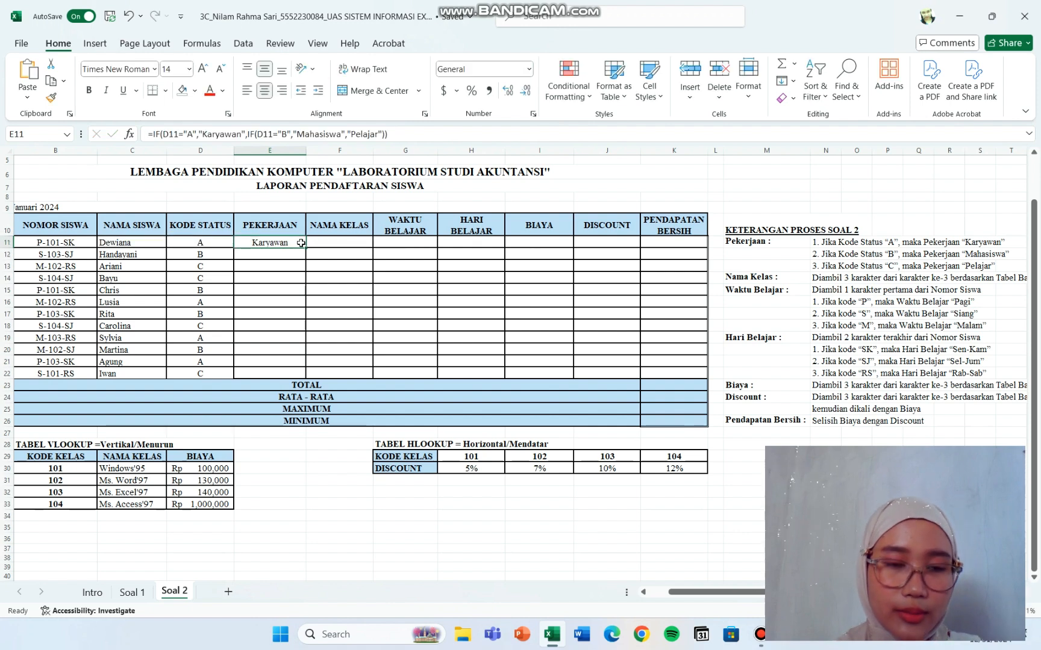
left_click_drag(306, 248, 307, 379)
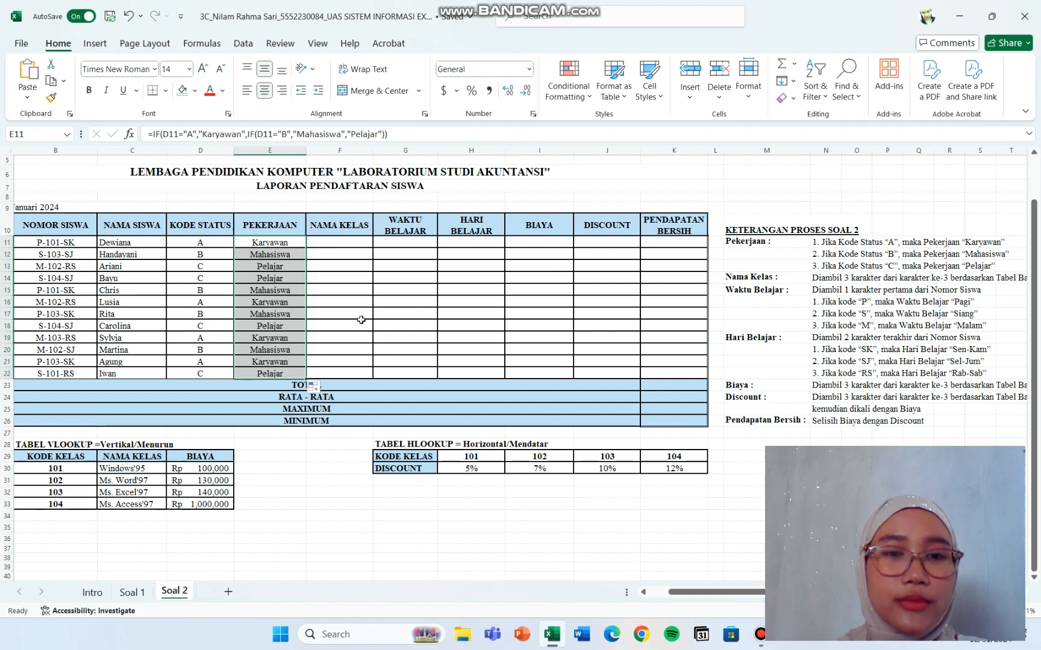
left_click(358, 318)
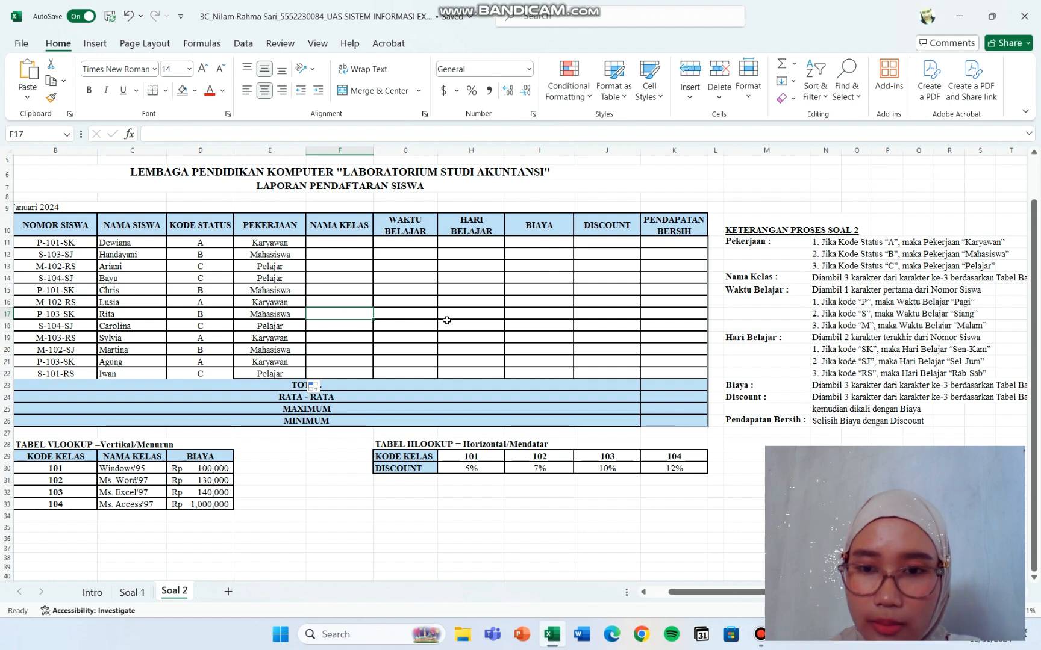
Step: Check the Nama Kelas processing rule and start the Nama Kelas formula in F11 with a VLOOKUP function
scroll(751, 314, "right", 1)
scroll(751, 314, "left", 1)
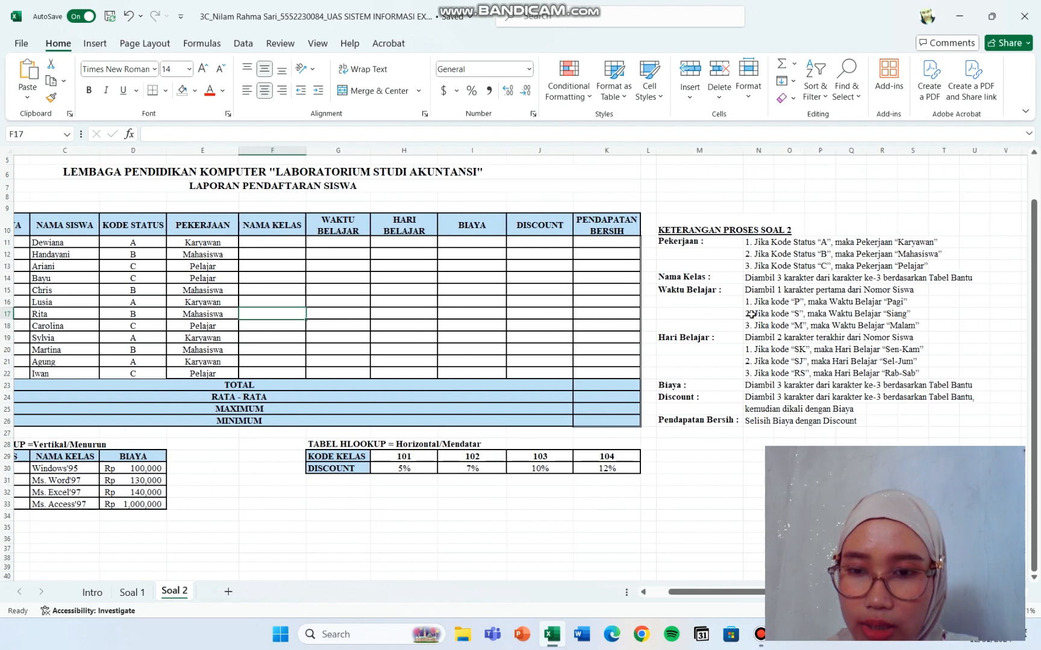
scroll(751, 314, "left", 3)
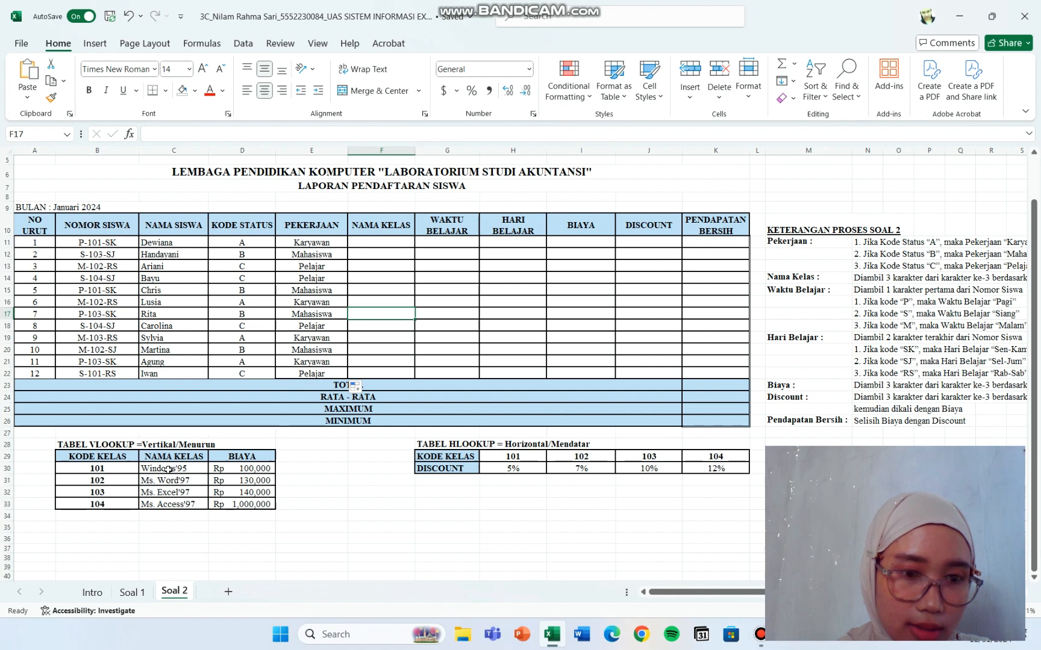
left_click(255, 326)
left_click(378, 242)
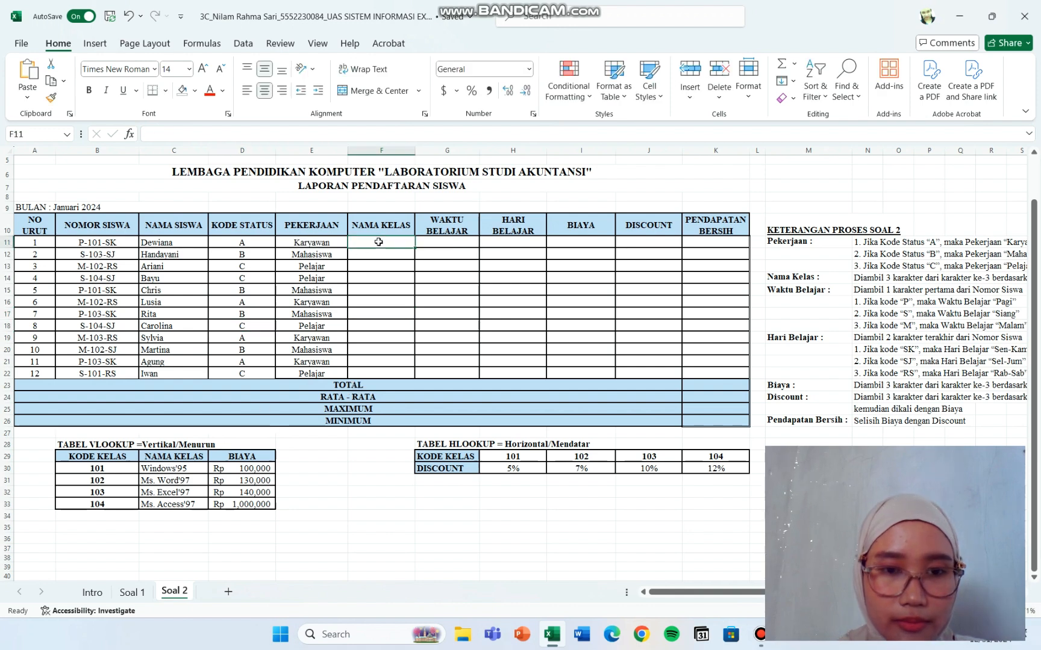
type("=")
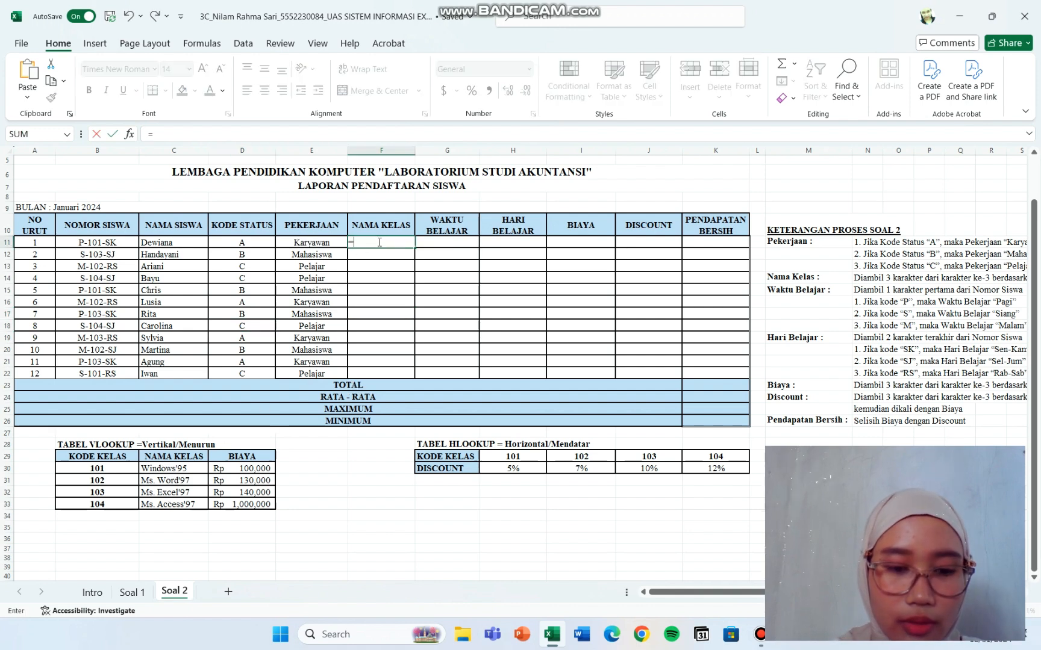
type("VLOOKUP")
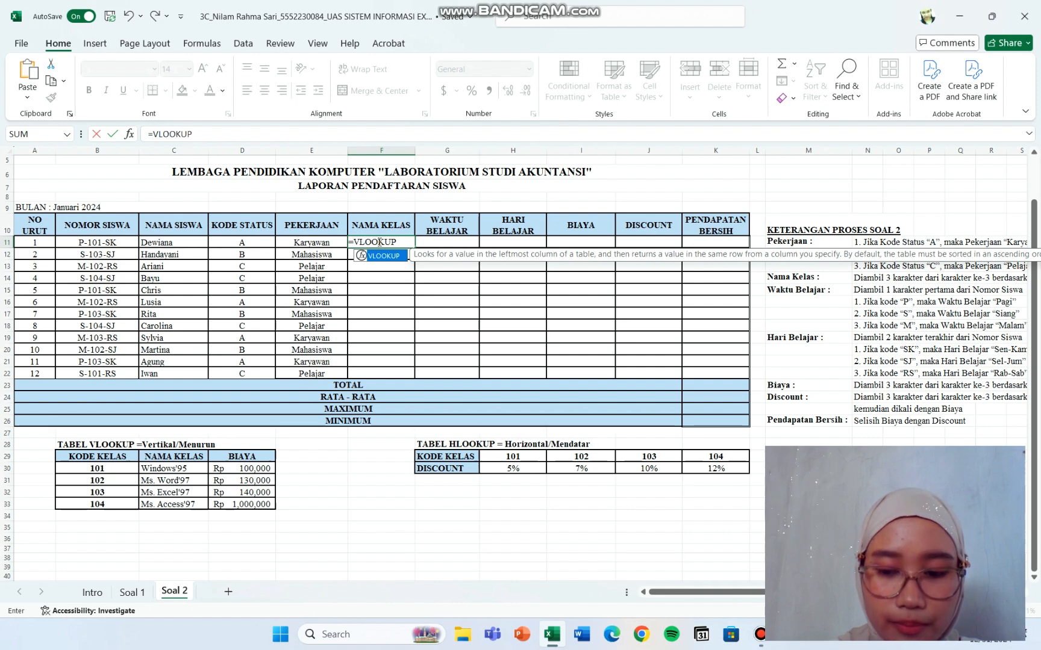
type("(")
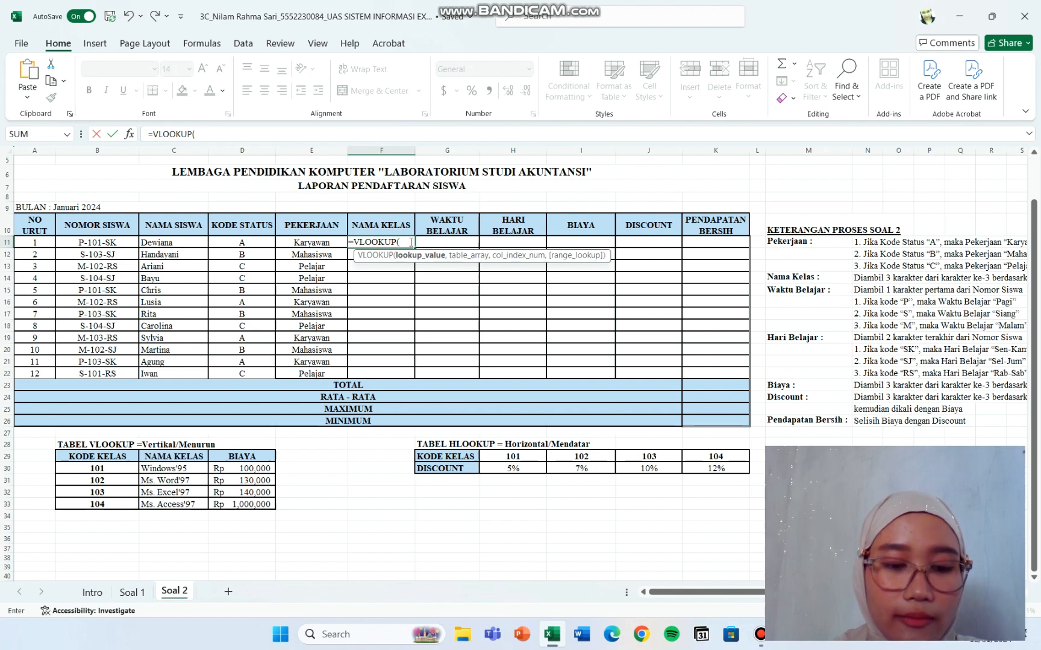
Step: Enter VALUE(MID(B11,3,3)) as the lookup value of the F11 VLOOKUP, using the Nomor Siswa cell
type("VALUE")
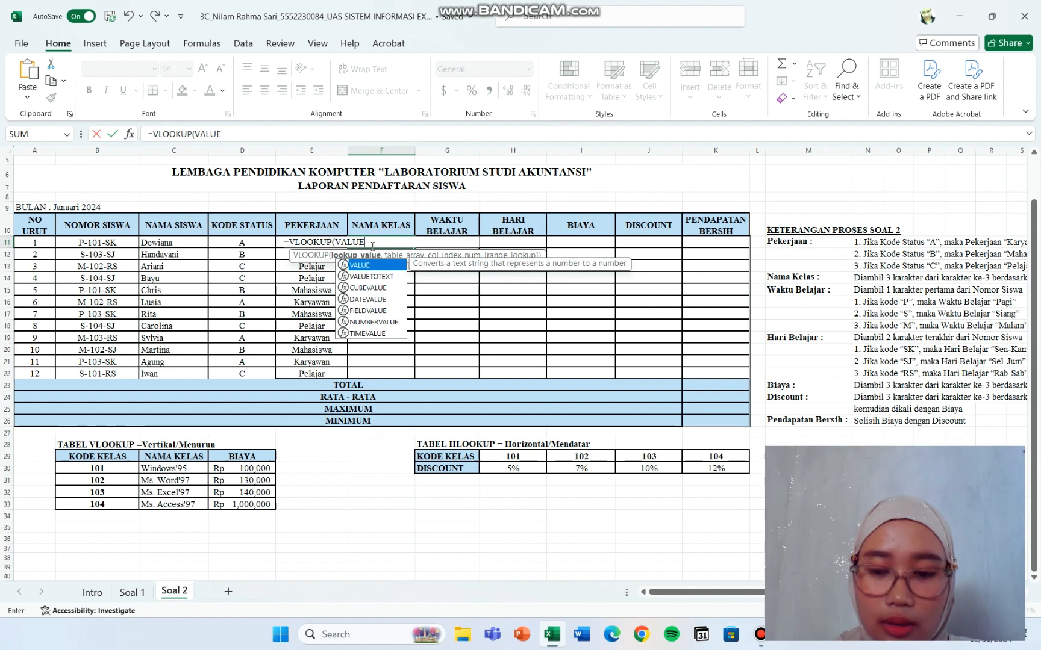
type("(")
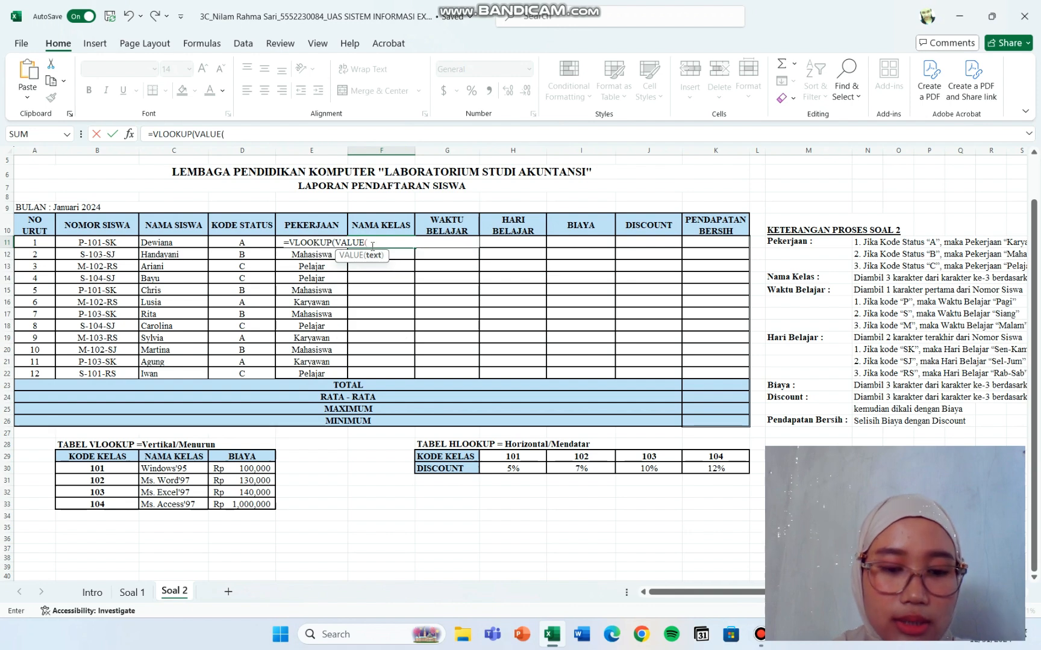
type("MID(")
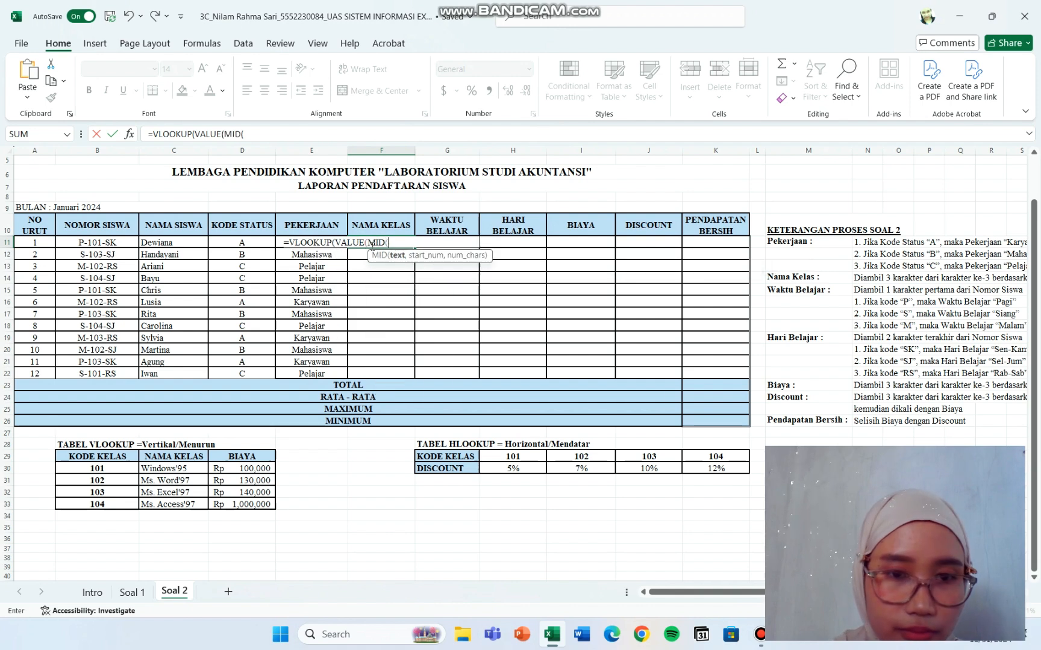
left_click(101, 244)
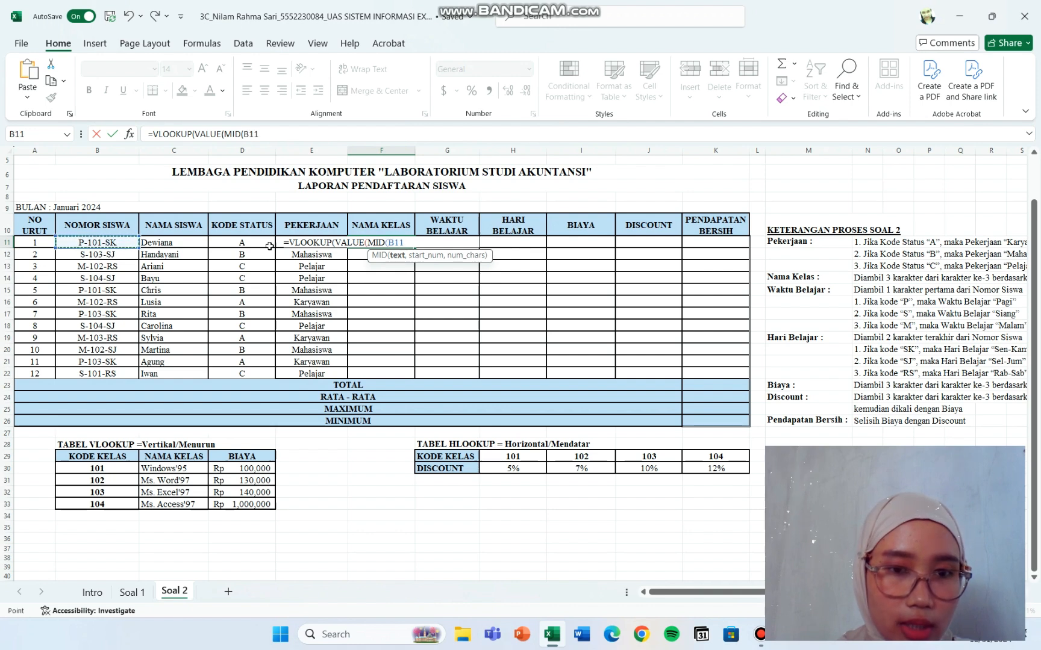
type(",3")
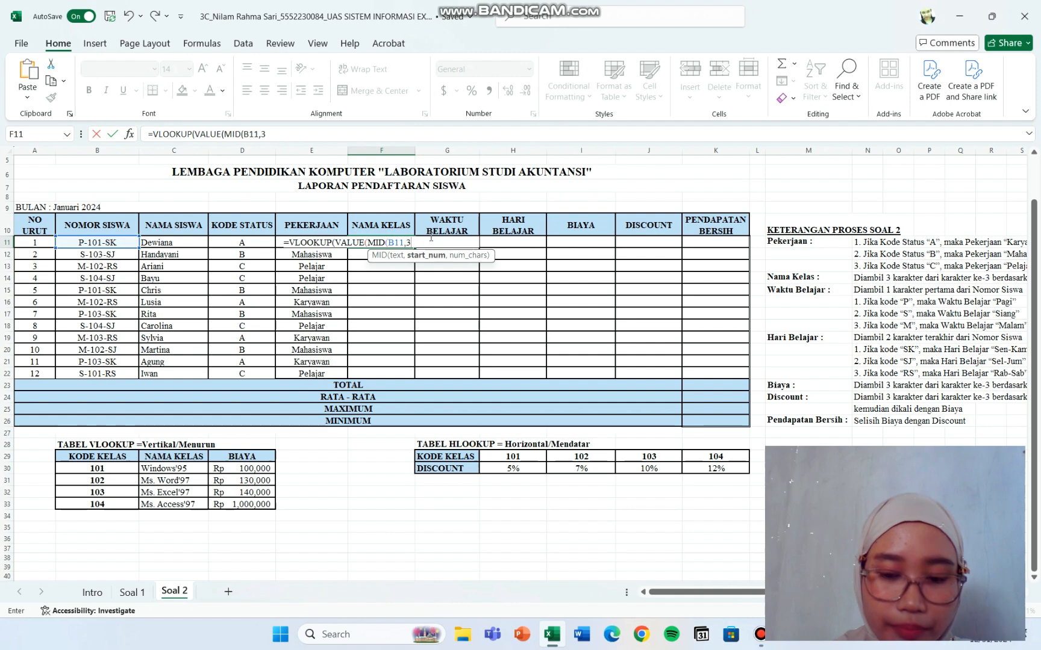
type(",")
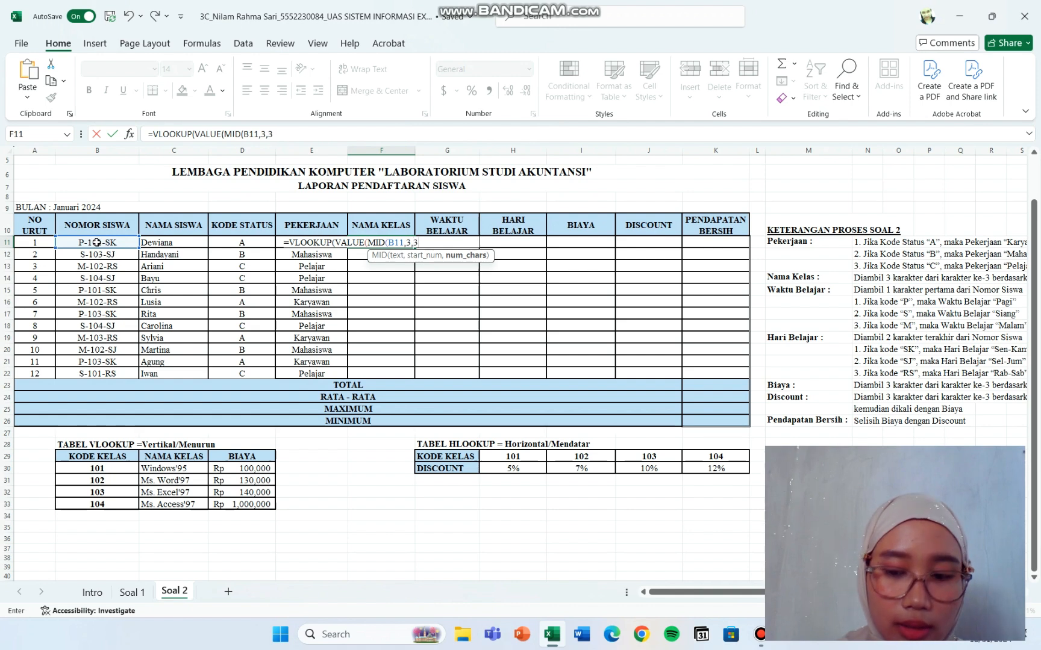
type("3)")
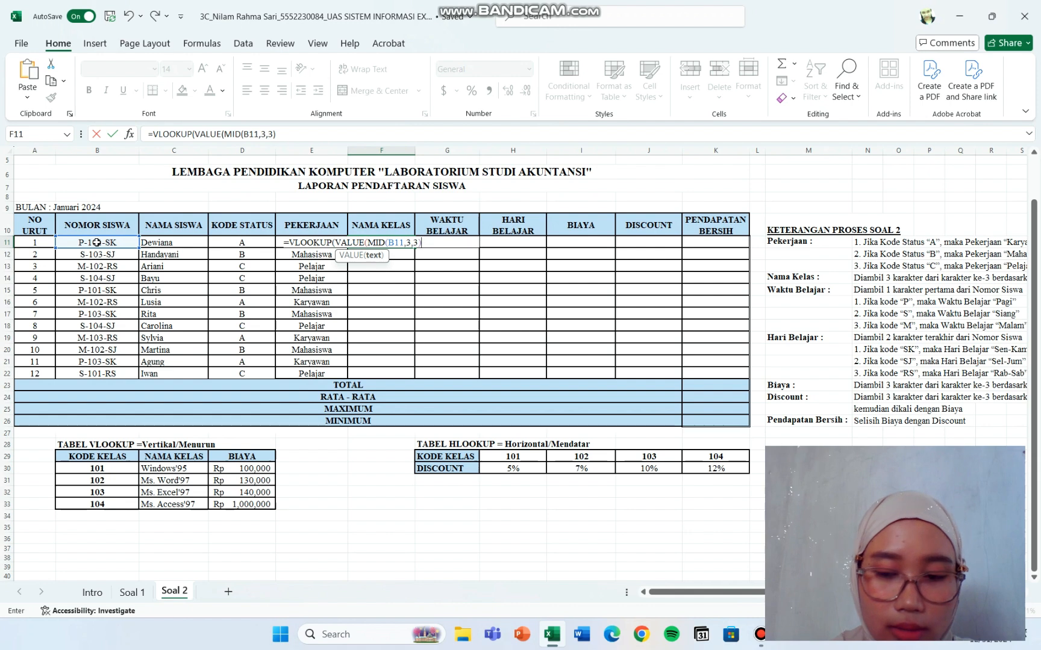
type(")")
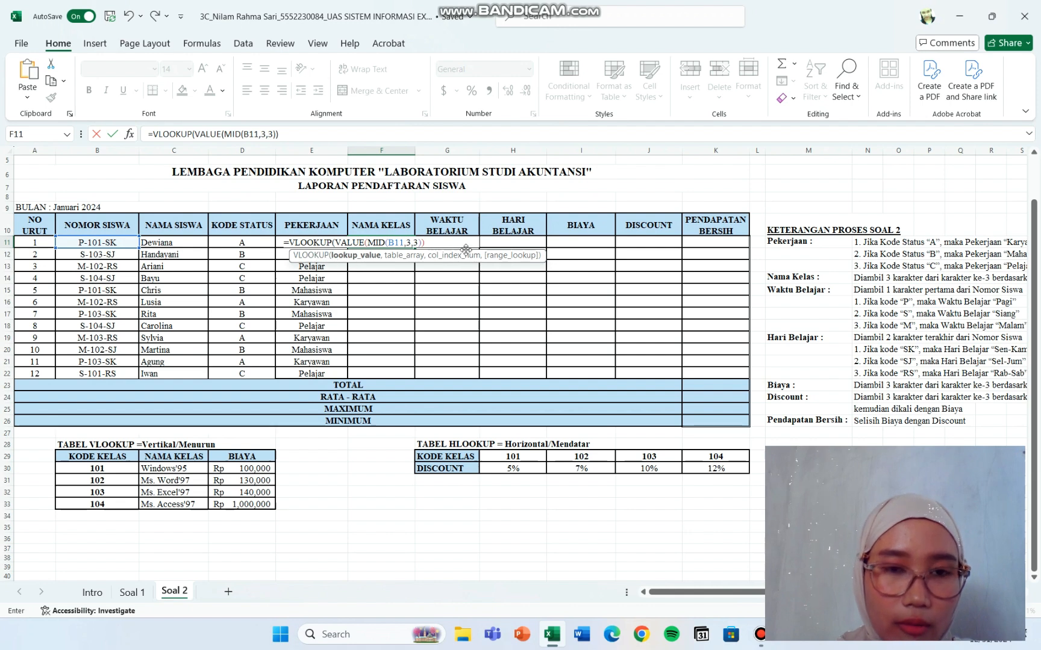
Step: Complete the F11 VLOOKUP with absolute table range $B$29:$D$33, column index 2 and range lookup 0, and commit the formula
type(",")
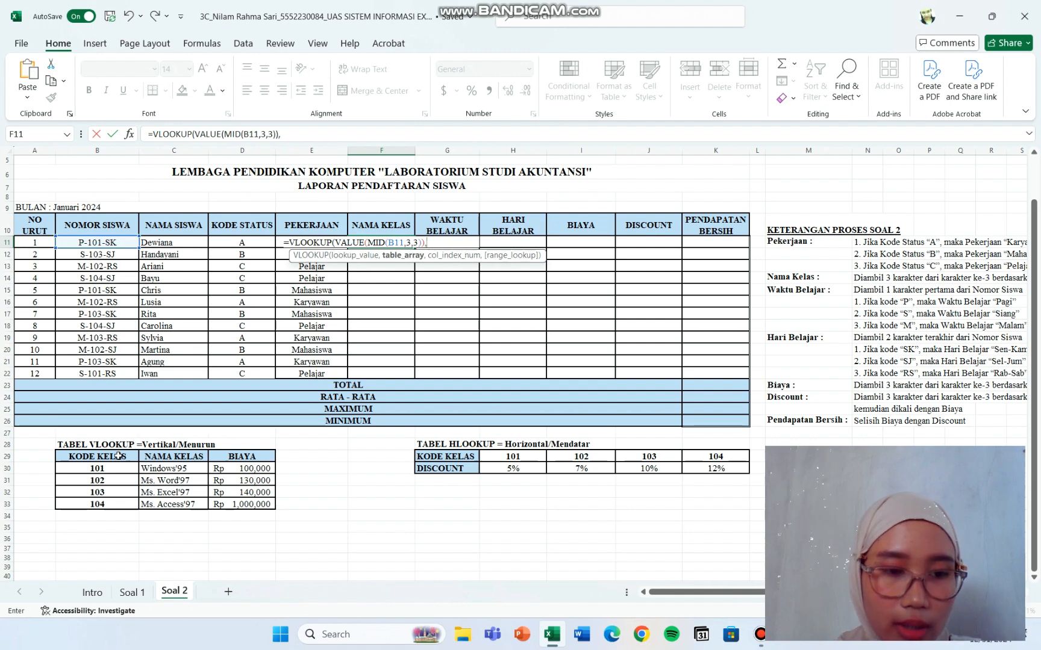
left_click_drag(118, 456, 227, 504)
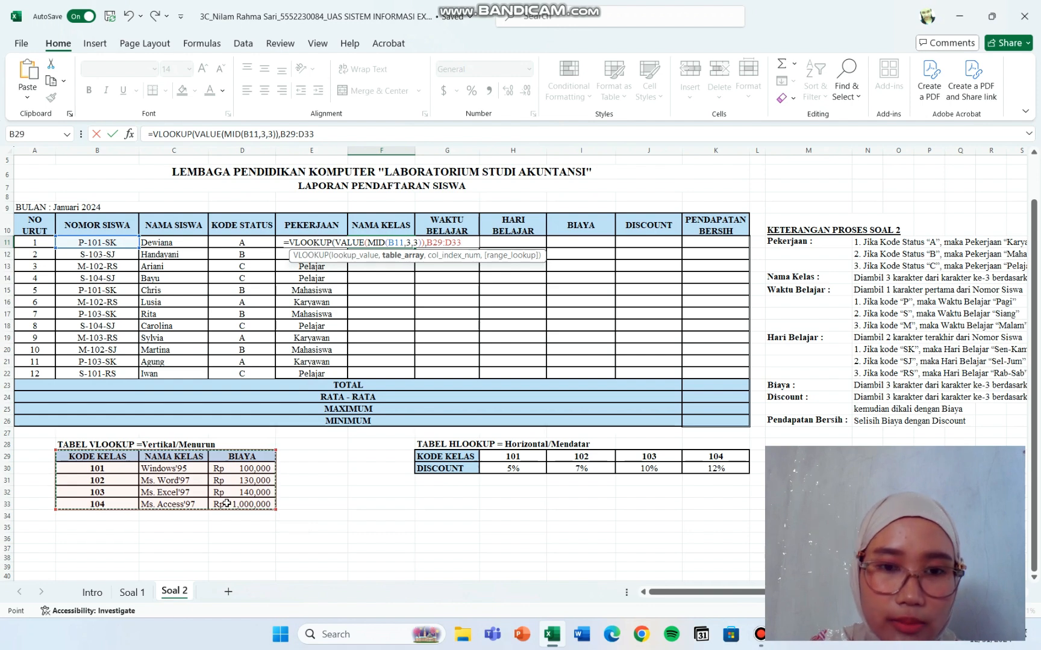
key("F4")
type(",")
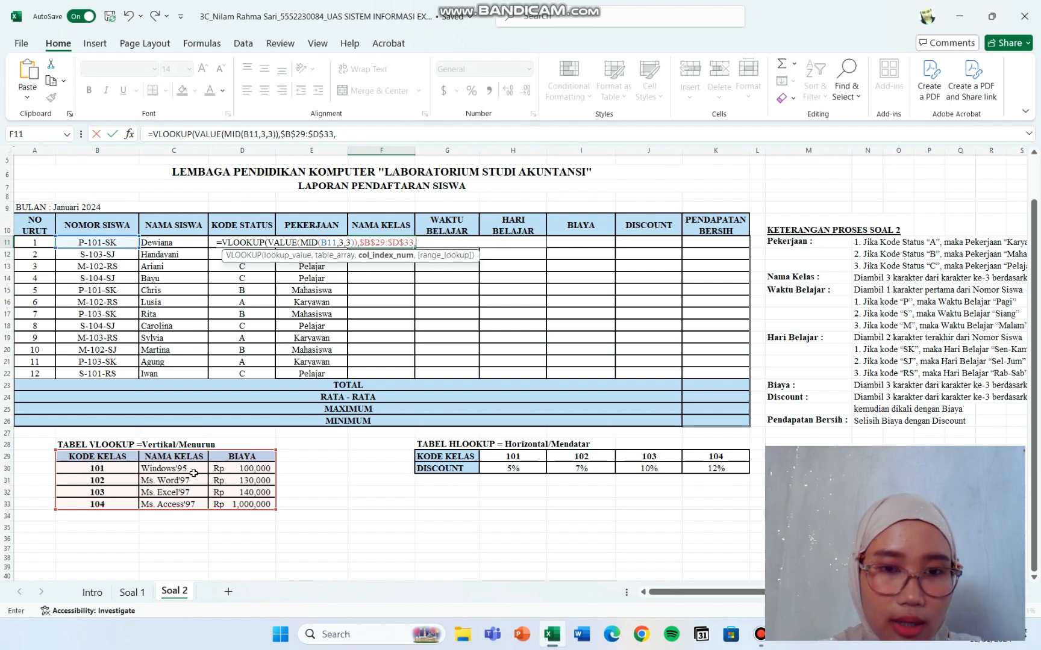
type("2,")
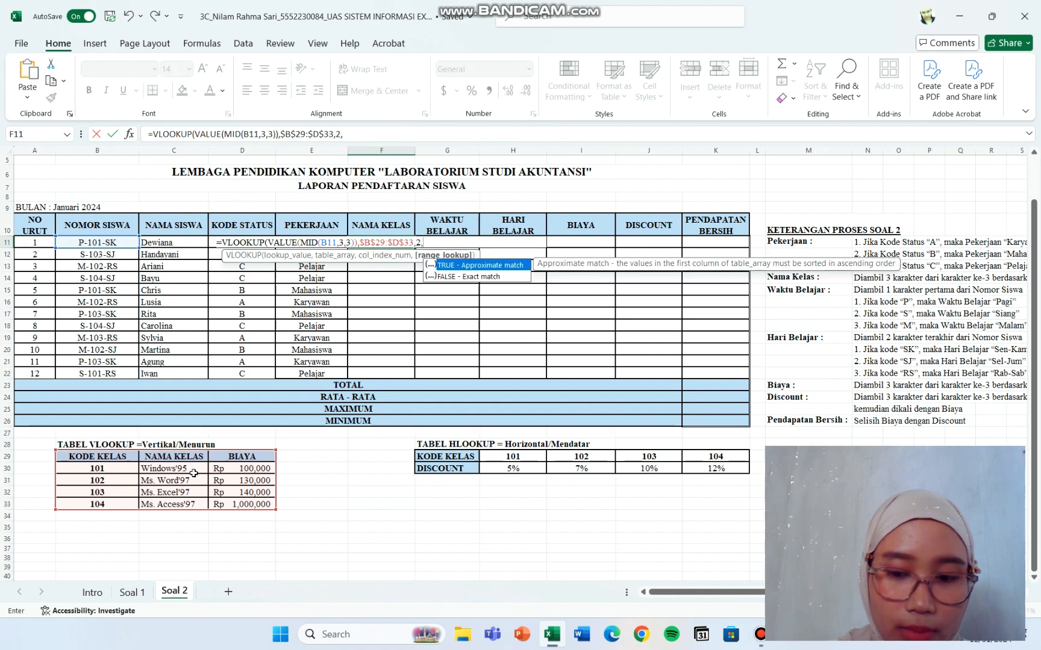
type("0)")
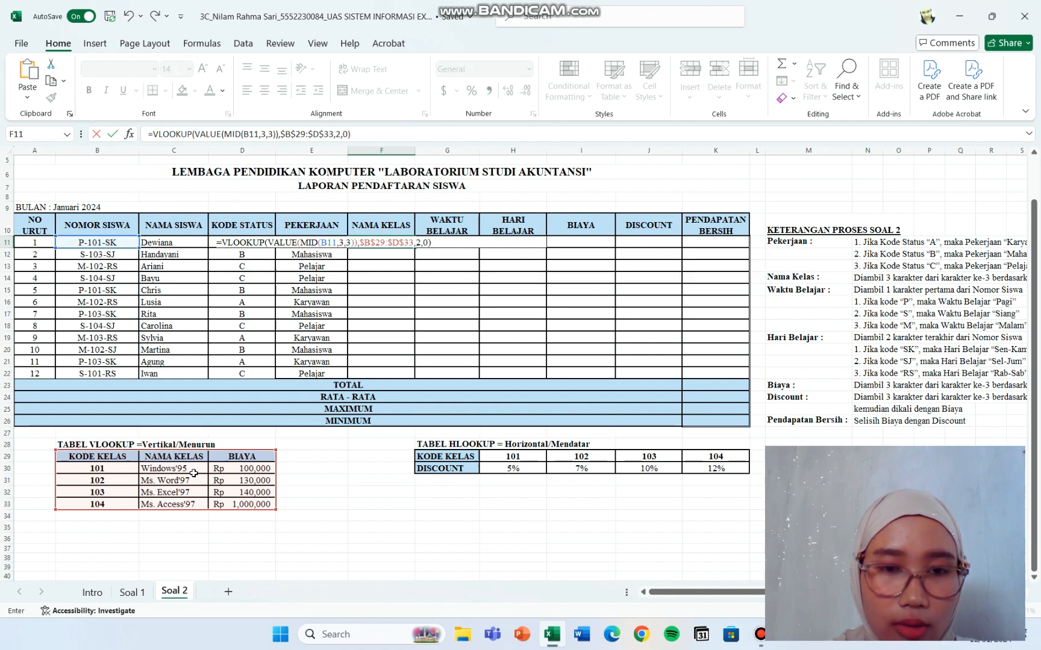
key("Return")
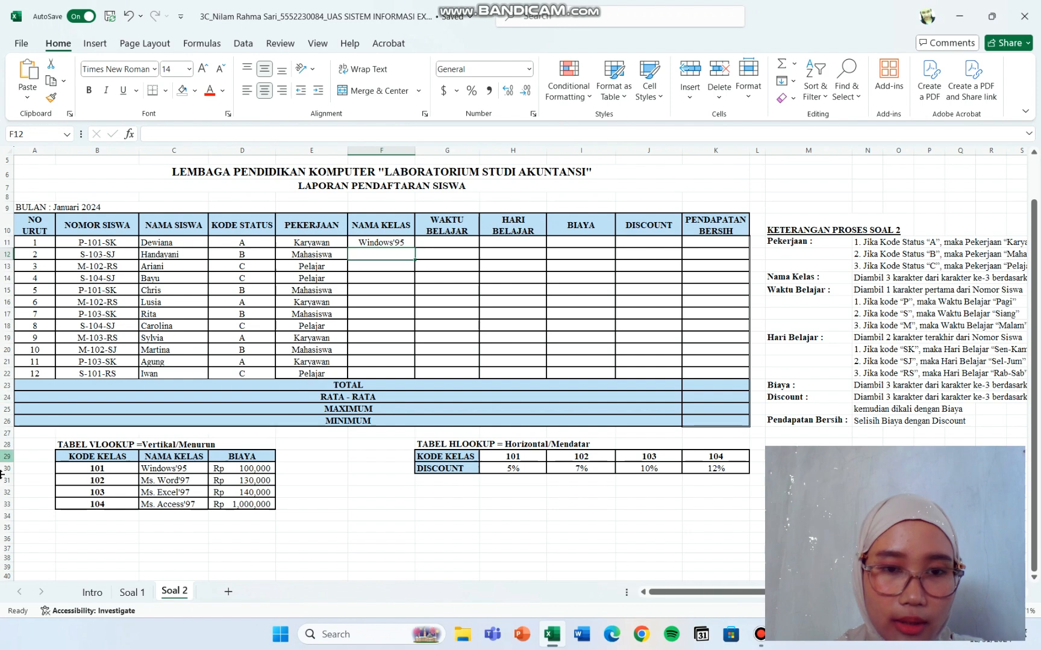
Step: Fill the F11 Nama Kelas formula down to F22
left_click(394, 242)
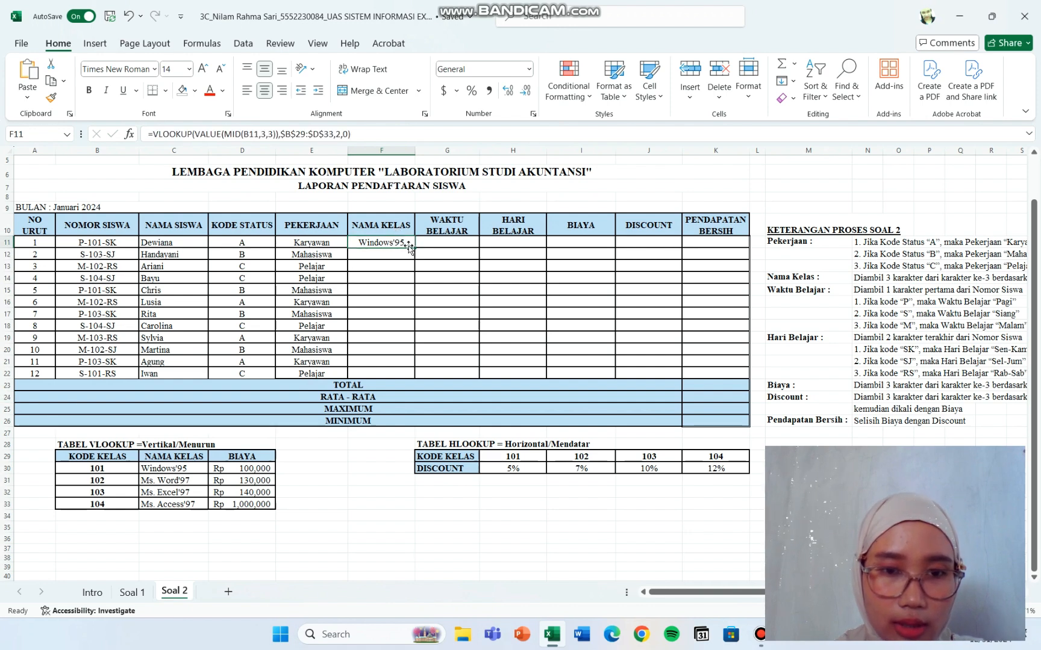
left_click_drag(413, 246, 409, 377)
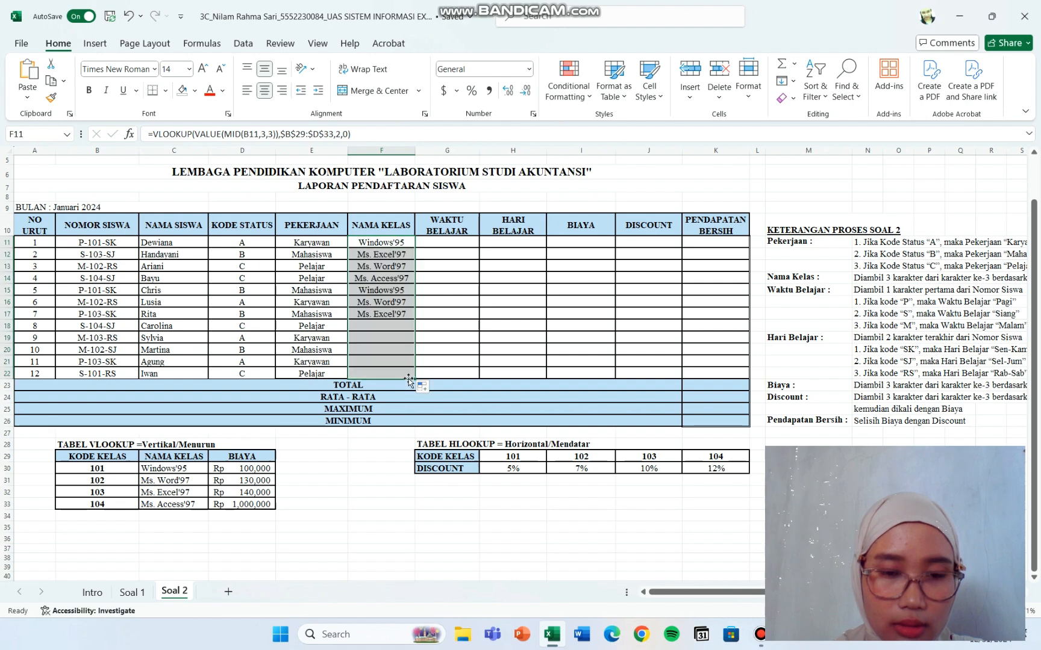
left_click(451, 314)
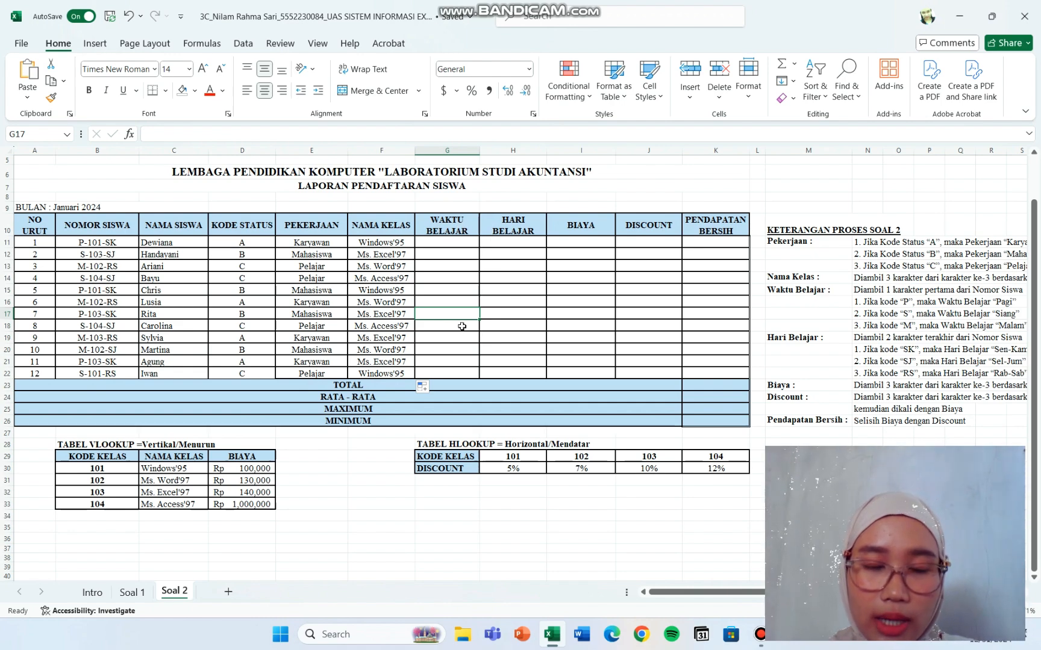
Step: Check the Waktu Belajar processing rule and start the Waktu Belajar formula in G11 with an IF containing a LEFT function
scroll(589, 334, "right", 1)
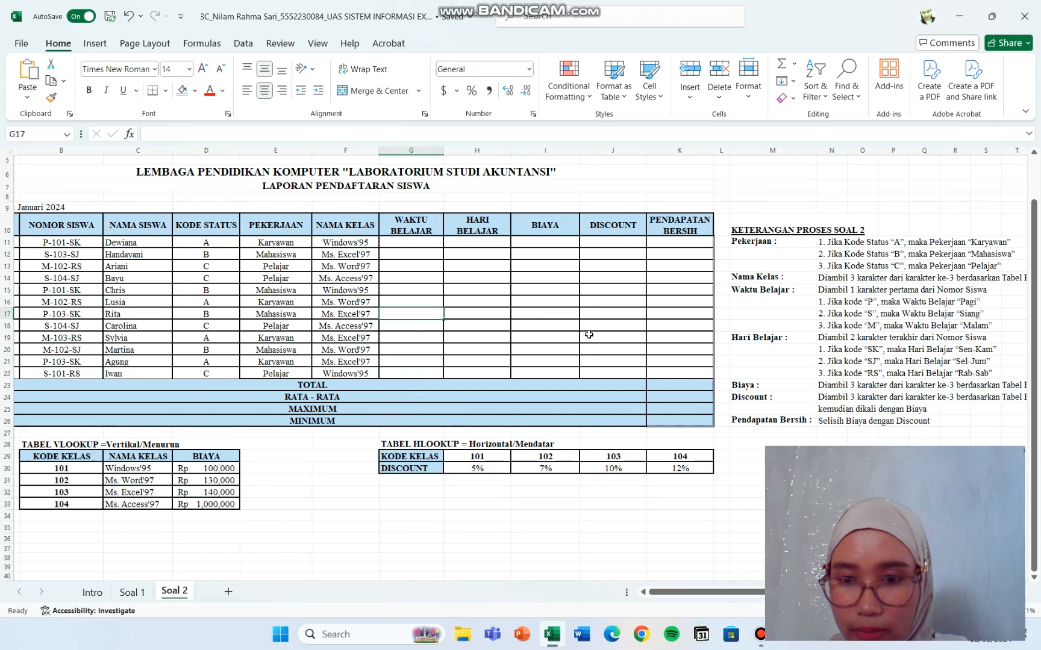
scroll(596, 338, "right", 1)
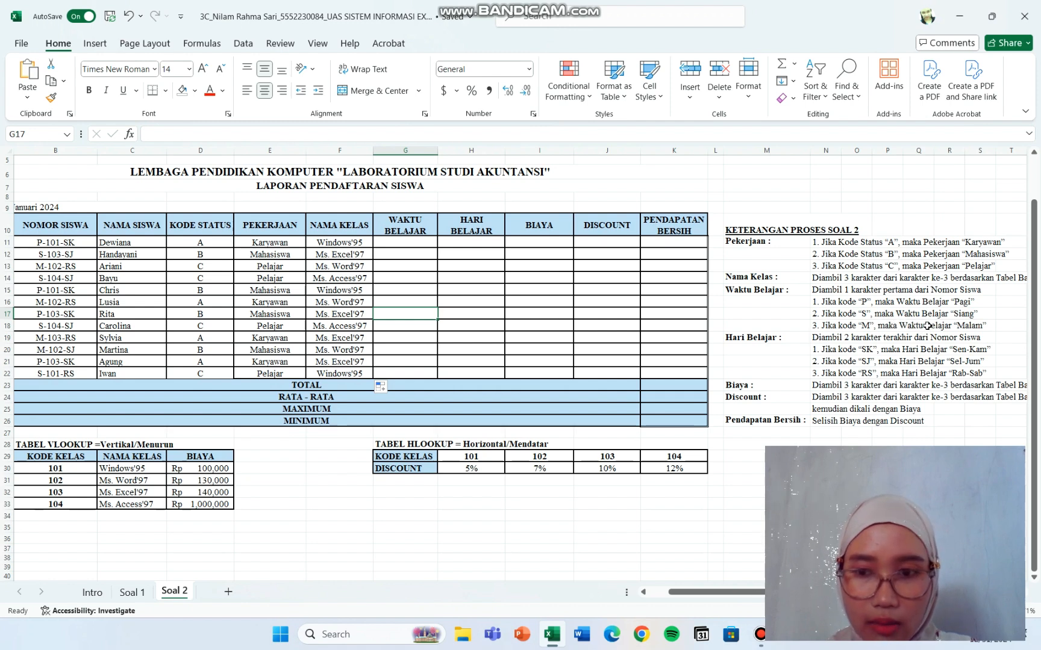
scroll(579, 413, "left", 2)
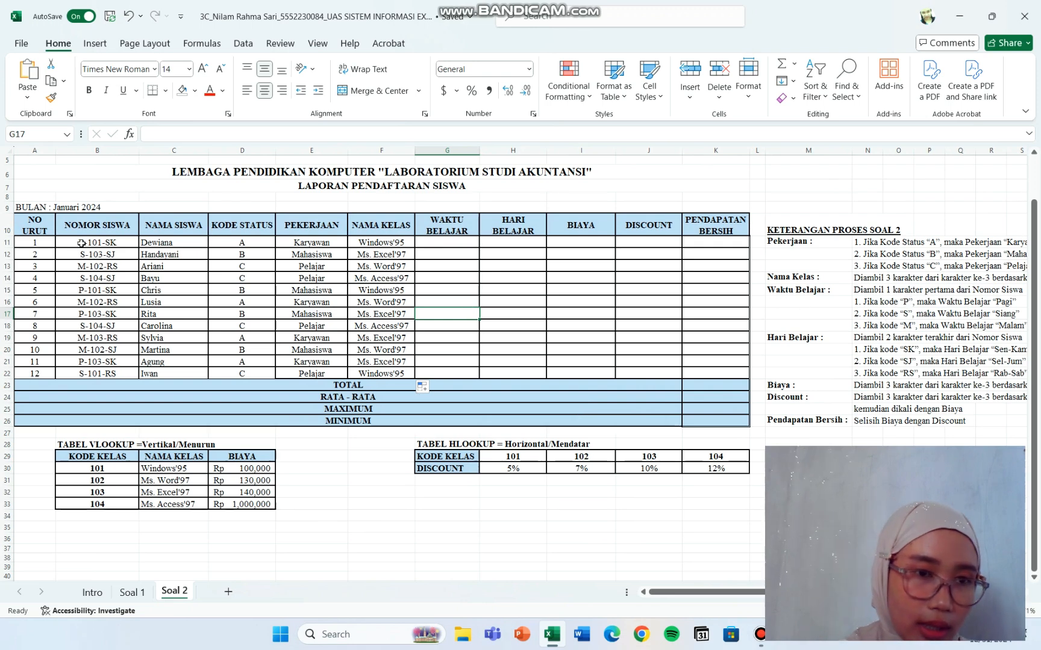
double_click(456, 242)
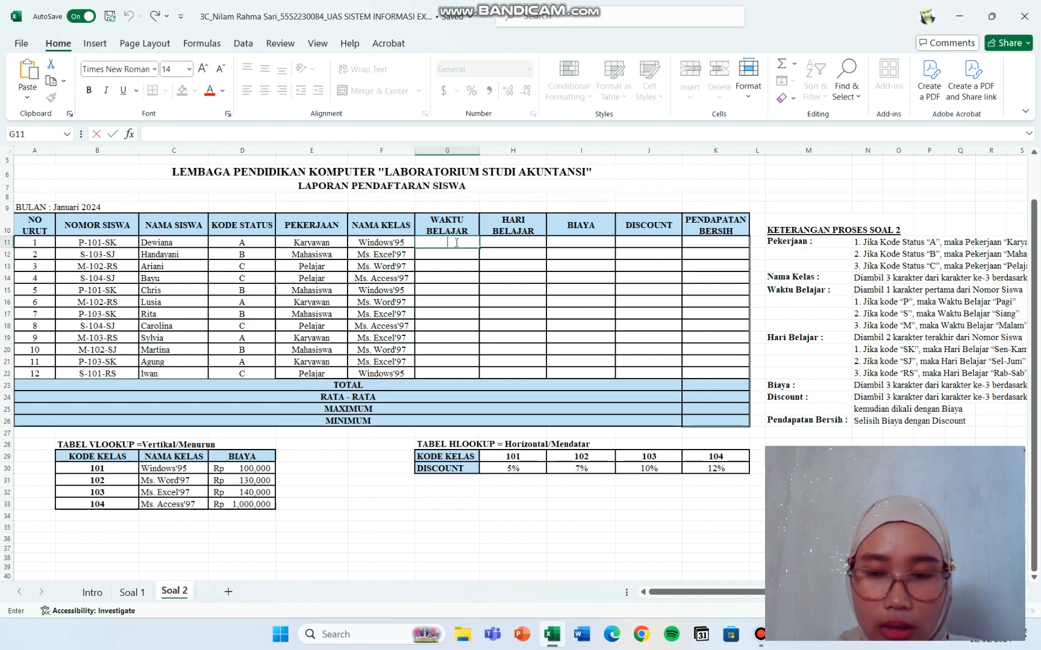
type("=IF(")
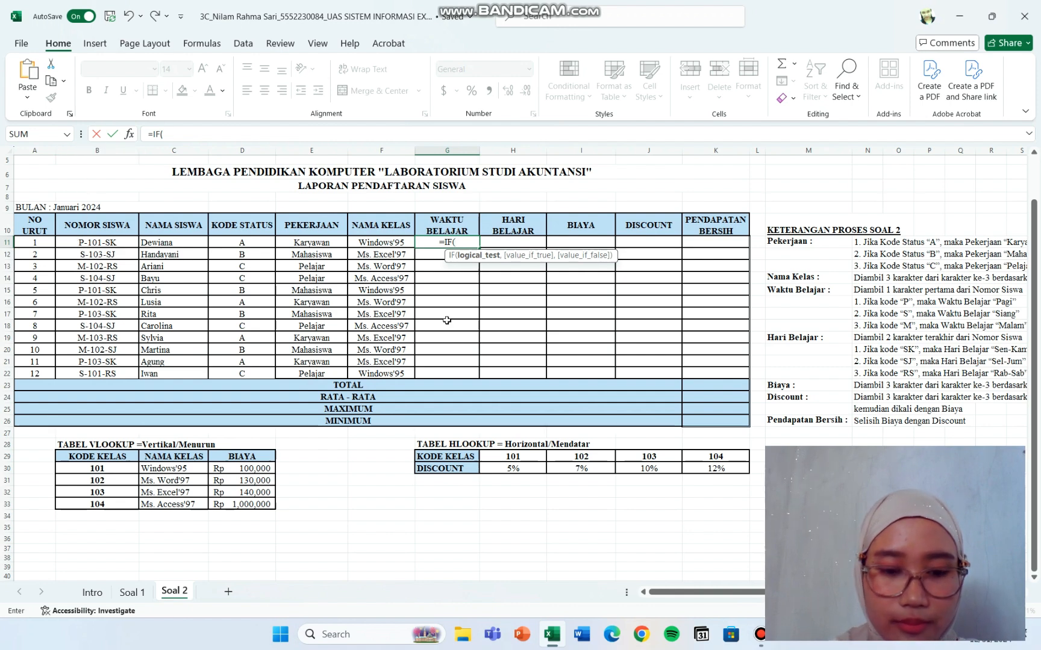
type("LEFT(")
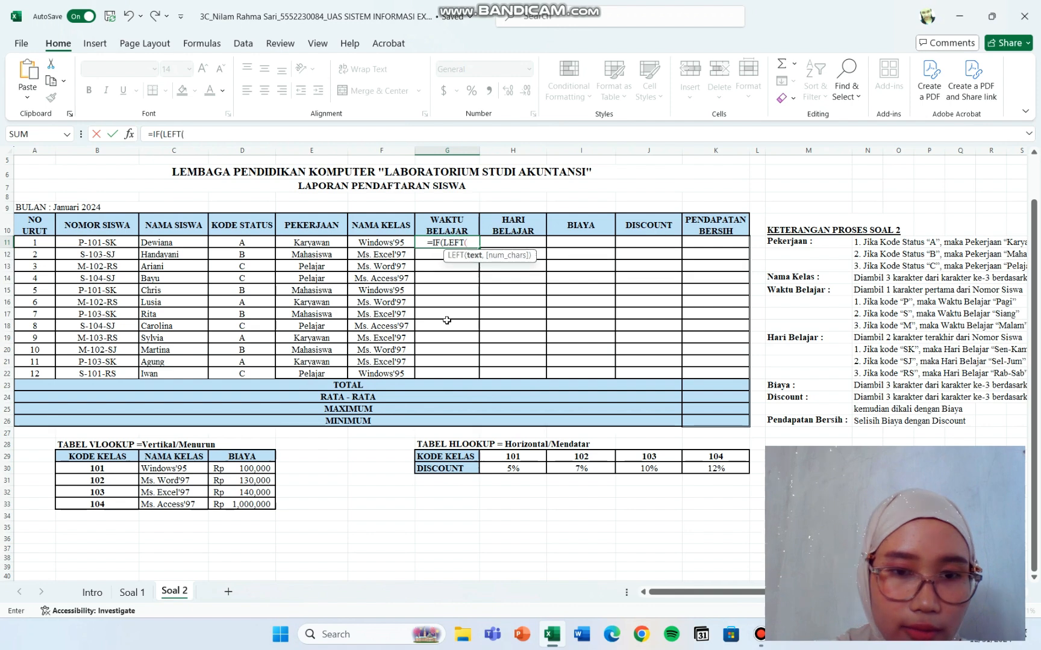
Step: Make the G11 IF test whether LEFT(B11,1) equals "P" and return "Pagi" when true
left_click(125, 243)
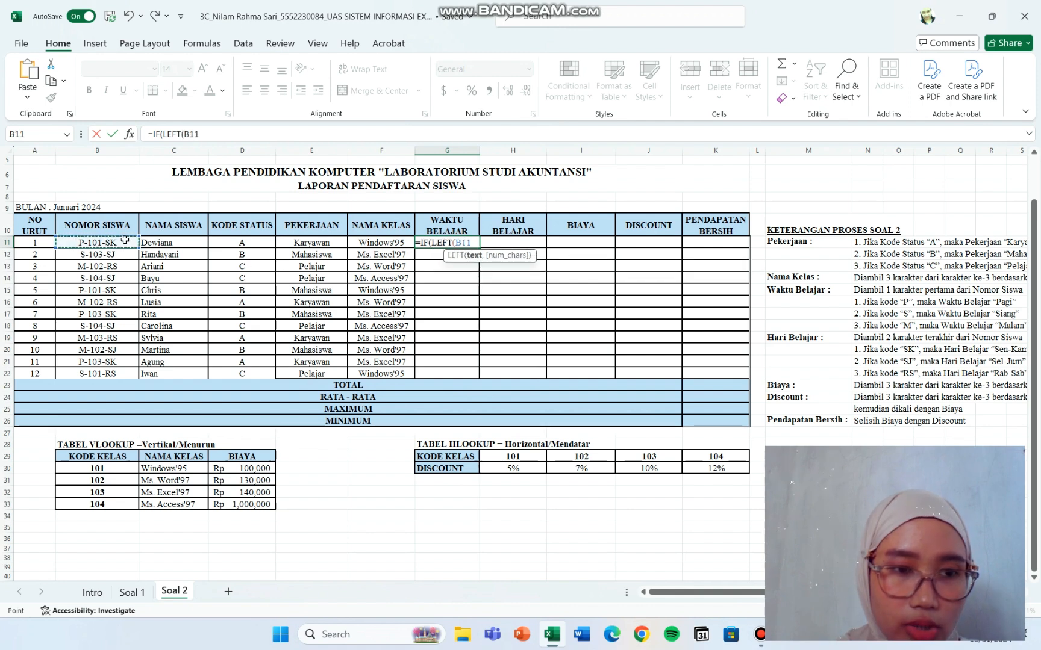
type(",")
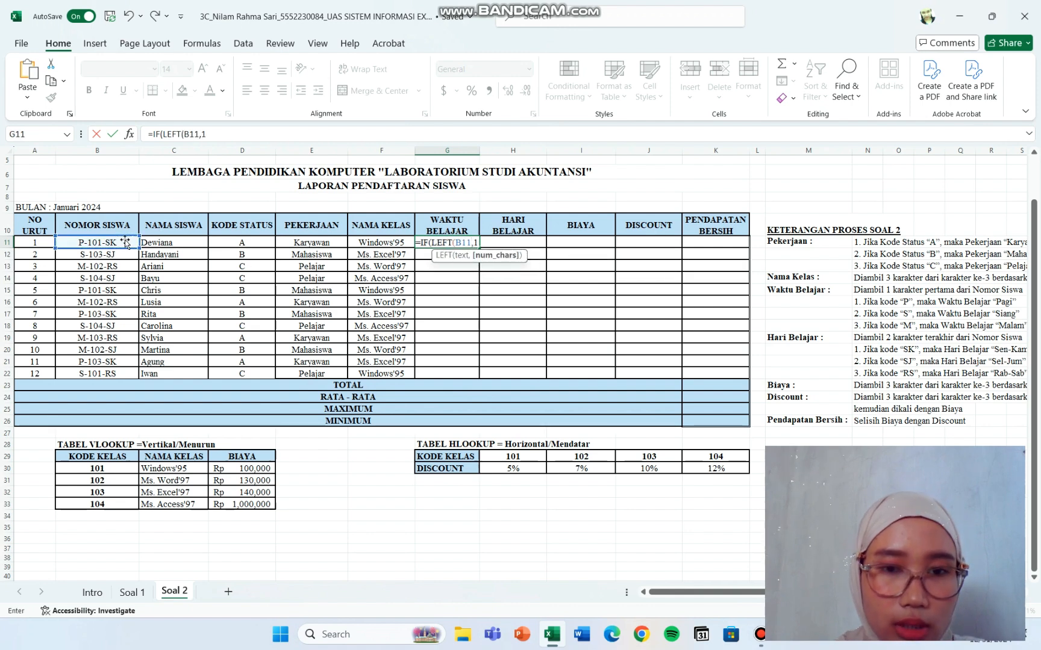
type("1)")
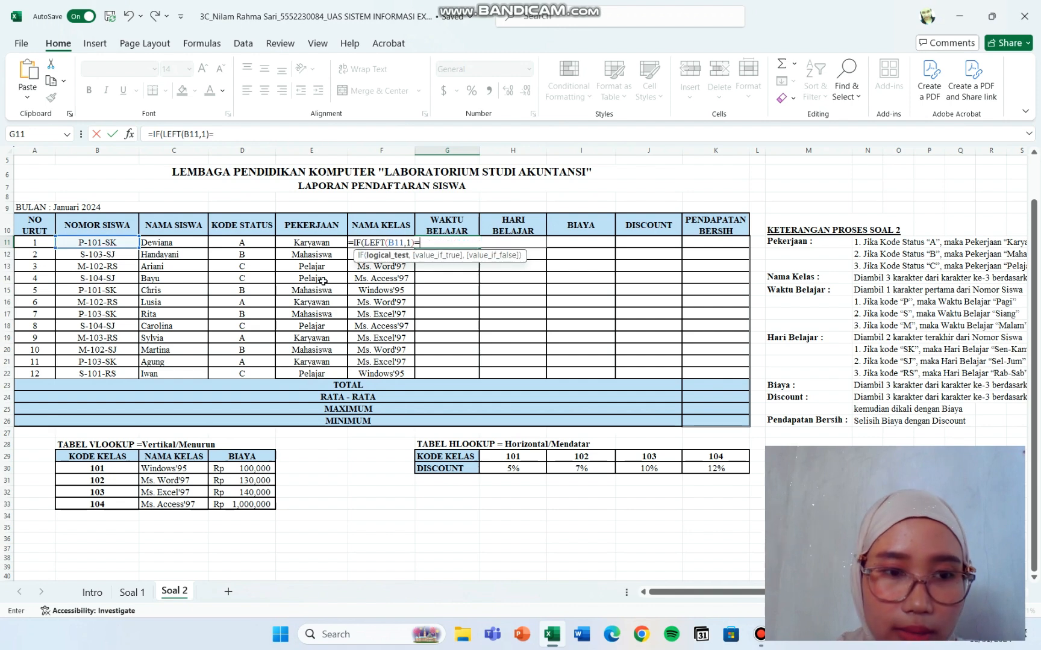
type("=\"")
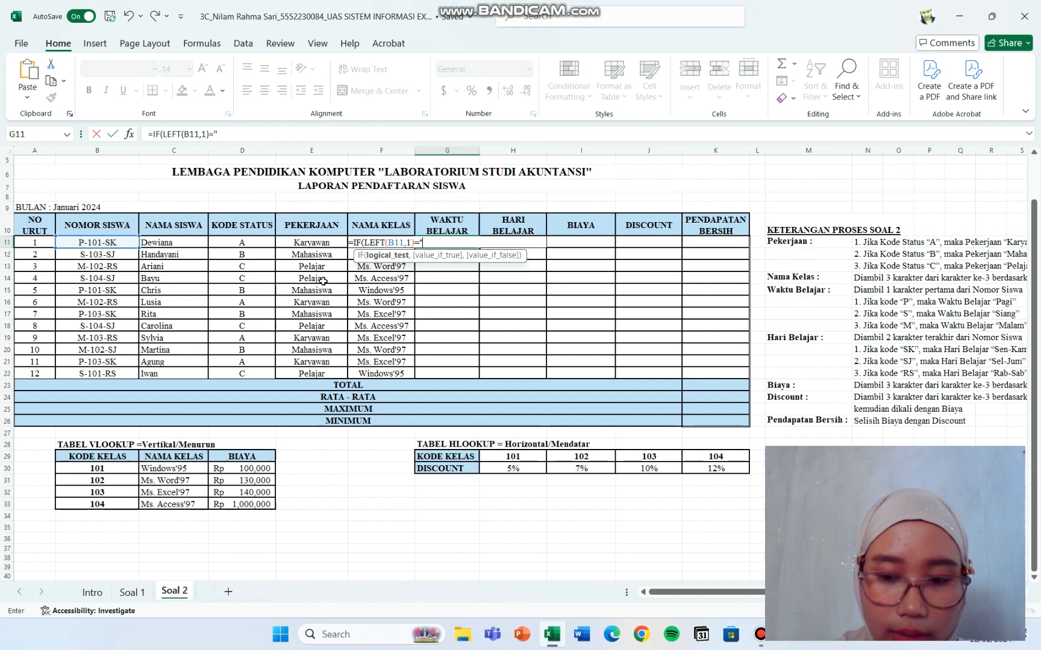
type("P\"")
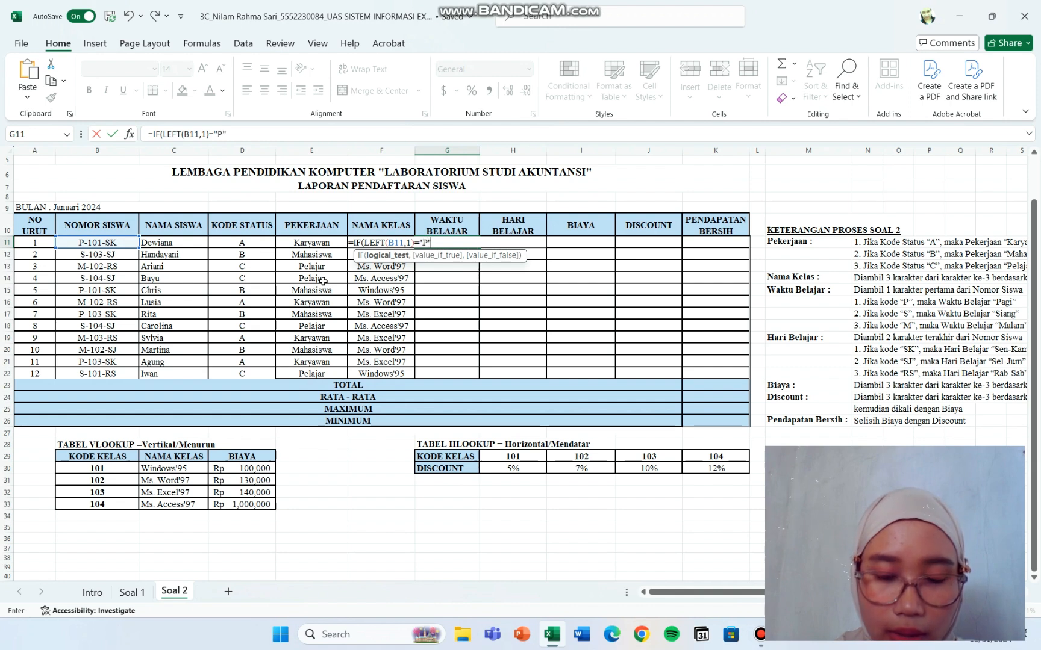
type(",\"P")
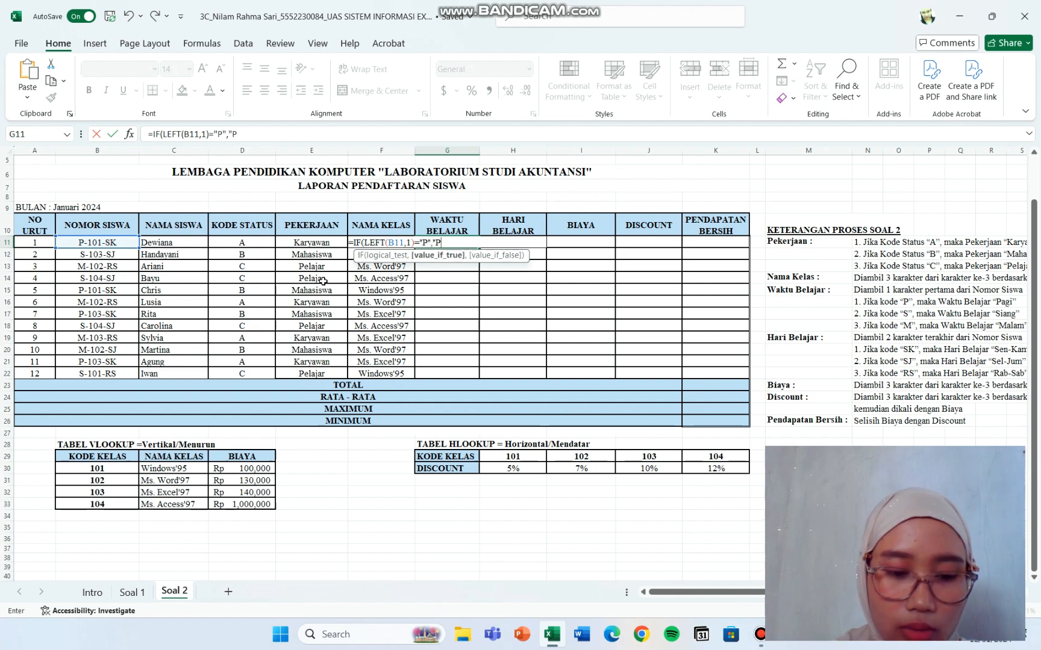
type("agi")
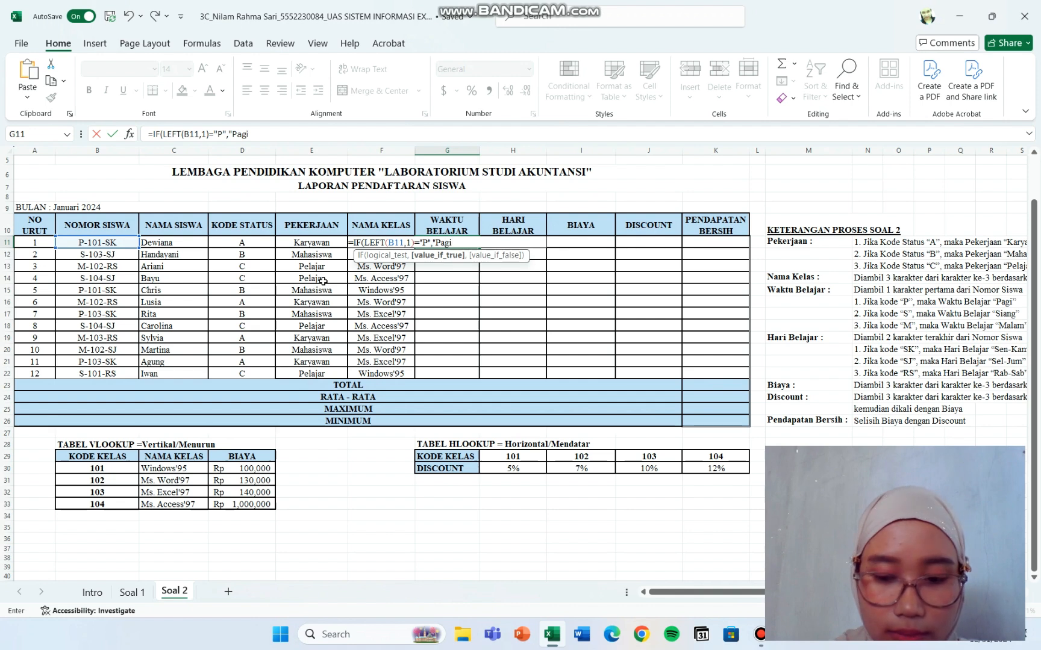
type("\",")
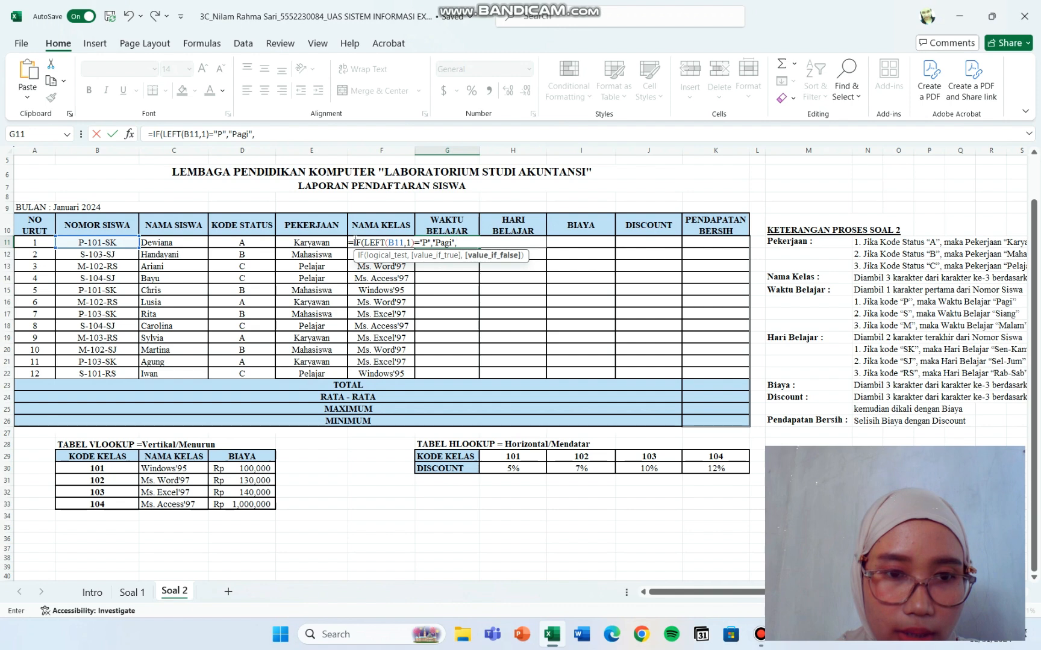
Step: Copy the "Pagi" IF test into the value-if-false part of the G11 formula and change its compared code to "S"
left_click_drag(354, 242, 453, 241)
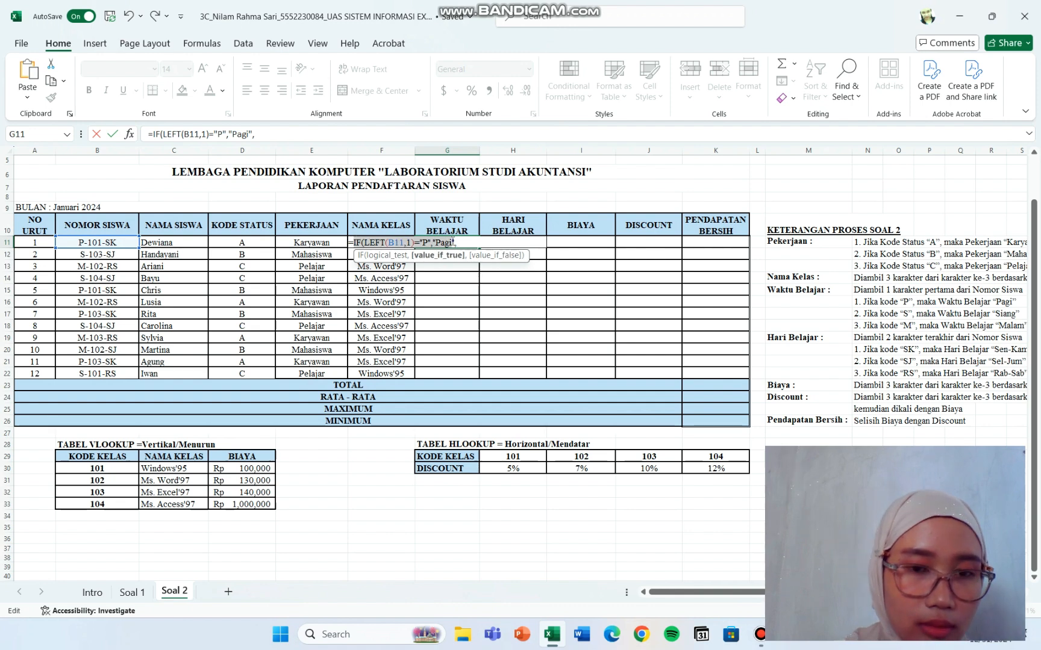
left_click(469, 243)
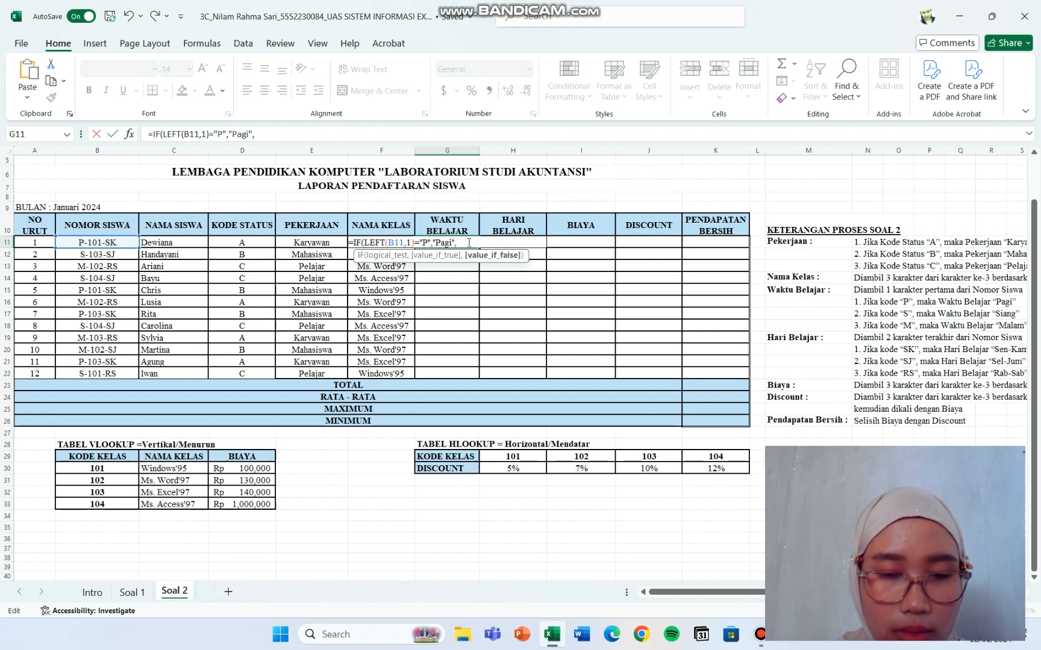
key("ctrl+v")
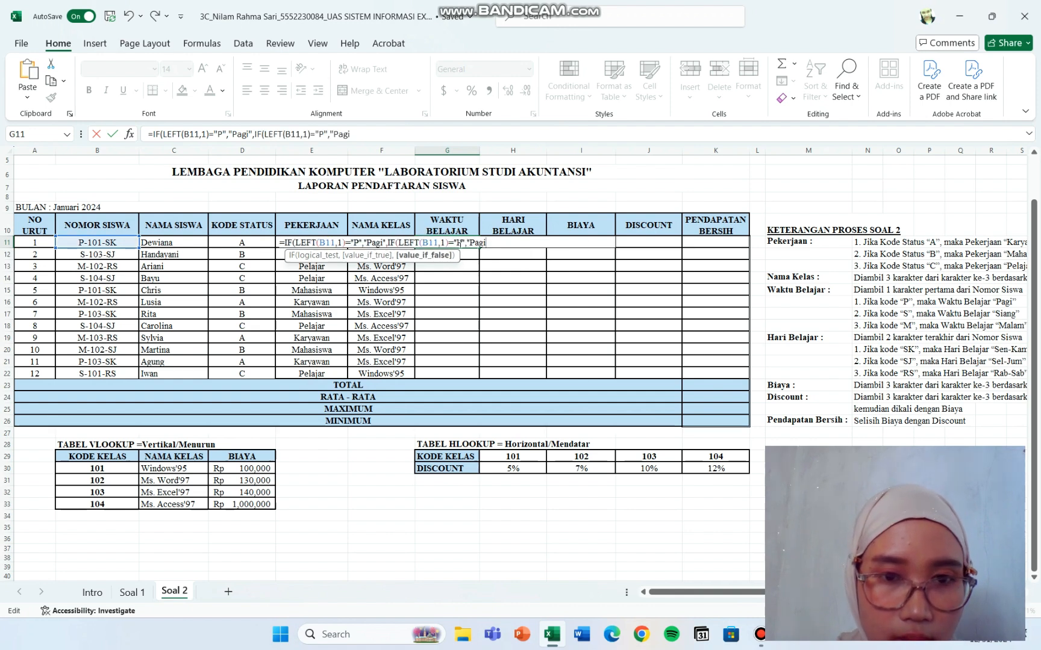
left_click(459, 243)
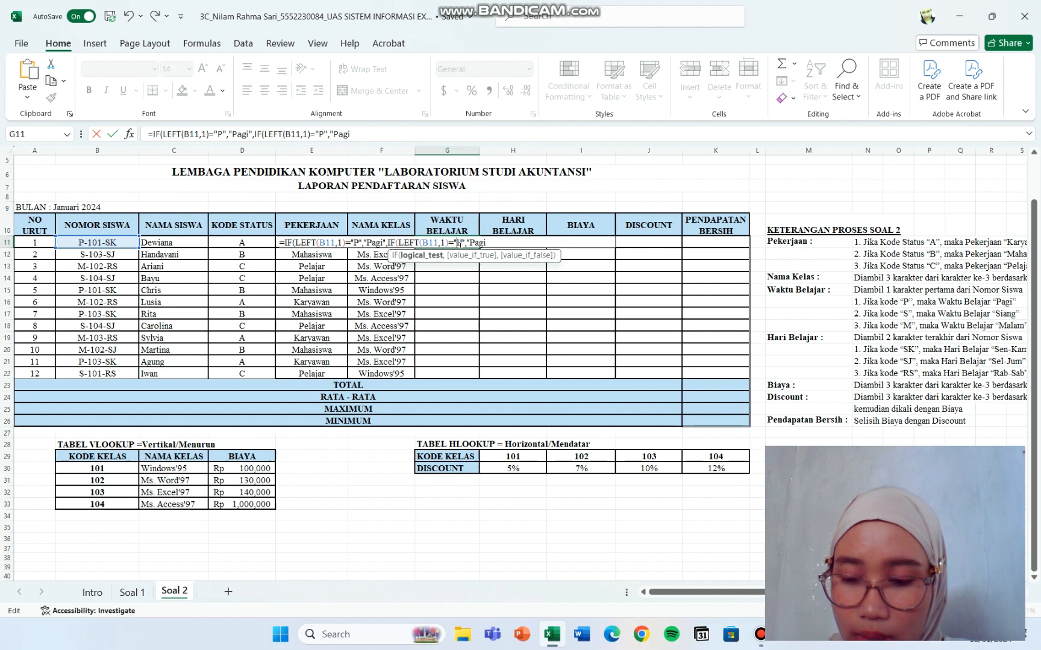
key("BackSpace")
type("s")
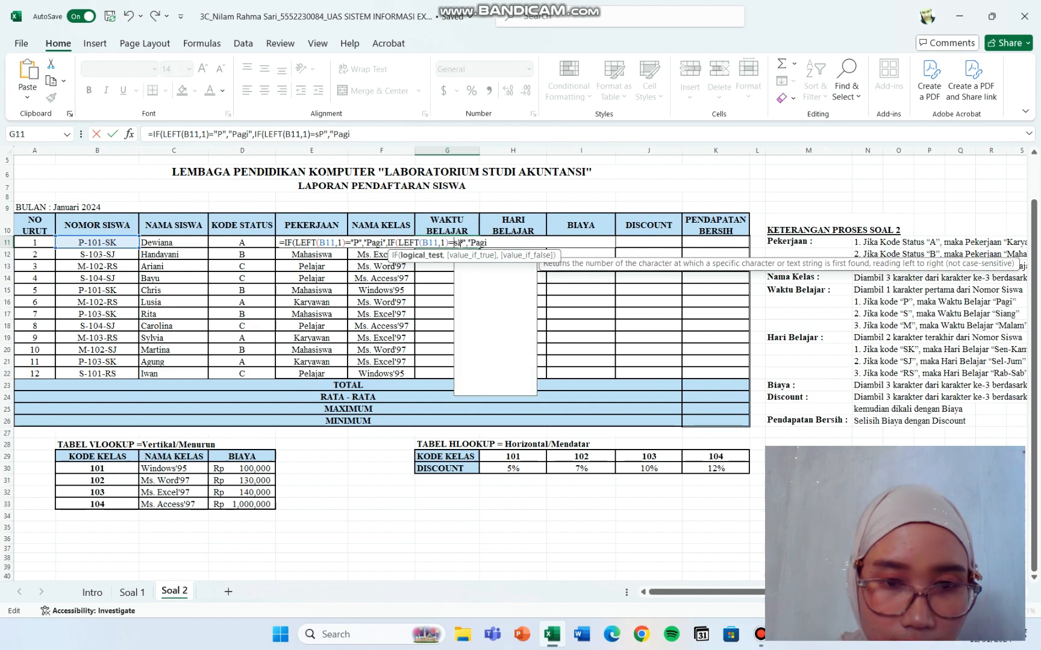
key("BackSpace")
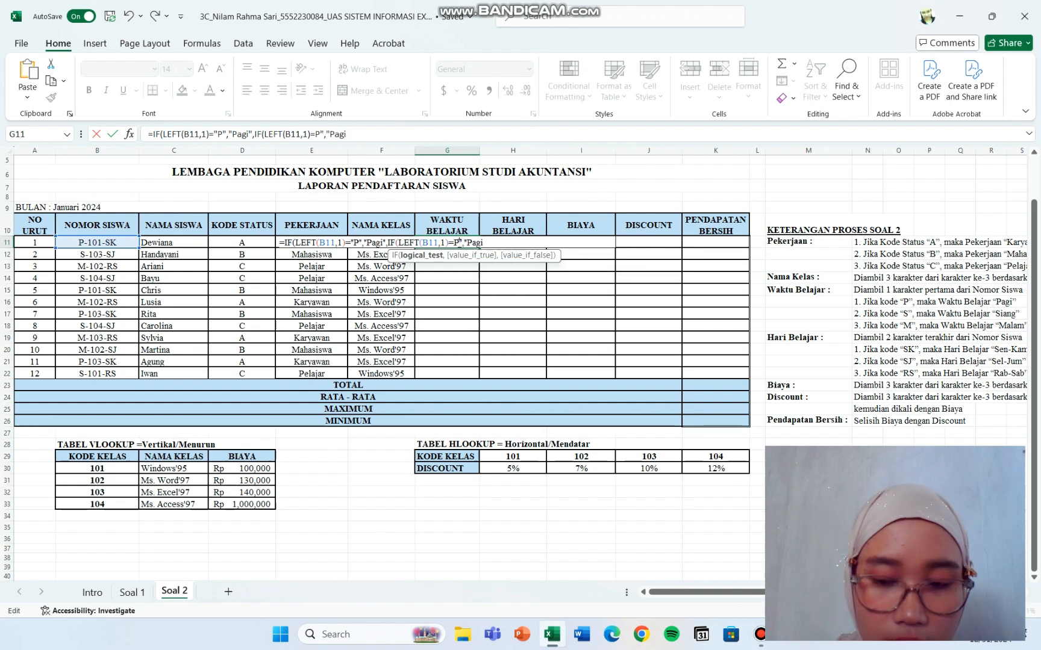
key("BackSpace")
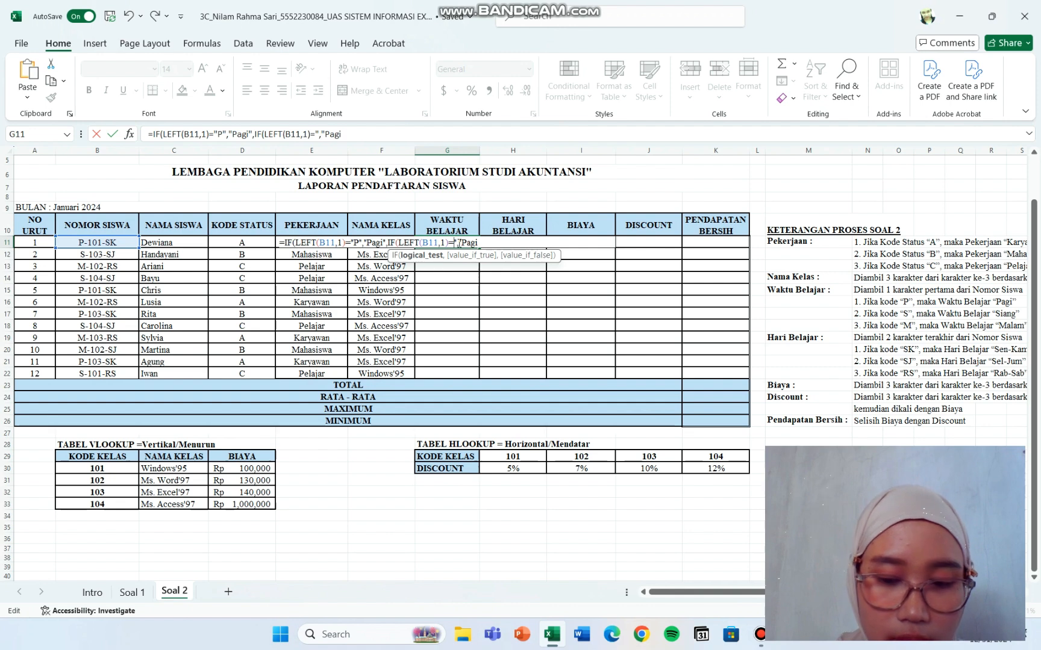
type("\"S")
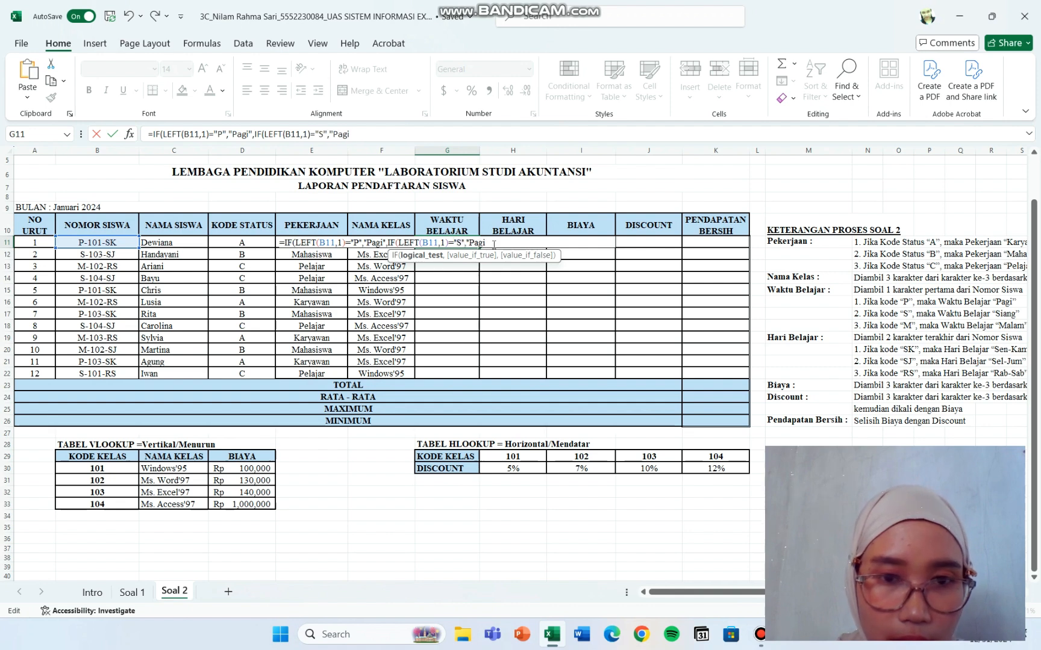
Step: Replace the copied result in the nested G11 IF with "Siang" and move on to its value-if-false argument
key("BackSpace")
key("BackSpace")
key("BackSpace")
key("BackSpace")
type("S")
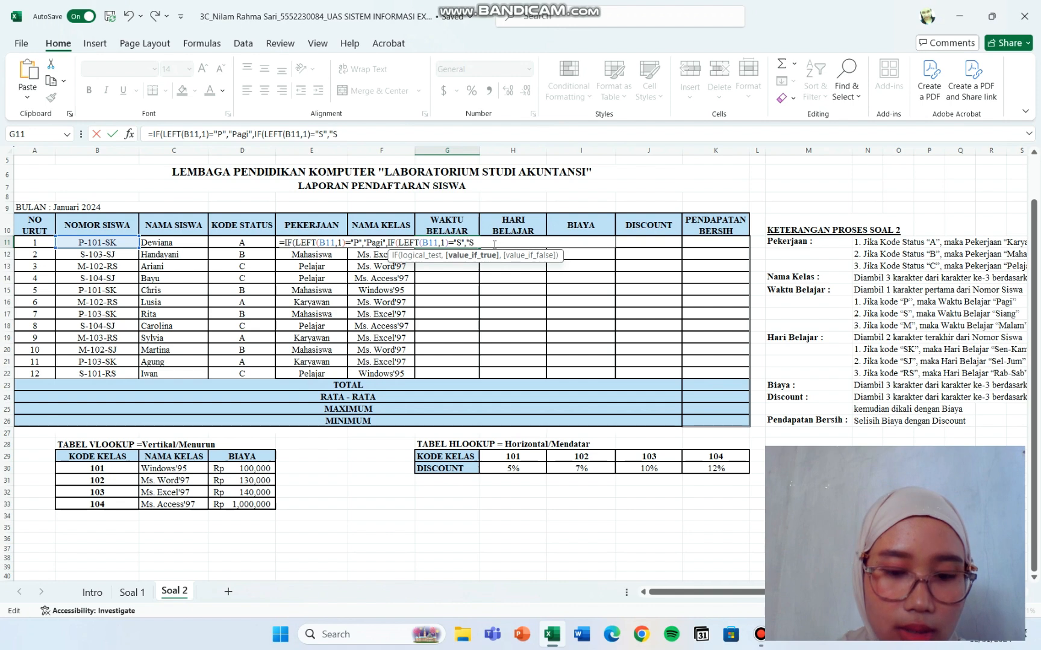
type("iang\"")
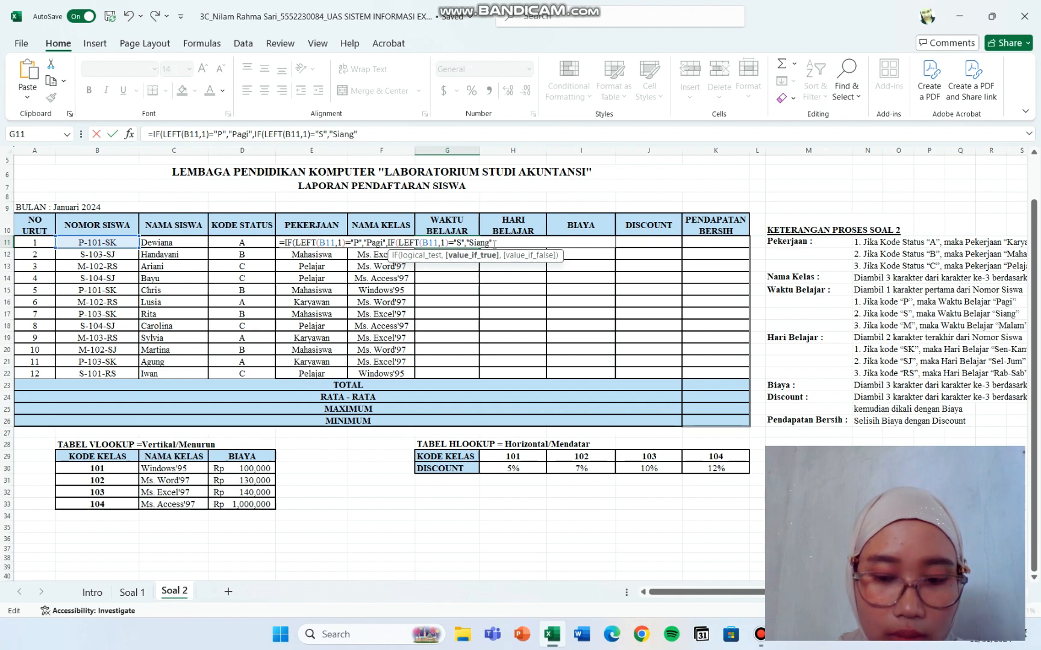
type(",")
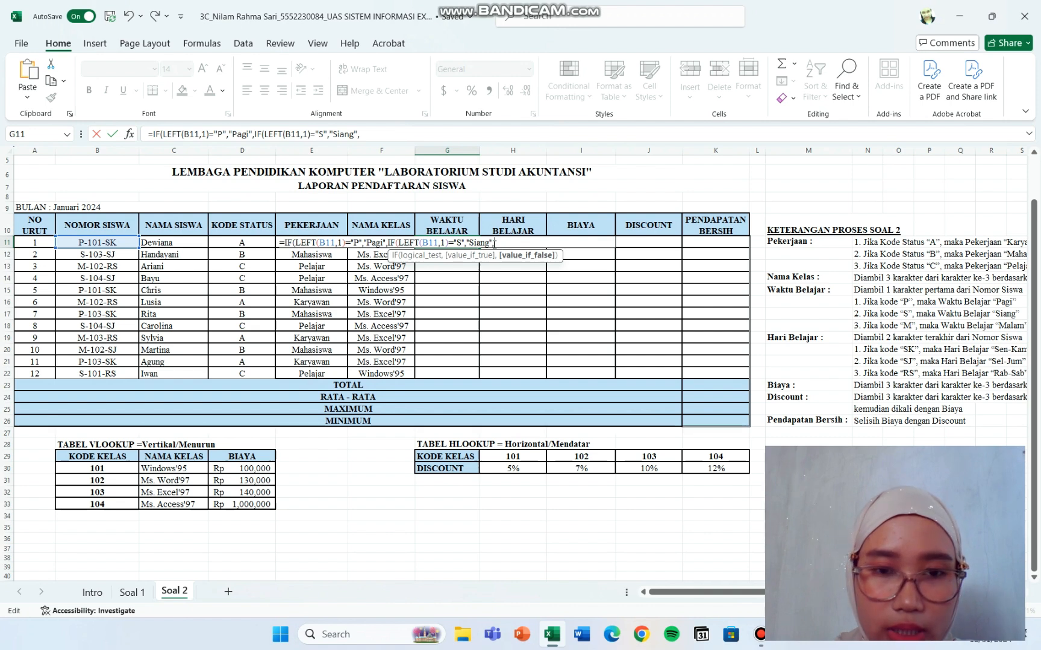
Step: Finish the Waktu Belajar formula in G11 with "Malam" as the nested IF's value-if-false result
type("\"Ma")
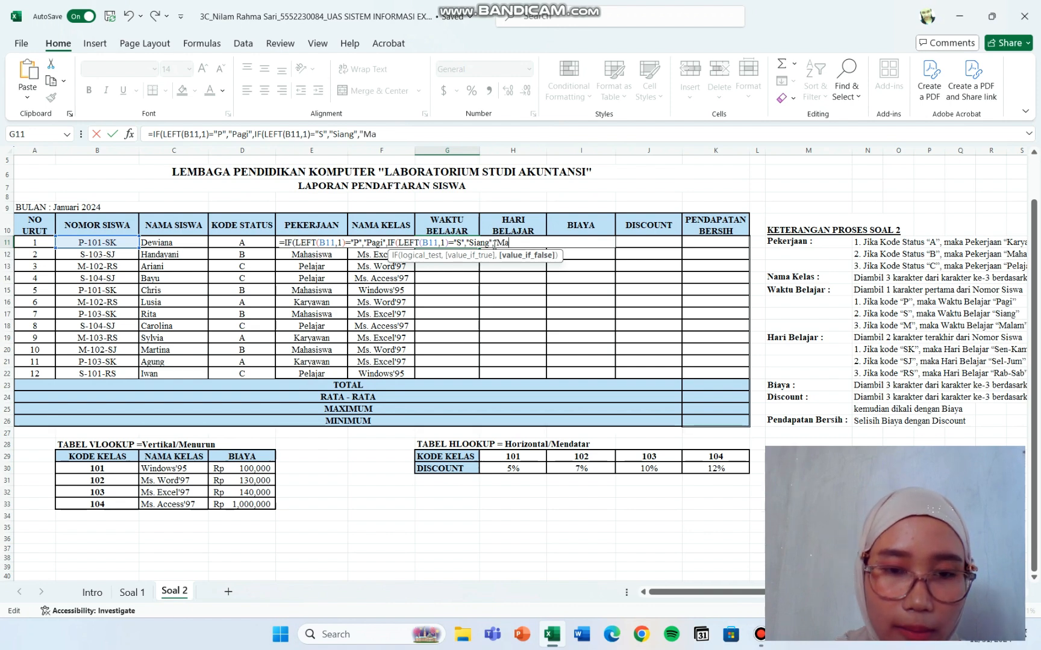
type("lam\"")
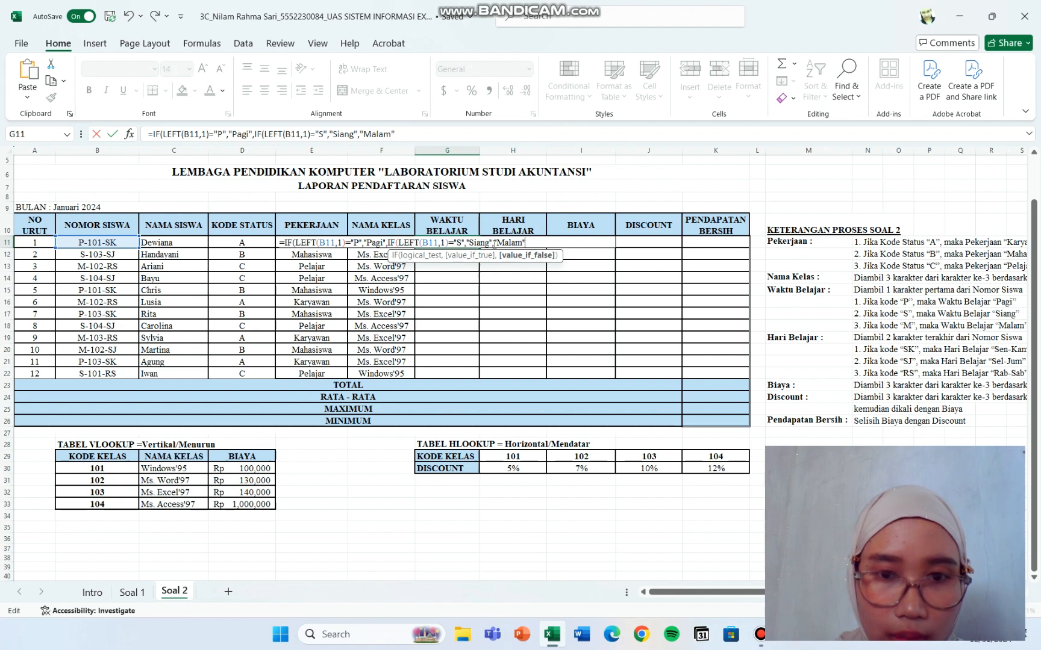
type(")")
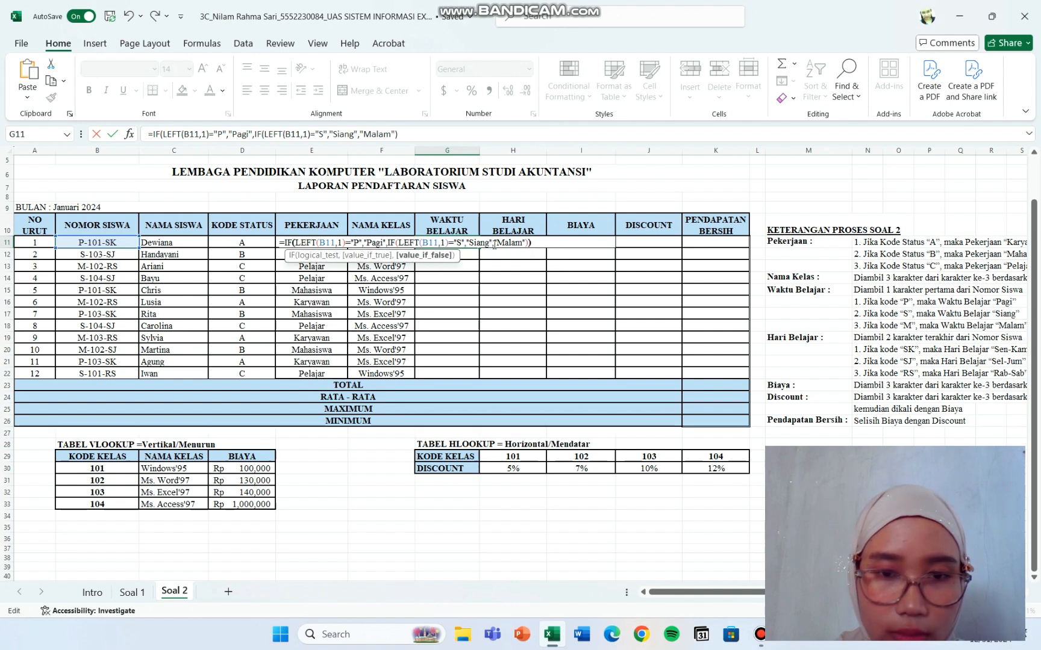
key("Return")
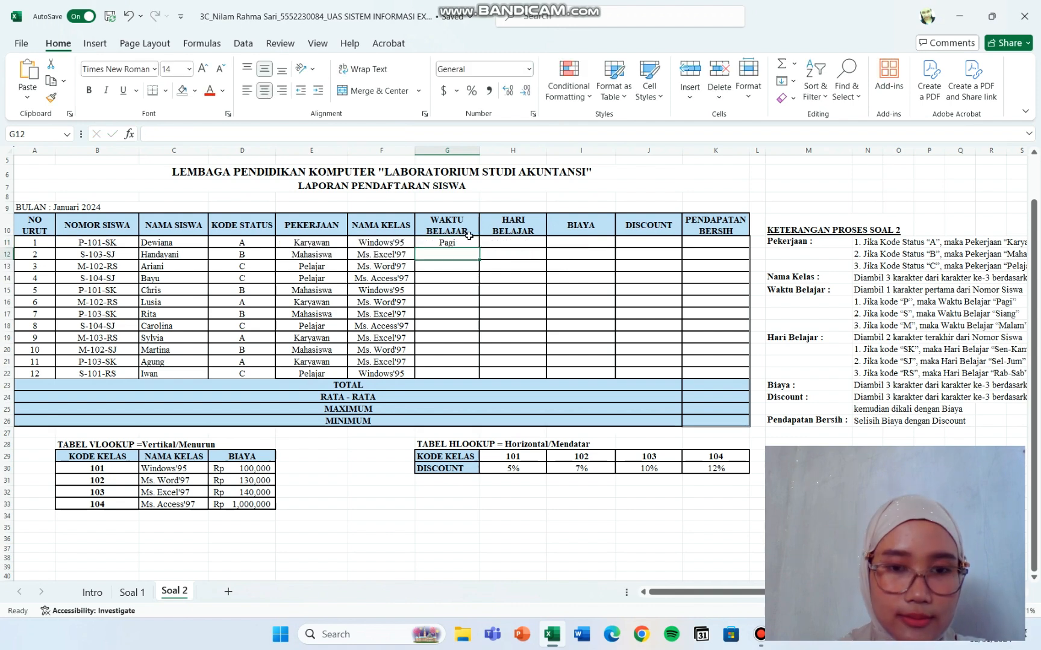
Step: Fill the G11 Waktu Belajar formula down through G22 for all the students
left_click(468, 239)
left_click_drag(479, 247, 467, 378)
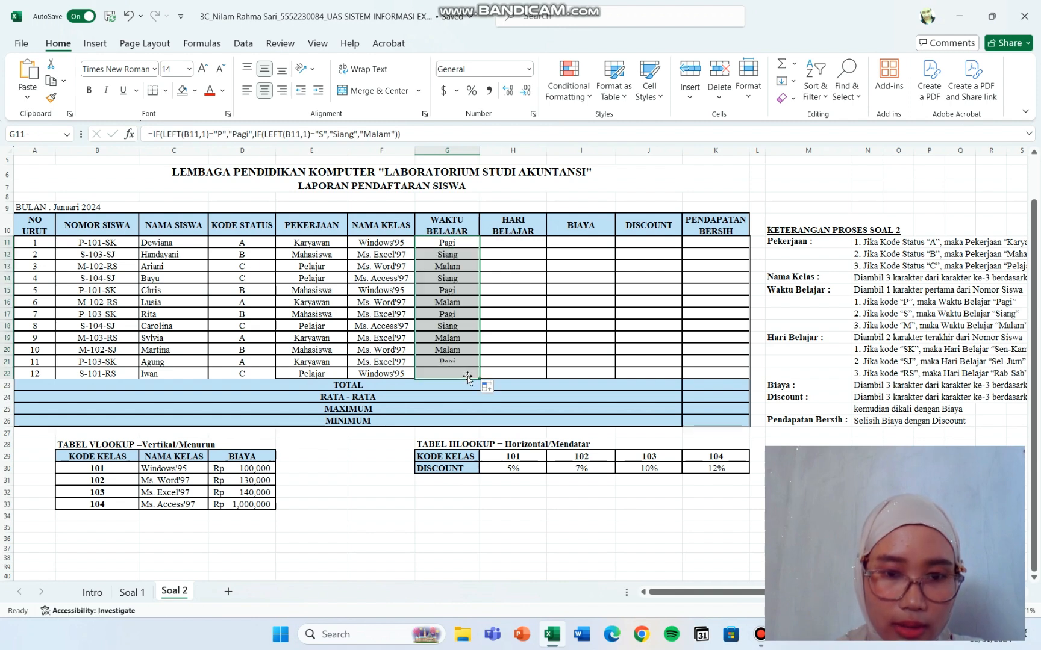
left_click(398, 312)
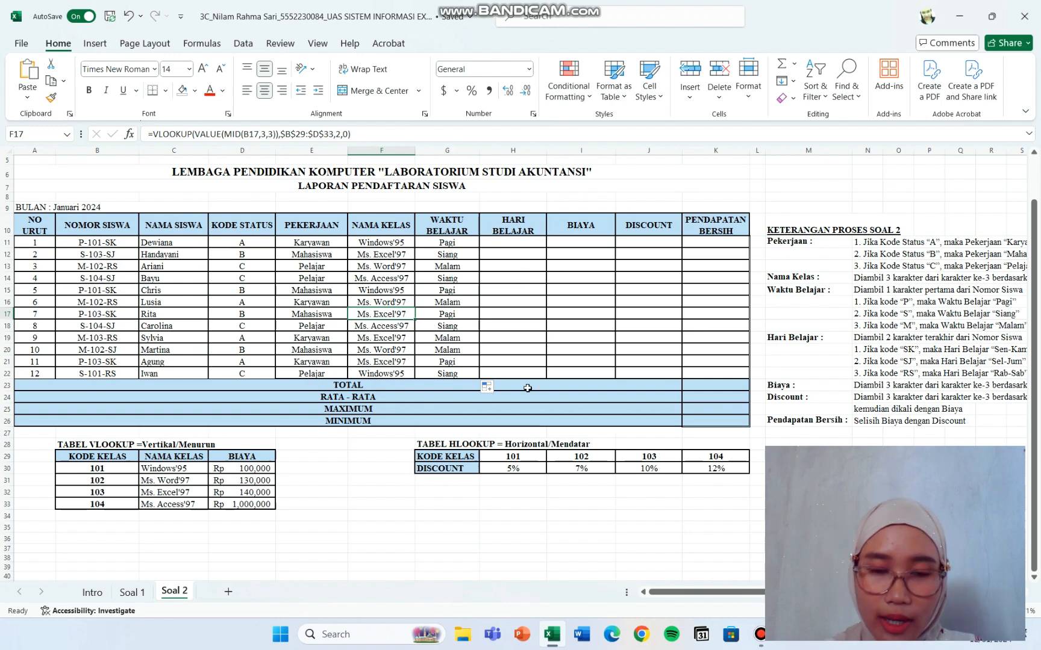
Step: Check the Hari Belajar processing rule and start the H11 formula with an IF containing RIGHT(B11,2)
scroll(665, 385, "right", 3)
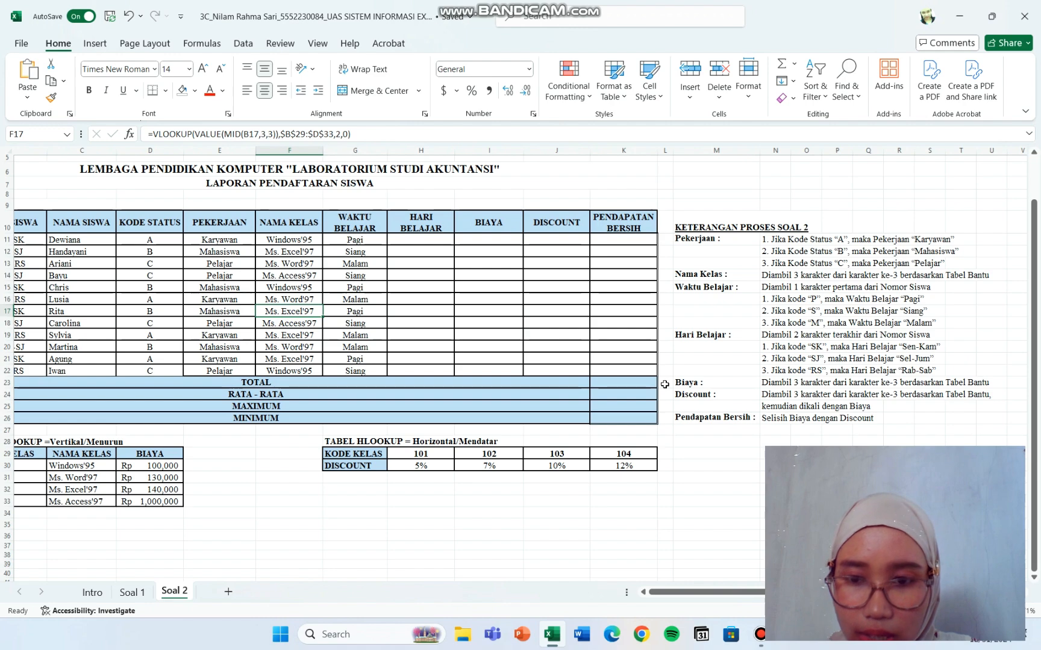
scroll(664, 383, "left", 2)
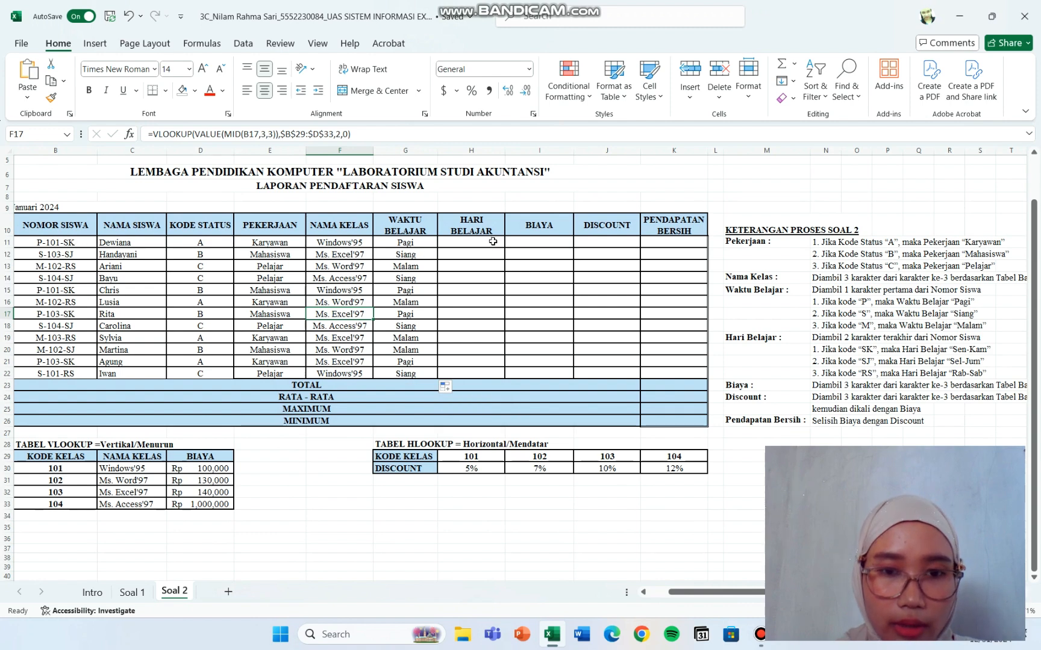
left_click(493, 241)
type("=")
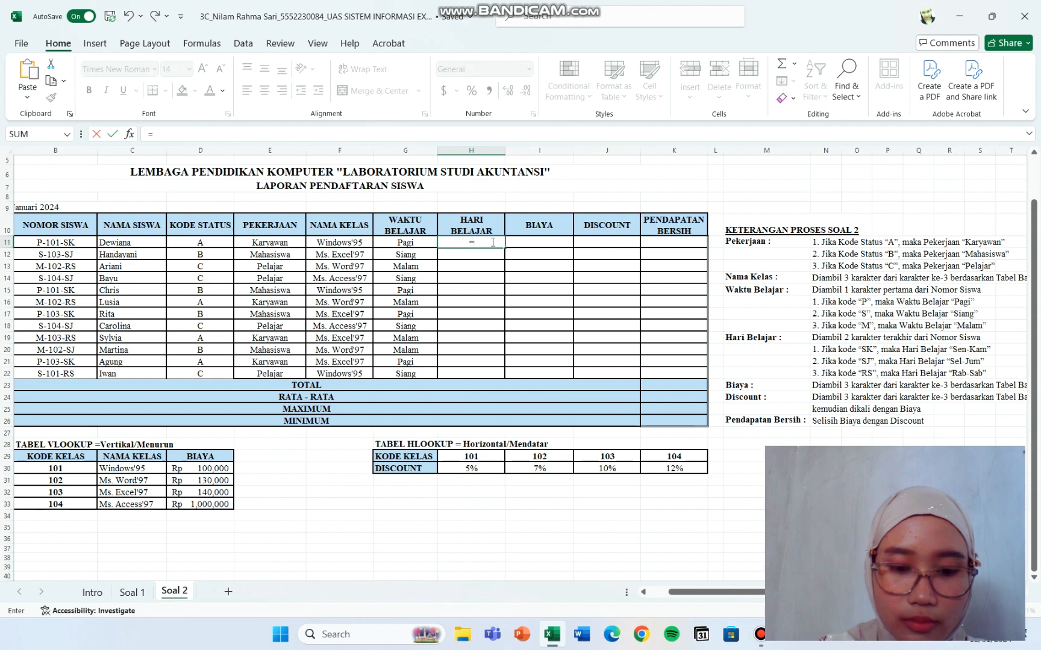
type("IF(")
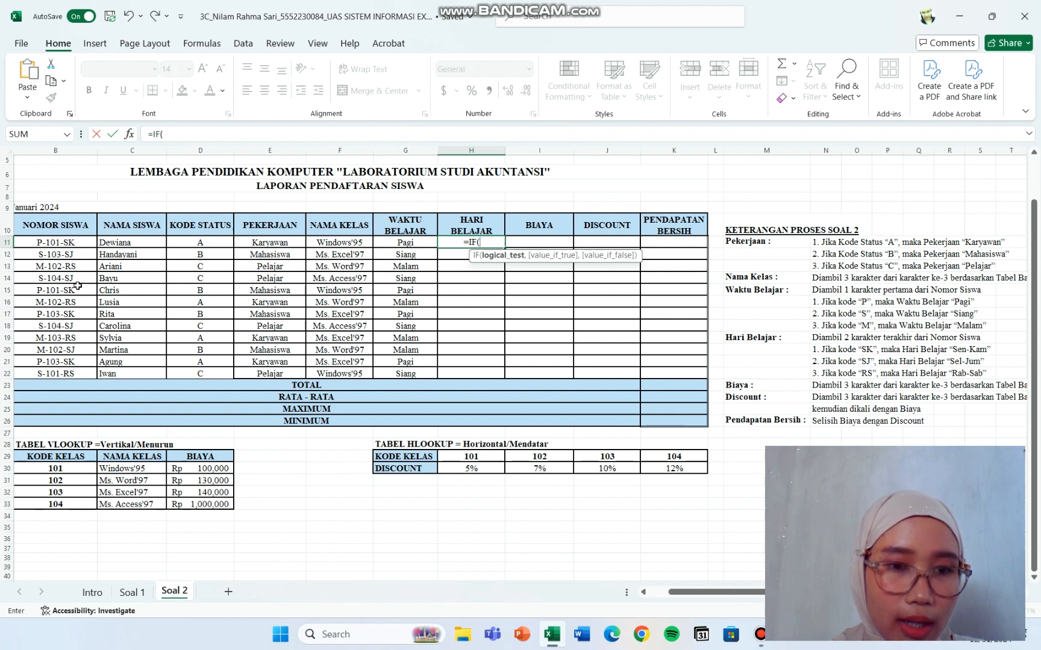
type("RIGHT")
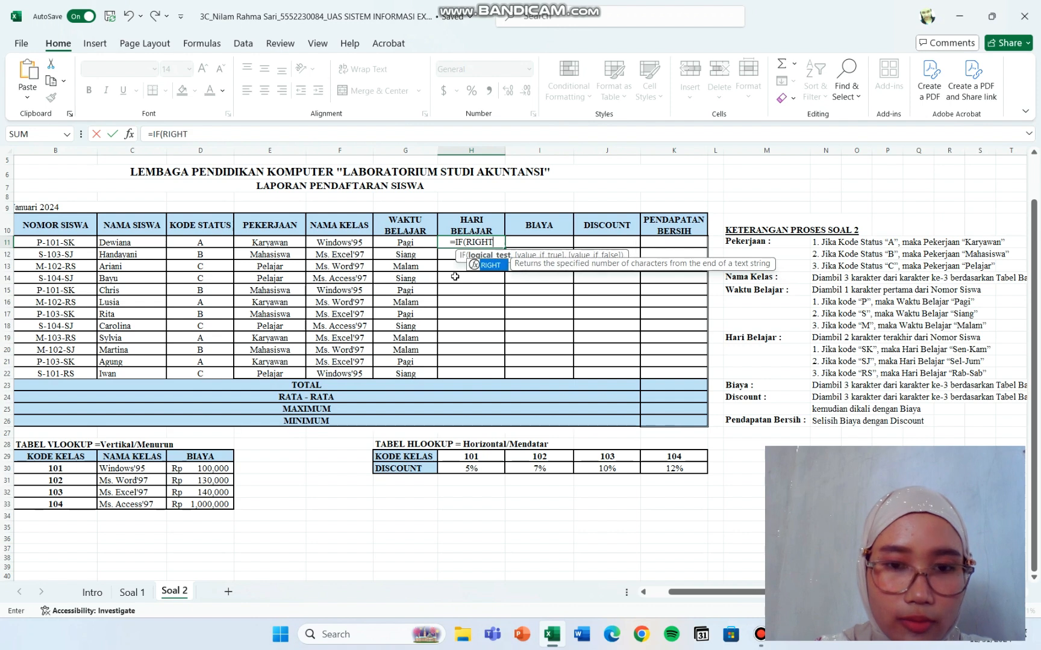
type("(")
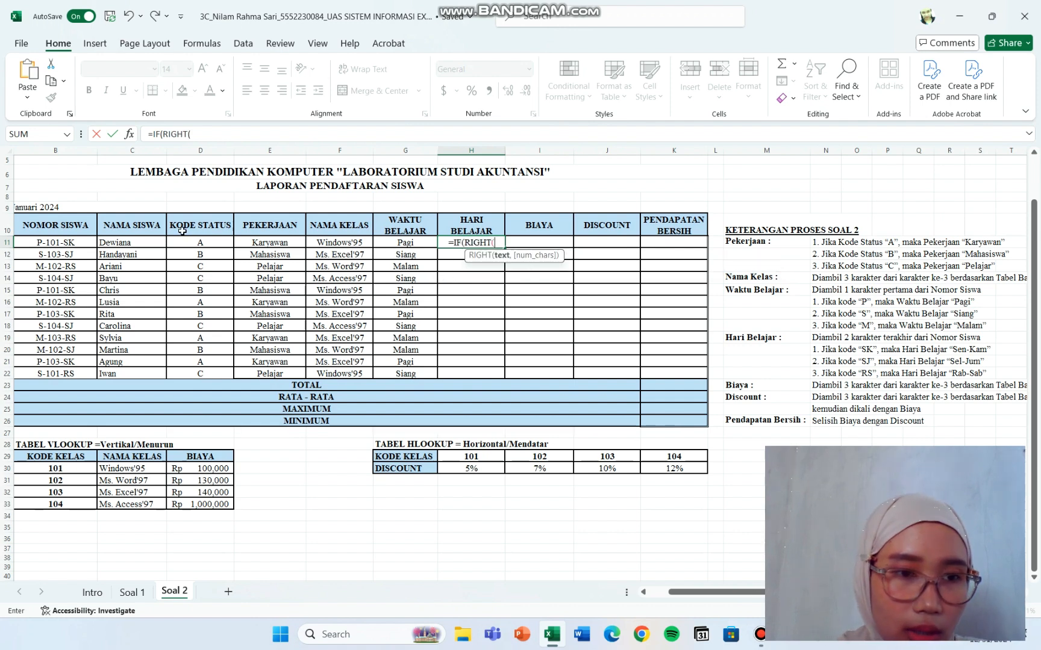
left_click(86, 244)
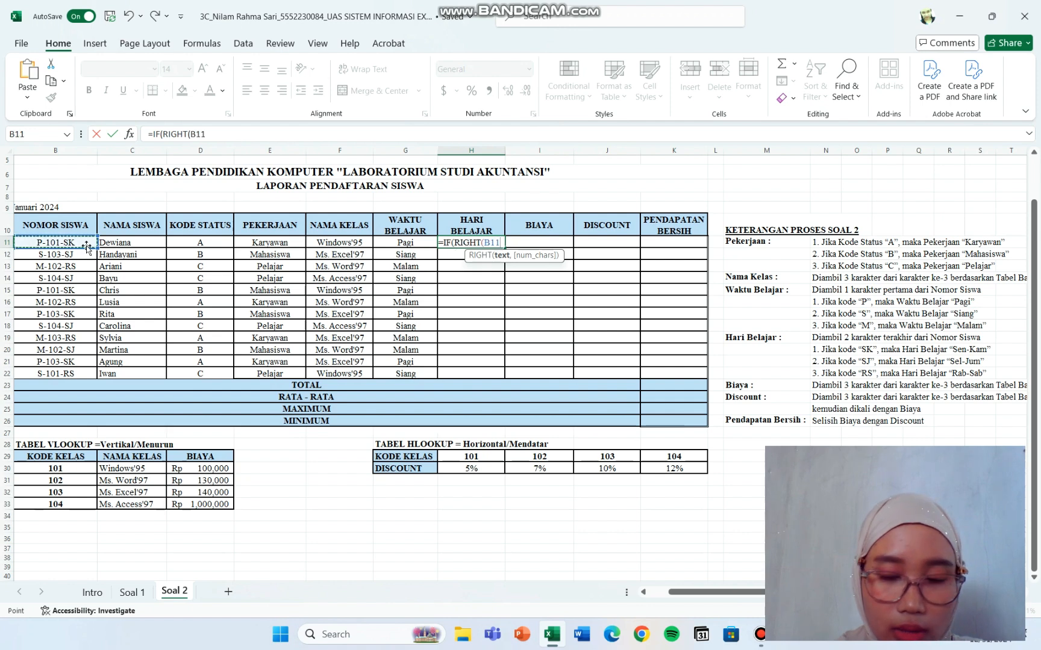
type(",")
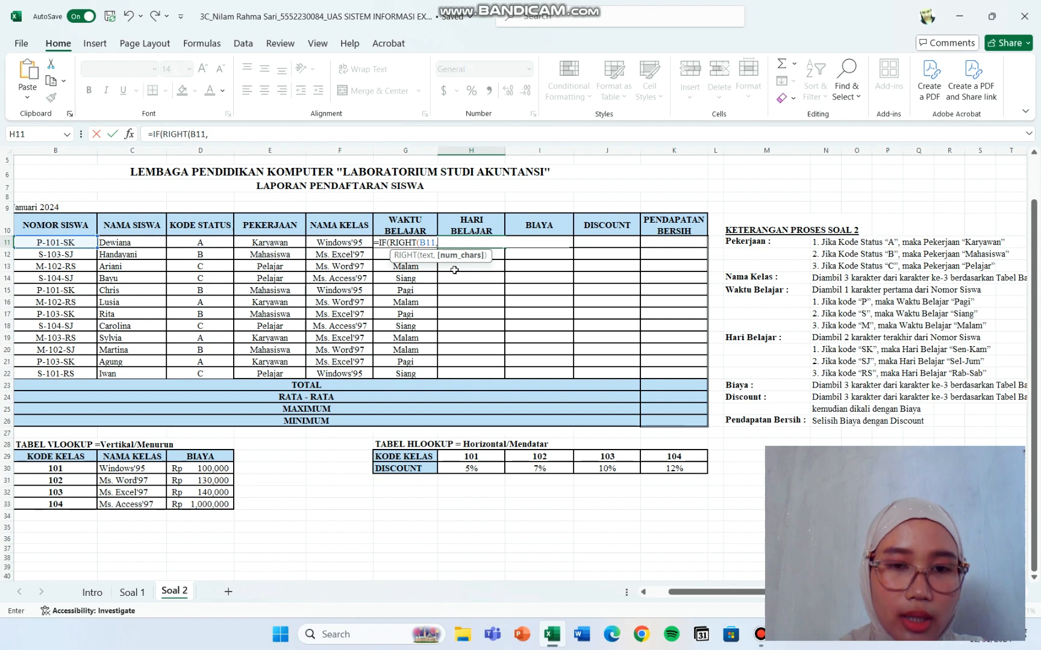
type("2)")
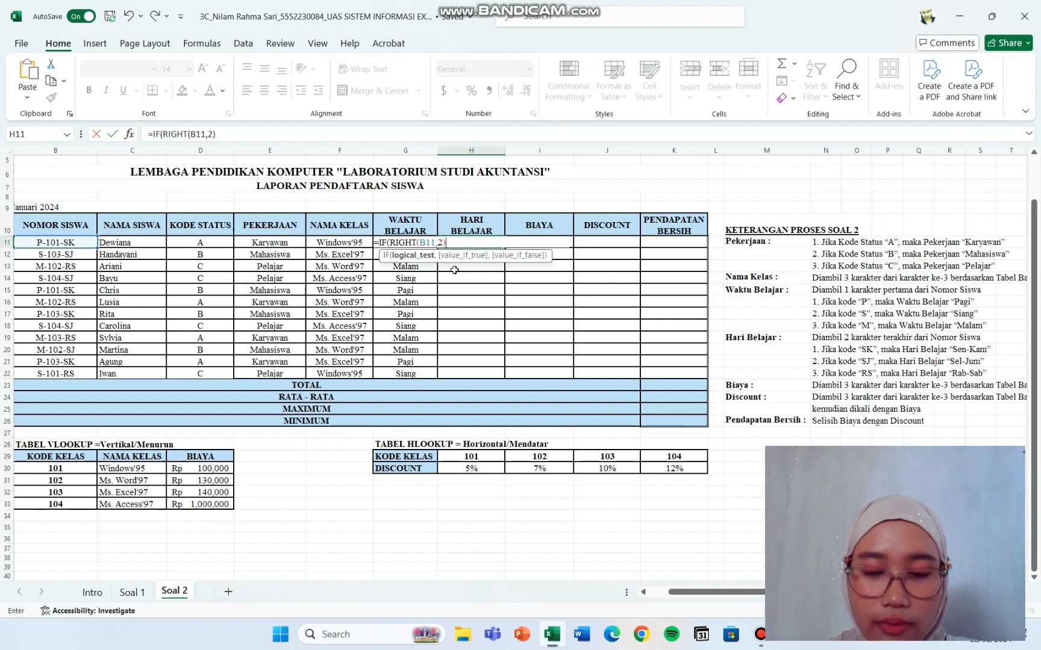
Step: Make the H11 IF compare the extracted characters with "SK" and return "Sen-Kam" when true
type("=")
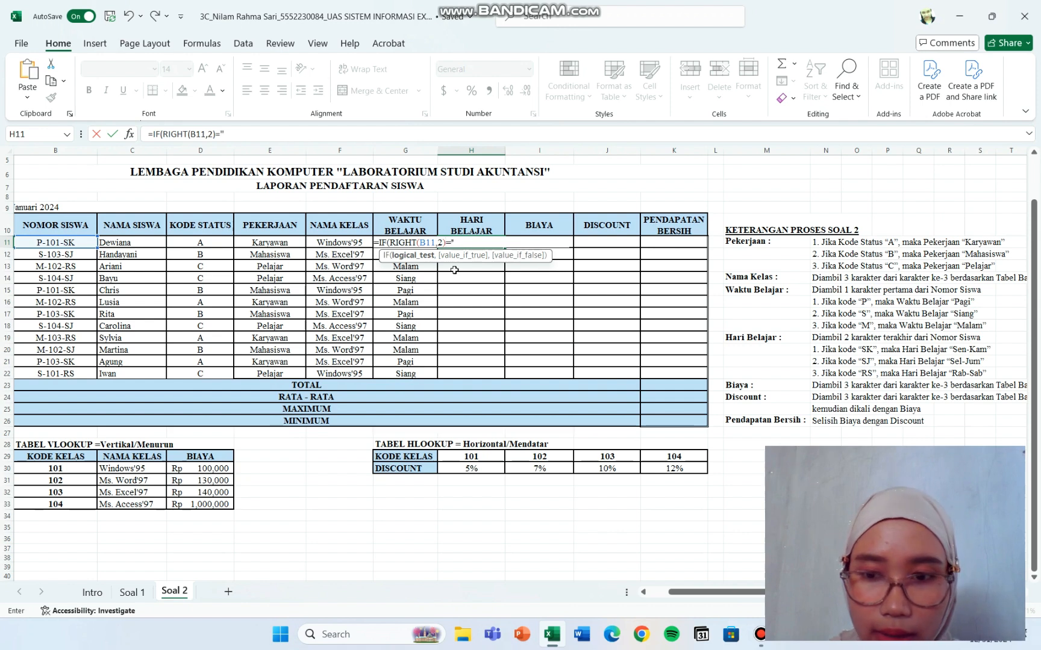
type("\"SK\"")
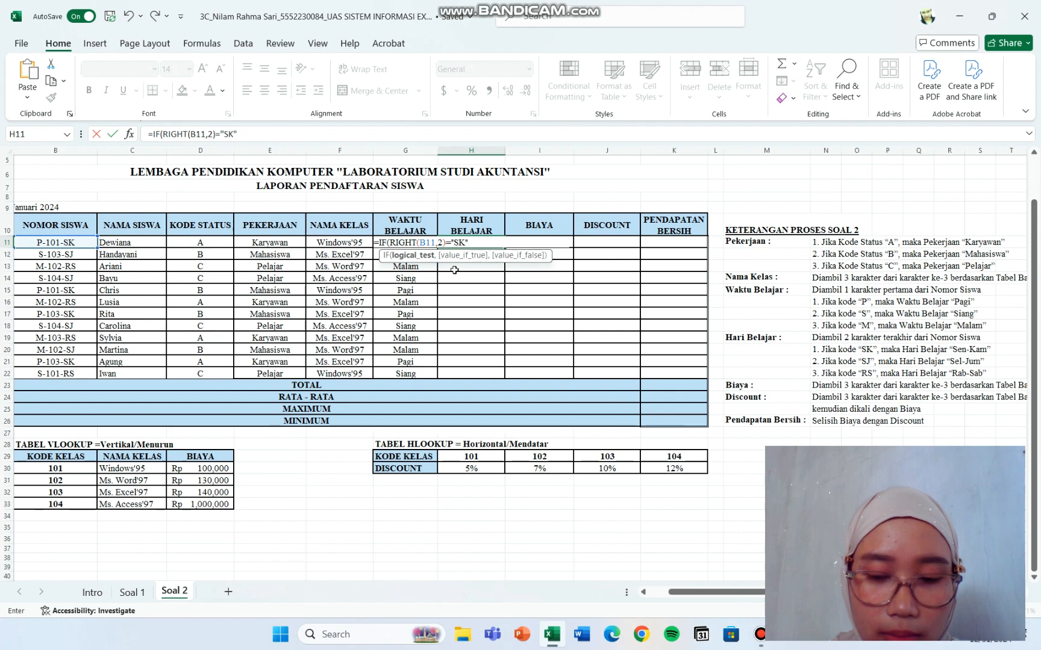
type(",\"")
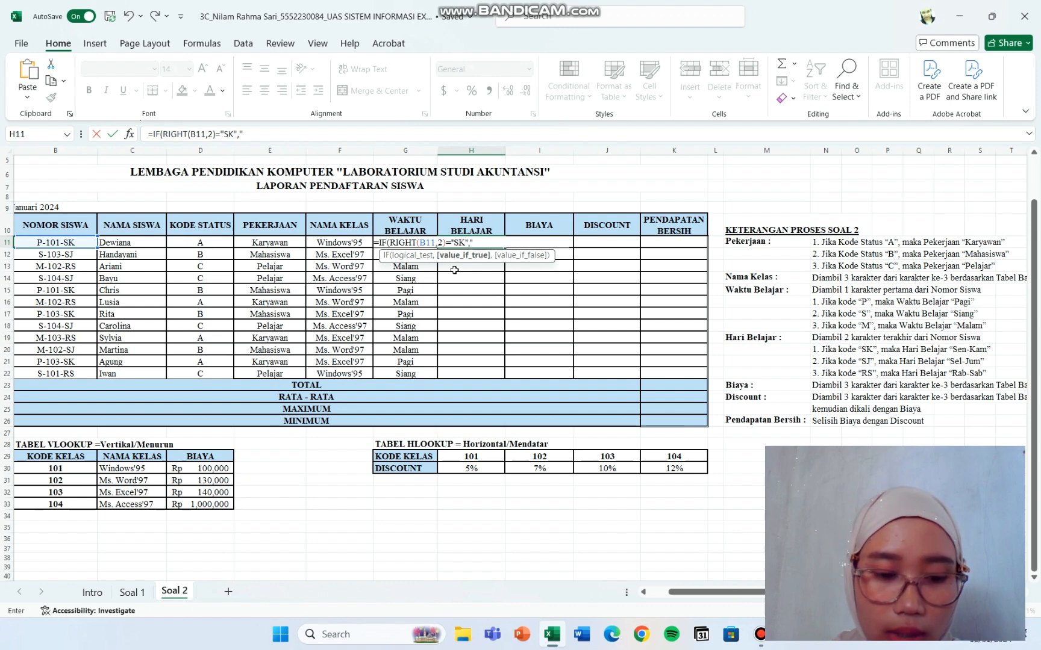
type("Sen")
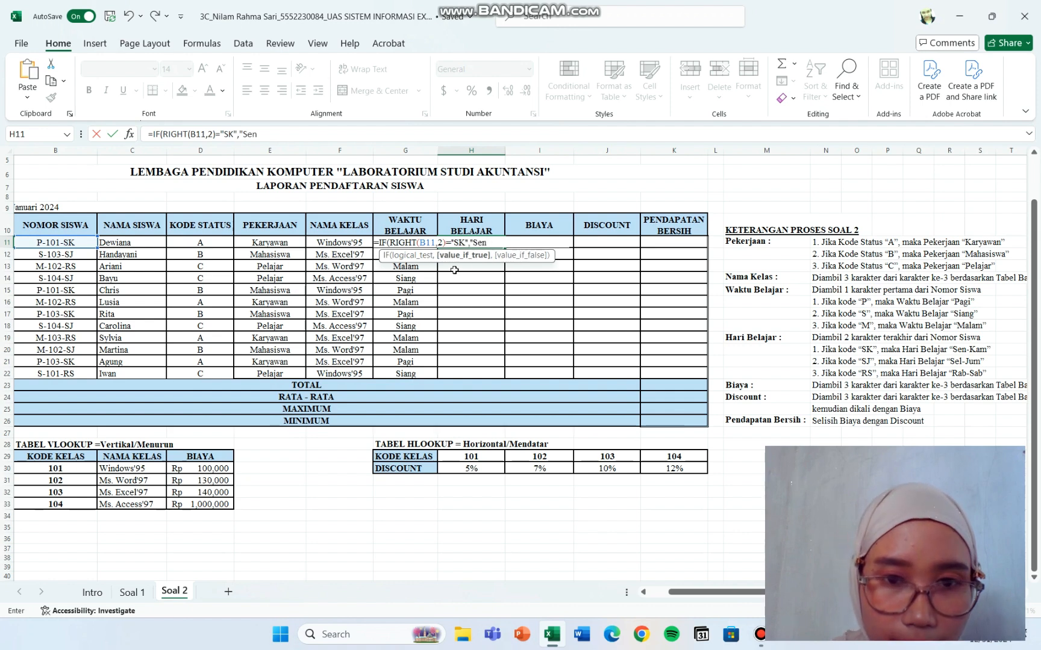
type("-Kam")
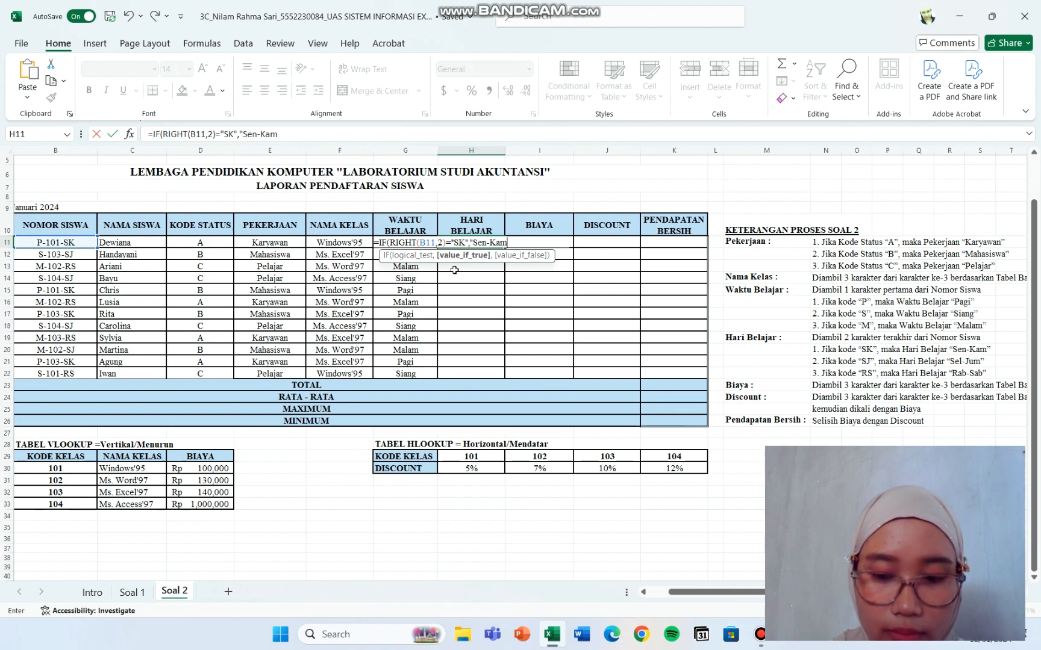
type("\",")
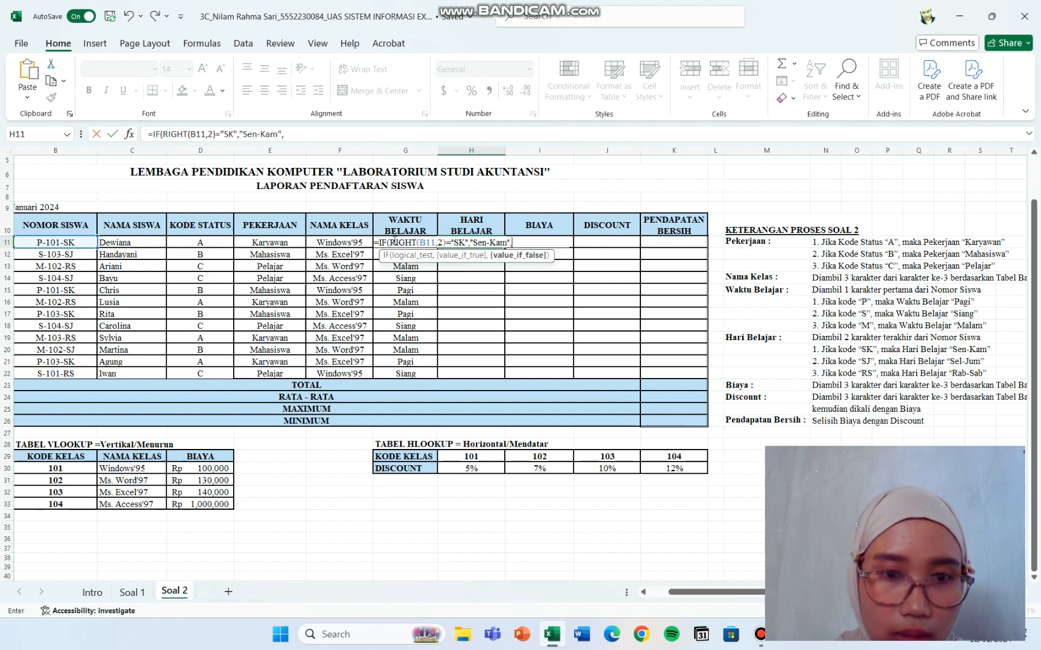
Step: Copy the opening IF(RIGHT(B11,2)= part of the H11 formula into its value-if-false argument
left_click_drag(379, 243, 449, 249)
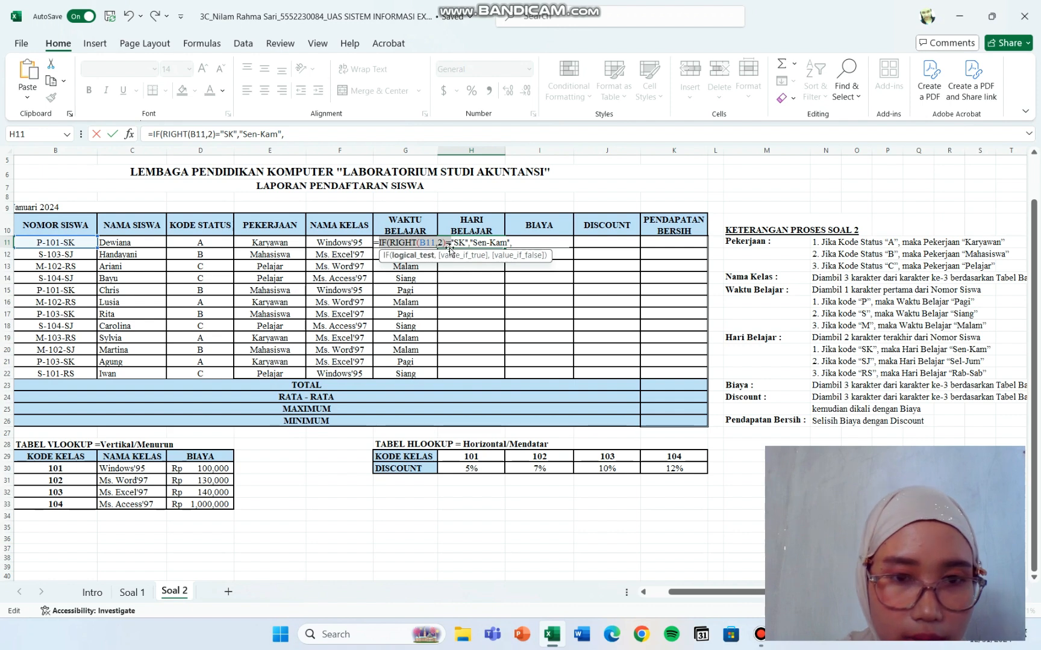
type("IF(LEFT(B11,1)=\"P\",\"Pagi")
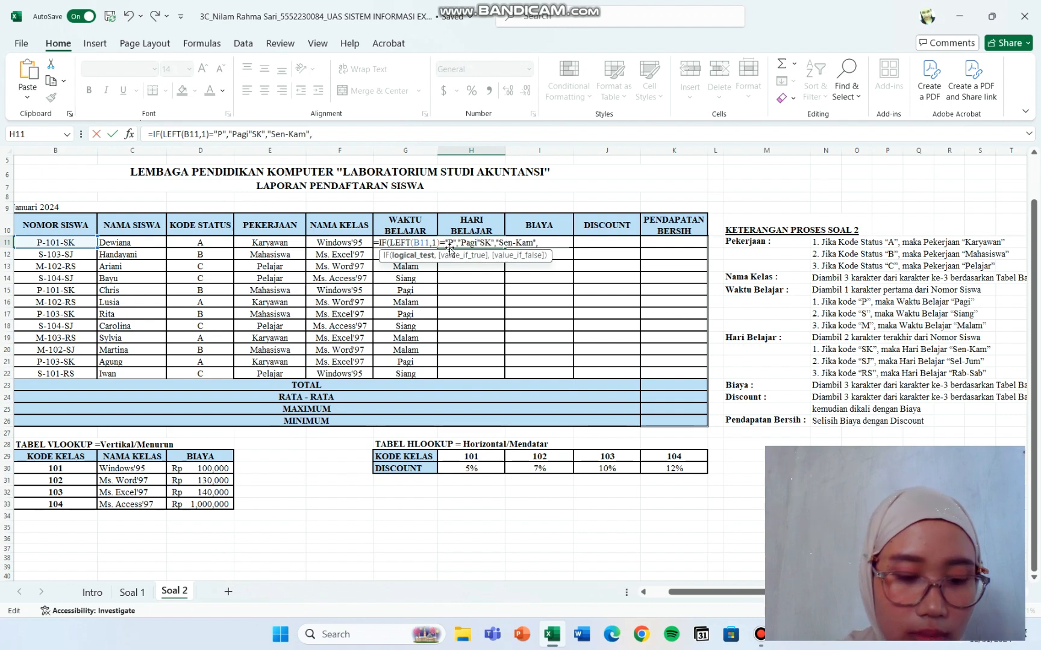
key("ctrl+z")
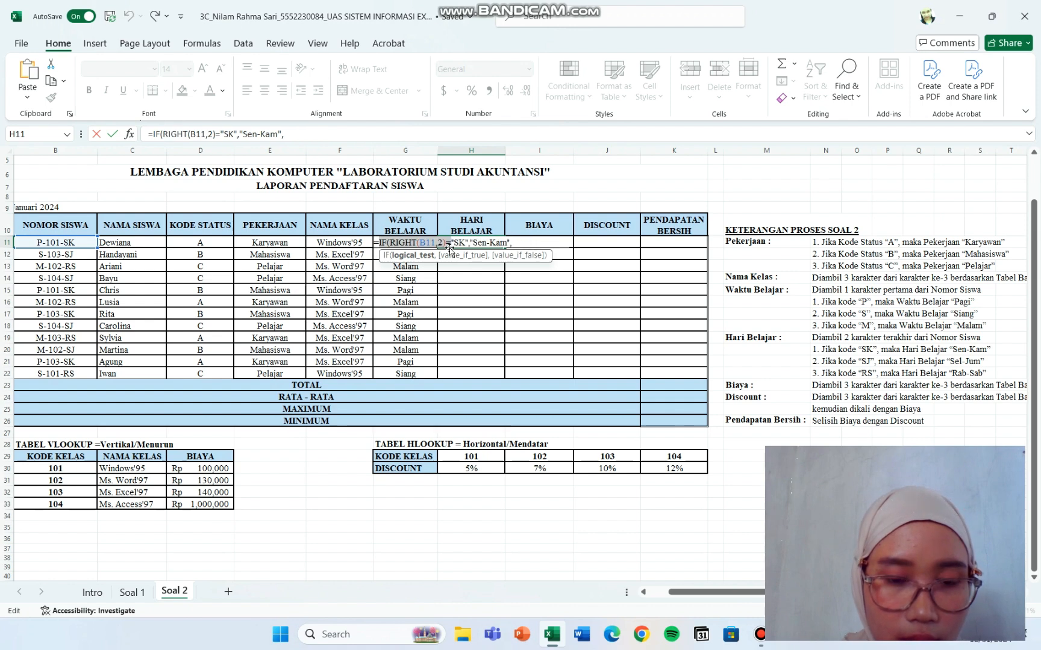
key("ctrl+c")
left_click(522, 241)
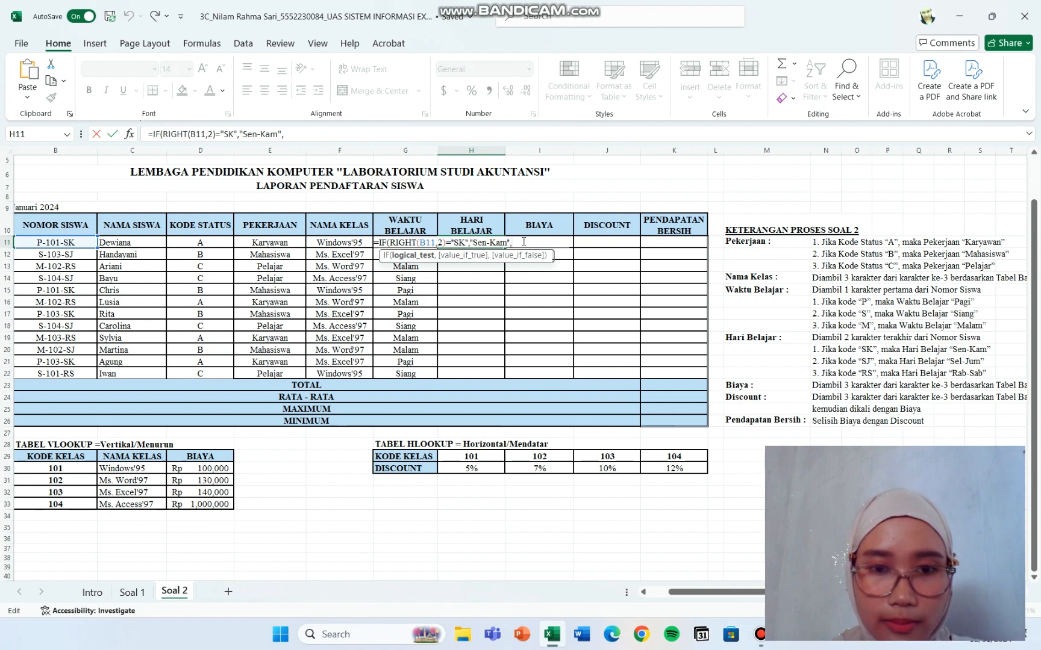
key("ctrl+v")
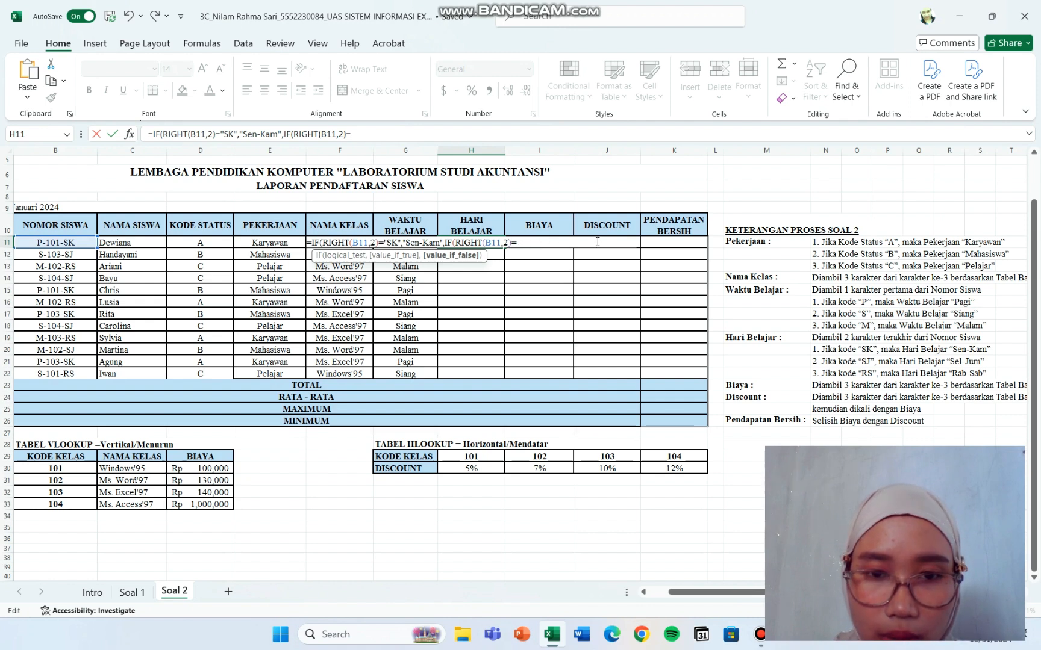
Step: Make the nested IF in H11 compare with "SJ" and return "Sel-Jum" when true
type("\"S")
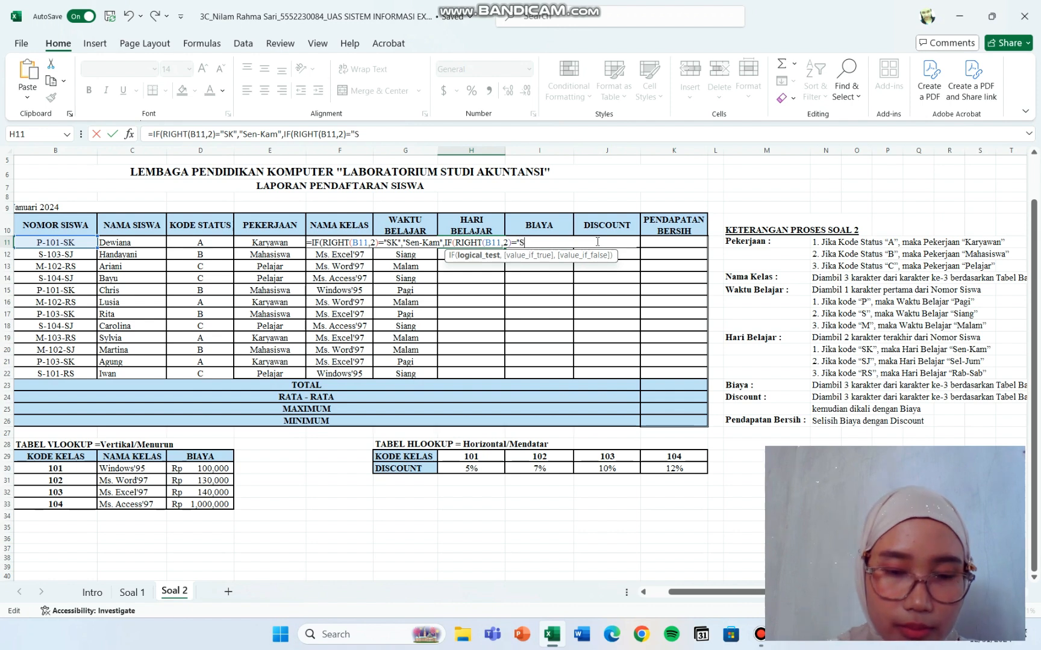
type("J\",")
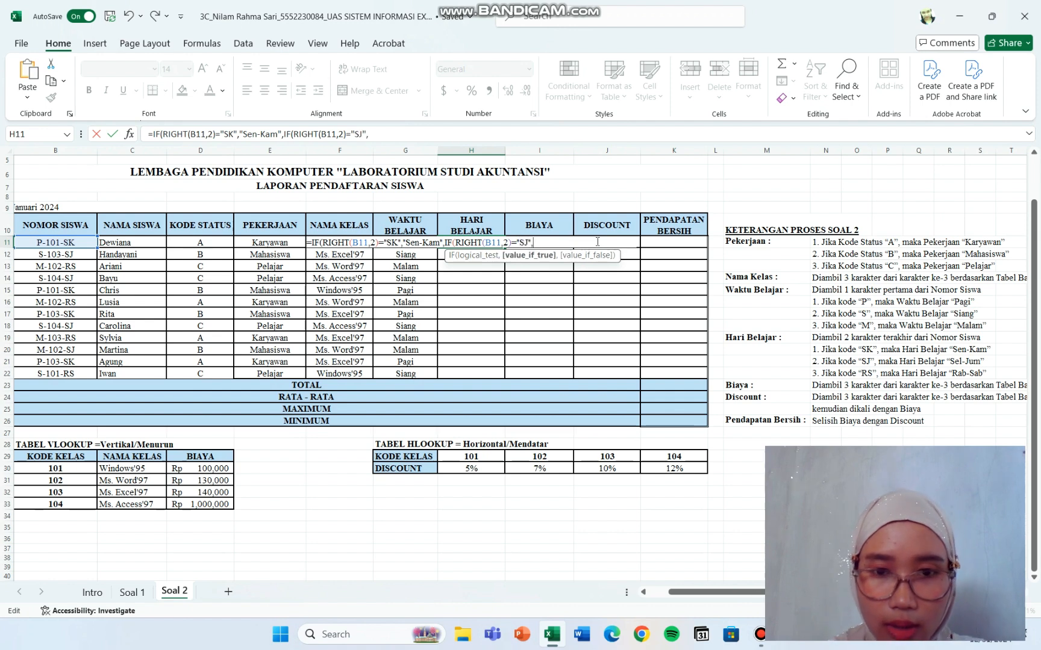
type("\"Sel")
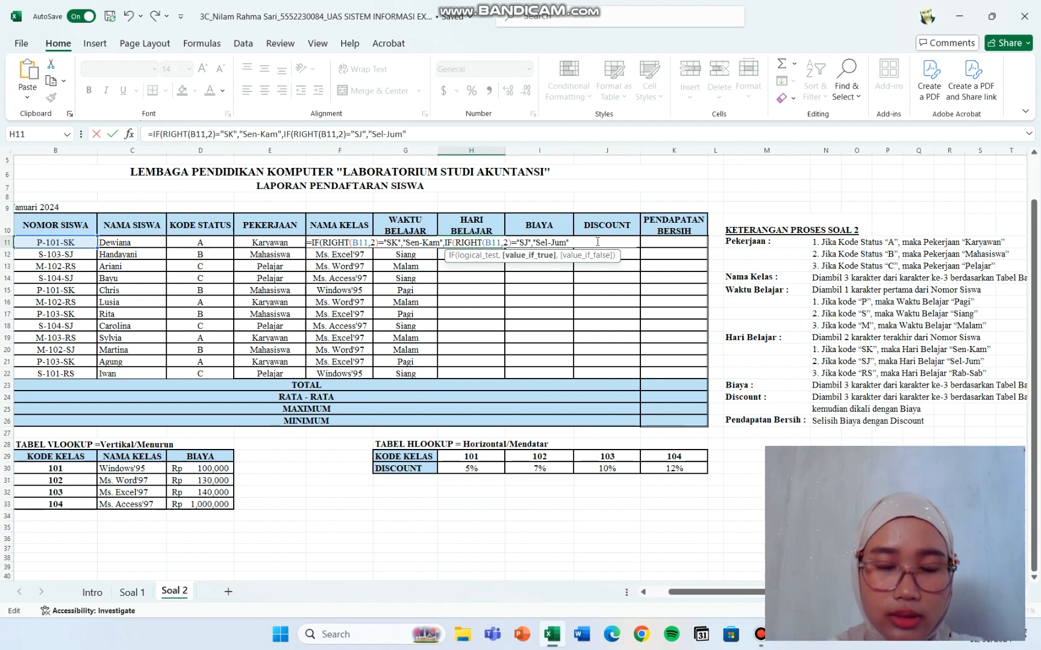
type("-Jum\"")
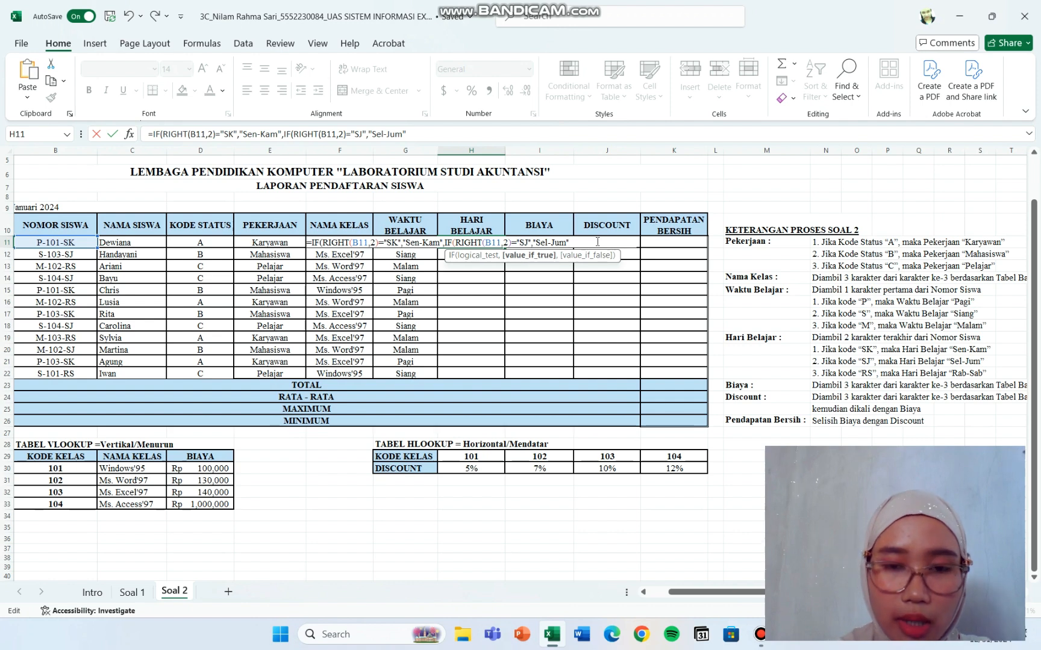
Step: Finish the Hari Belajar formula in H11 with "Rab-Sab" as the nested IF's value-if-false result
type(",\"")
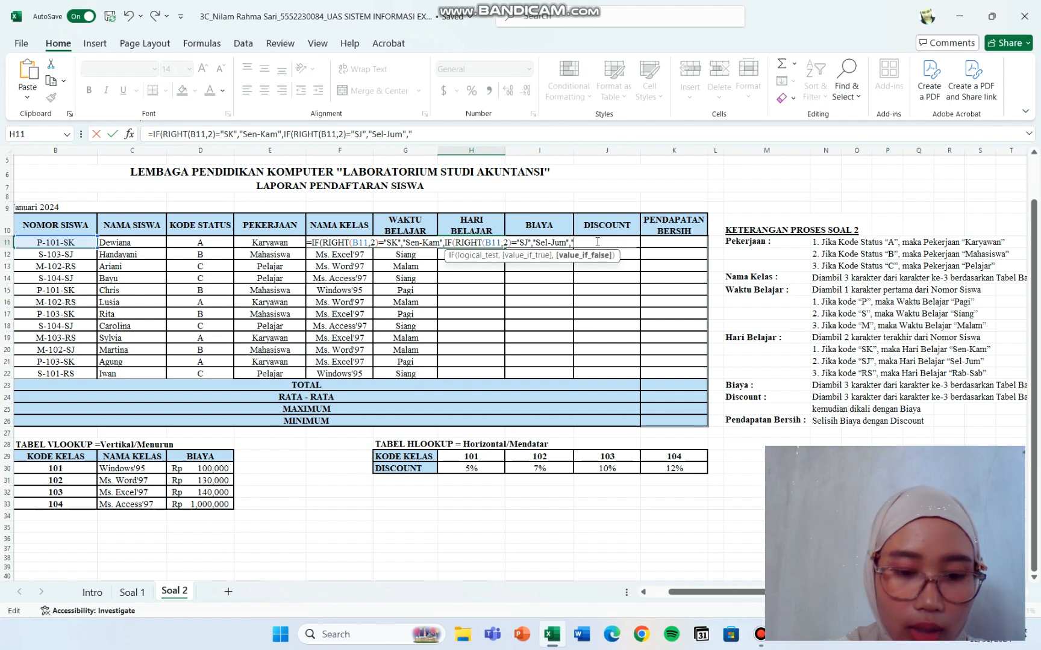
type("Rab-S")
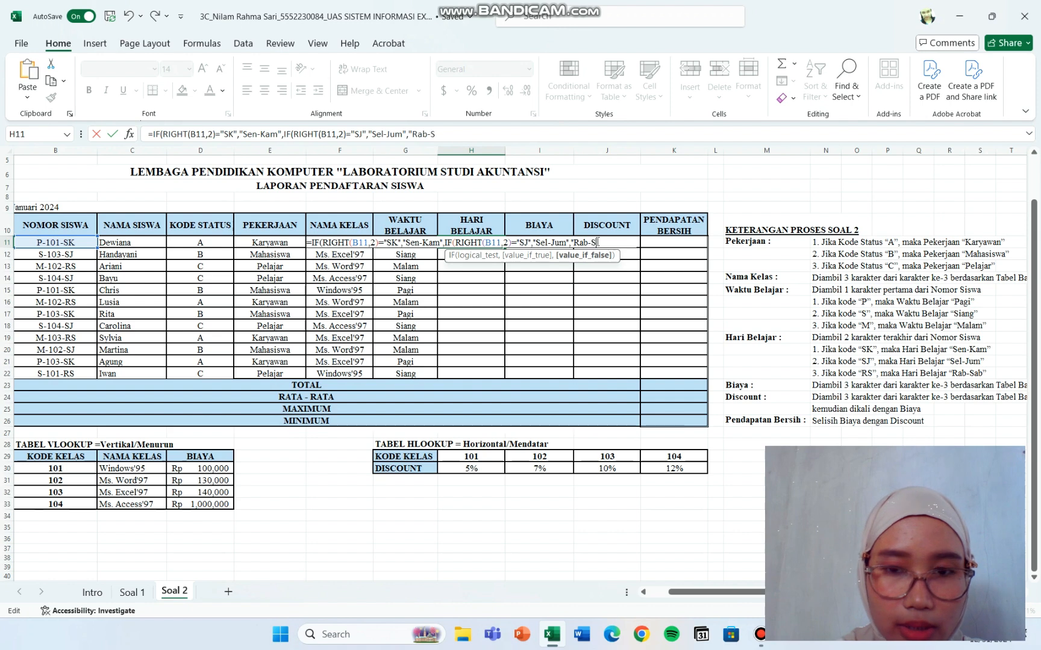
type("ab")
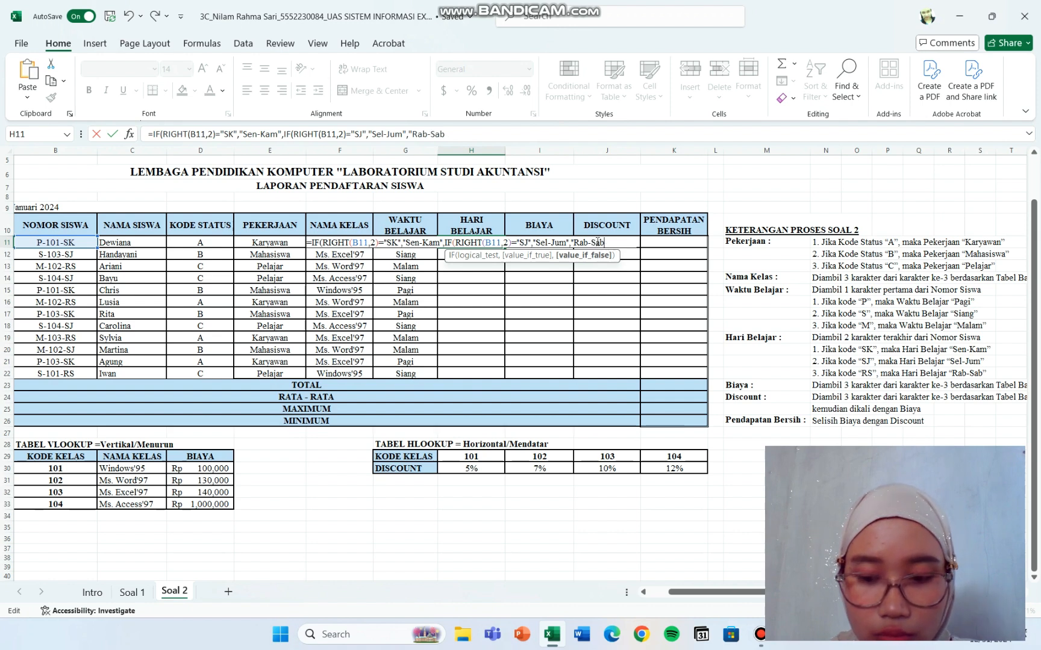
type("\")")
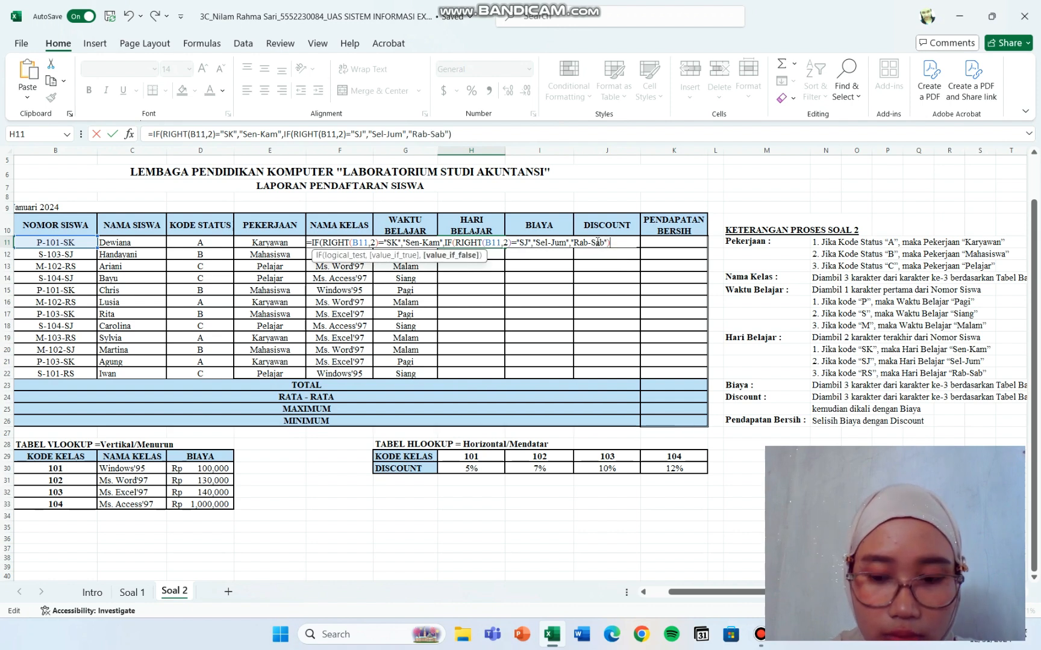
type("))")
key("Return")
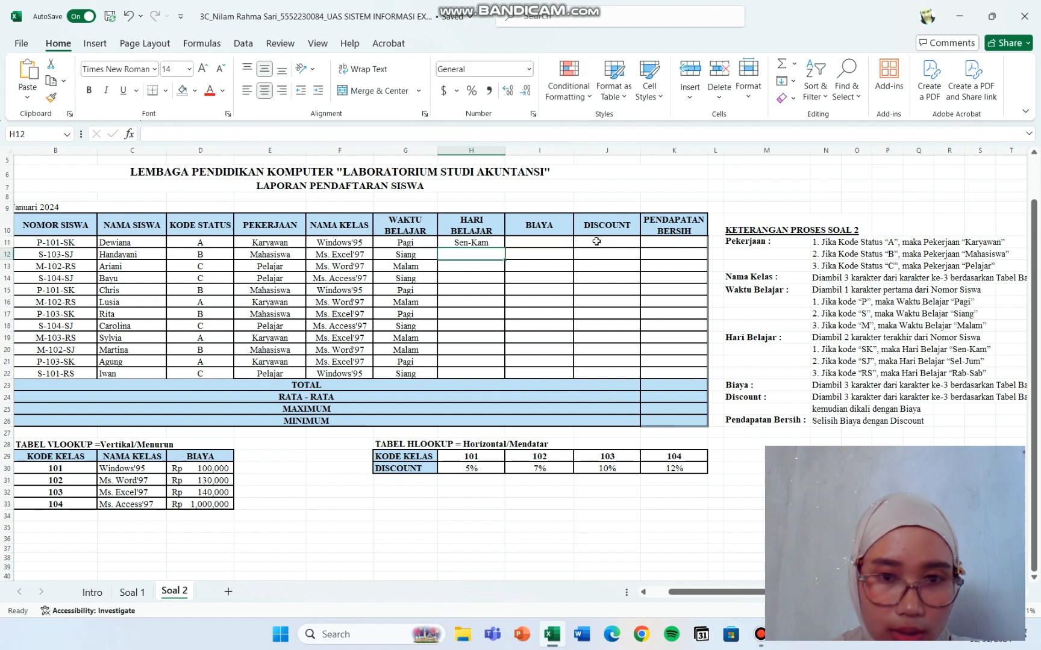
Step: Fill the Hari Belajar formula from H11 down through H22
left_click(495, 243)
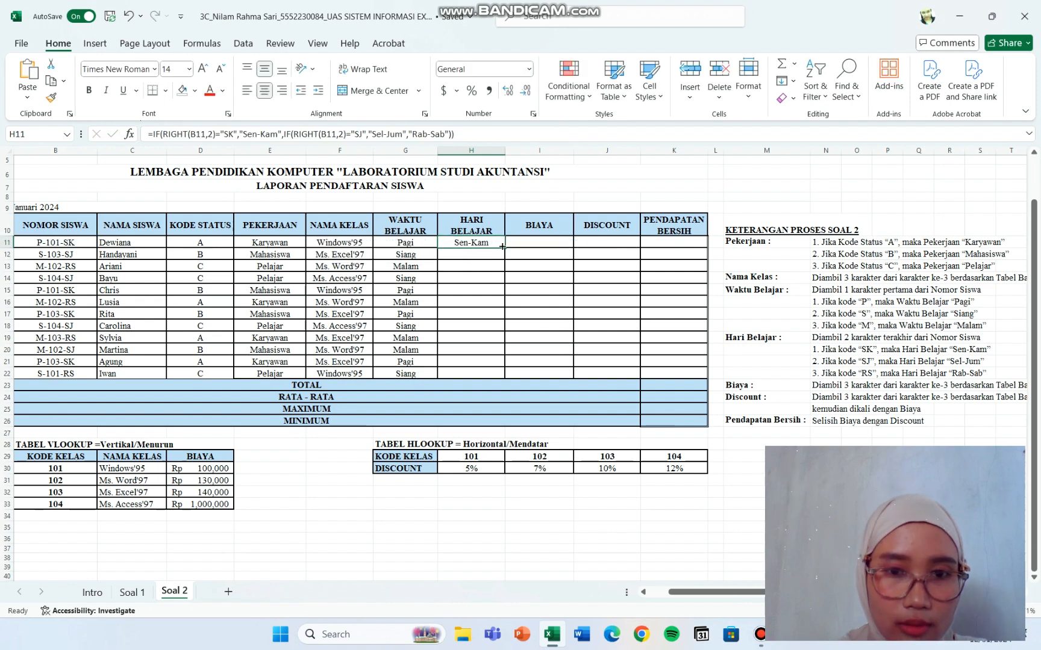
left_click_drag(505, 248, 495, 376)
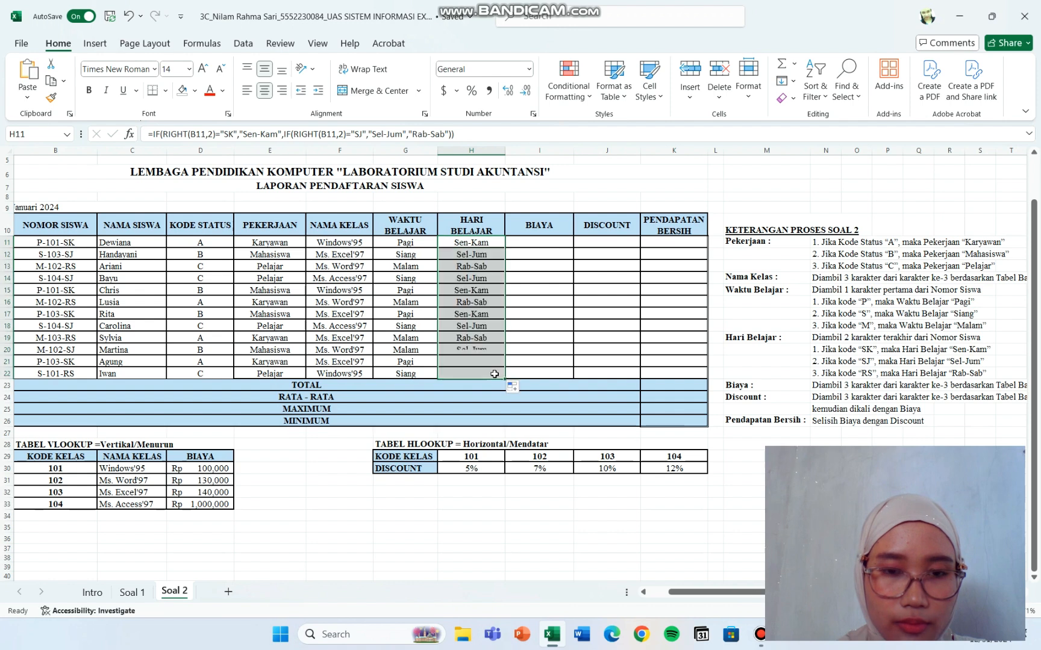
left_click(485, 313)
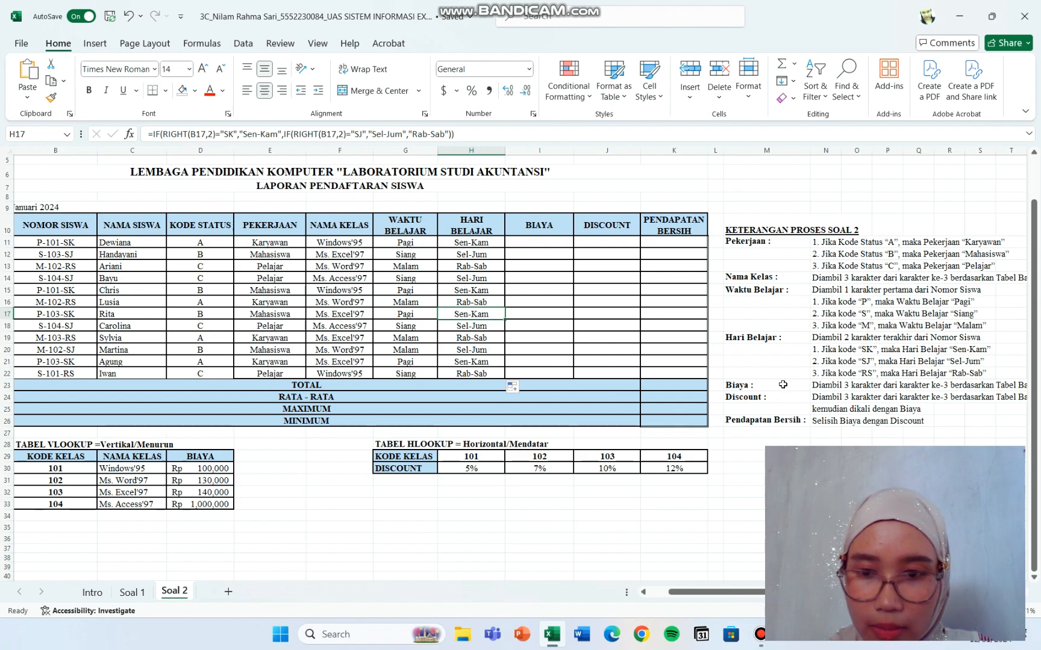
Step: Start the Biaya formula in I11 with a VLOOKUP whose lookup value is wrapped in VALUE
scroll(692, 361, "right", 1)
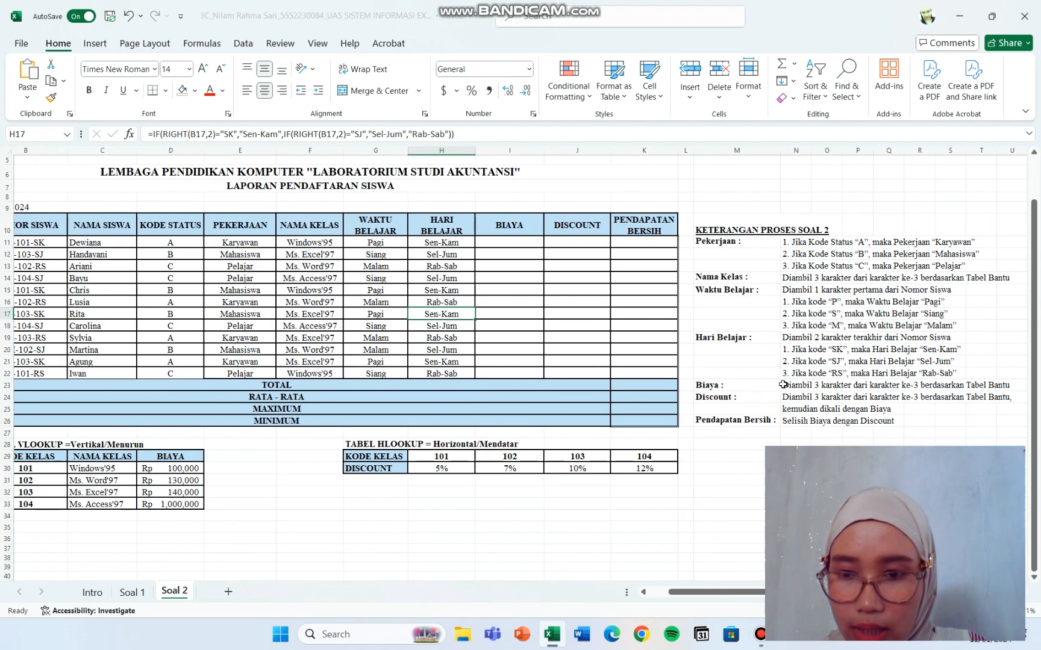
scroll(783, 385, "left", 1)
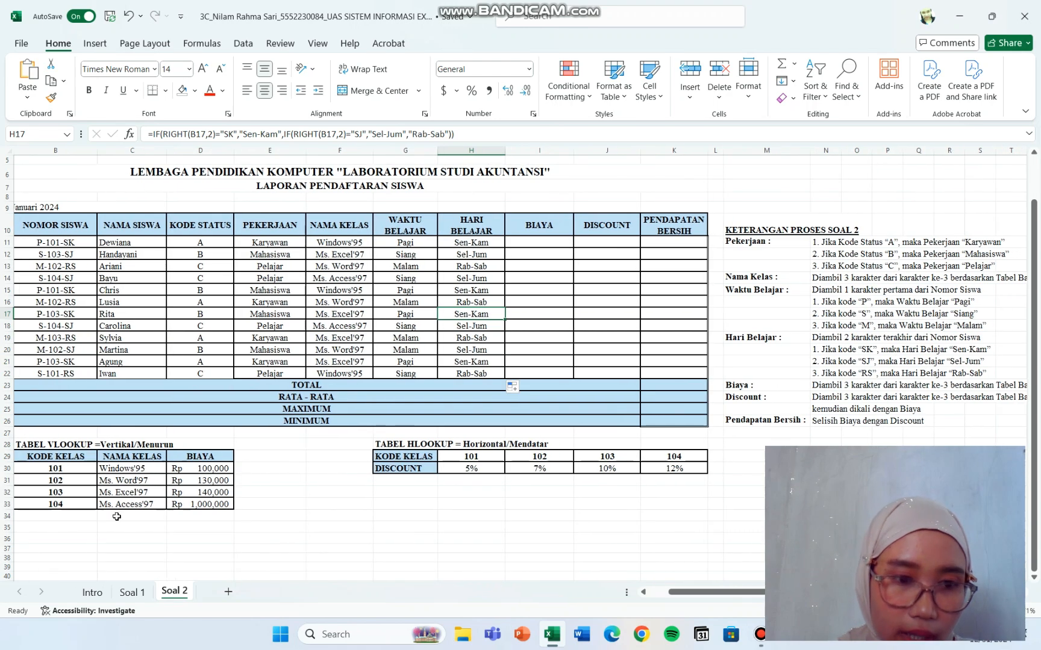
scroll(158, 506, "left", 2)
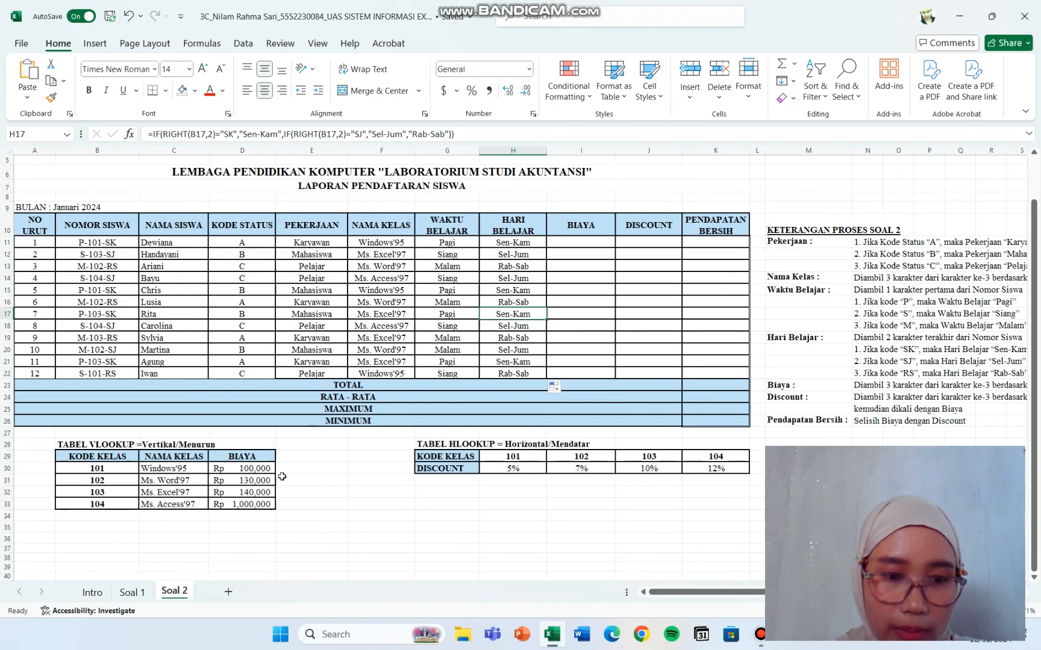
left_click(569, 243)
type("=")
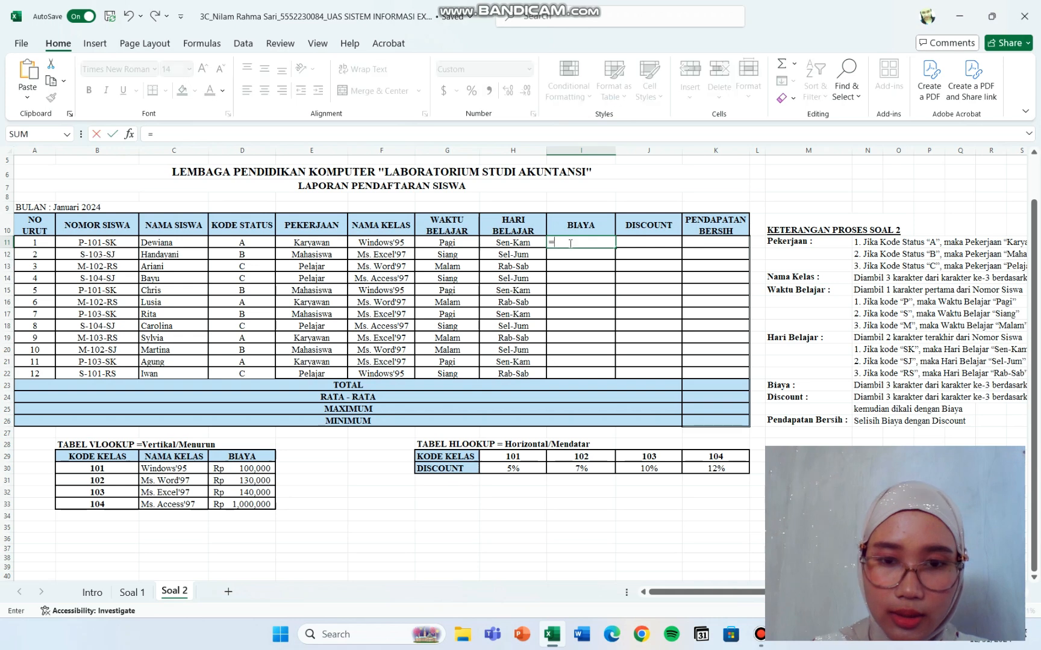
type("VLOOK")
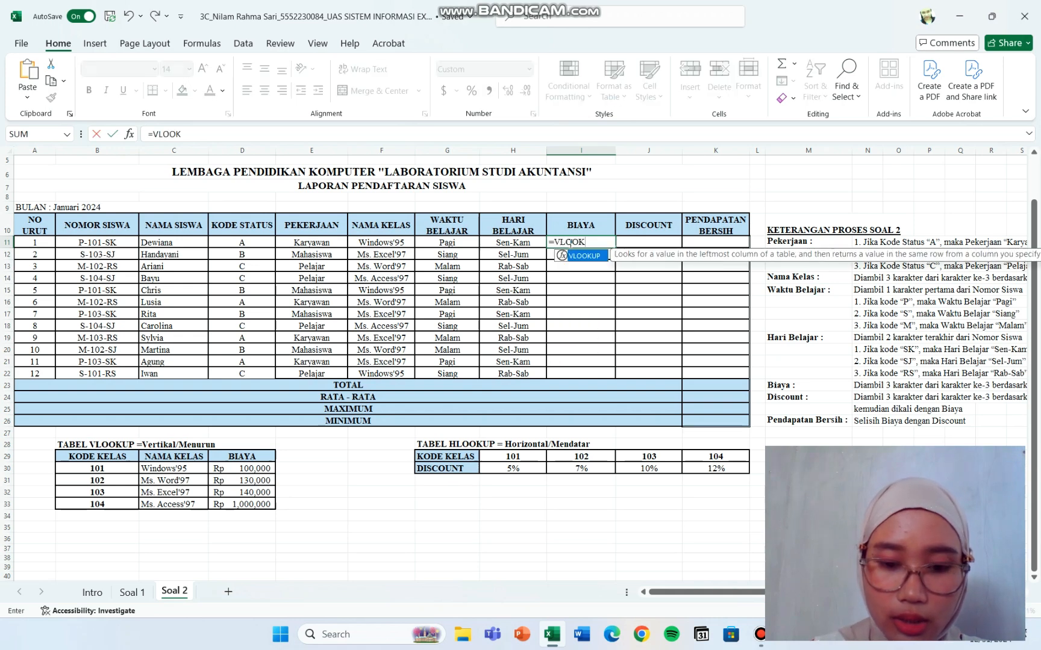
type("UP(")
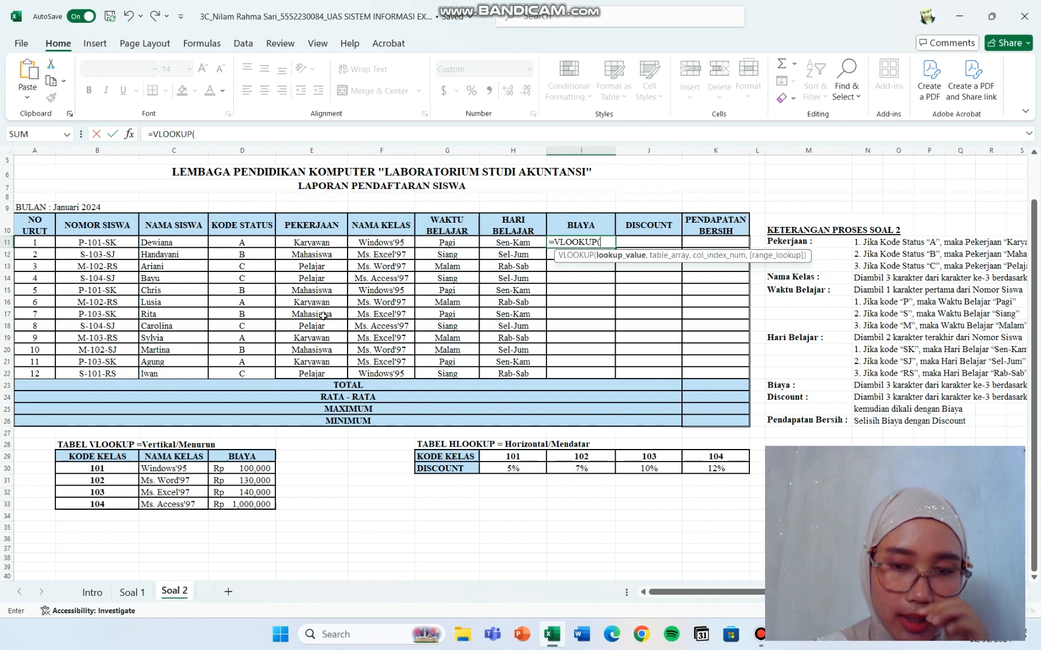
type("VA")
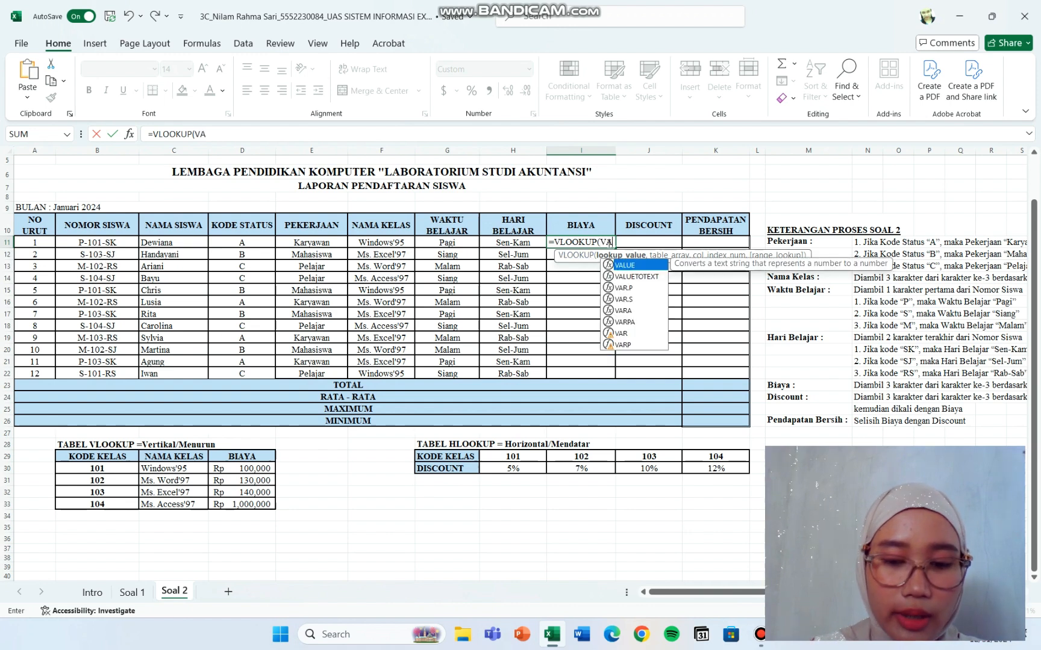
type("LUE(")
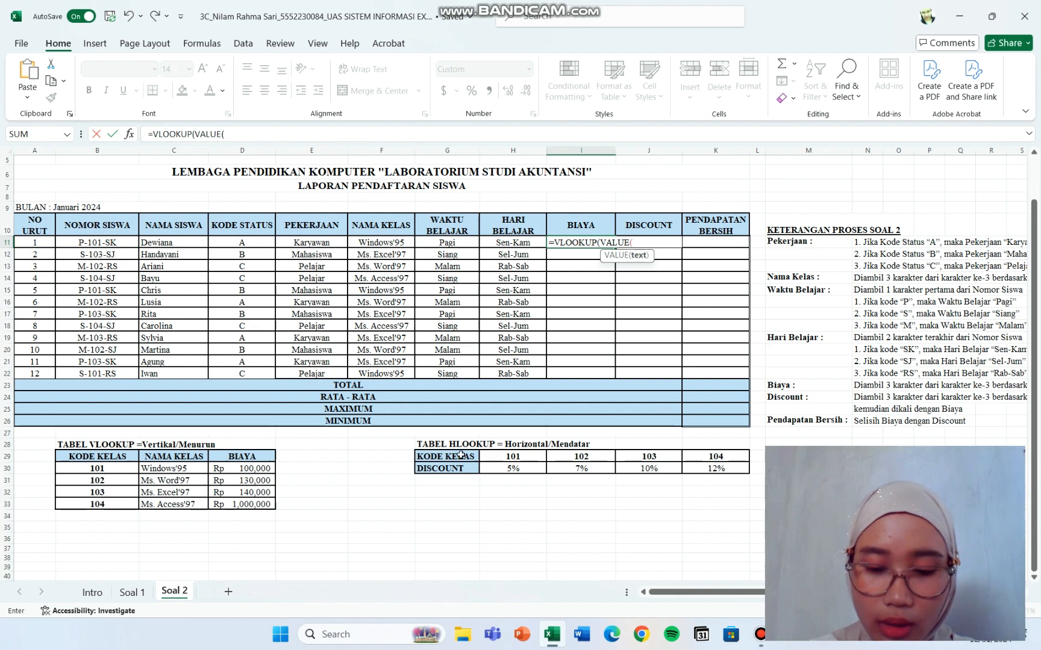
Step: Complete the lookup value in I11 with MID(B11,3,3) to extract the class code from the Nomor Siswa
type("MI")
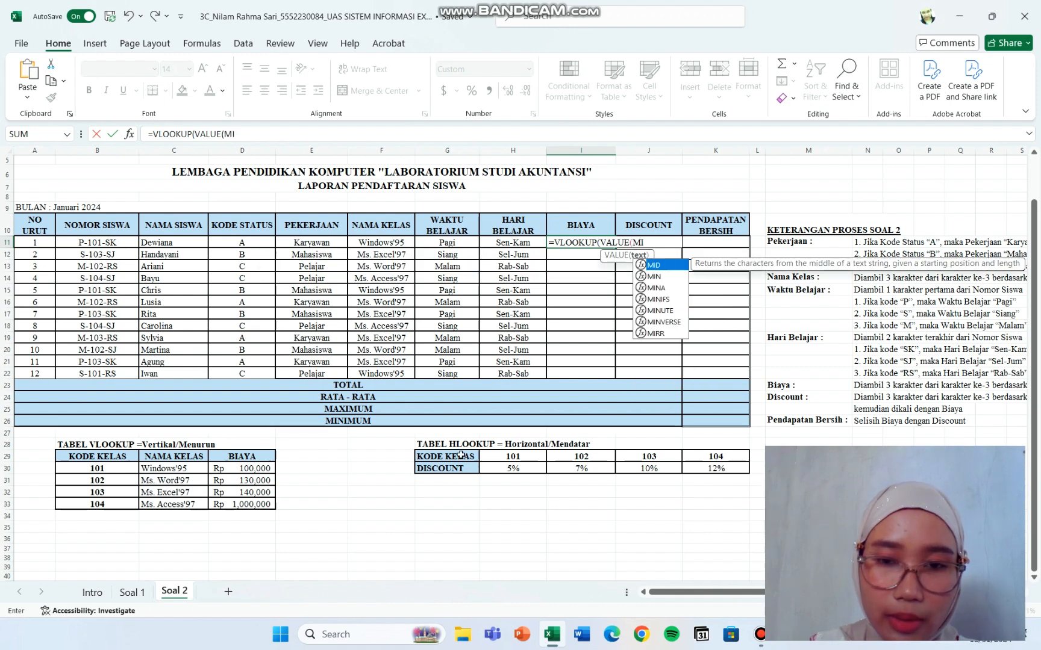
type("D(")
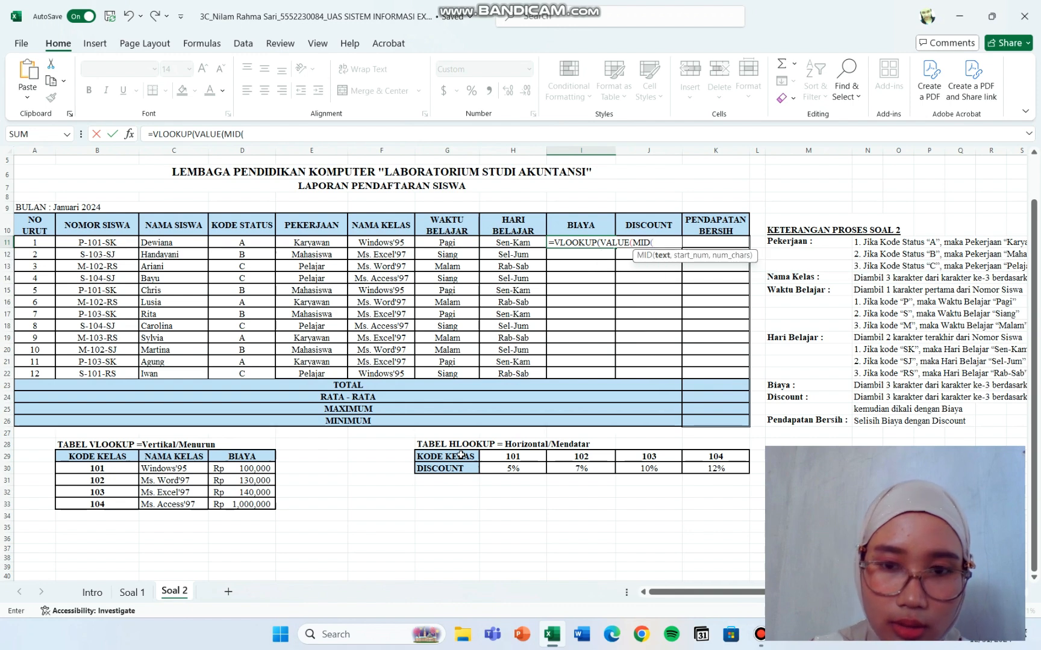
left_click(126, 243)
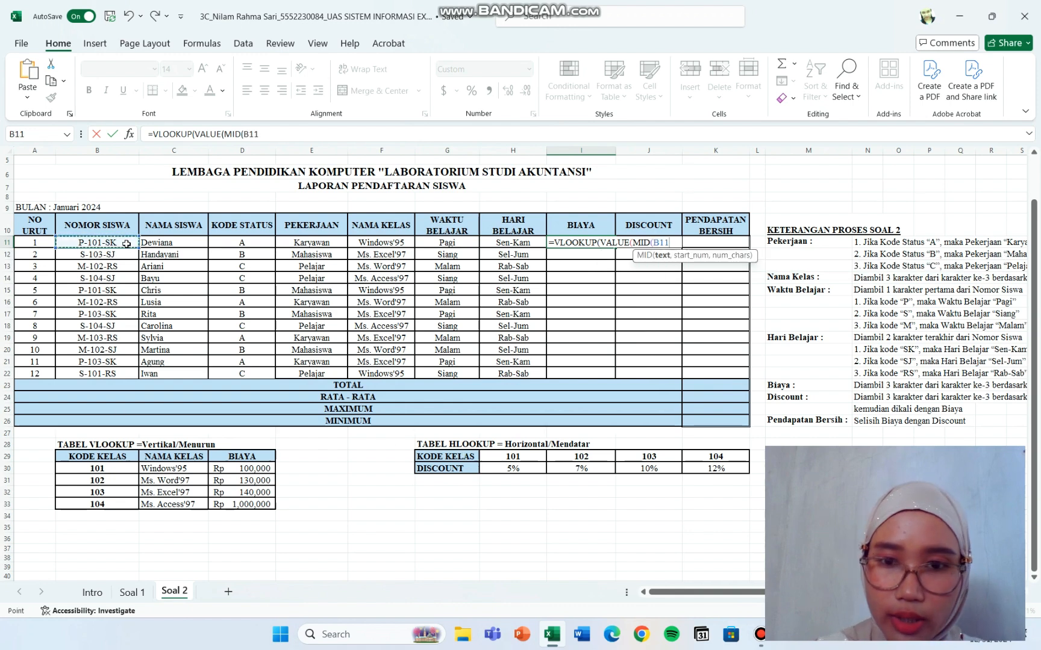
type(",3")
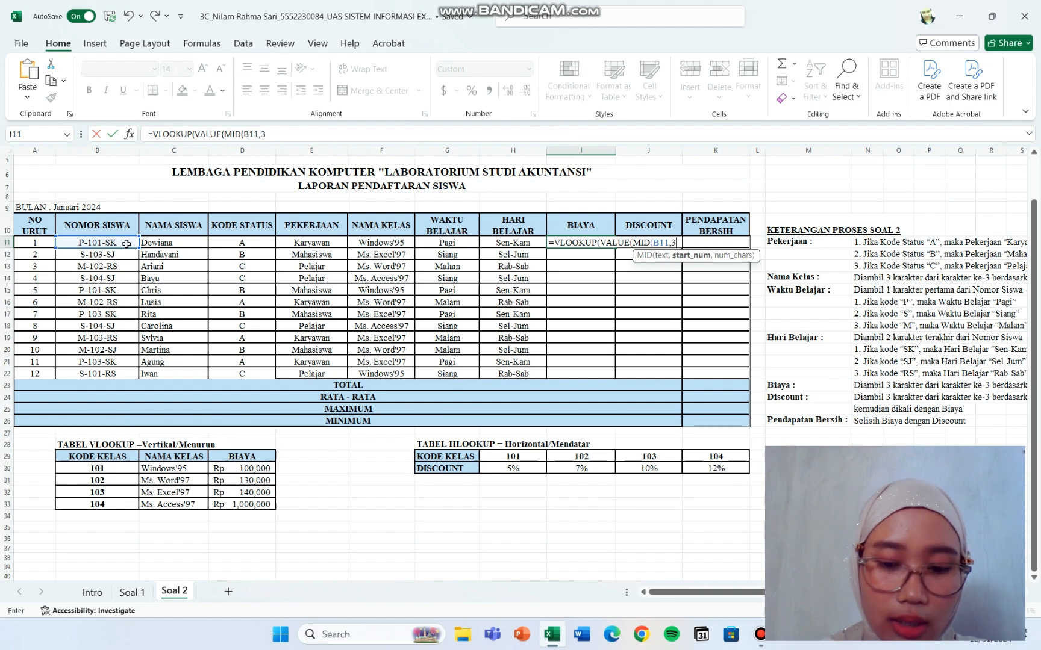
type(",3")
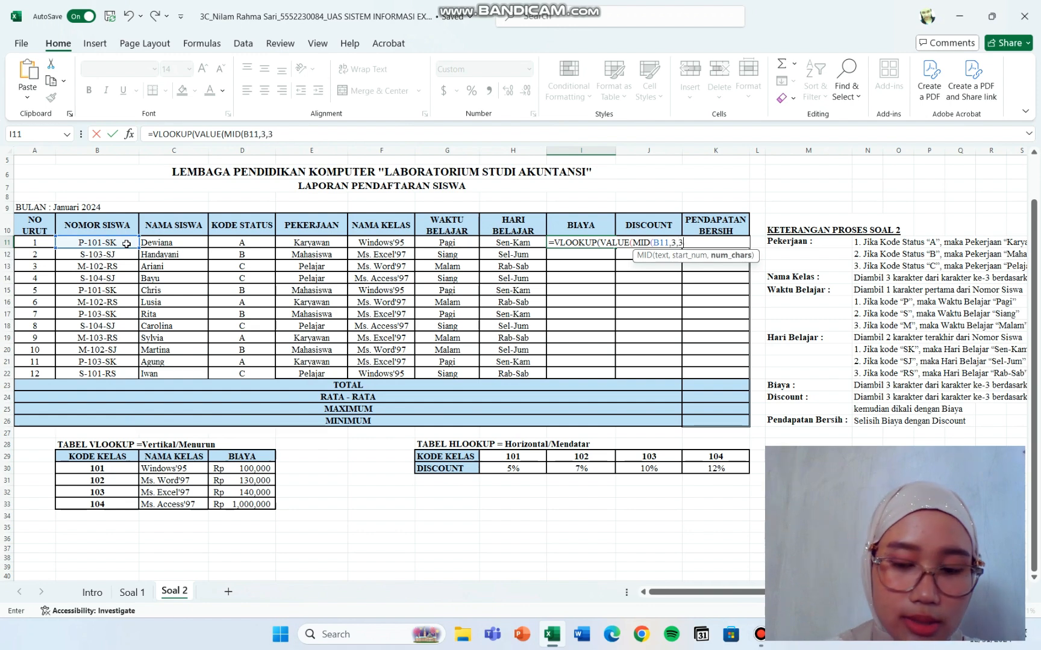
type(")")
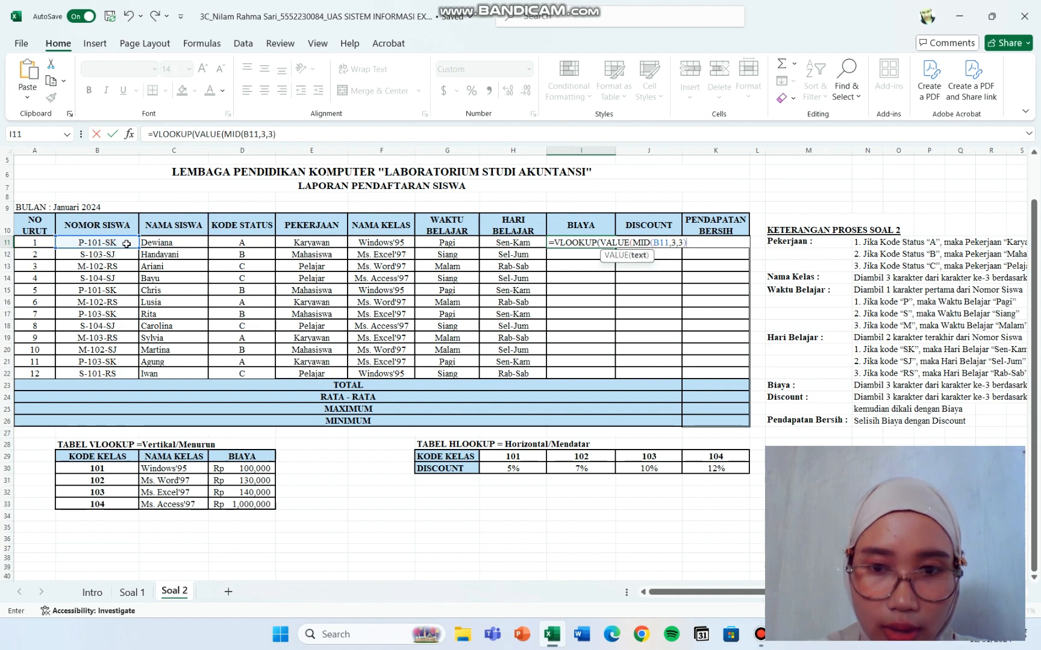
type(")")
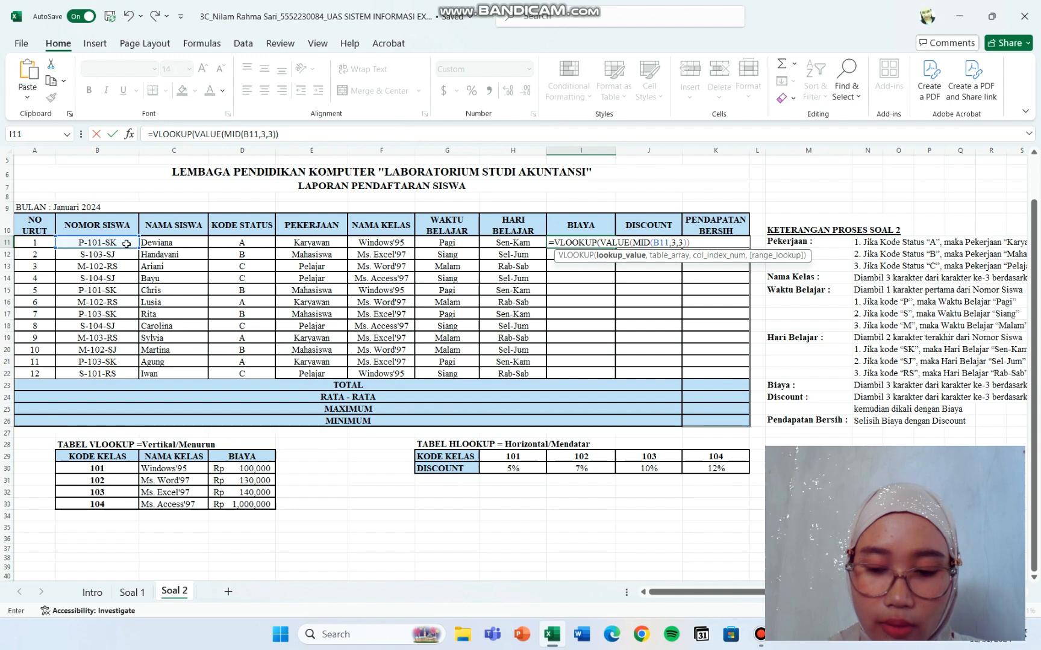
Step: Finish the I11 VLOOKUP with the absolute table range $B$29:$D$33, column index 3 and range lookup 0
type(",")
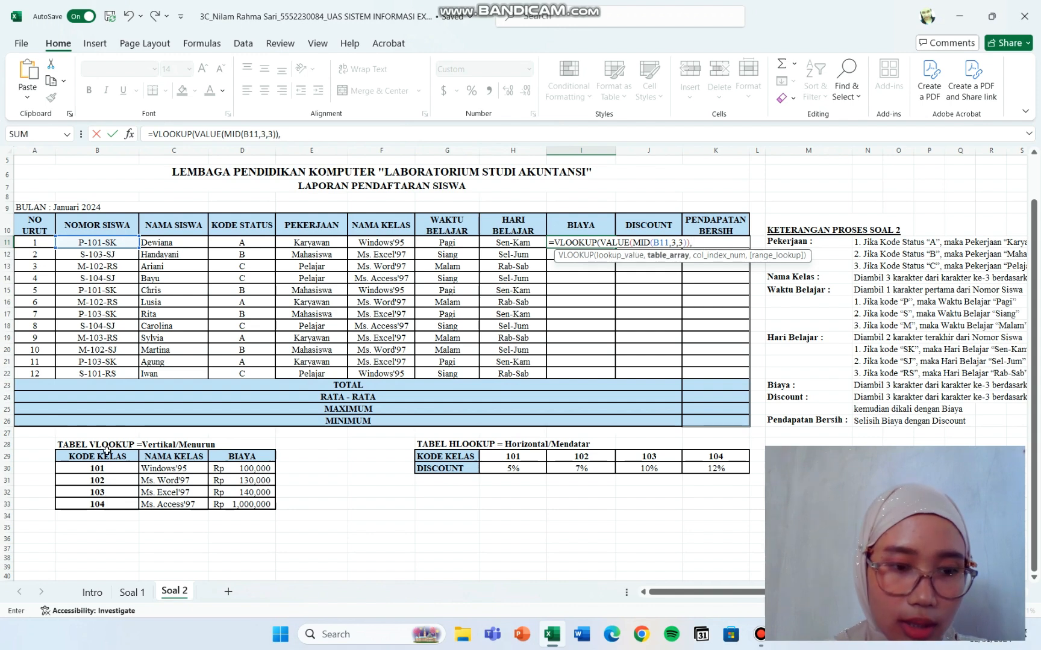
left_click_drag(106, 456, 232, 510)
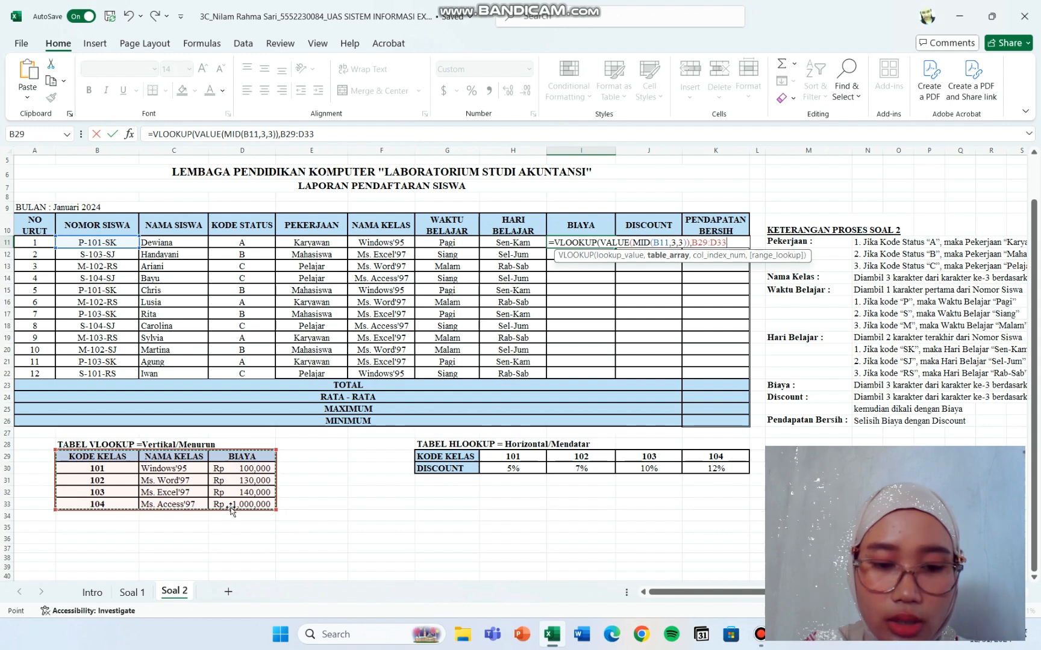
key("F4")
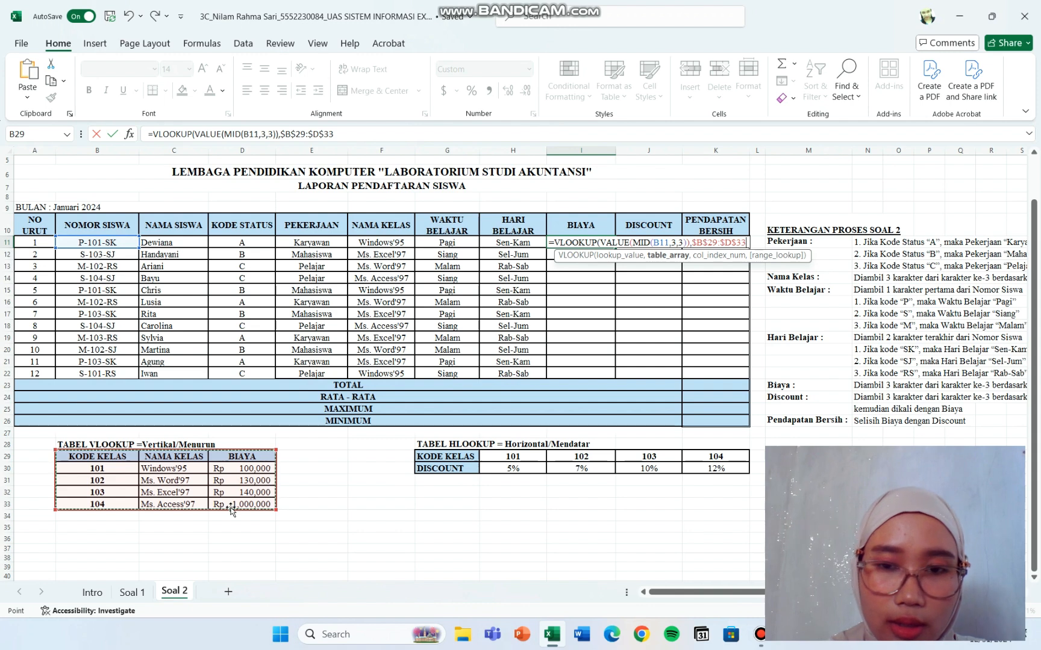
type(",3")
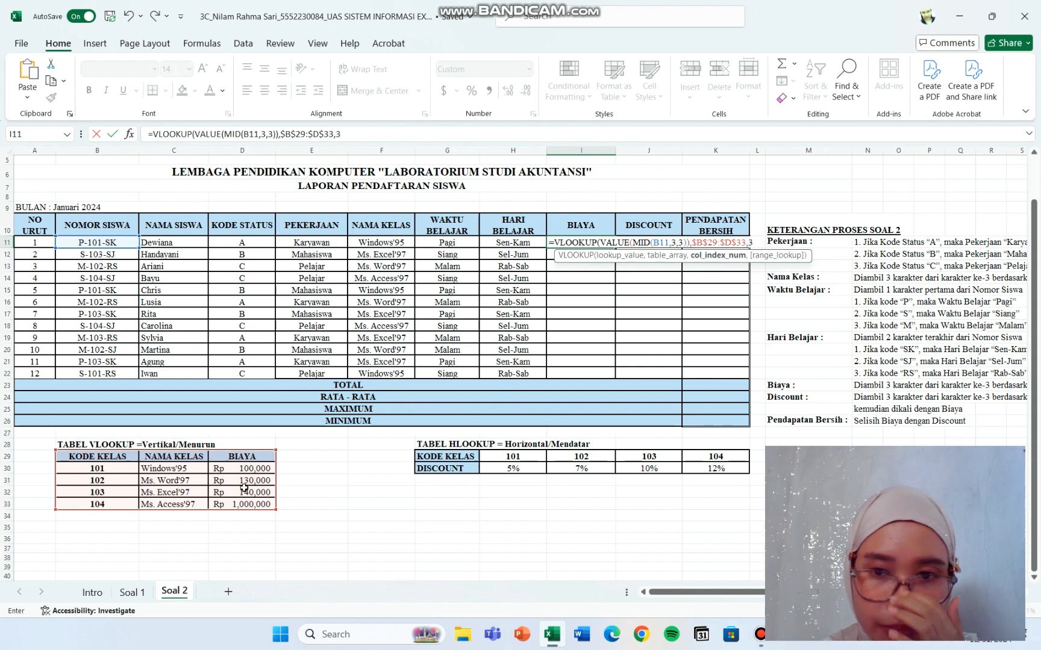
type(",")
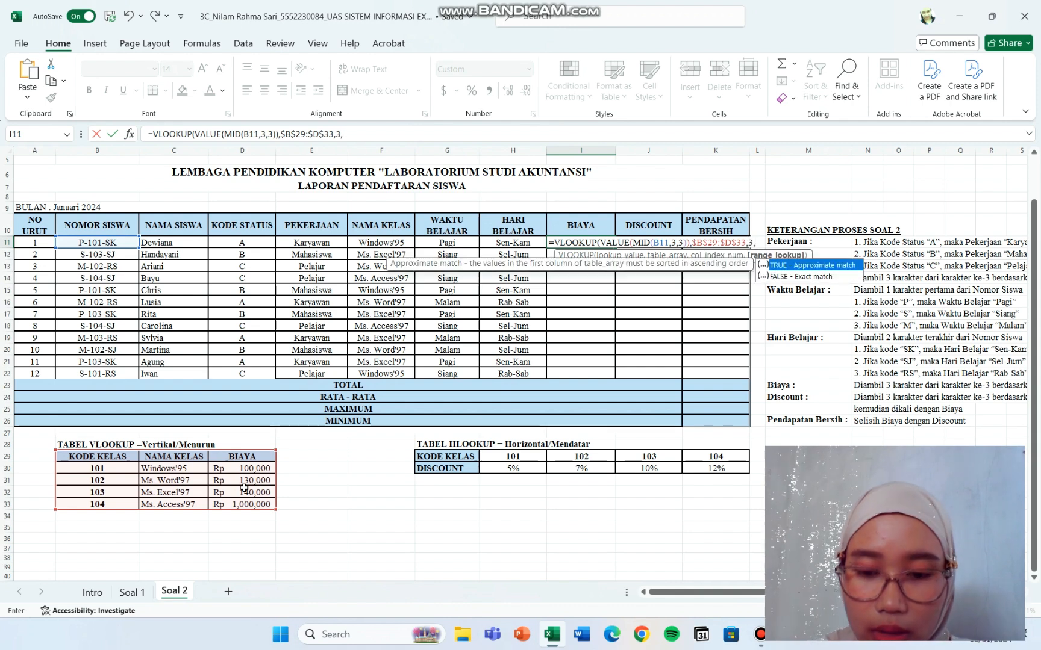
type("0)")
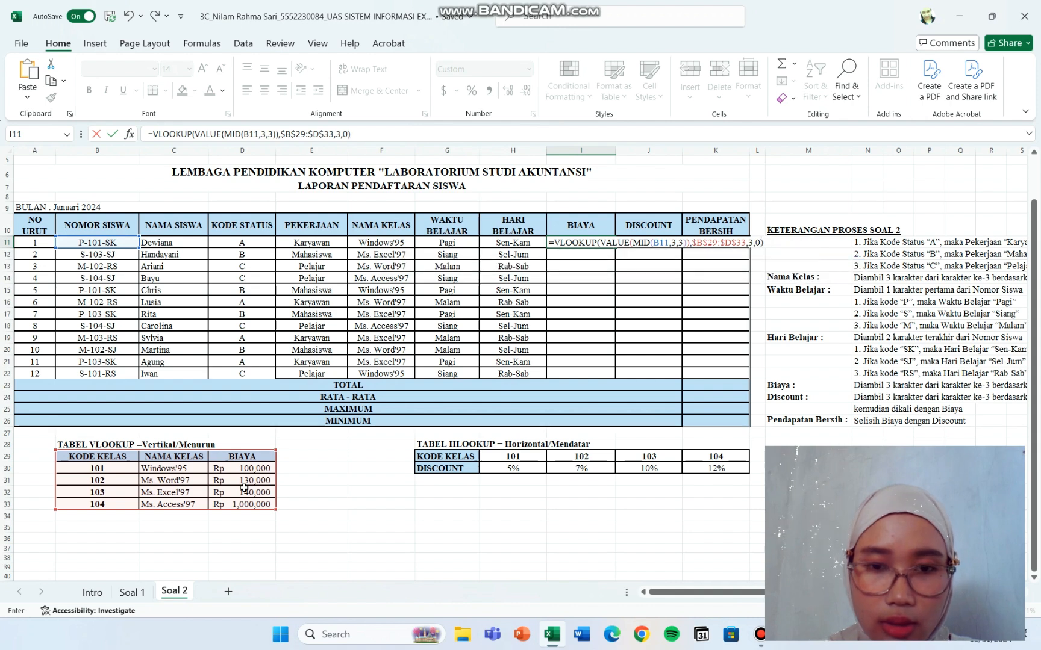
key("Return")
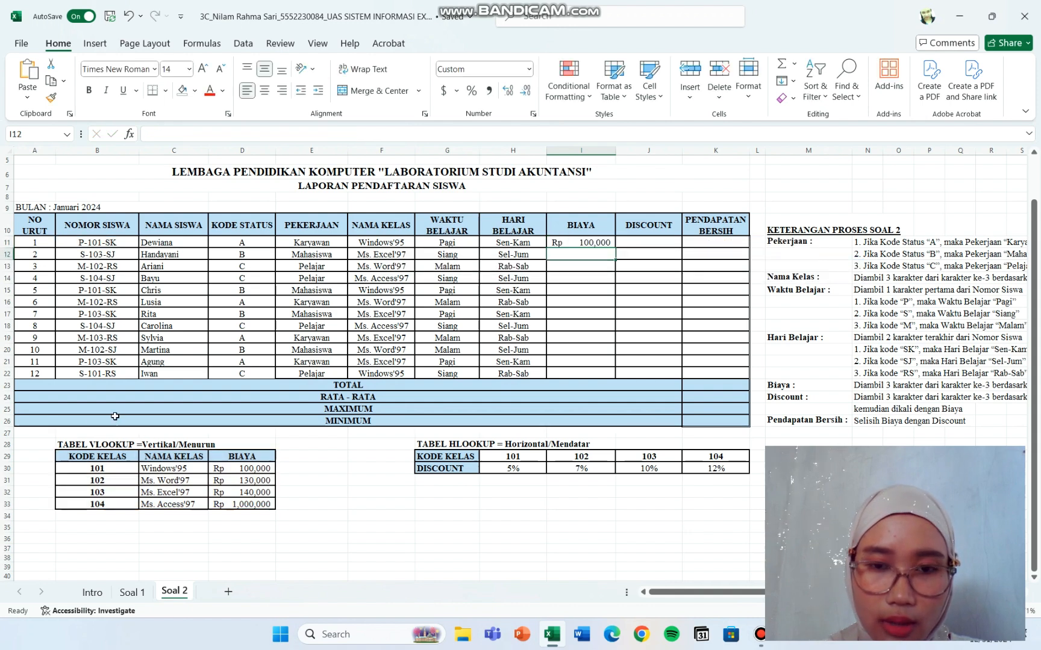
Step: Fill the Biaya formula from I11 down through I22
left_click(592, 241)
left_click_drag(616, 248, 614, 377)
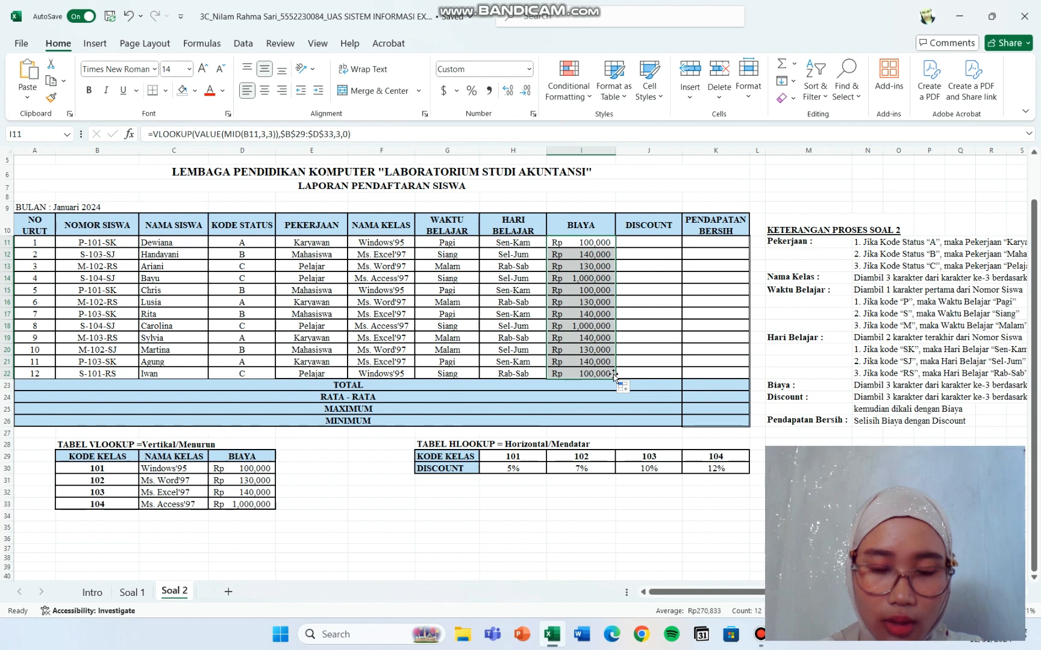
left_click(578, 401)
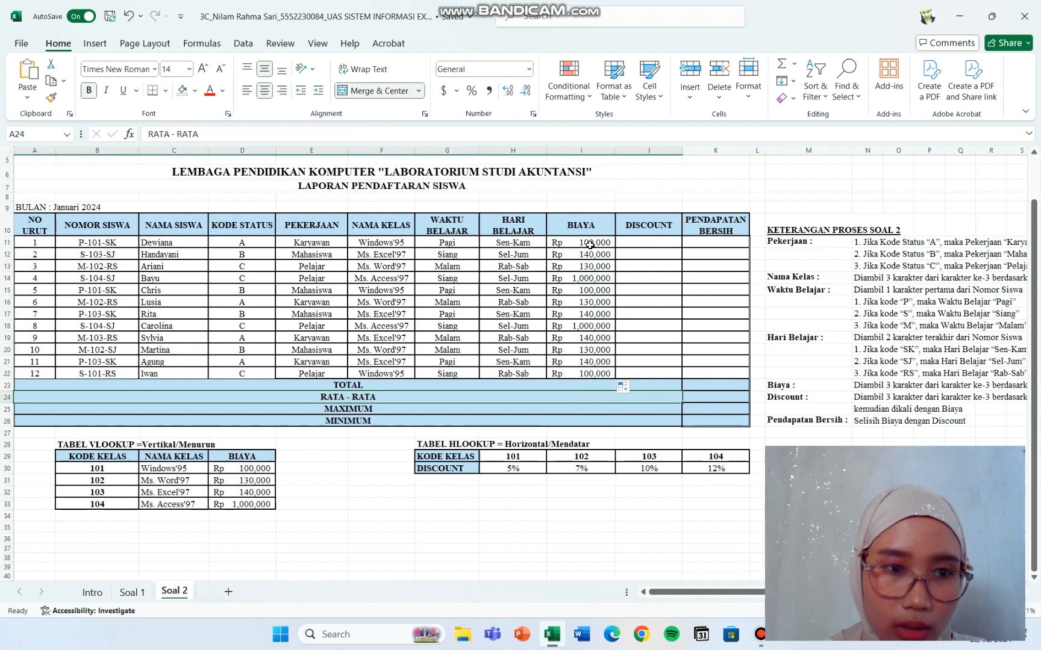
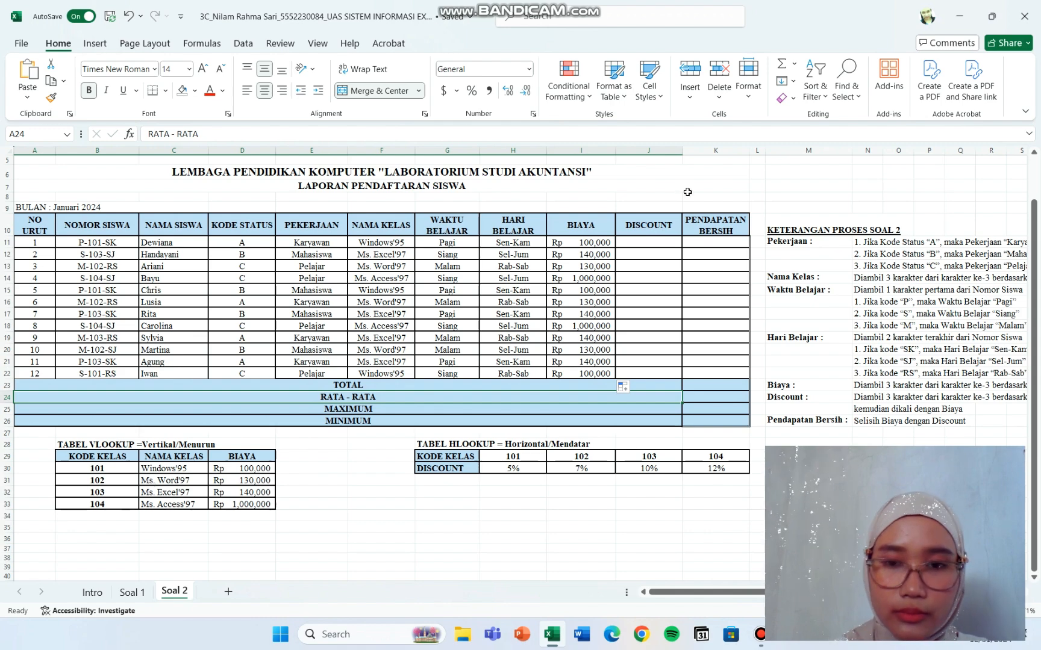
Step: Start the Discount formula in J11 with an HLOOKUP whose lookup value is wrapped in VALUE
scroll(684, 293, "right", 2)
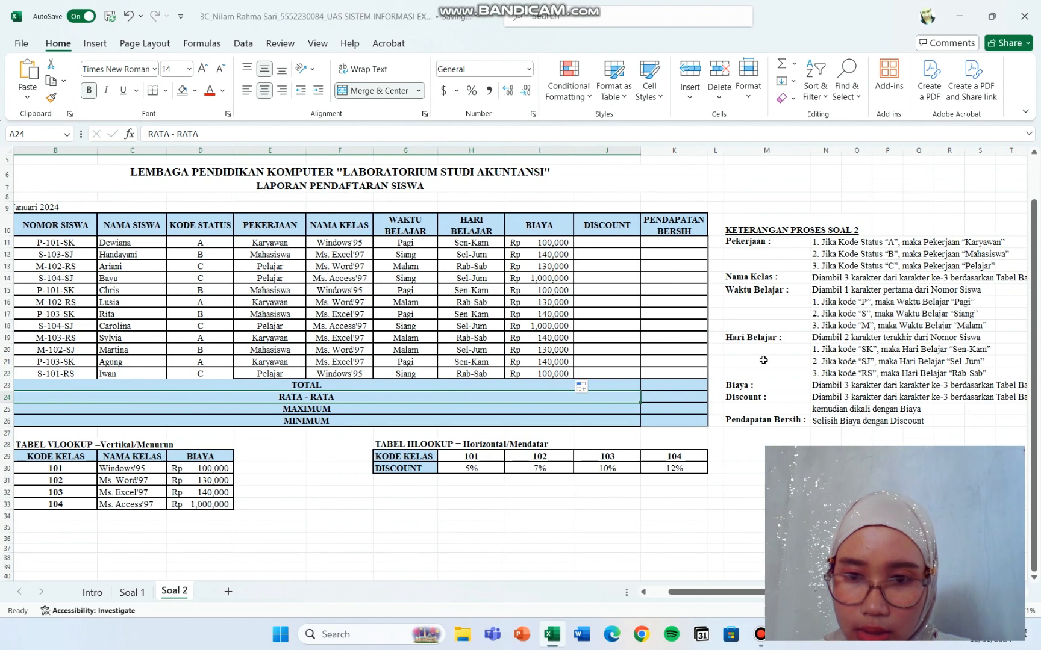
scroll(816, 410, "right", 1)
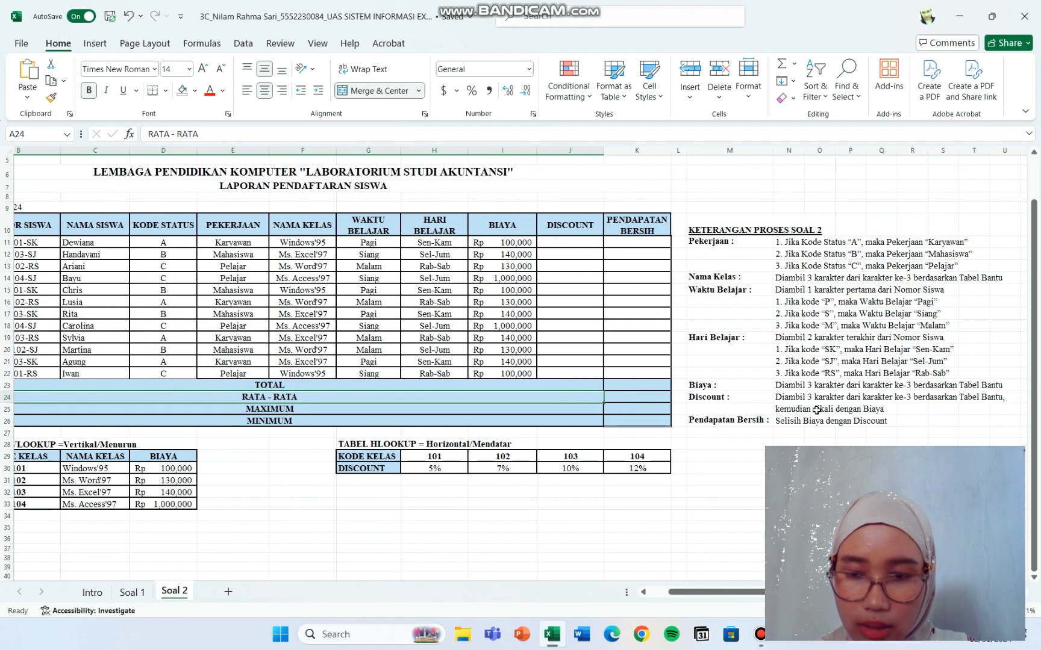
scroll(816, 411, "left", 1)
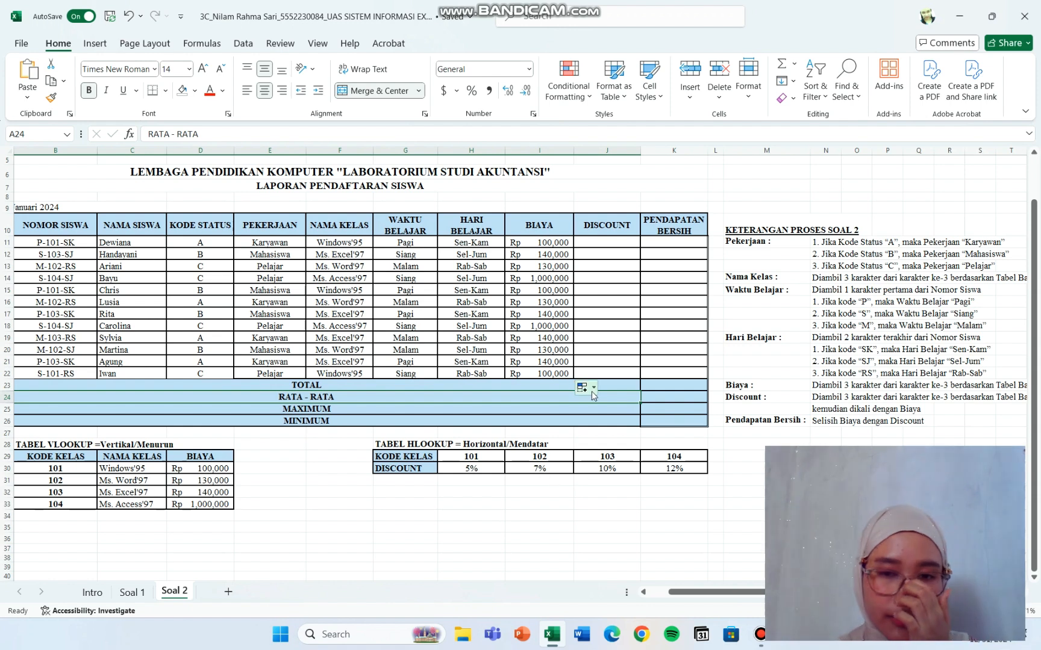
left_click(622, 242)
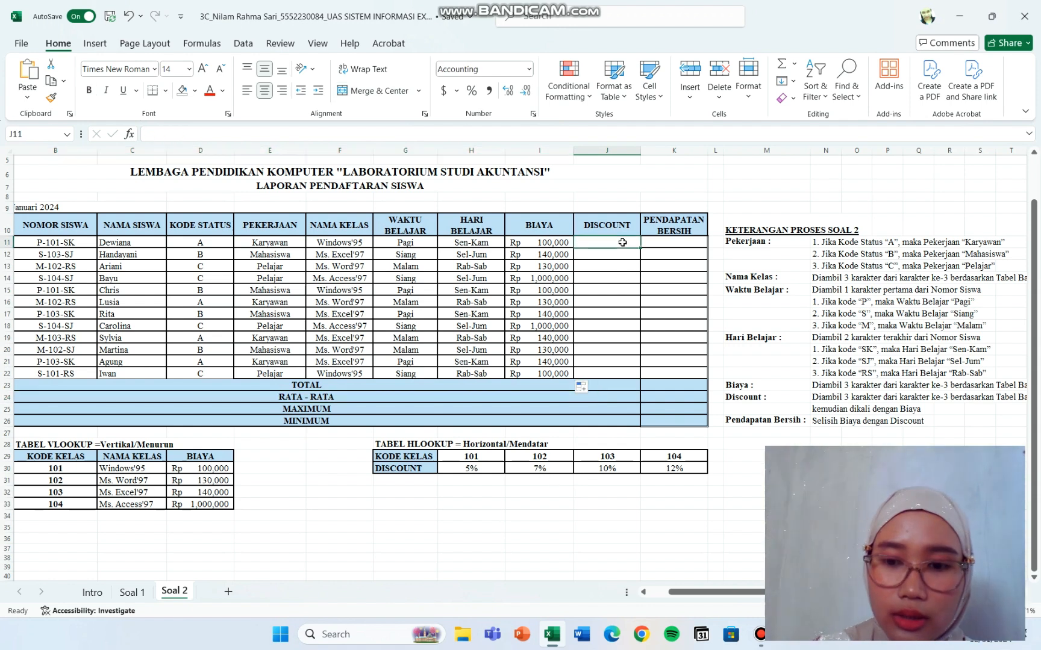
type("=H")
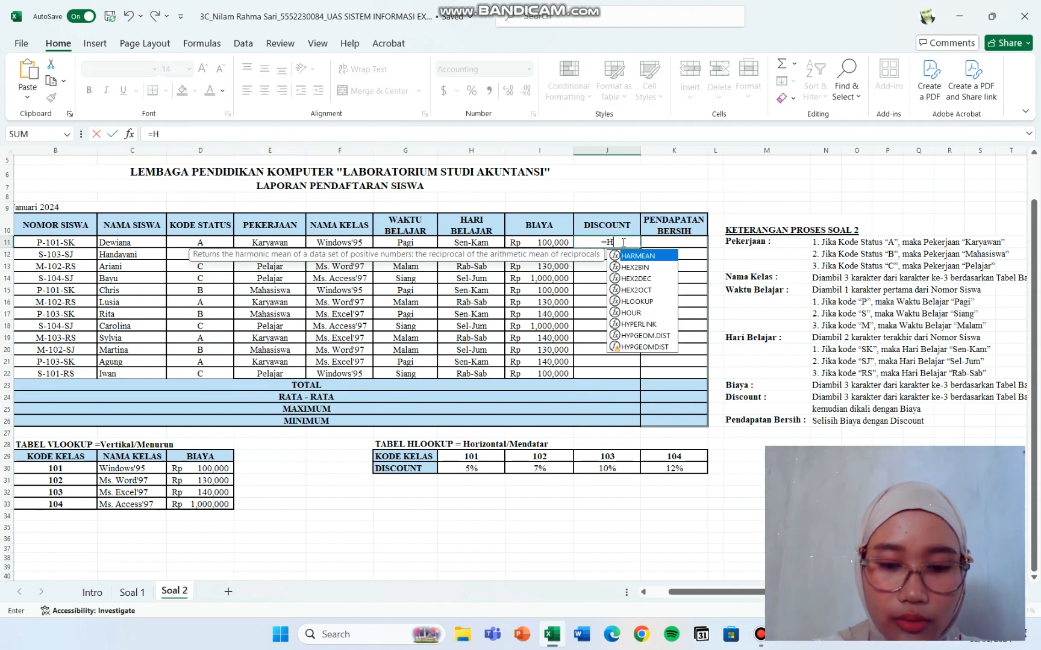
type("LOOKUP")
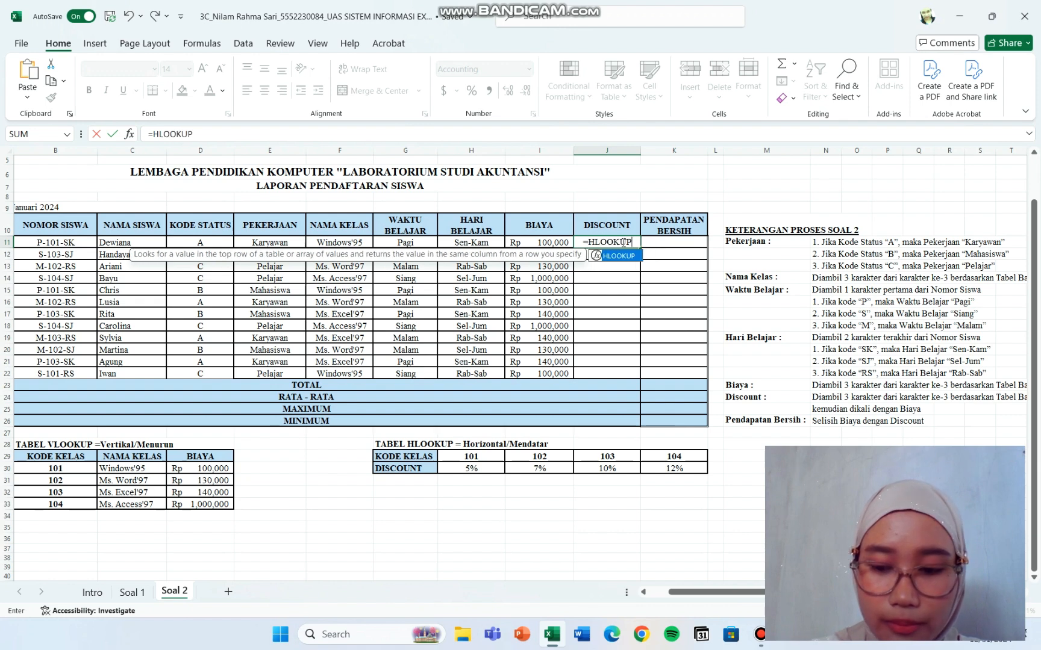
type("9")
key("BackSpace")
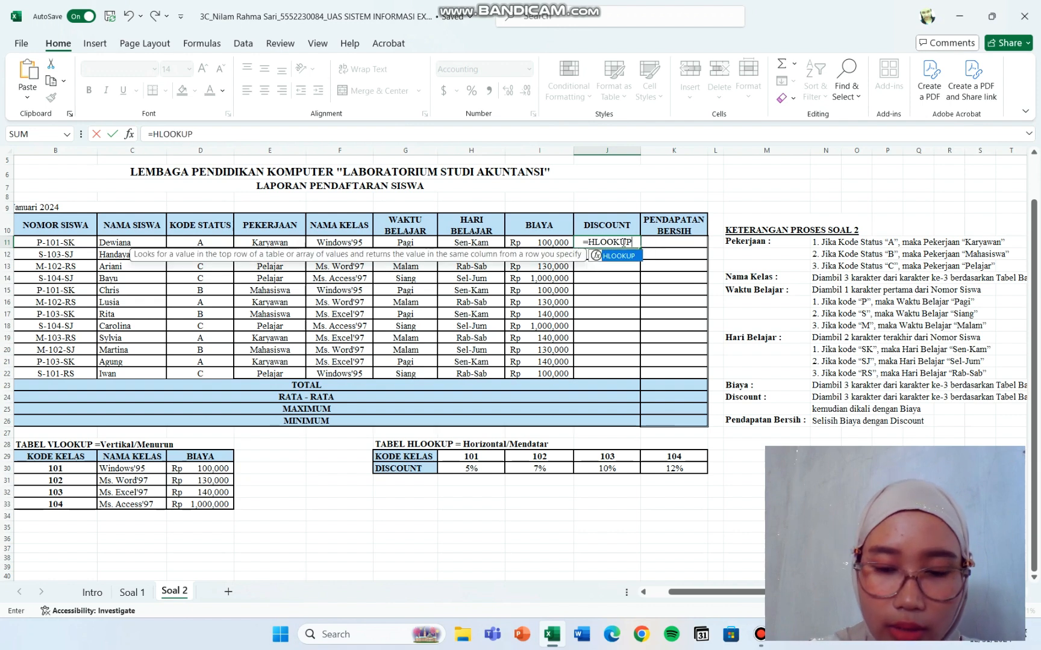
type("(VALUE")
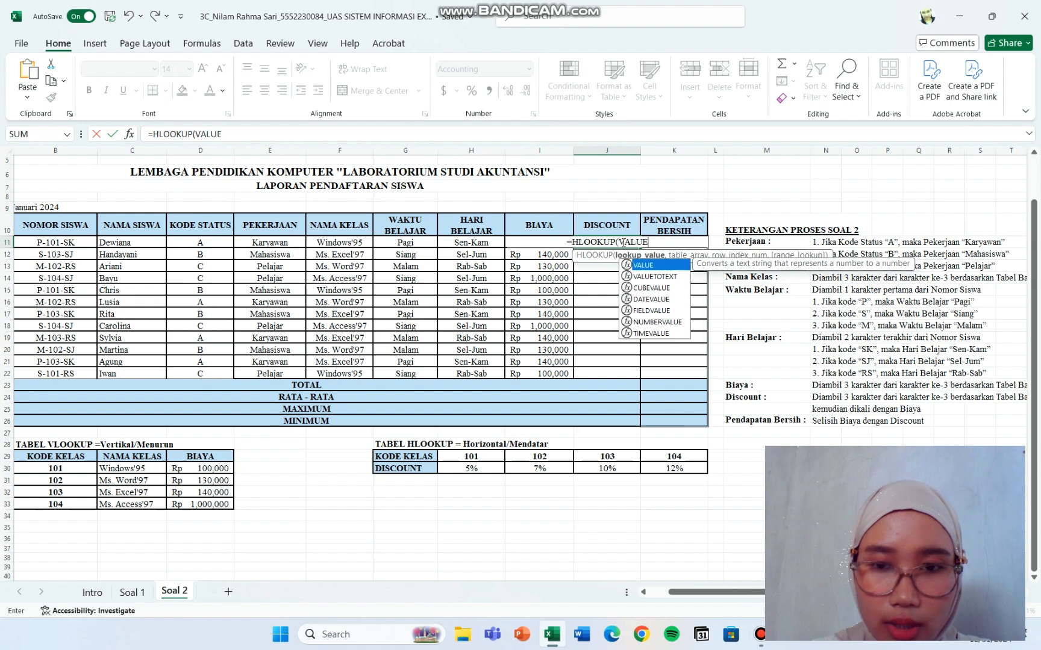
type("(")
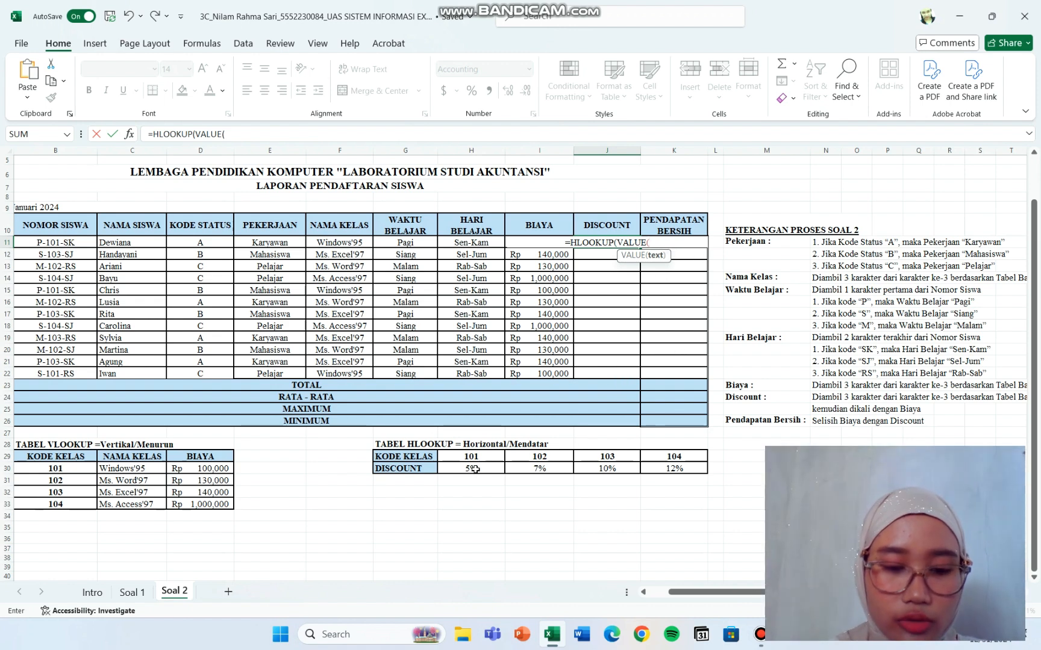
Step: Complete the HLOOKUP lookup value in J11 with MID(B11,3,3) to extract the class code from the Nomor Siswa
type("MID(")
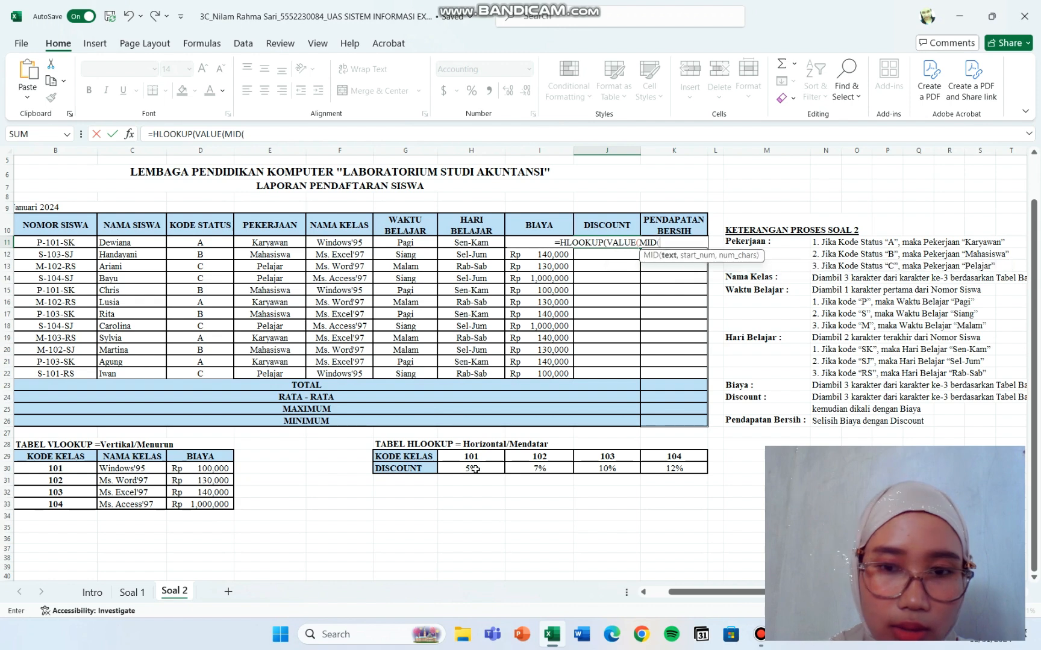
left_click(76, 242)
type(",")
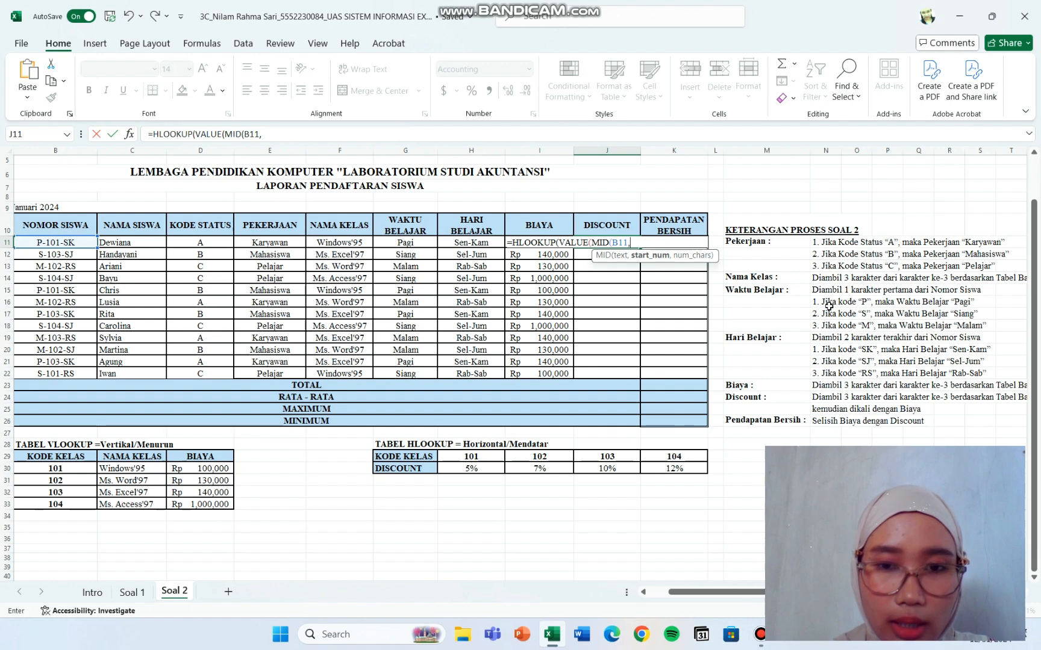
type("3,")
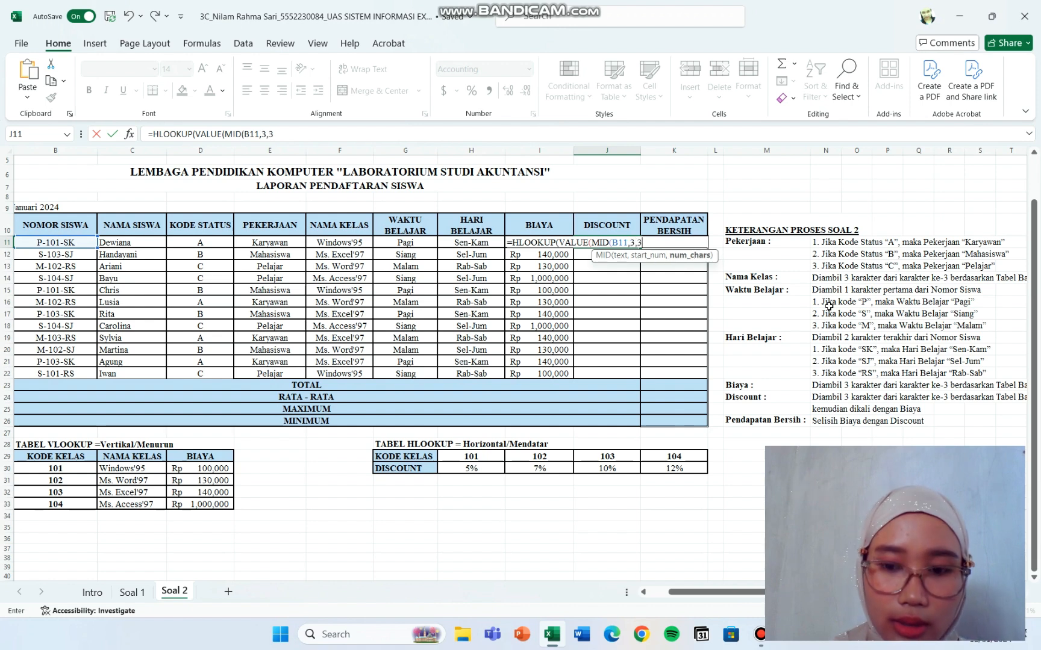
type("3))")
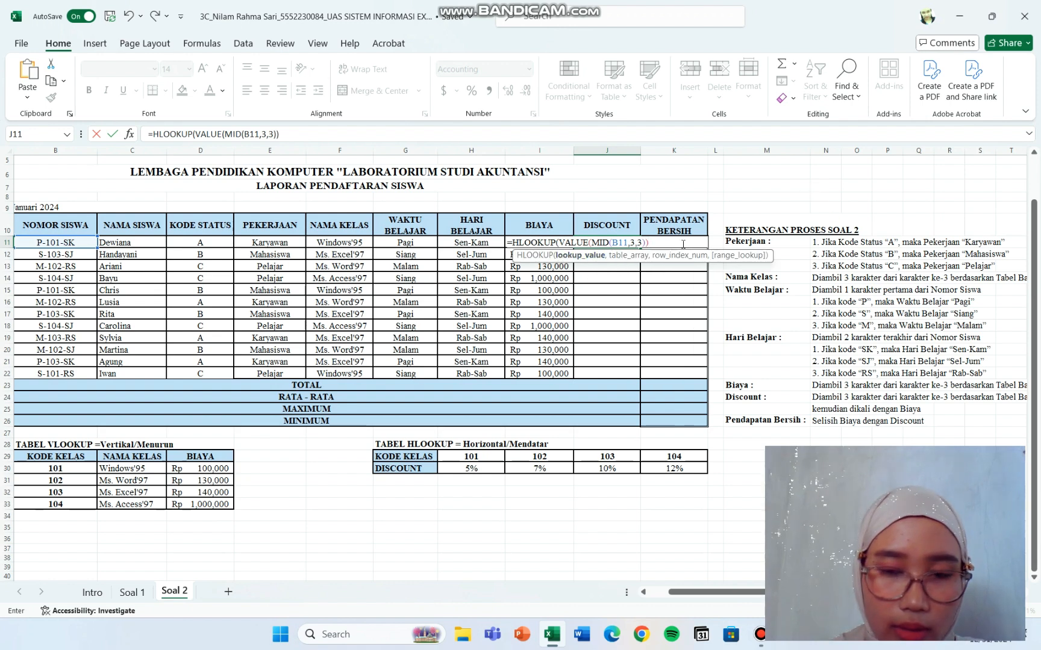
Step: Finish the J11 HLOOKUP with the absolute range $G$29:$K$30, row index 2 and range lookup 0, multiplied by I11
type(",")
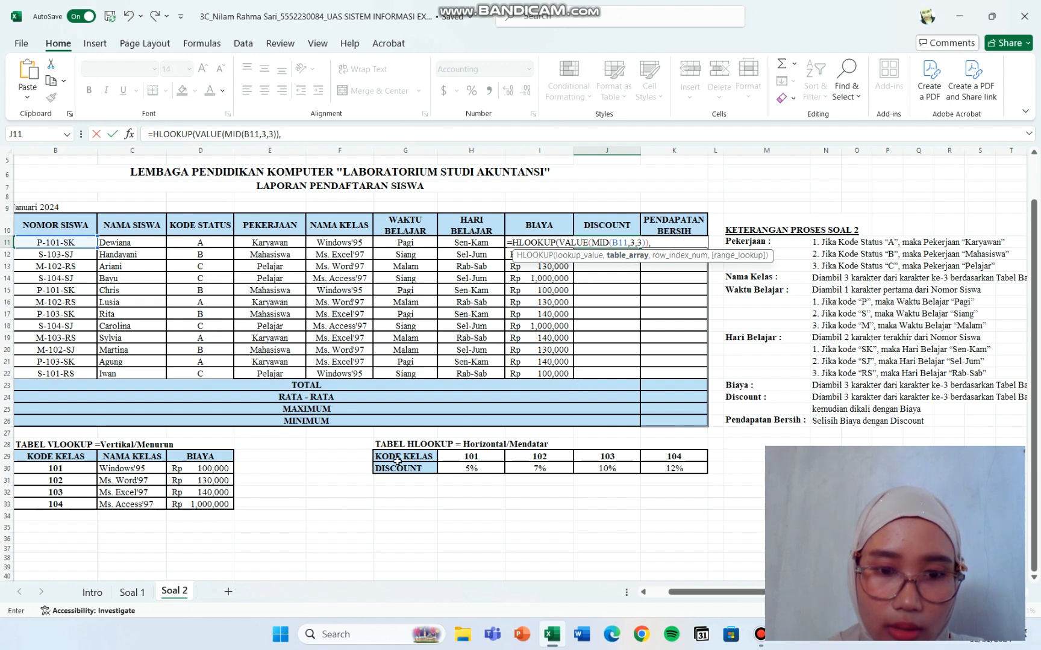
left_click_drag(404, 457, 660, 468)
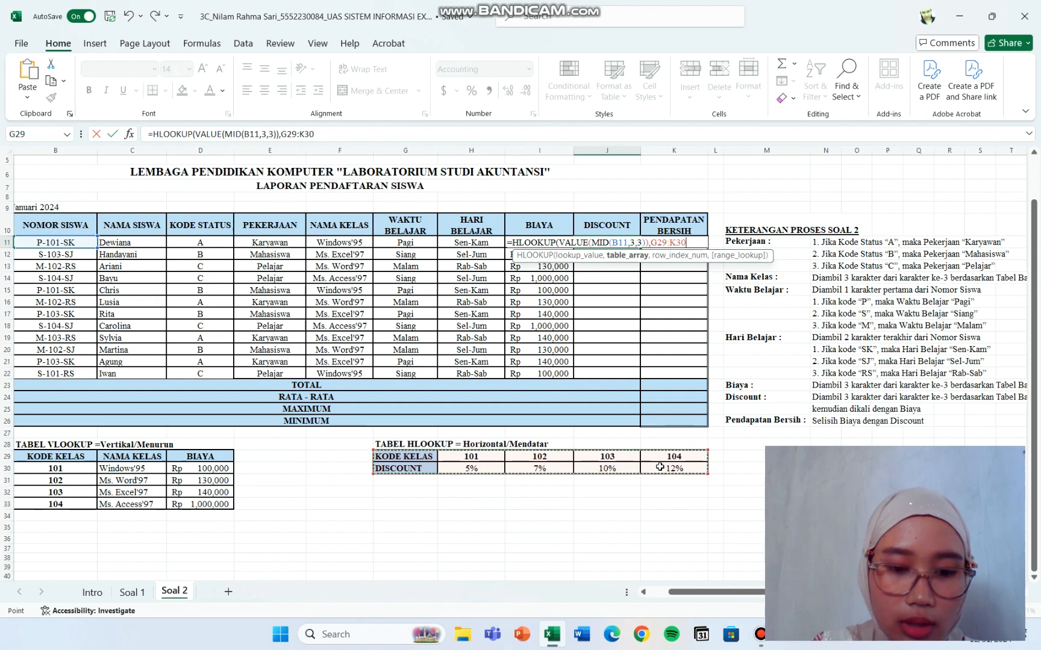
key("F4")
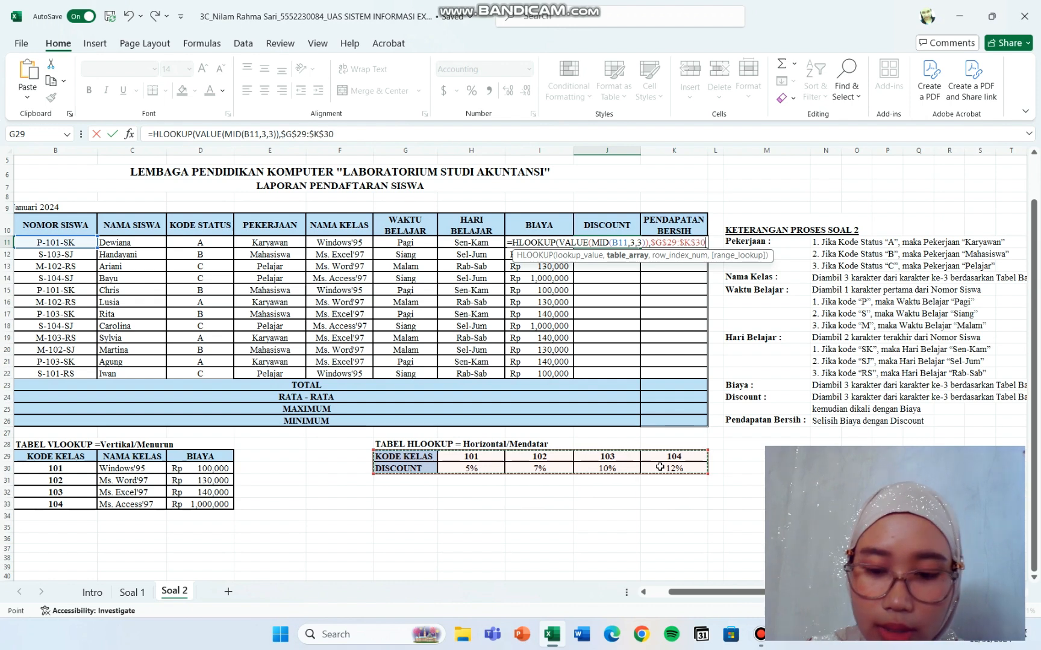
type(",")
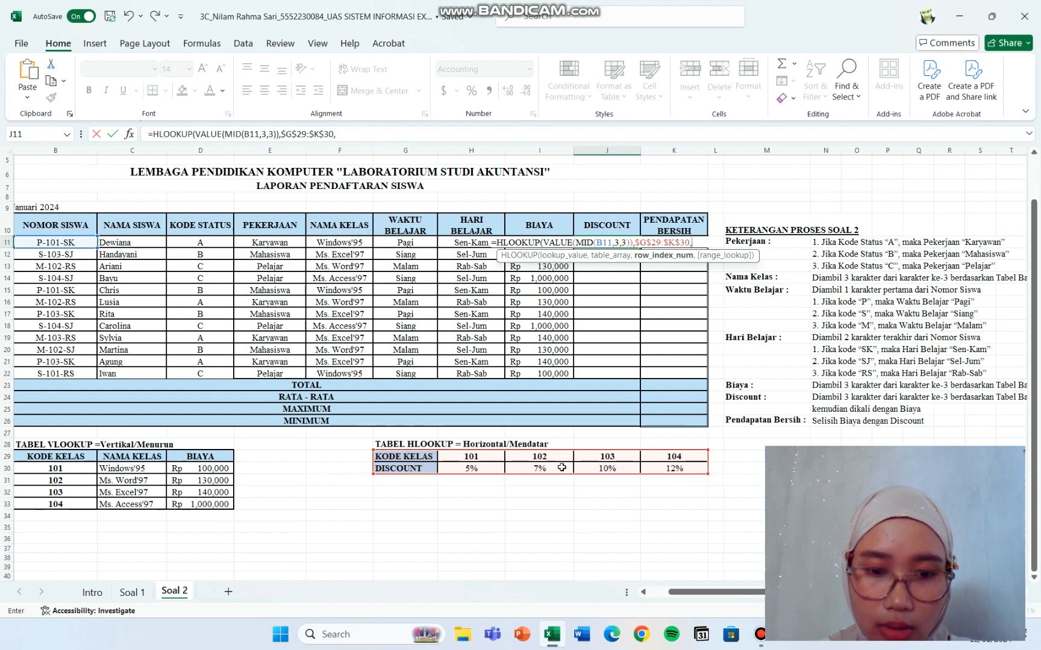
type("2")
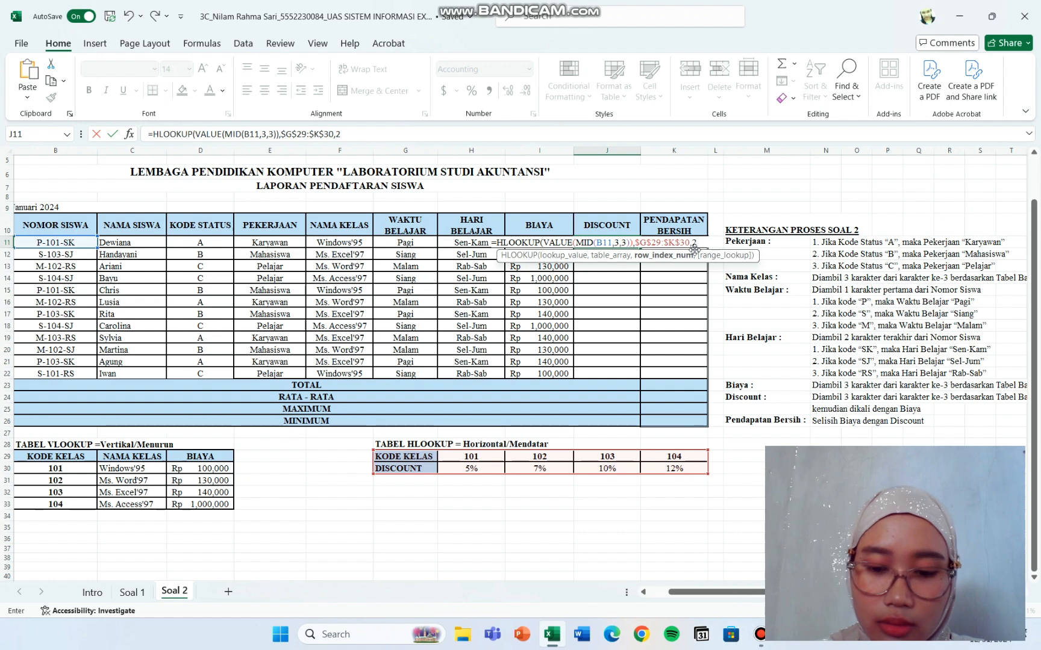
type(",0)*")
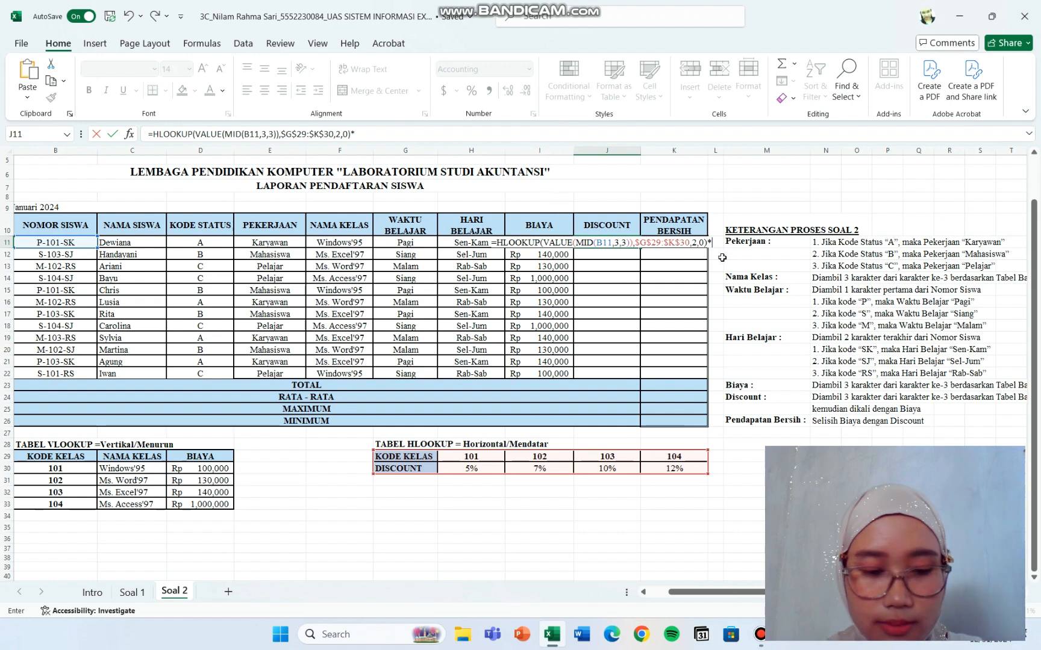
type("I11")
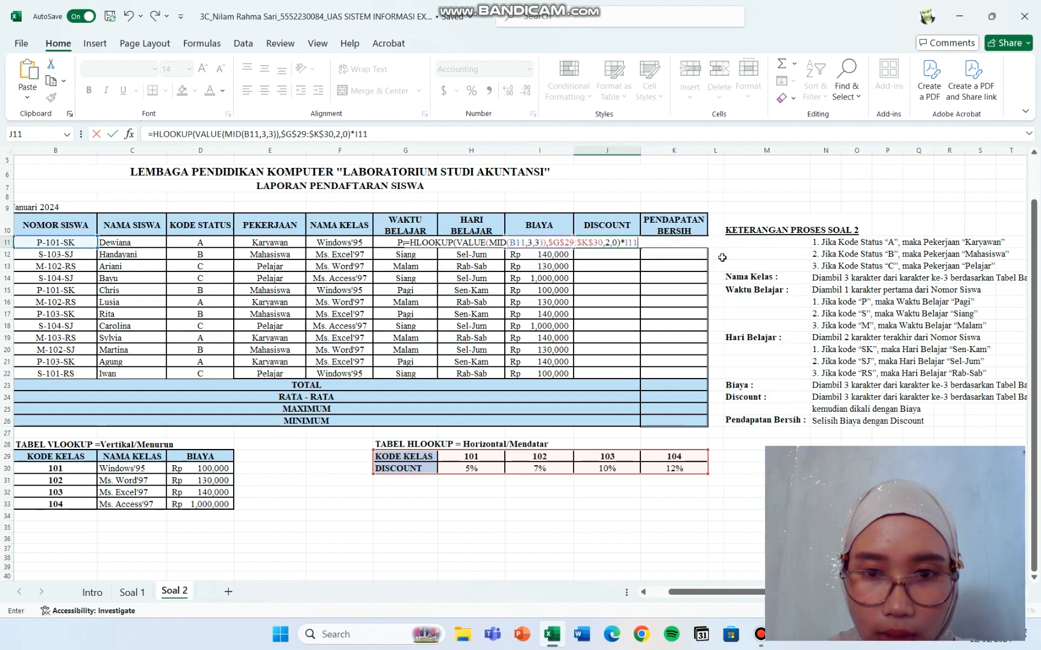
key("Return")
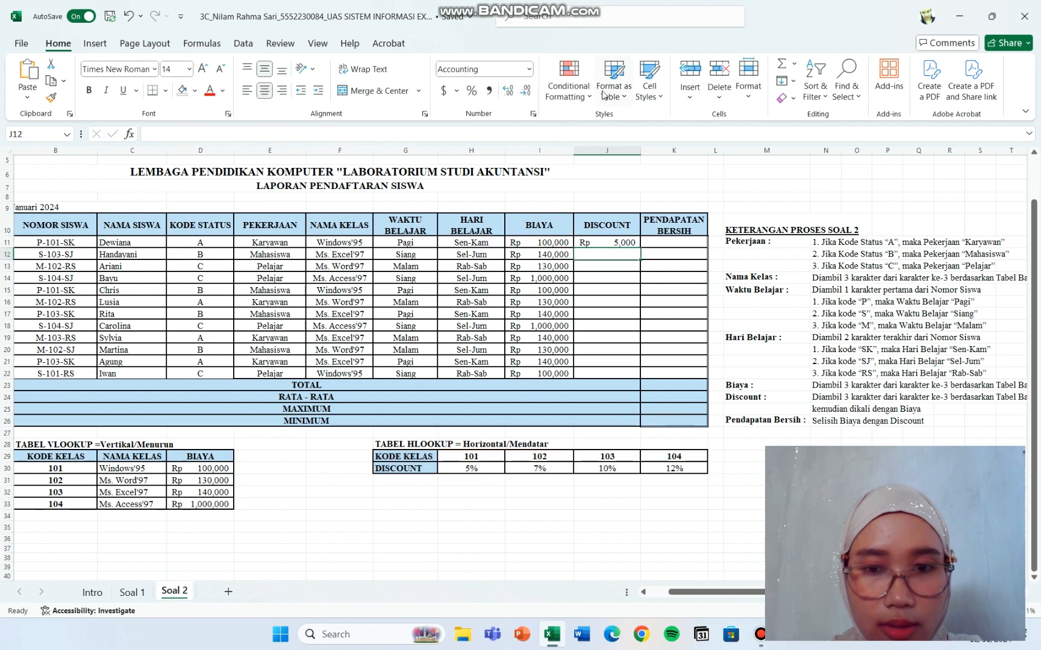
Step: Fill the Discount formula from J11 down through J22
left_click(620, 242)
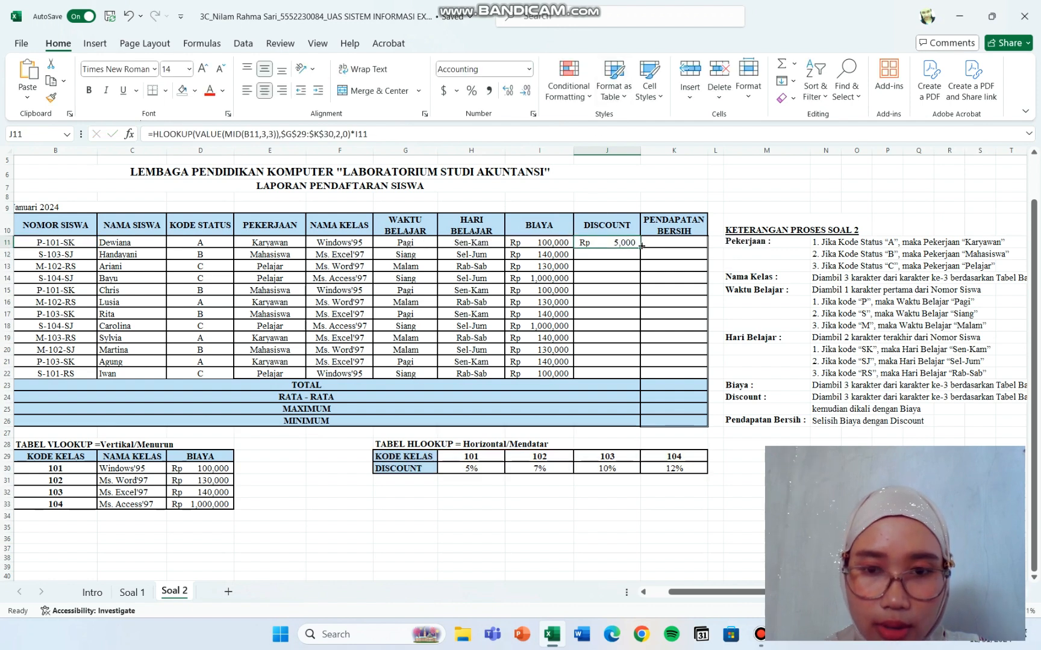
left_click_drag(640, 248, 630, 374)
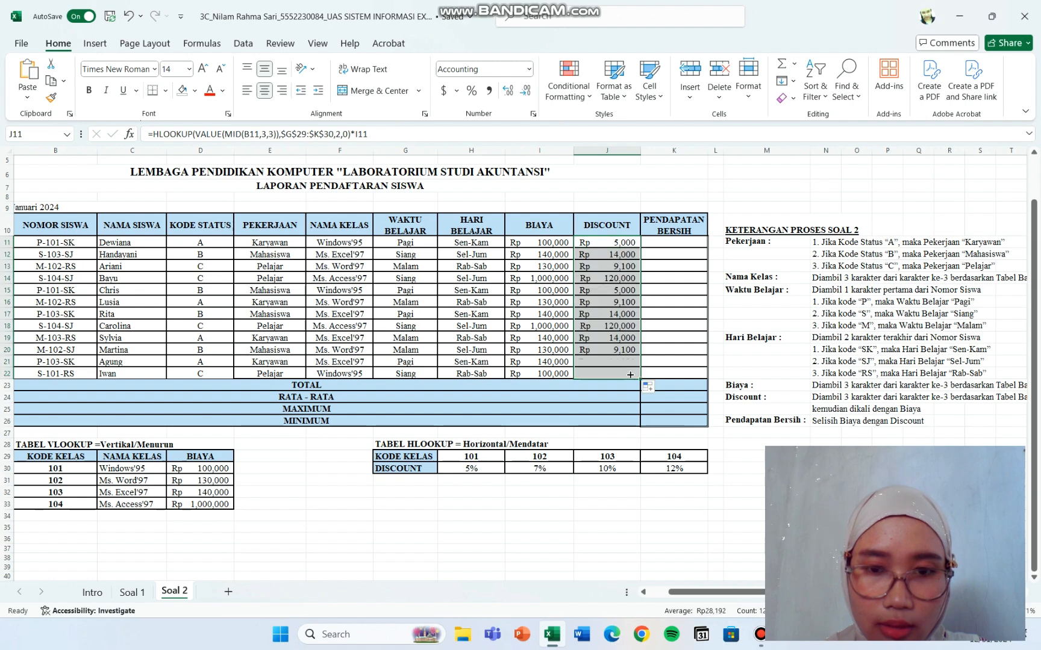
left_click(521, 395)
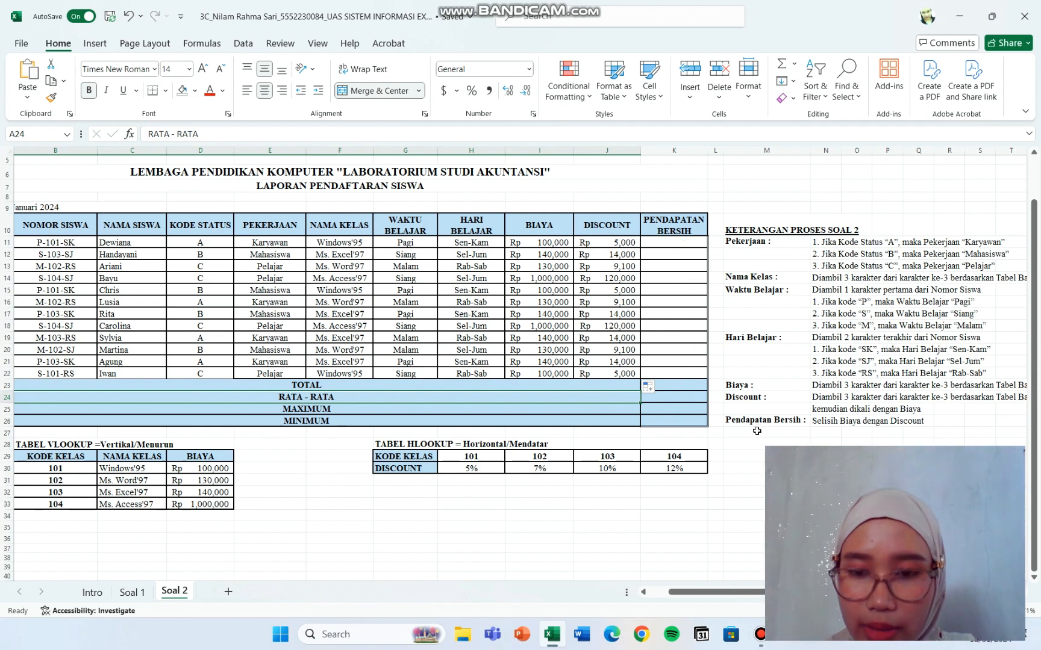
Step: Calculate Pendapatan Bersih in K11 as Biaya minus Discount with the formula =I11-J11
left_click(691, 244)
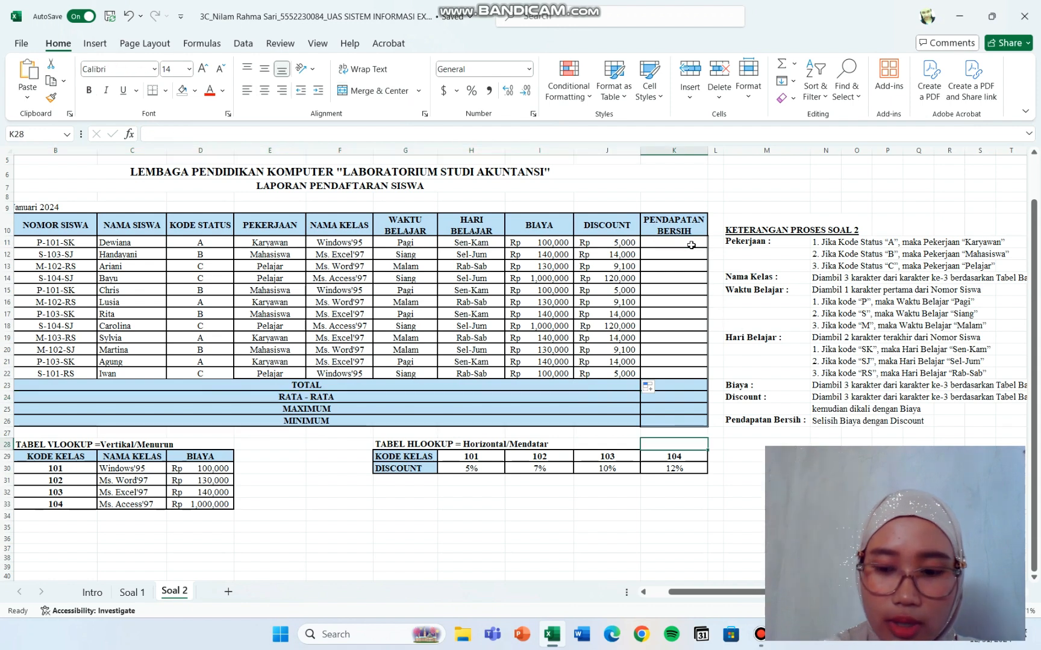
double_click(694, 242)
type("=")
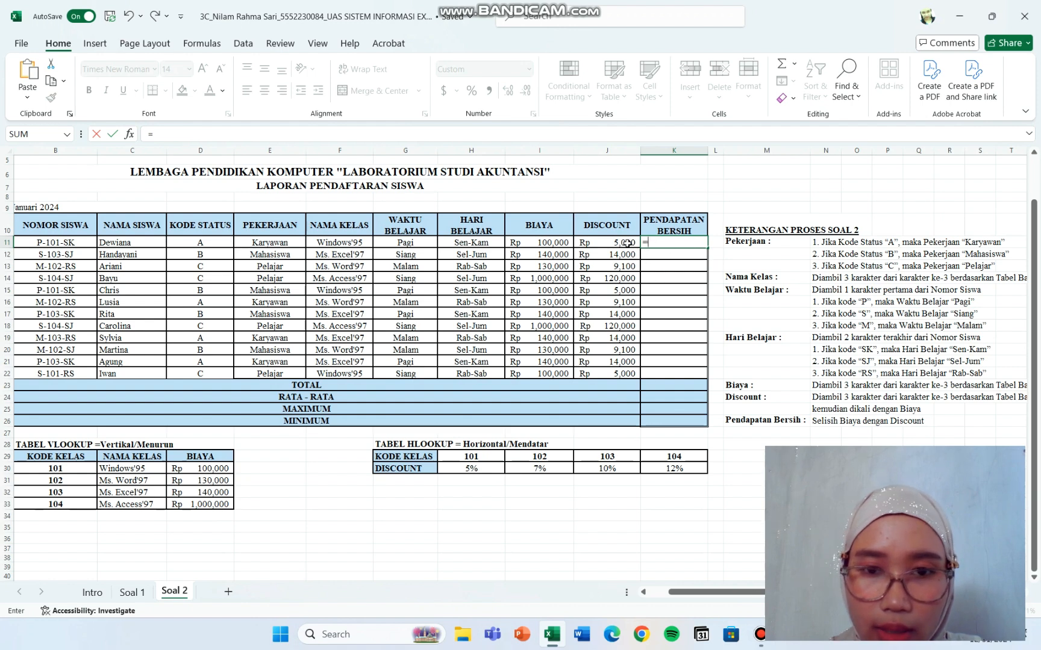
left_click(562, 244)
type("-")
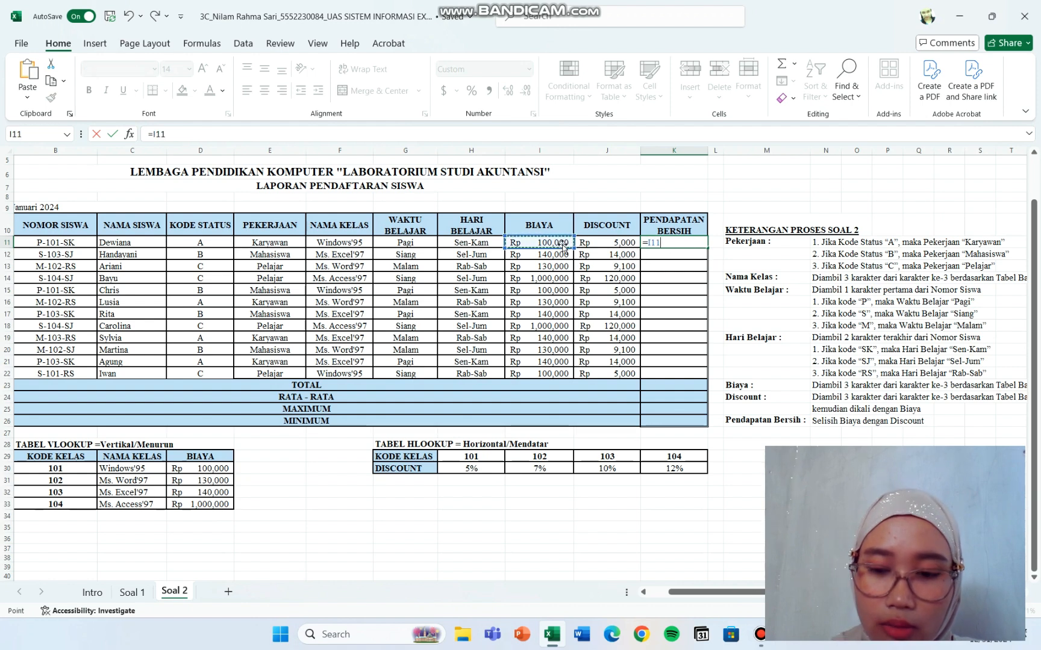
left_click(615, 243)
key("Return")
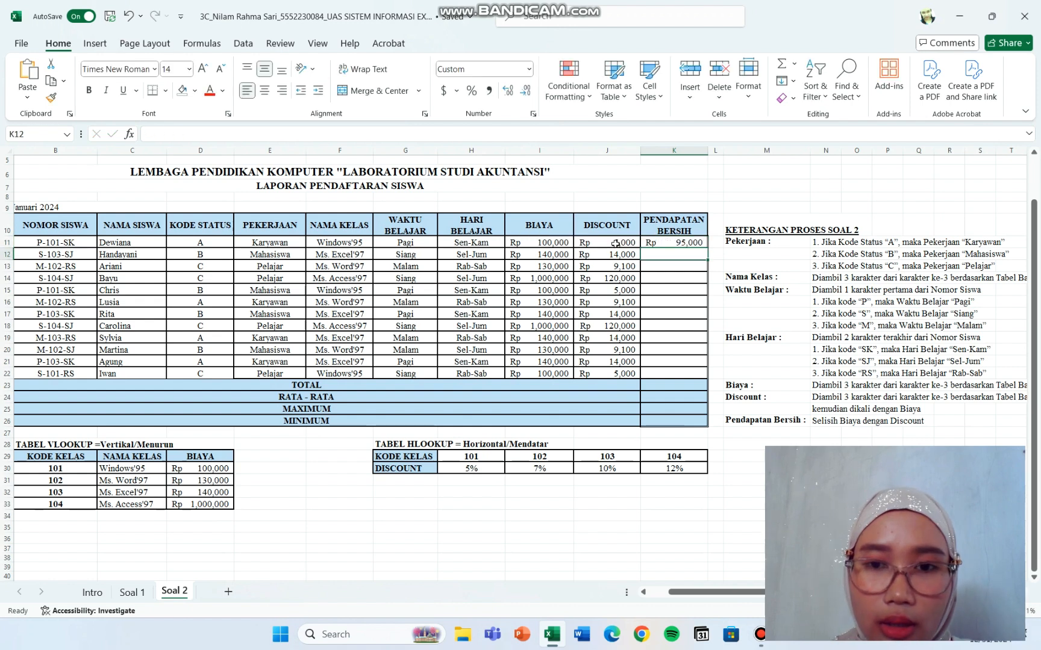
Step: Fill the Pendapatan Bersih formula from K11 down through K22
left_click(694, 240)
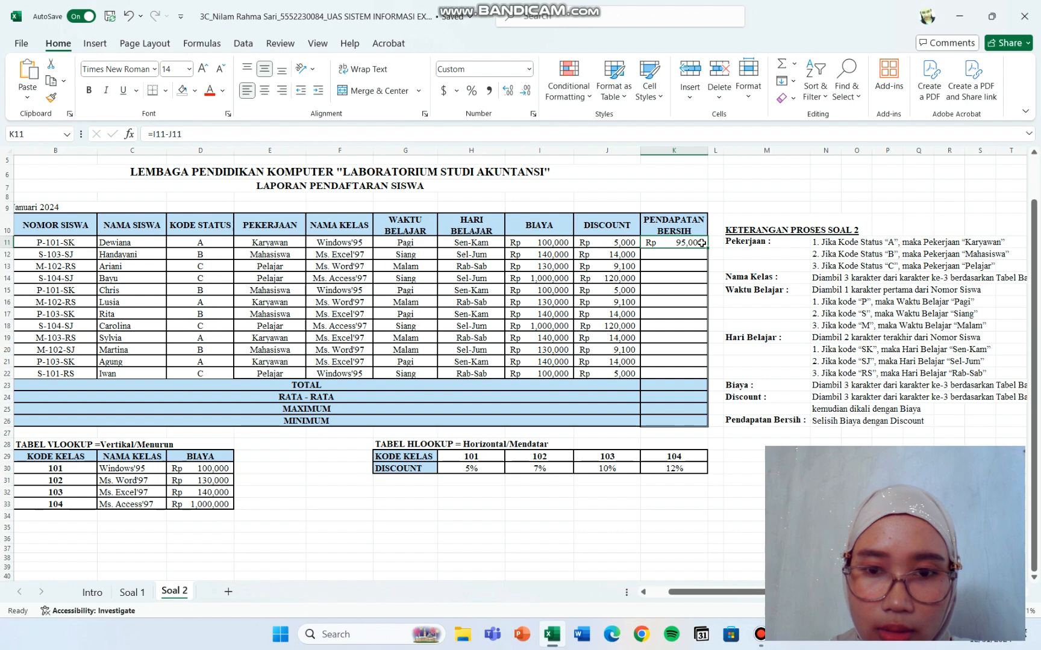
left_click_drag(702, 243, 709, 375)
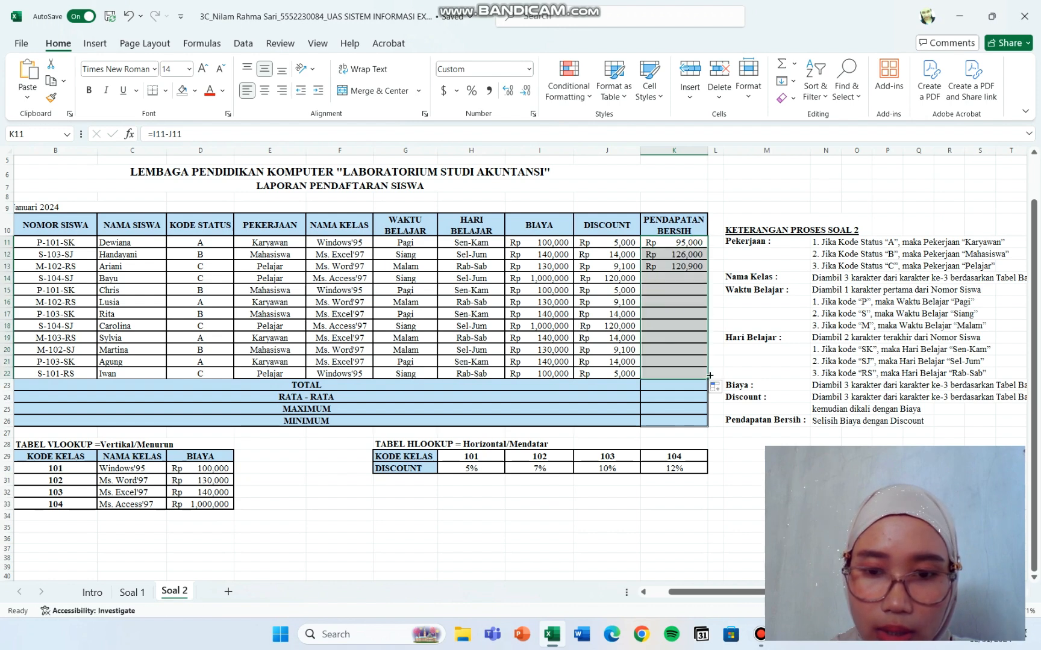
left_click(712, 434)
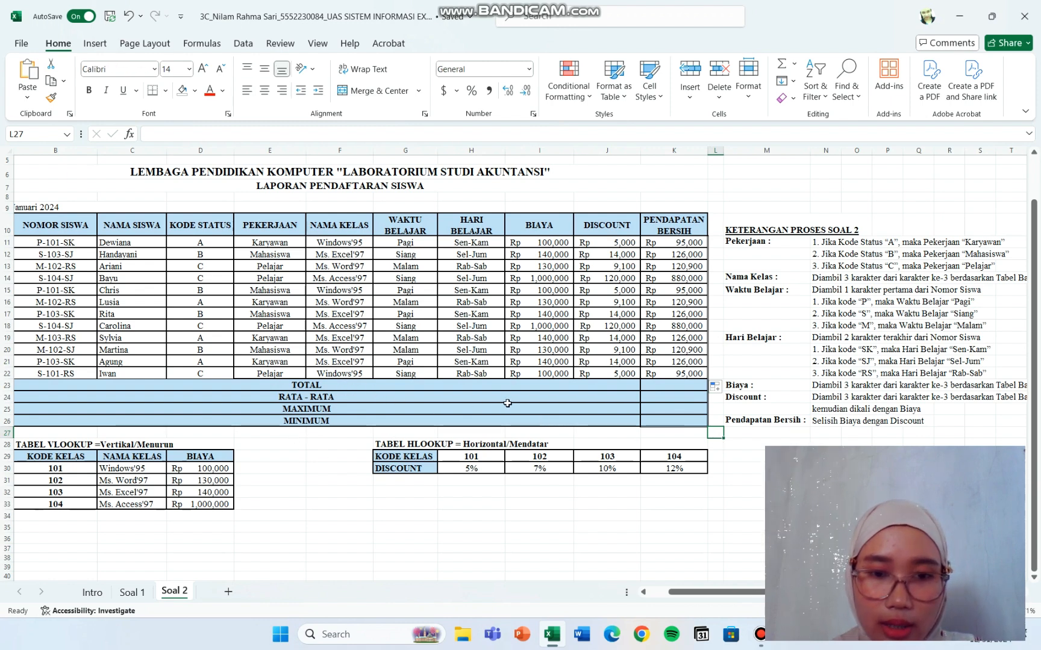
Step: Calculate the Total in K23 by summing the Pendapatan Bersih range K11:K22 with the SUM function
left_click(685, 386)
double_click(687, 387)
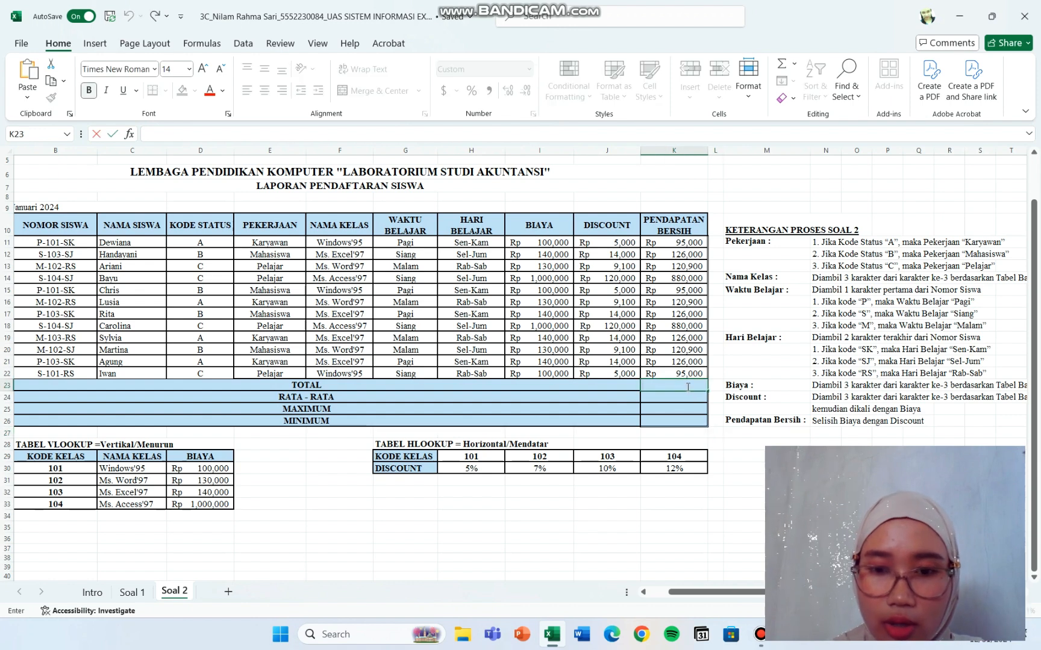
type("=SU")
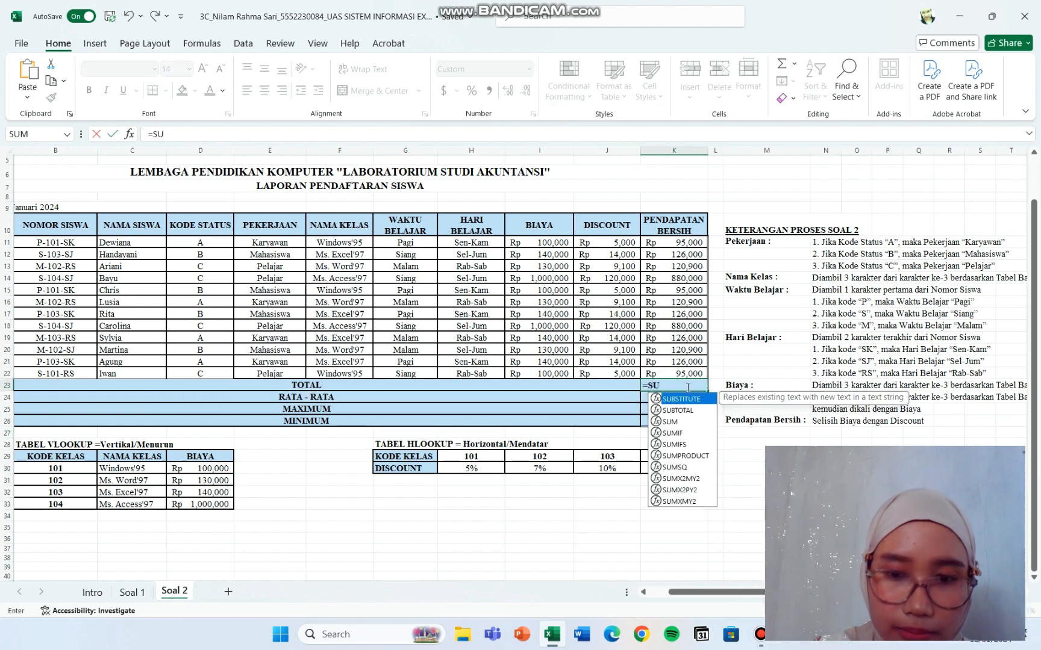
type("M(")
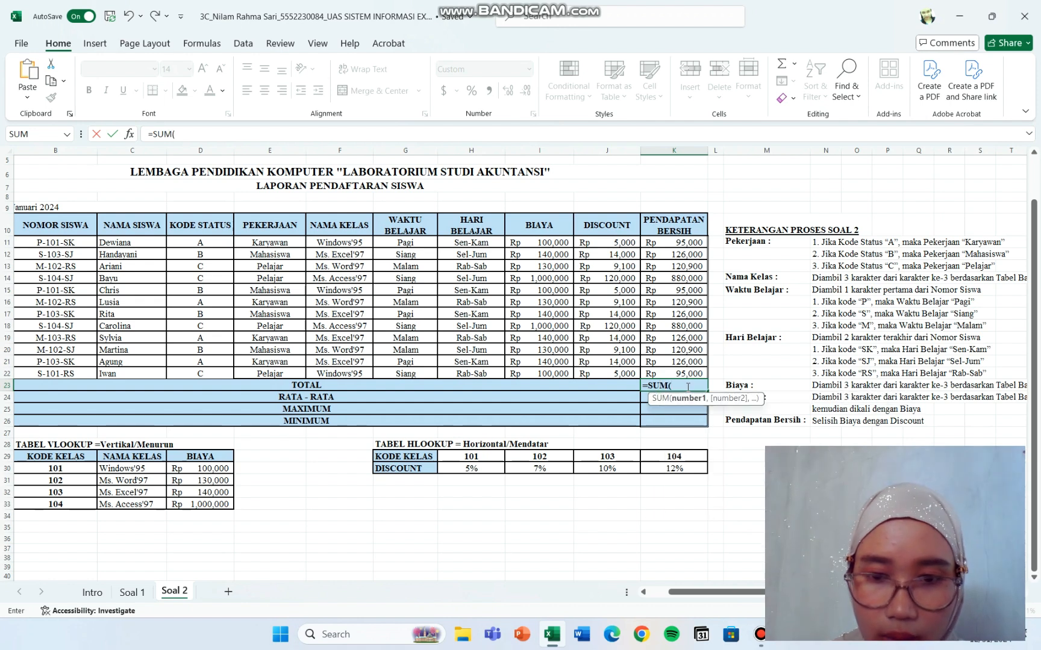
left_click(679, 243)
left_click_drag(682, 356, 684, 370)
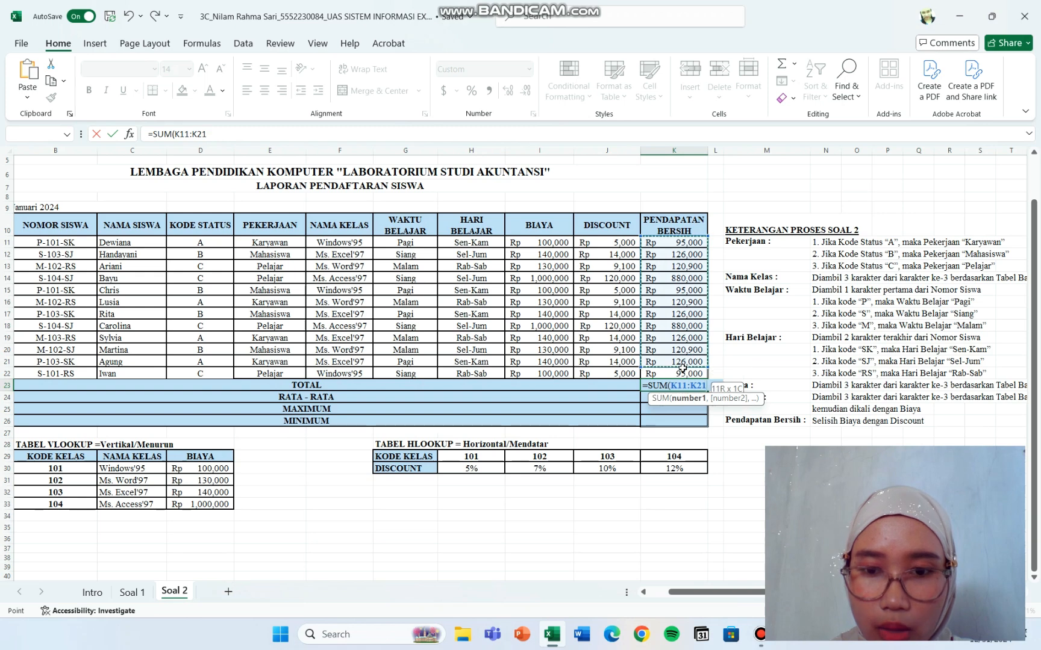
key("Return")
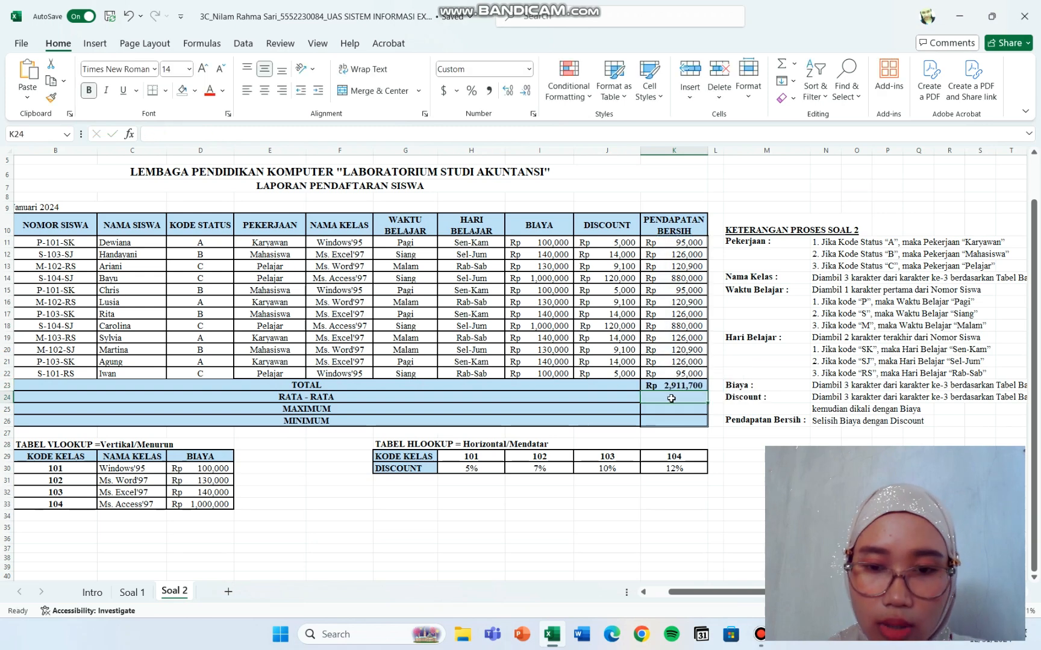
Step: Calculate the Rata-rata in K24 with the AVERAGE function over the Pendapatan Bersih range K11:K22
type("=A")
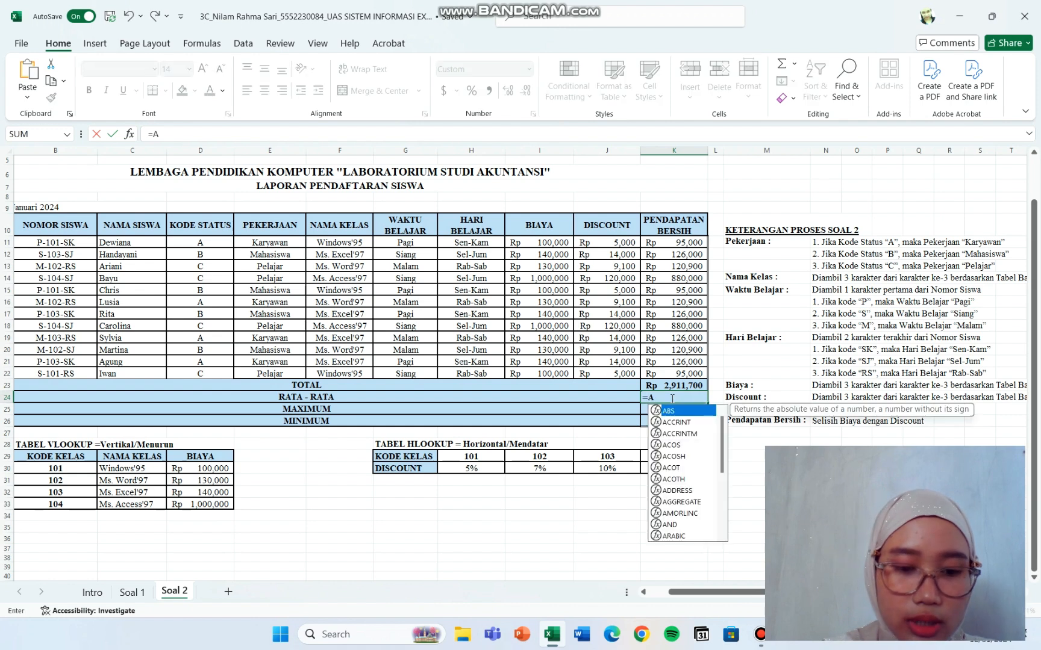
type("VERAGE")
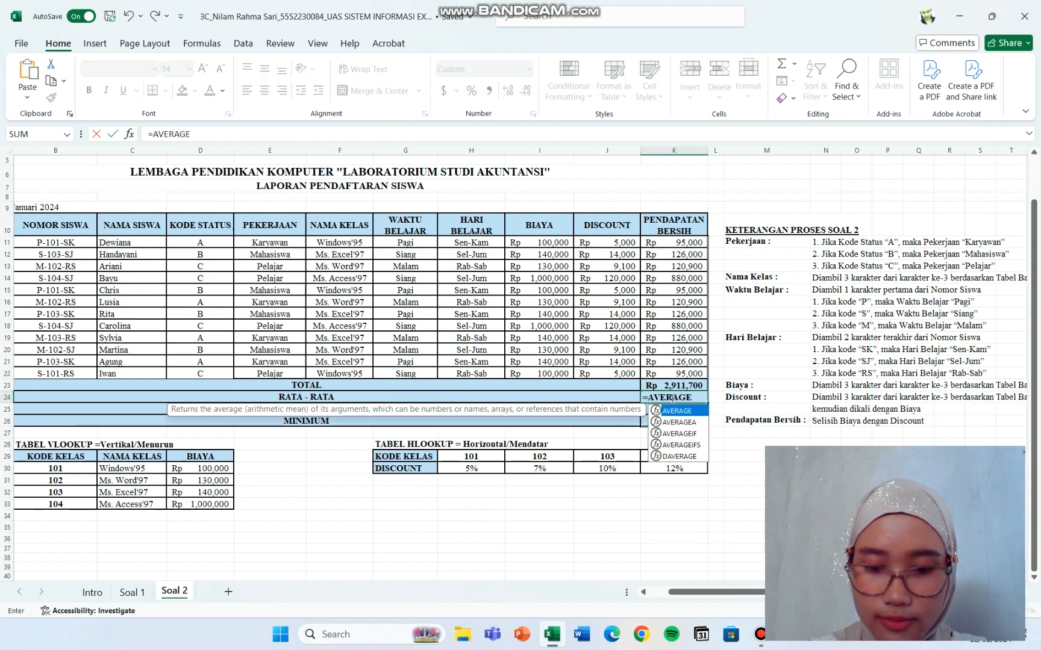
type("(")
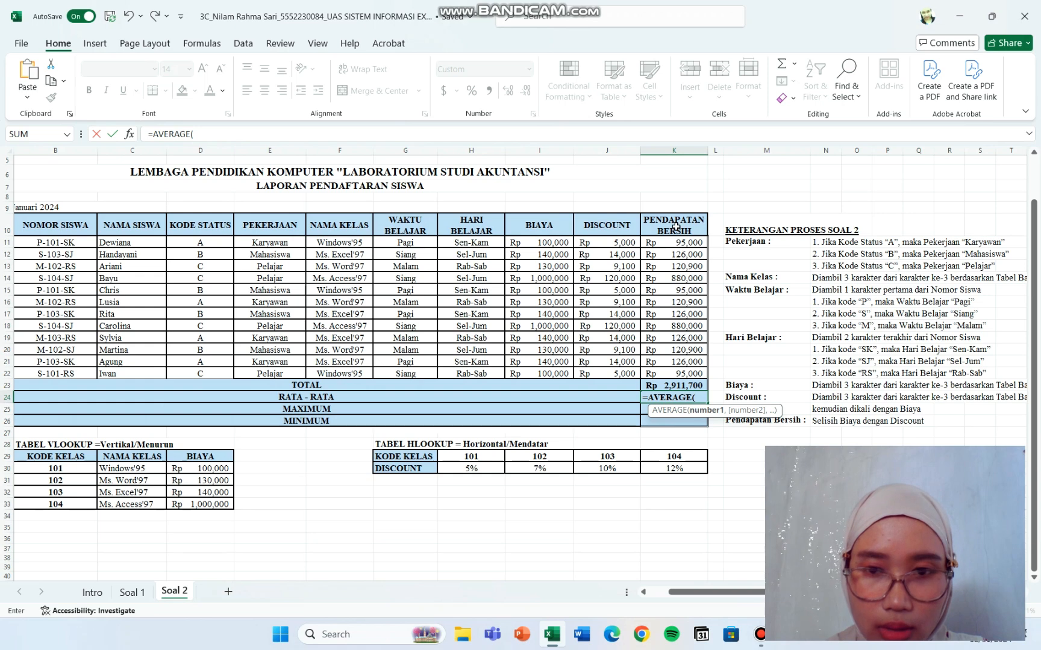
left_click_drag(679, 241, 680, 374)
key("Return")
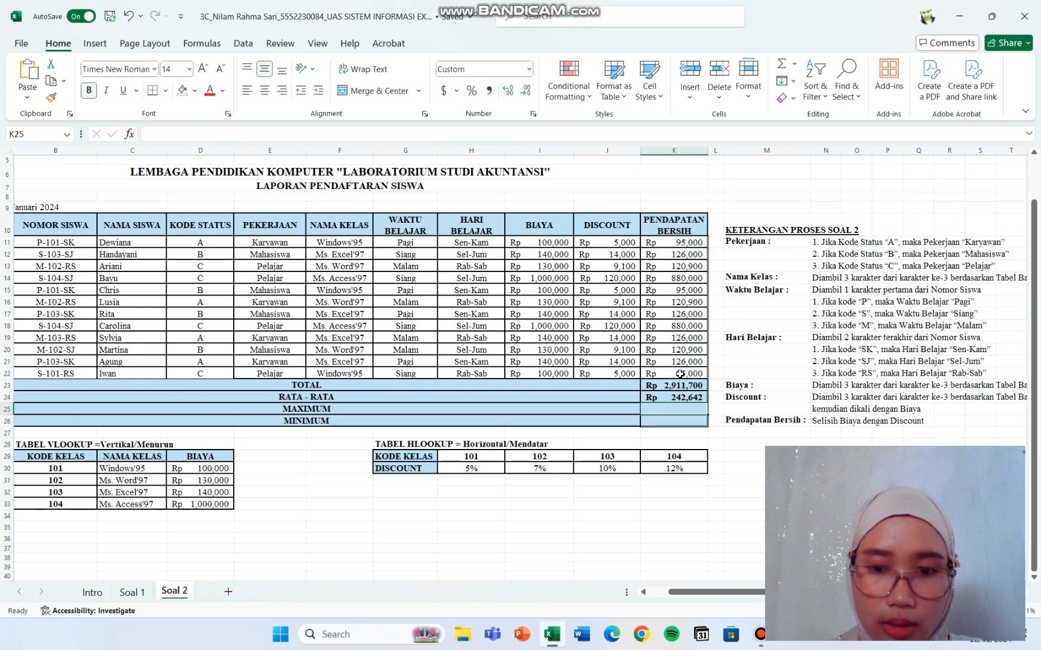
Step: Calculate the Maximum in K25 with the MAX function over the Pendapatan Bersih range K11:K22
double_click(681, 407)
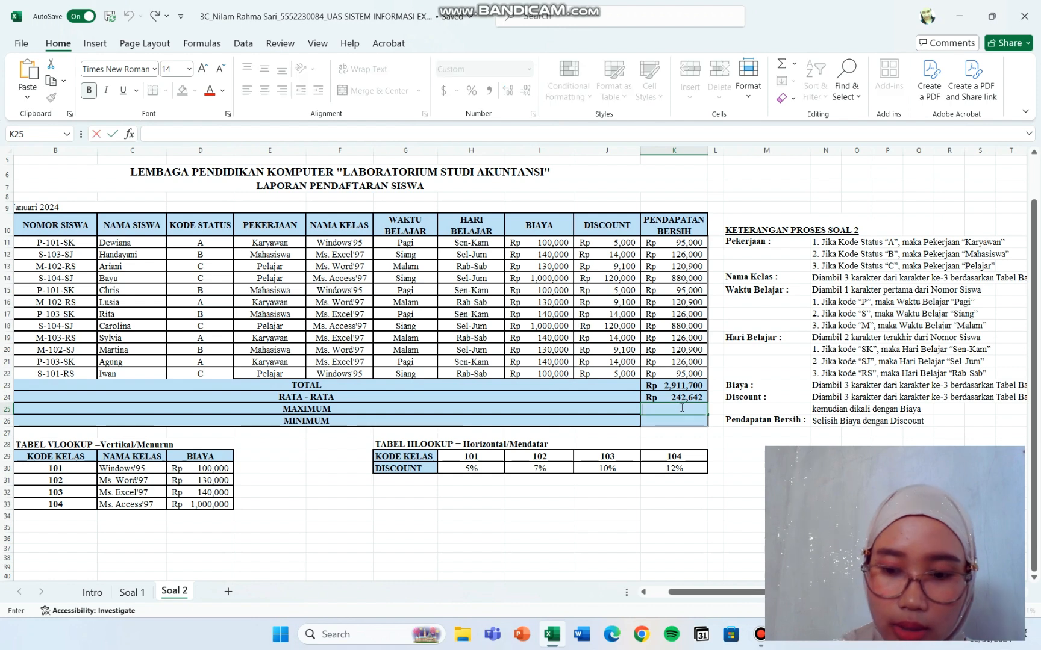
type("=MAX")
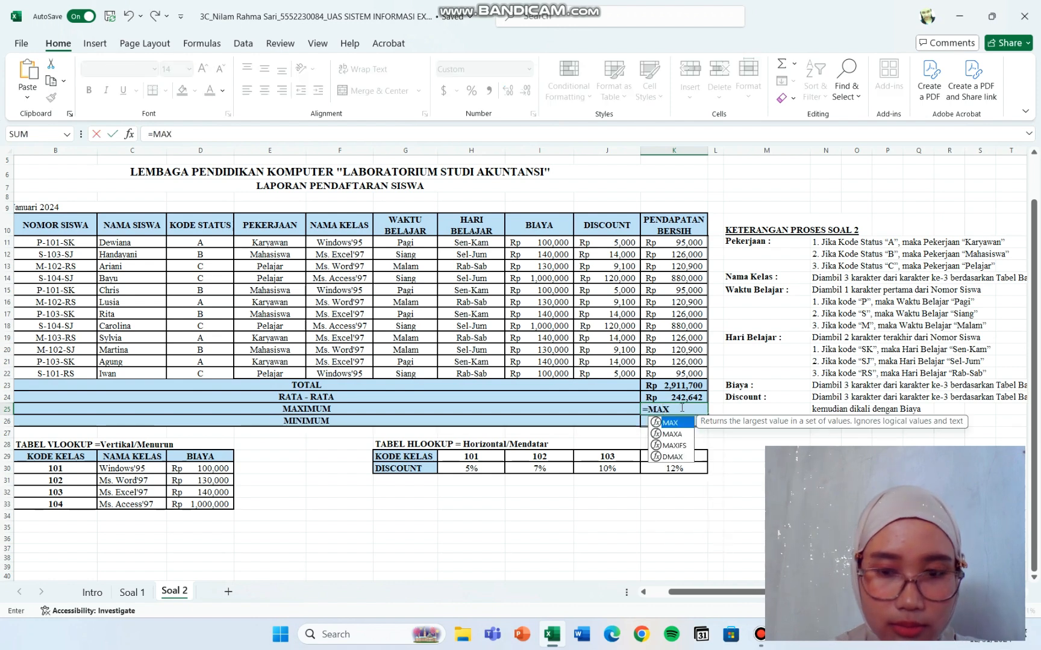
type("(")
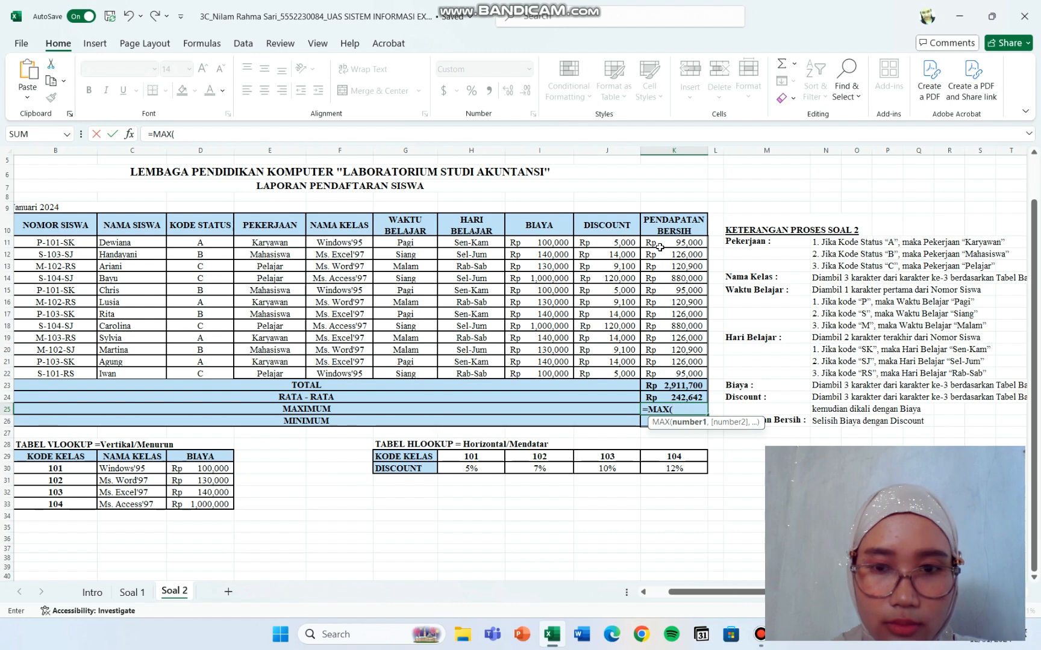
left_click_drag(666, 245, 671, 371)
key("Return")
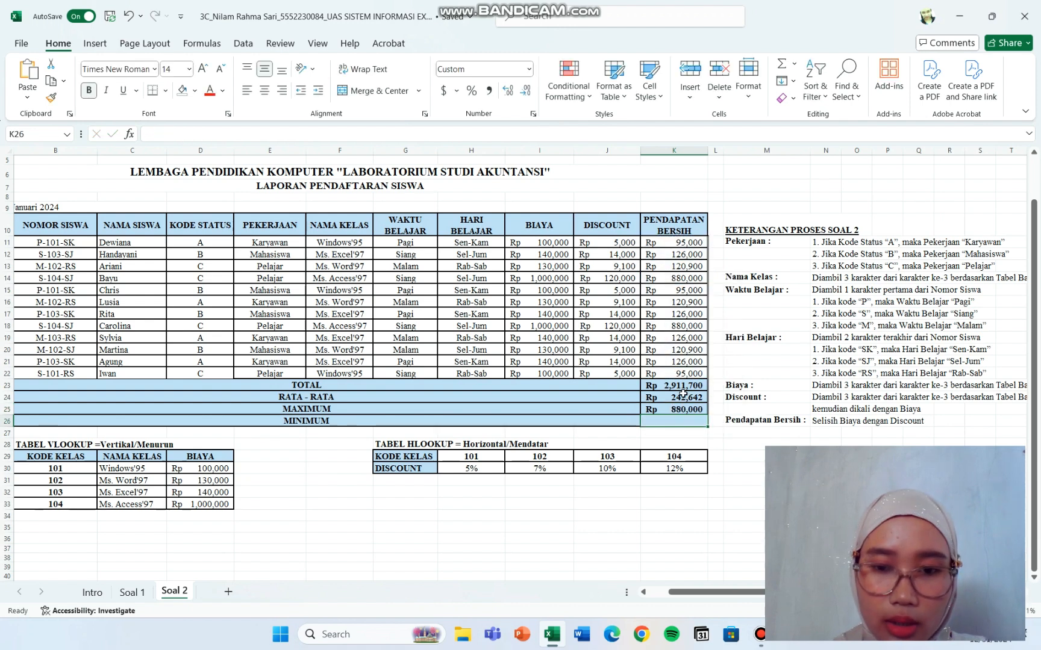
Step: Calculate the Minimum in K26 with the MIN function over the Pendapatan Bersih range K11:K22
double_click(686, 422)
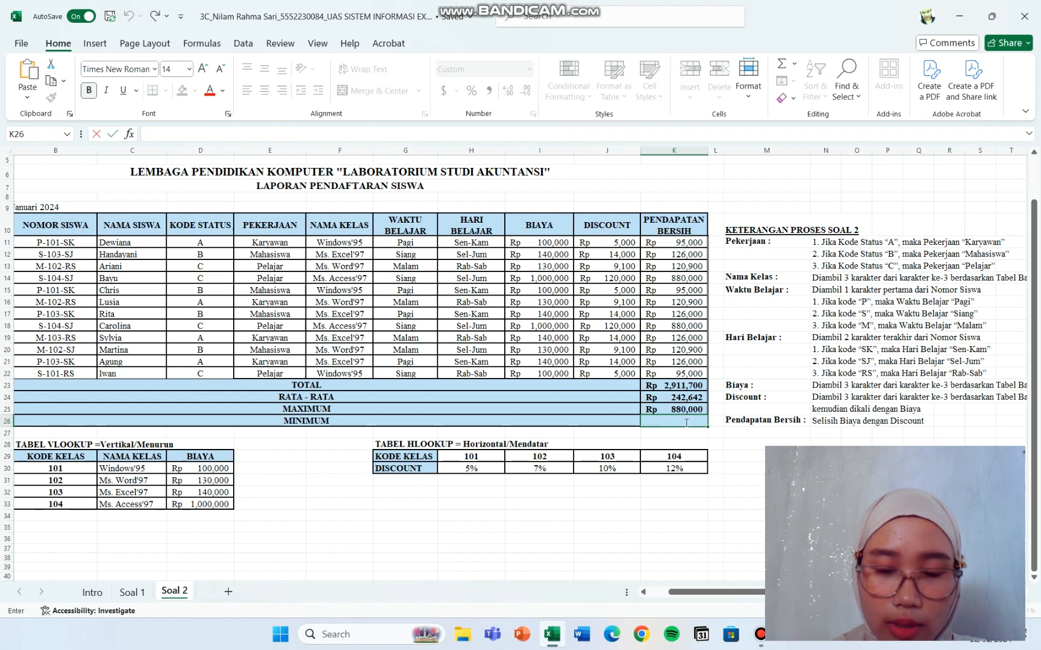
type("=MIN(")
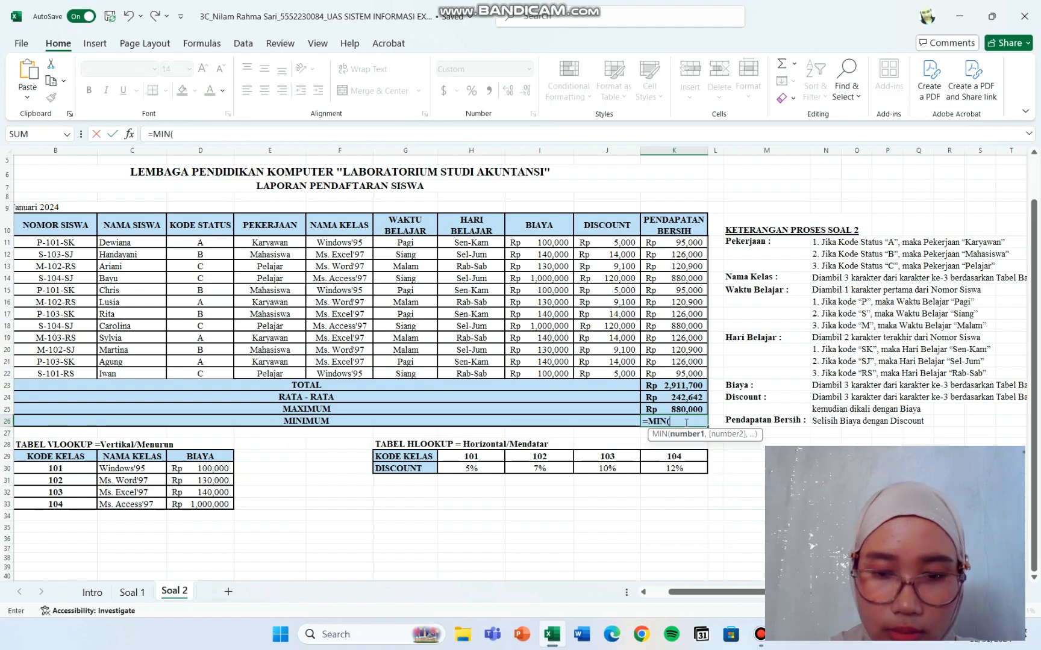
left_click_drag(690, 242, 689, 370)
key("Return")
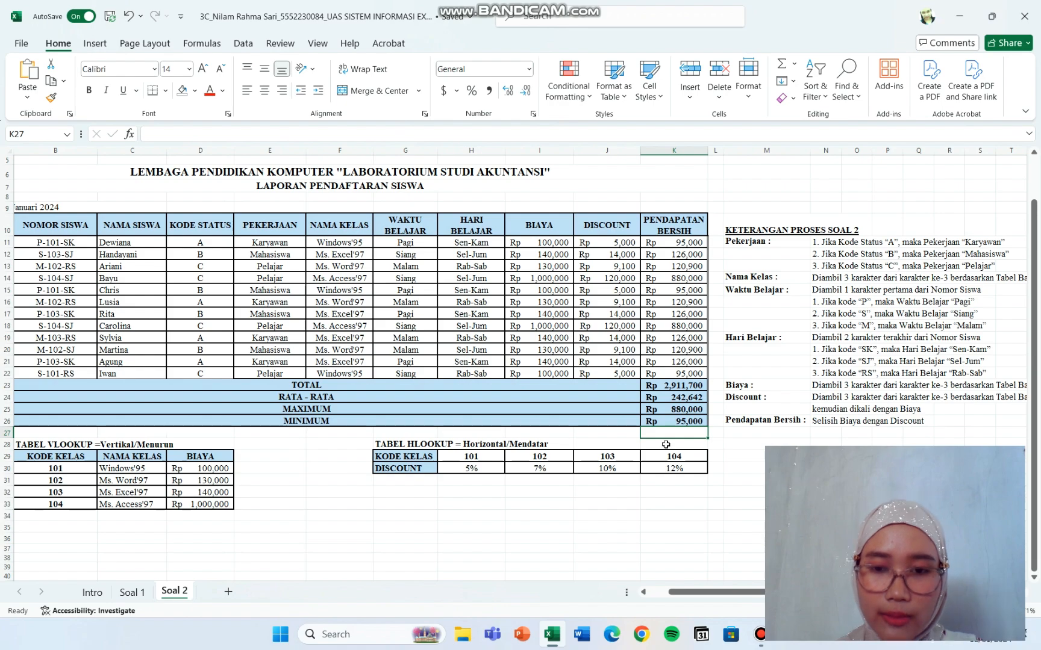
left_click(752, 578)
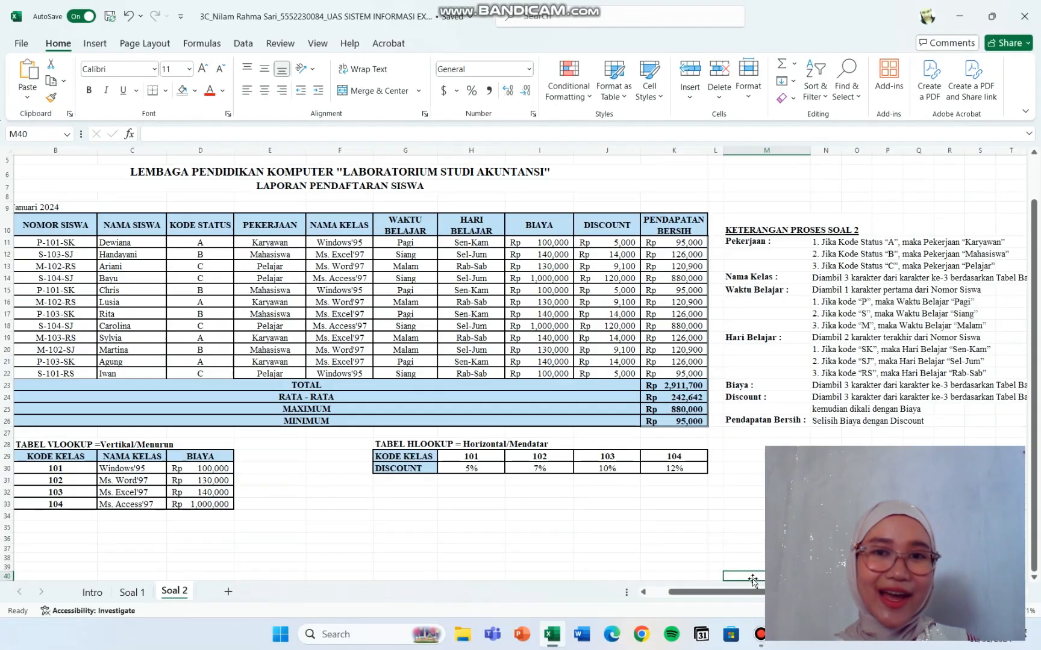